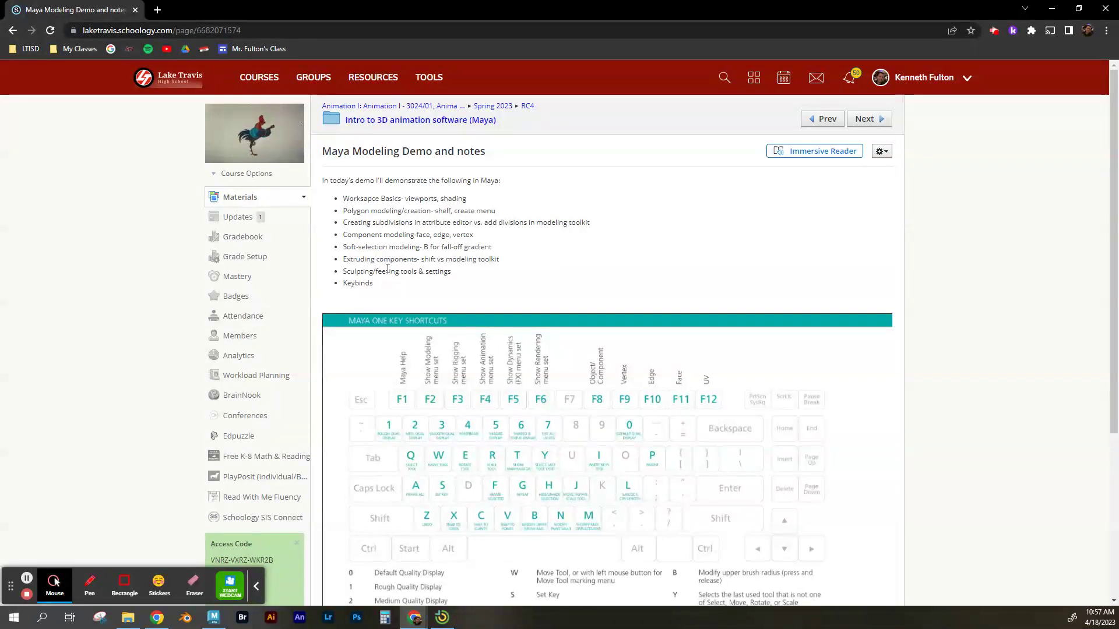
# Read the Maya modeling demo outline and the one-key shortcuts chart on the course page, and switch to Maya
pyautogui.scroll(-3, 497, 444)
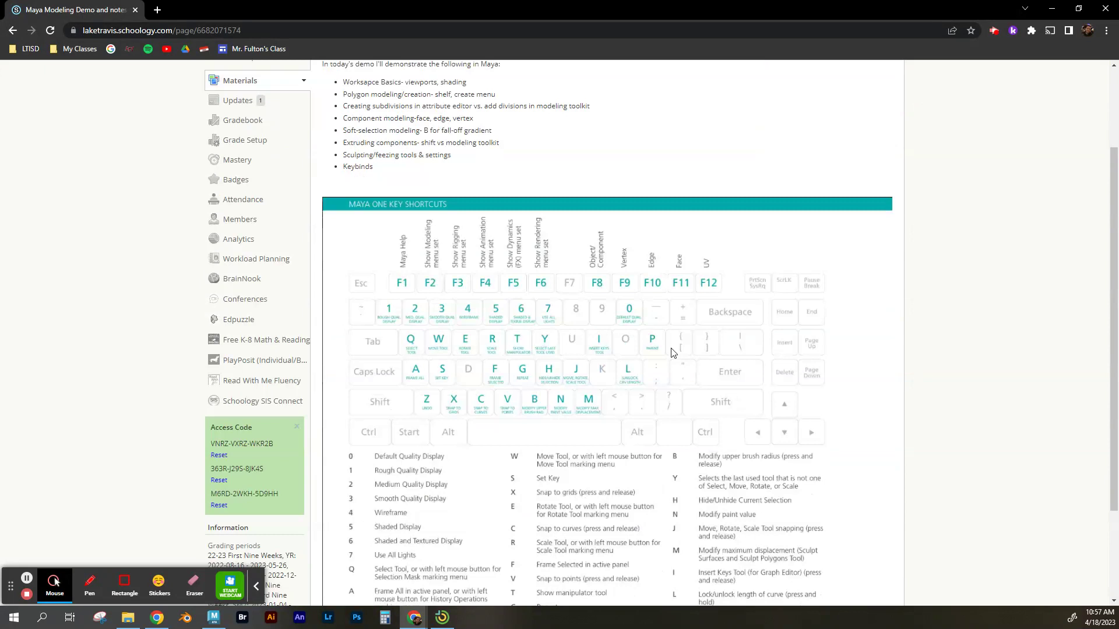
pyautogui.scroll(-2, 497, 445)
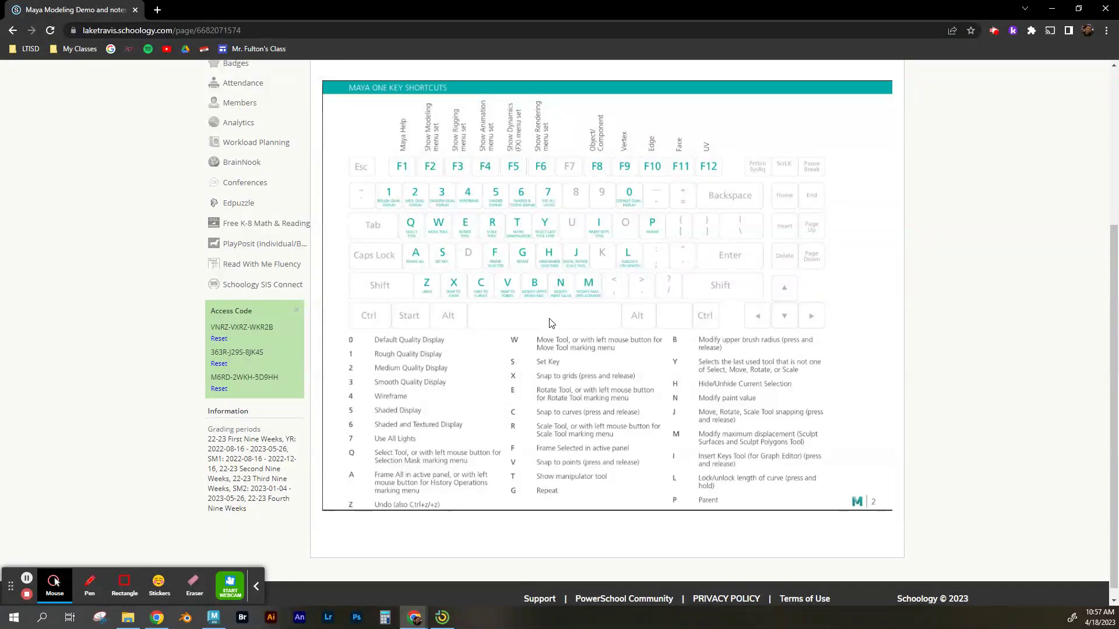
pyautogui.scroll(4, 551, 323)
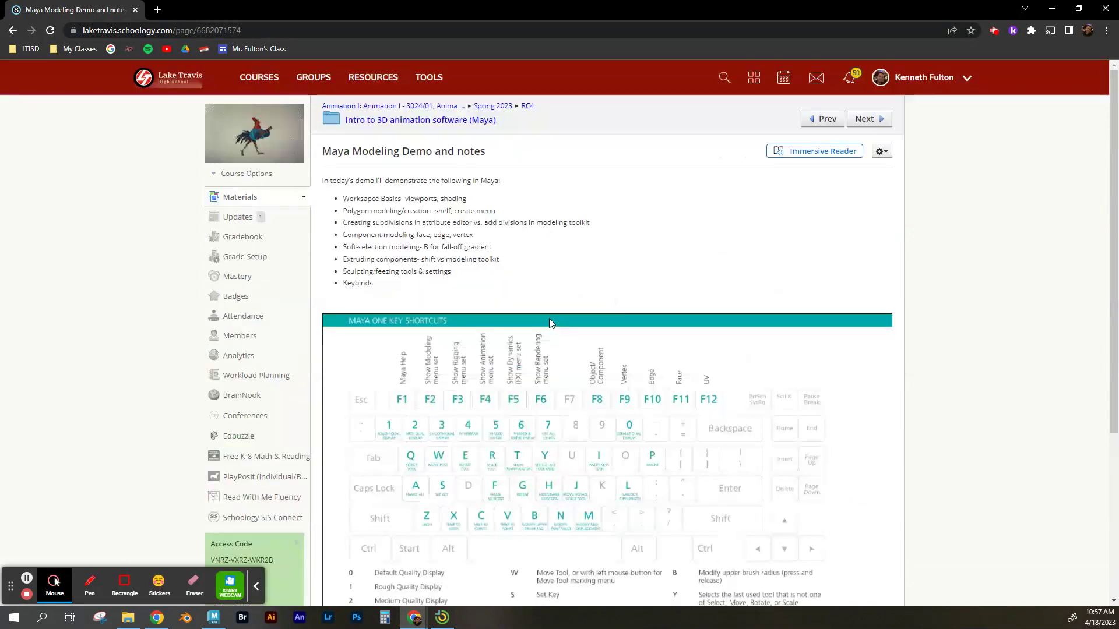
pyautogui.scroll(-2, 549, 322)
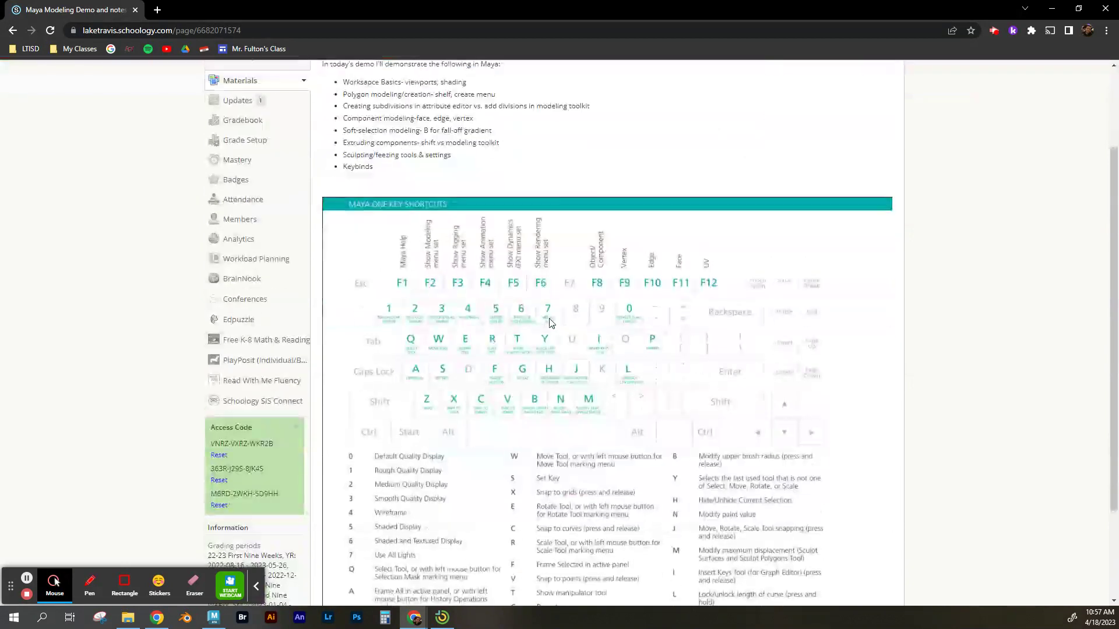
pyautogui.scroll(2, 549, 322)
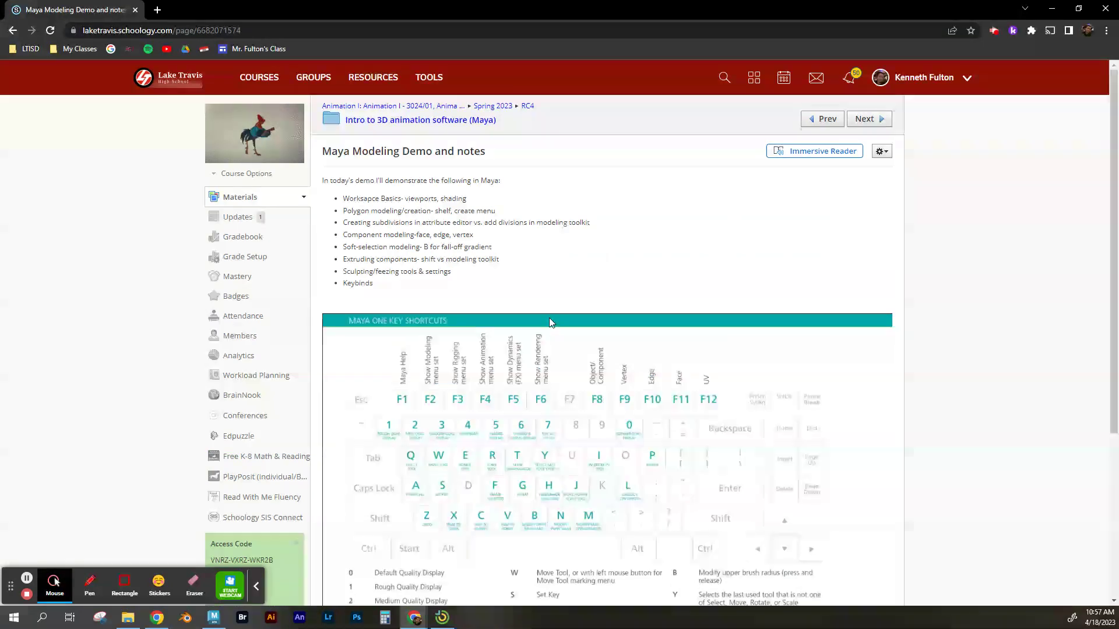
pyautogui.click(414, 617)
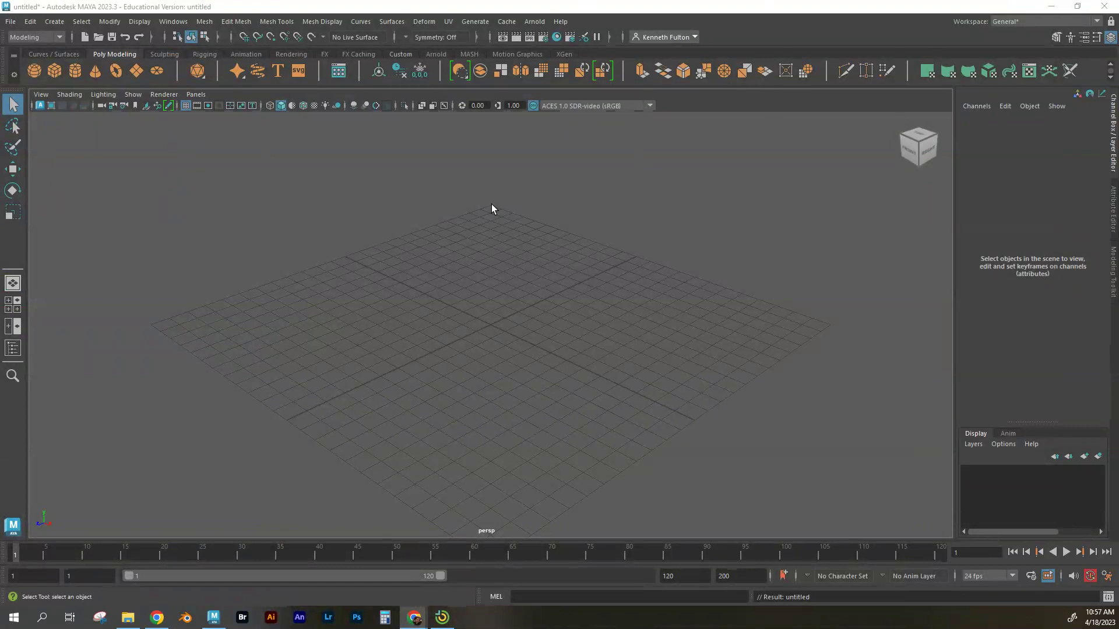
# Review the available menu sets while keeping Modeling, and reset the General workspace to its default layout
pyautogui.click(60, 40)
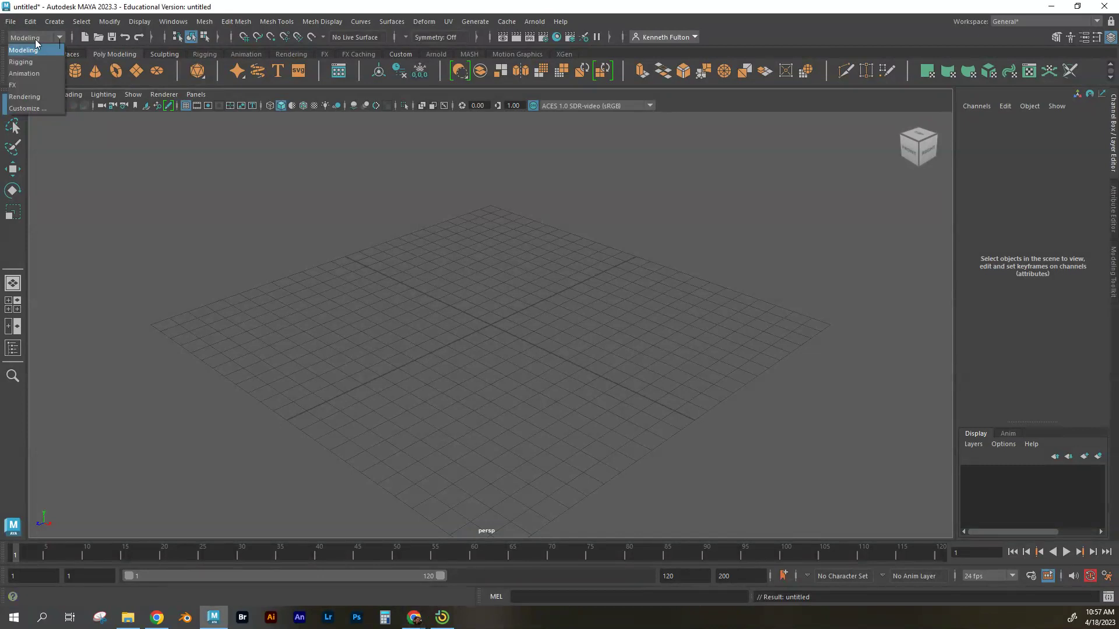
pyautogui.click(33, 37)
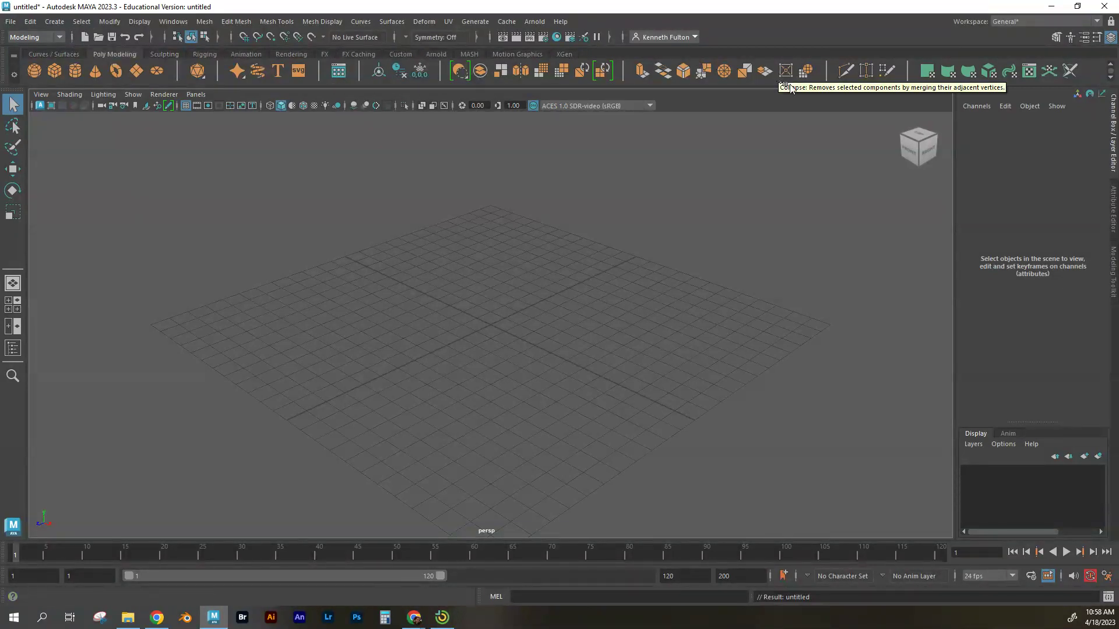
pyautogui.click(1035, 23)
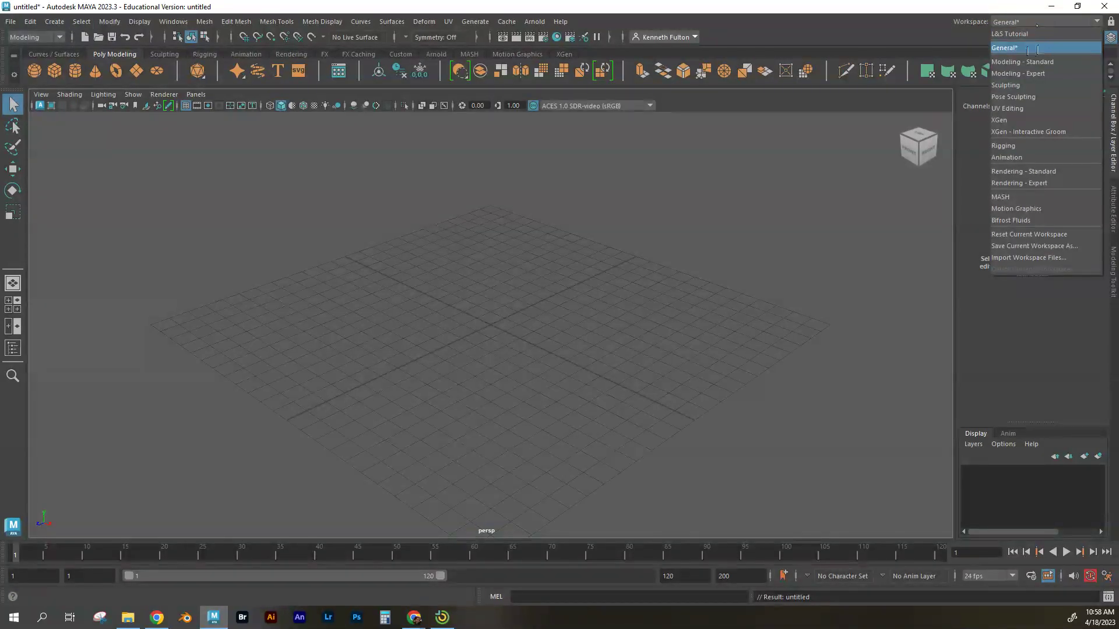
pyautogui.click(1029, 50)
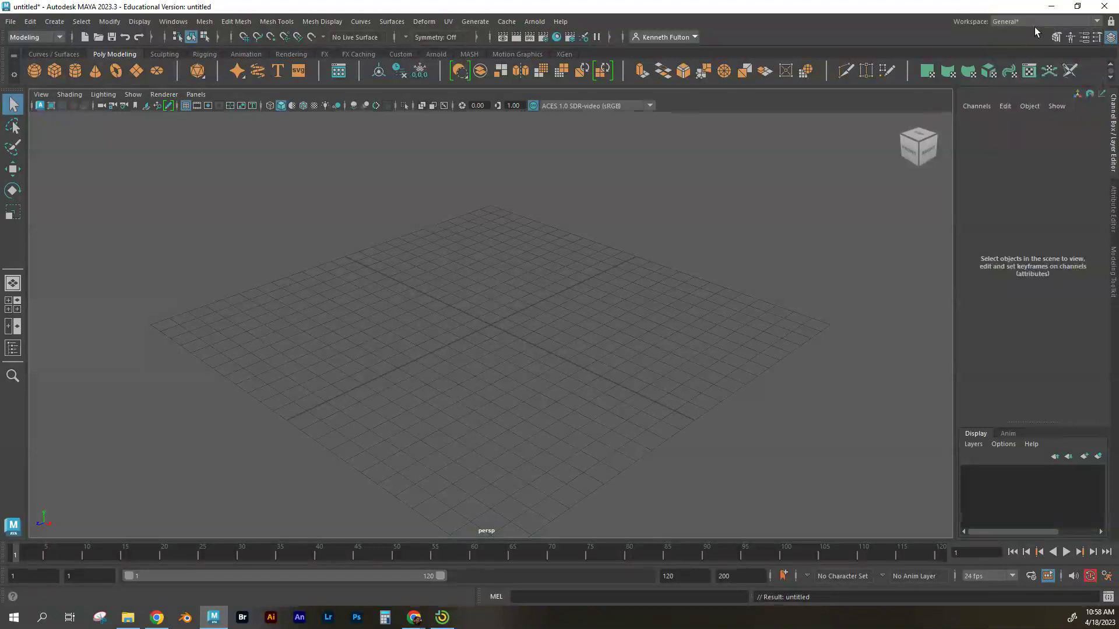
pyautogui.click(1094, 24)
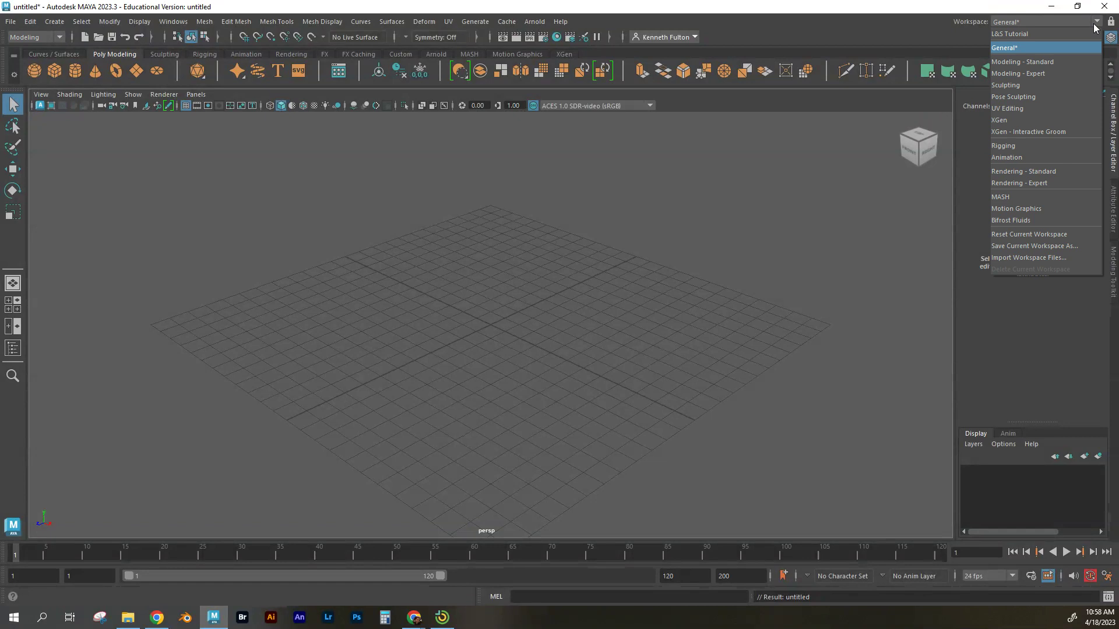
pyautogui.click(1009, 236)
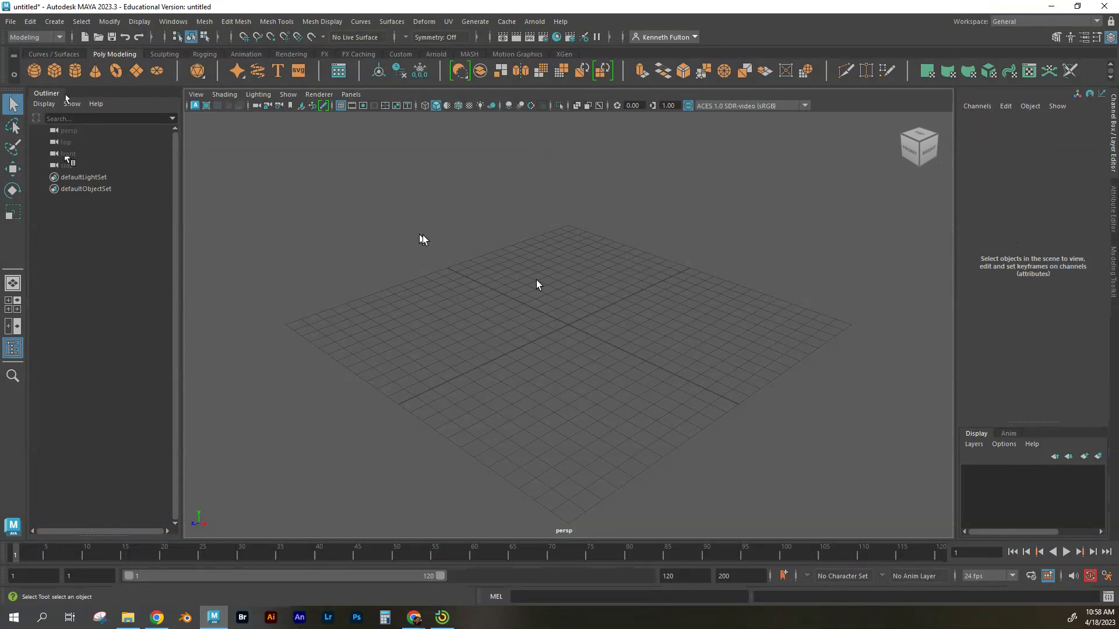
# Bring up the Attribute Editor, followed by the Modeling Toolkit
pyautogui.click(1112, 213)
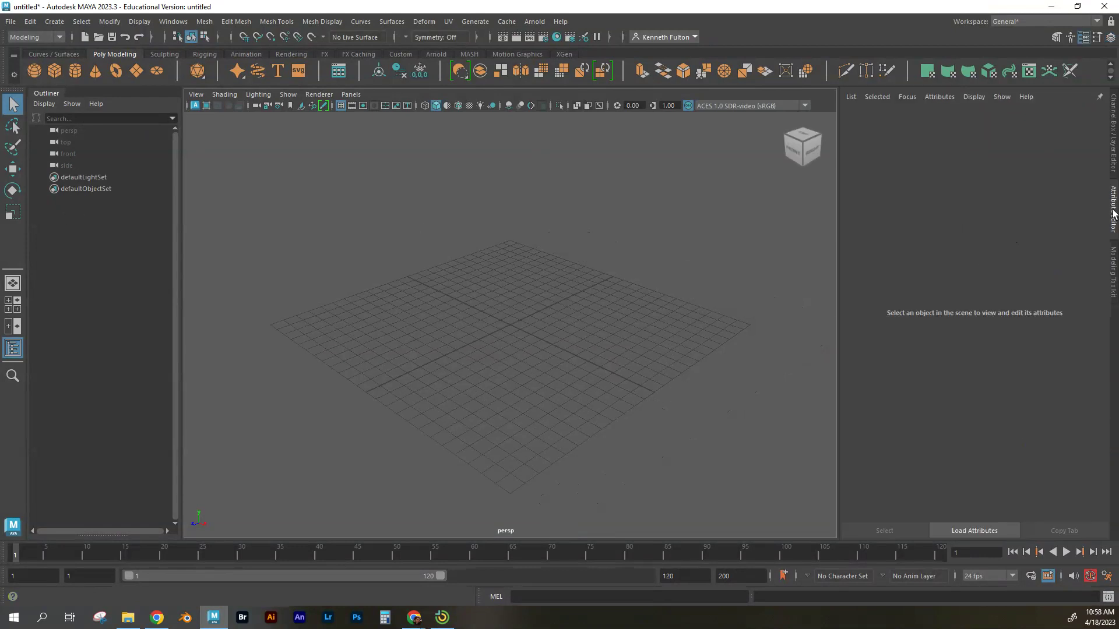
pyautogui.click(1113, 286)
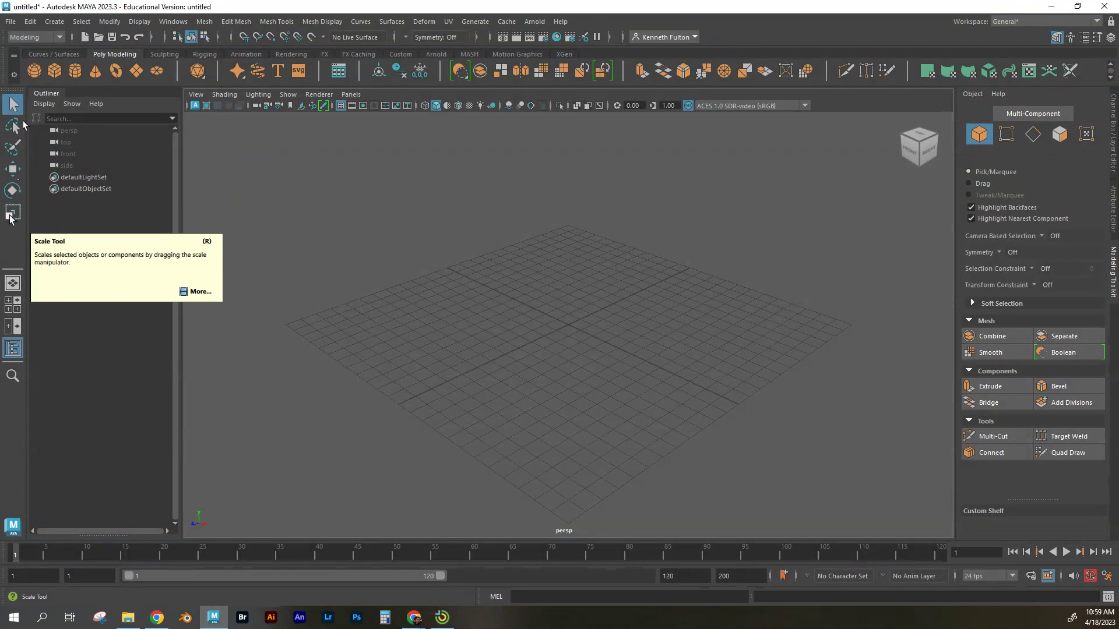
# Display the four-view layout, maximize the top view, and return through four views to a maximized perspective view
pyautogui.click(14, 303)
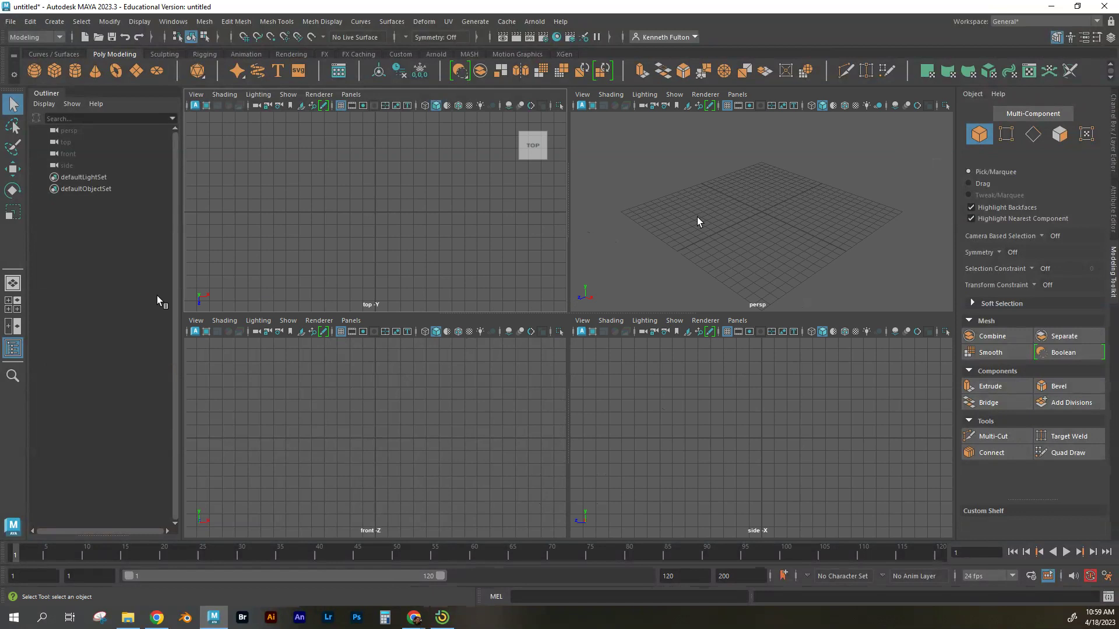
pyautogui.click(387, 200)
pyautogui.press('space')
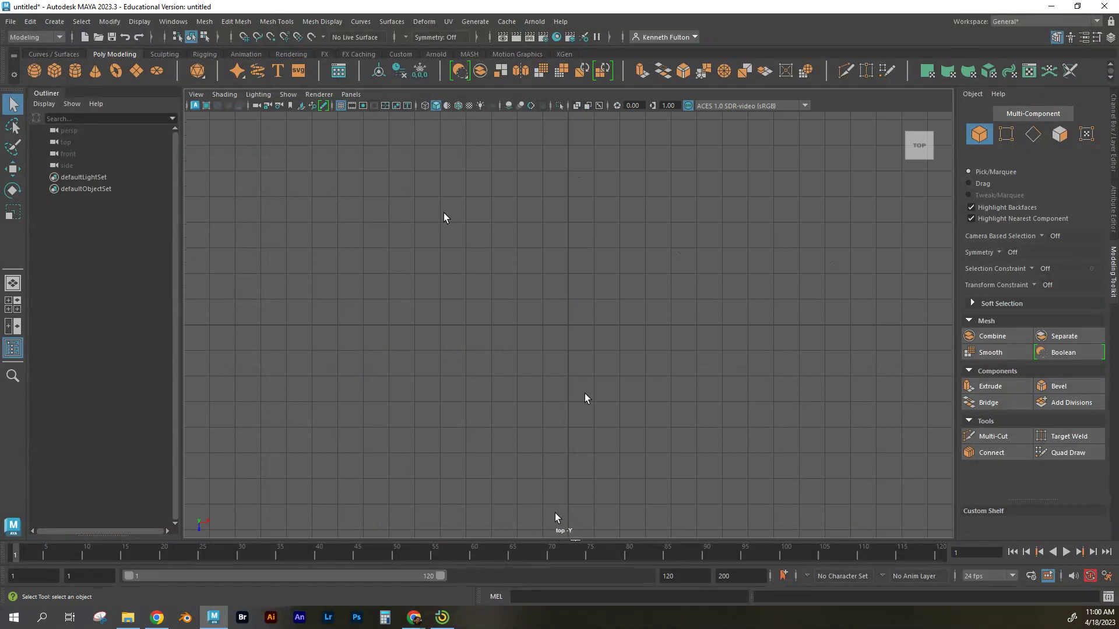
pyautogui.press('space')
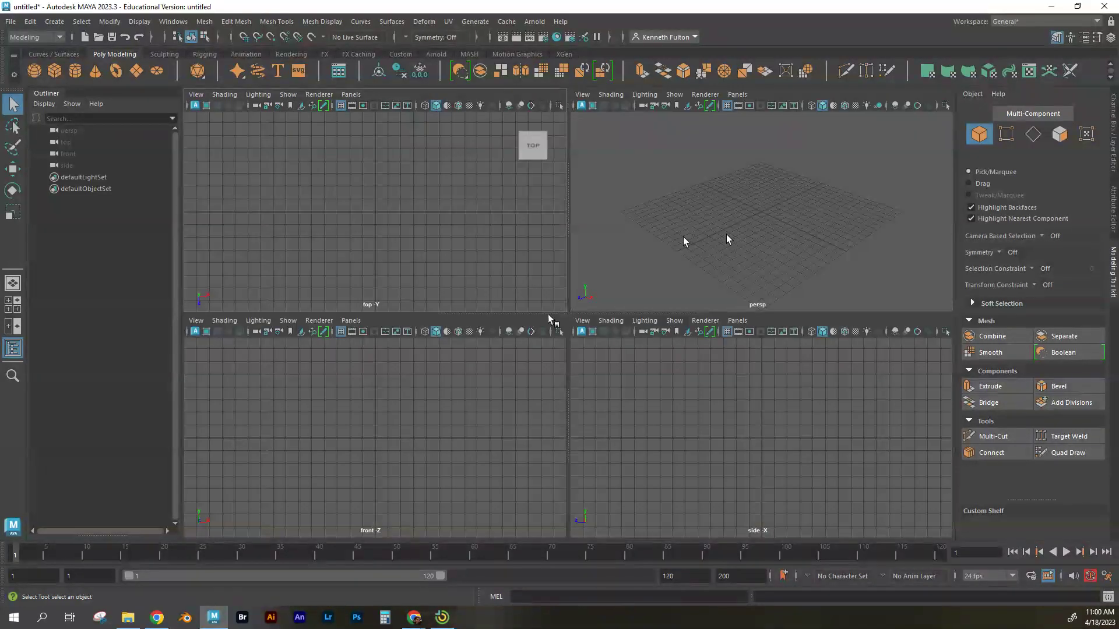
pyautogui.press('space')
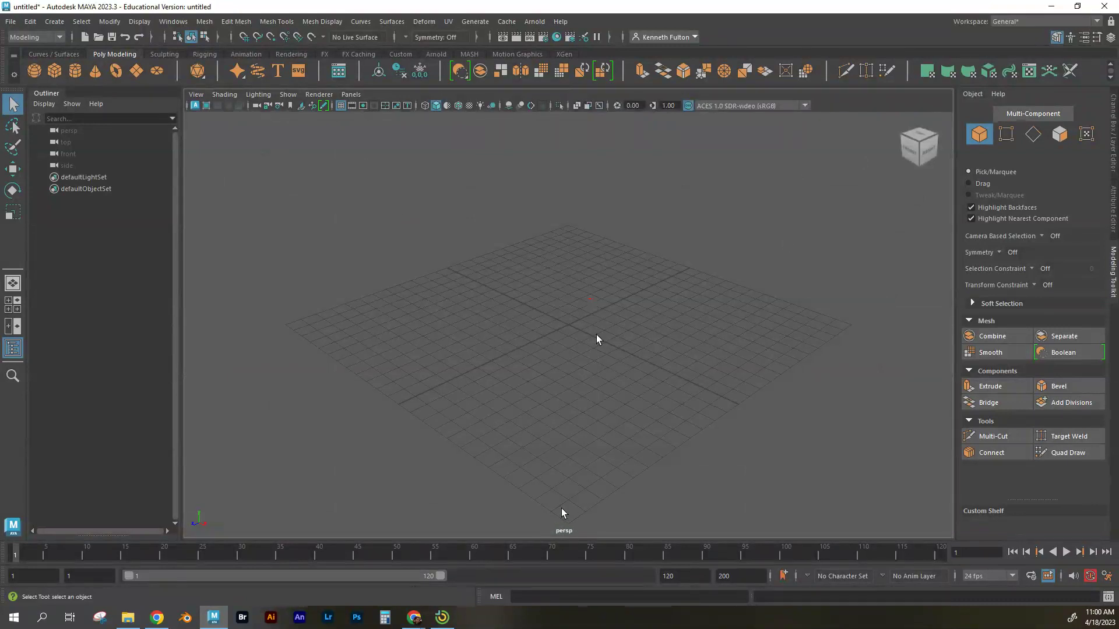
# Split the workspace into two side-by-side viewports and change the front view to the orthographic top view
pyautogui.click(16, 328)
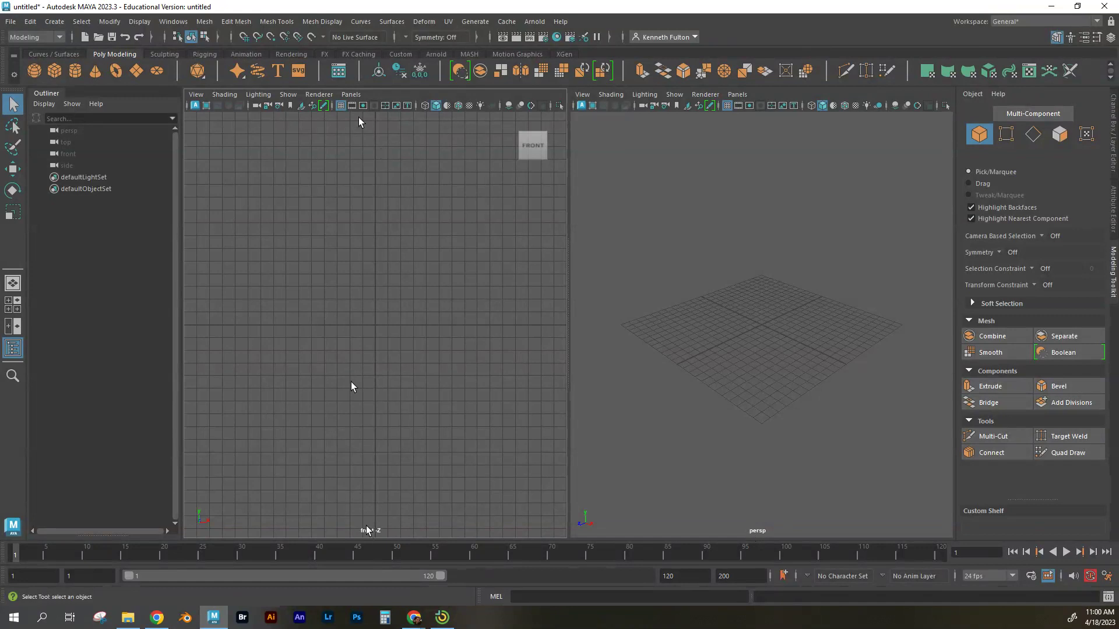
pyautogui.click(351, 94)
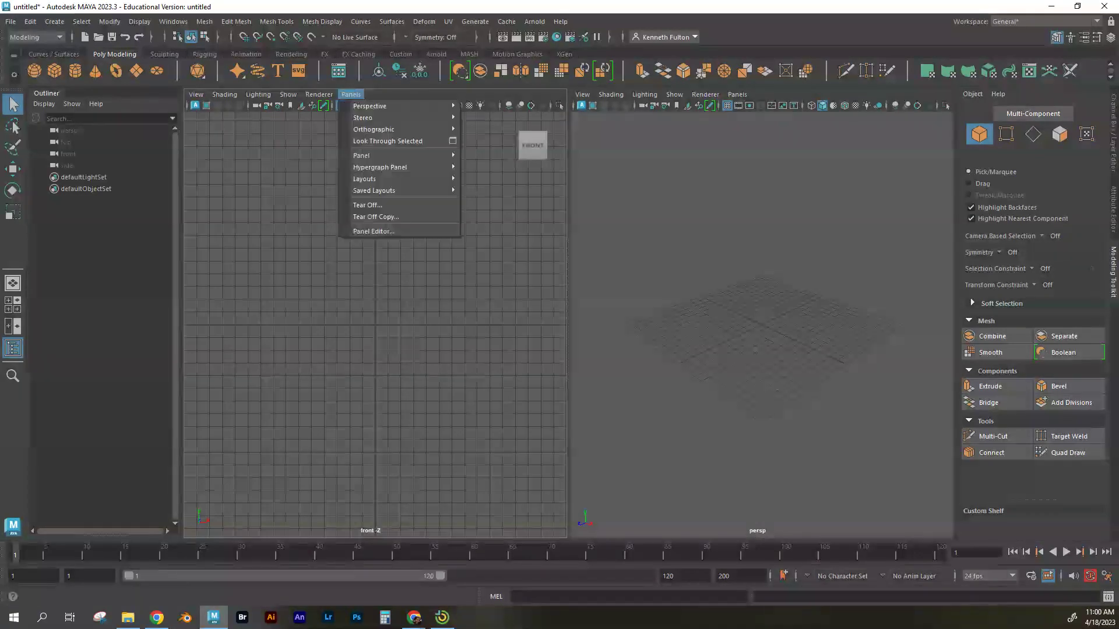
pyautogui.moveTo(363, 129)
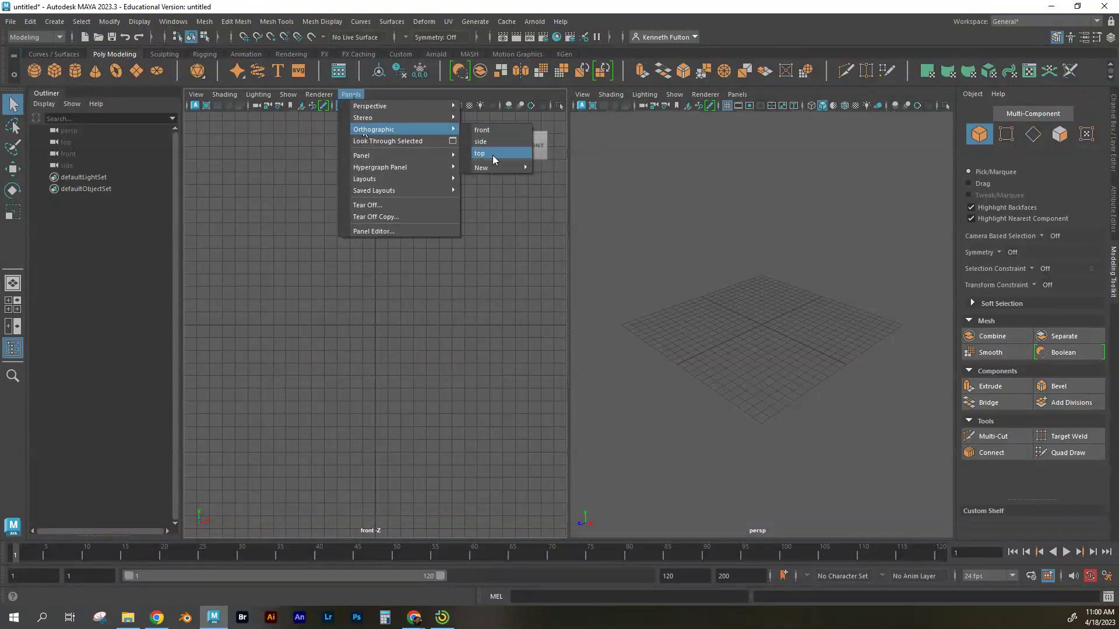
pyautogui.click(493, 154)
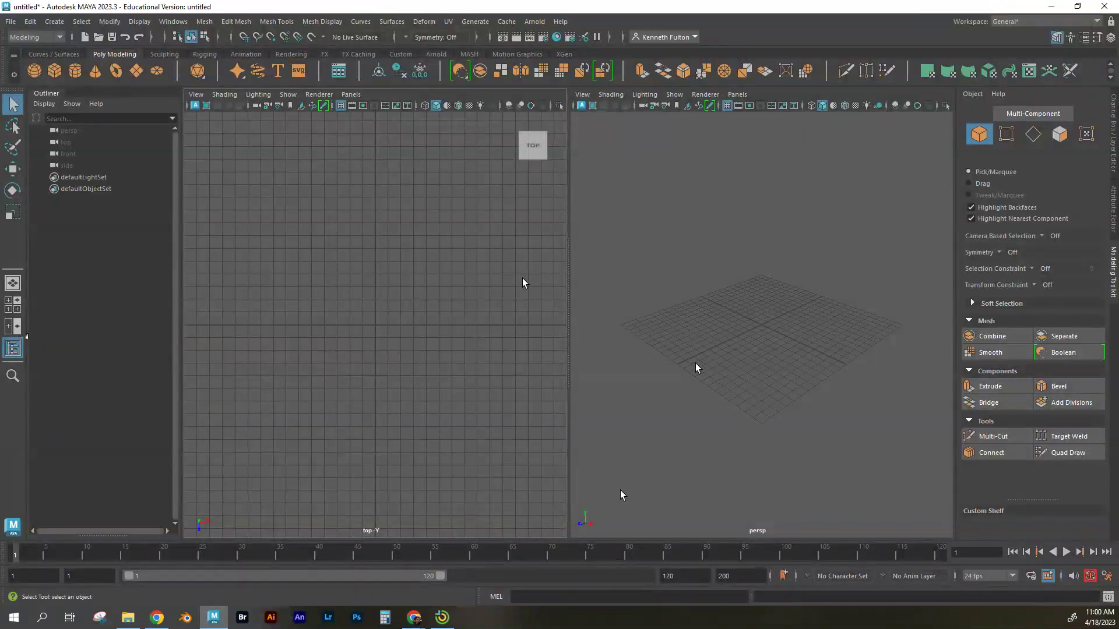
# Restore the single perspective view and hide both the Outliner and the Modeling Toolkit
pyautogui.click(14, 284)
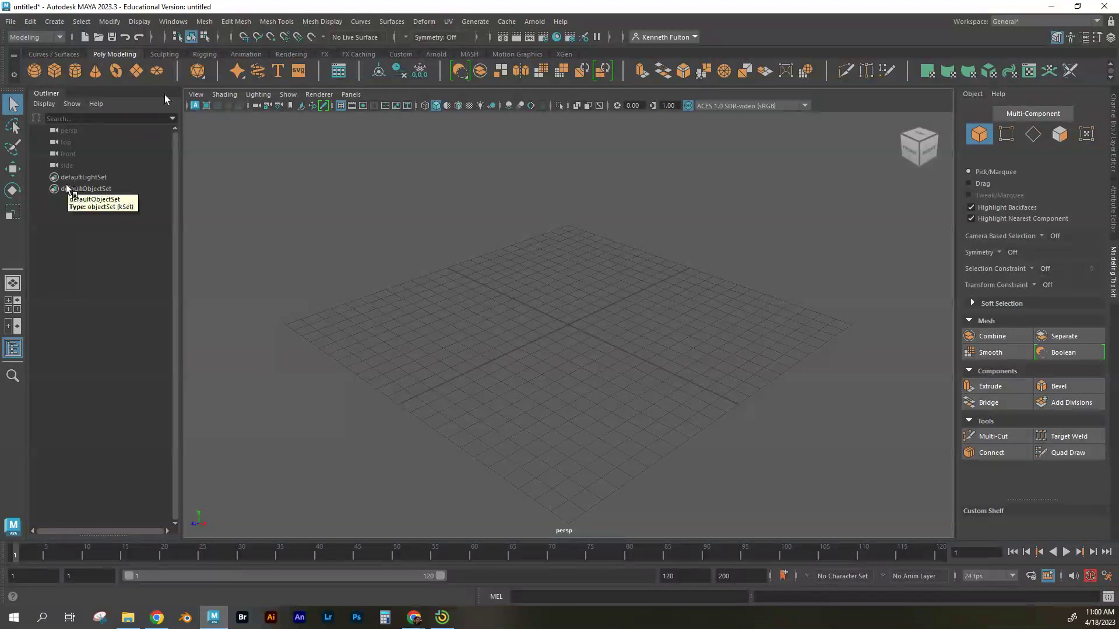
pyautogui.click(16, 352)
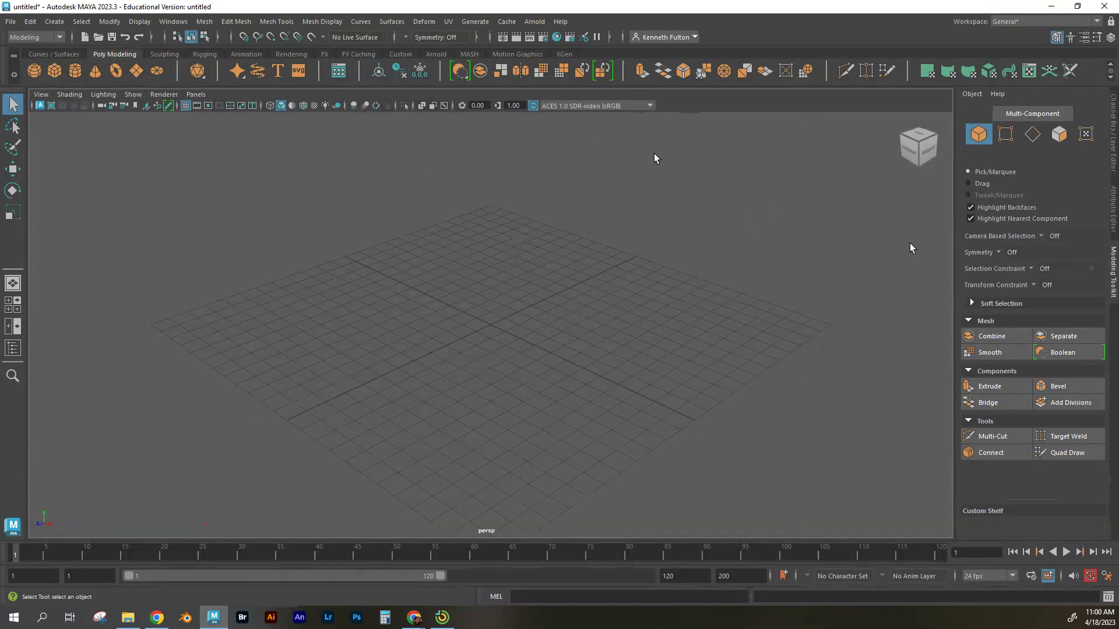
pyautogui.click(1114, 271)
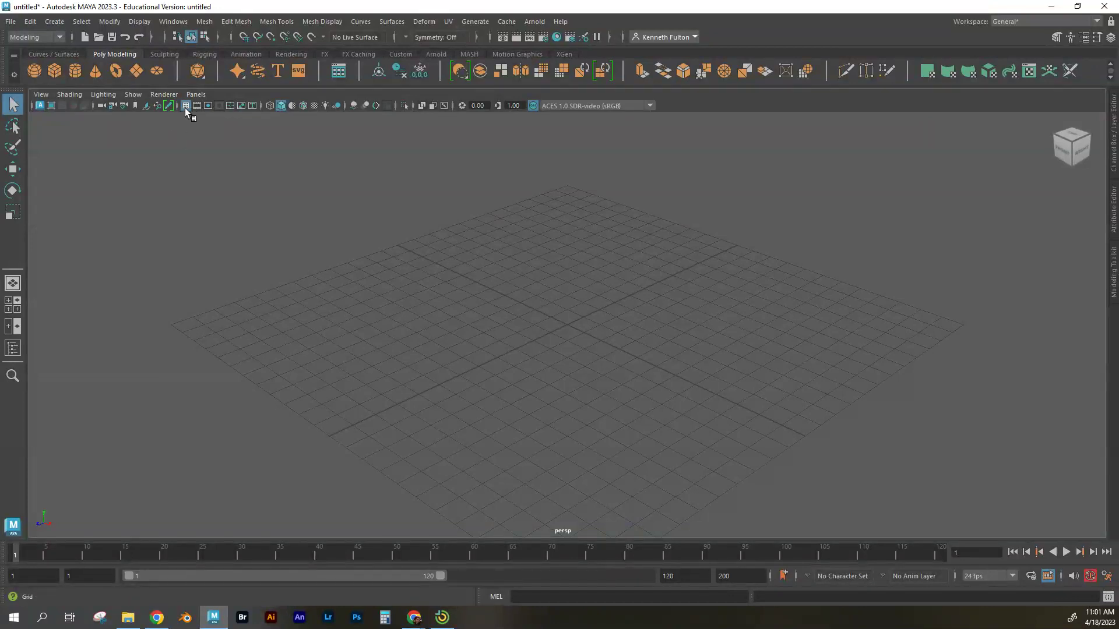
# Turn the viewport grid off and back on, and create a polygon cube at the origin
pyautogui.click(185, 106)
pyautogui.click(185, 106)
pyautogui.click(55, 71)
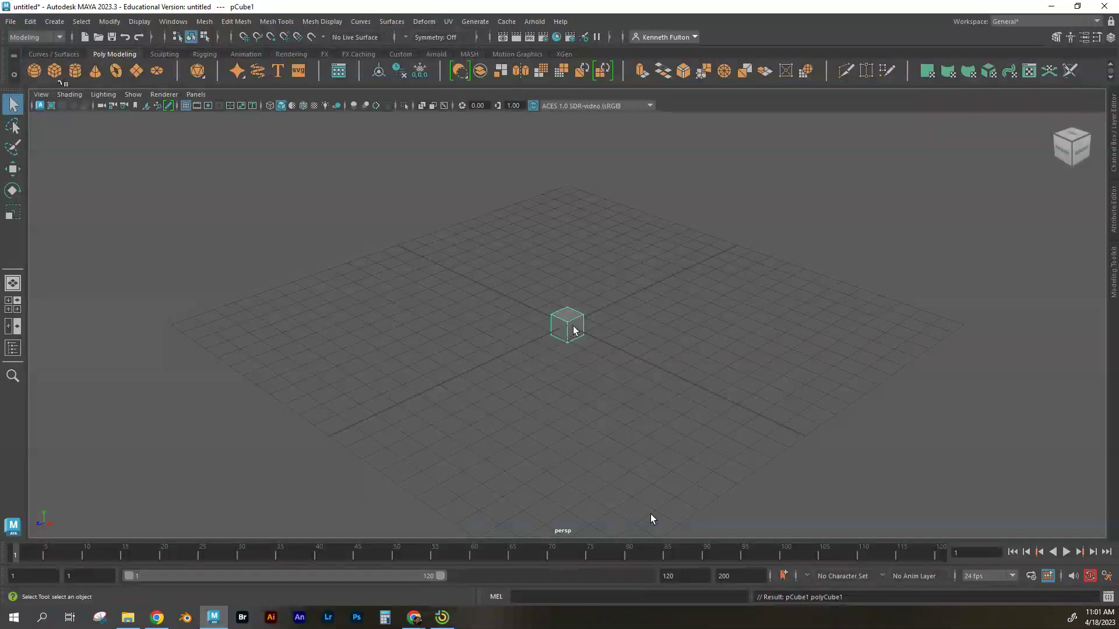
# Examine the cube's transform attributes in the Channel Box and hide the Channel Box again
pyautogui.click(1114, 167)
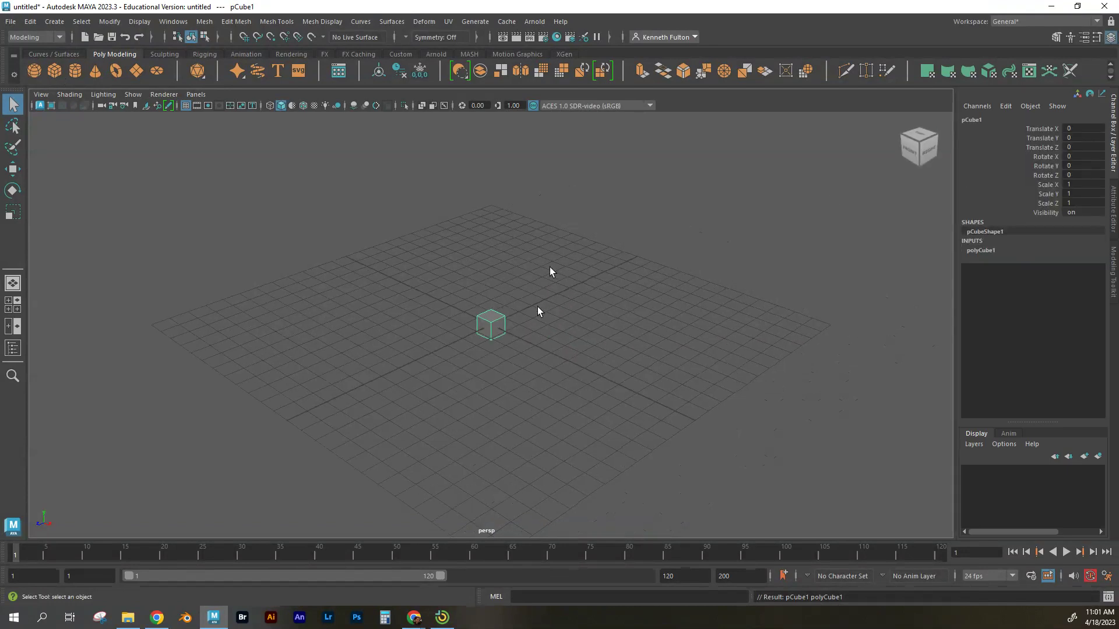
pyautogui.click(495, 327)
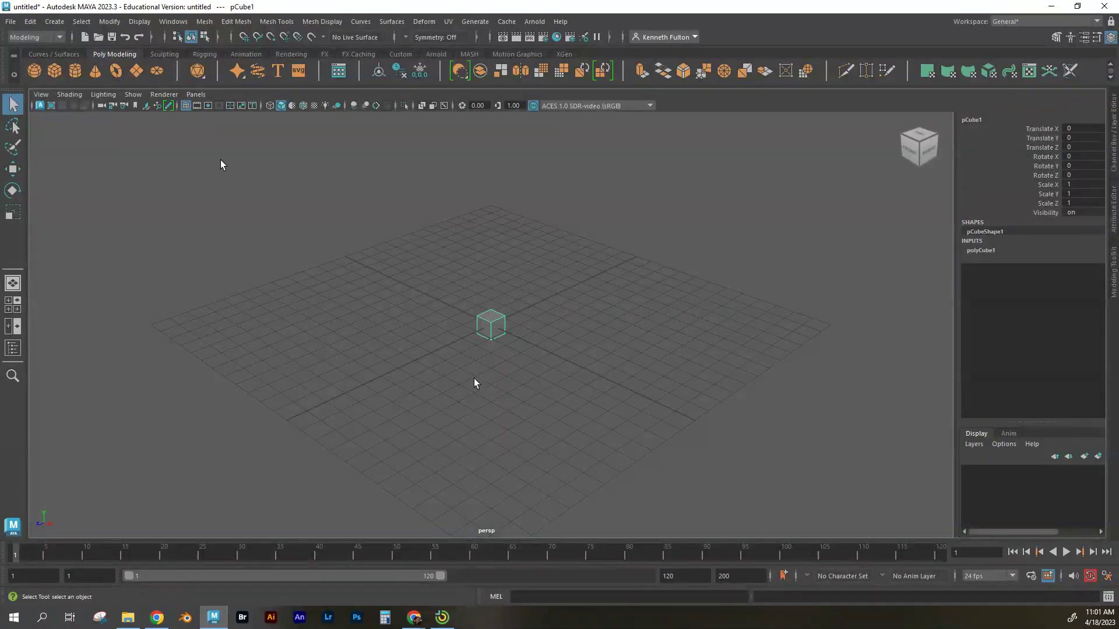
pyautogui.hotkey('ctrl', 'shift', 'c')
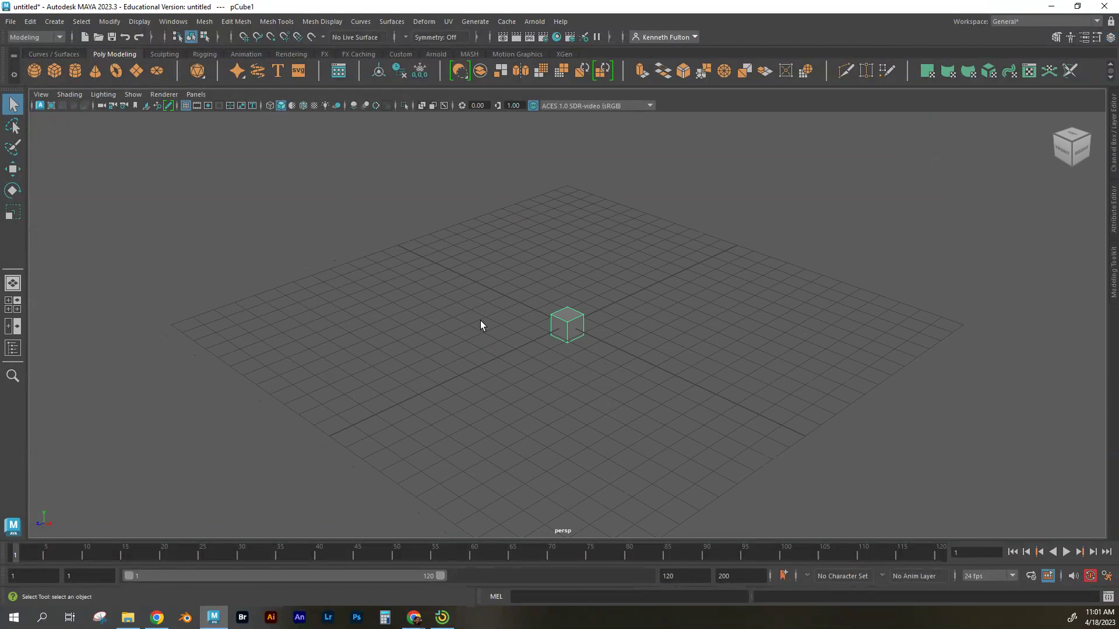
# Display the cube in wireframe and compare how it looks selected and deselected
pyautogui.scroll(3, 585, 378)
pyautogui.scroll(3, 586, 379)
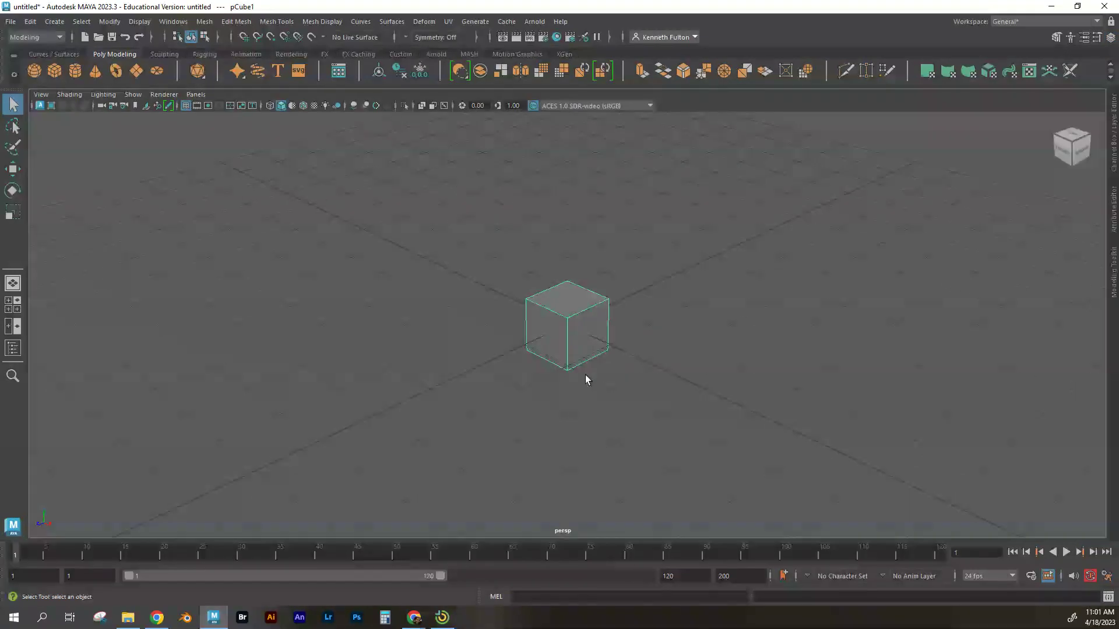
pyautogui.click(270, 106)
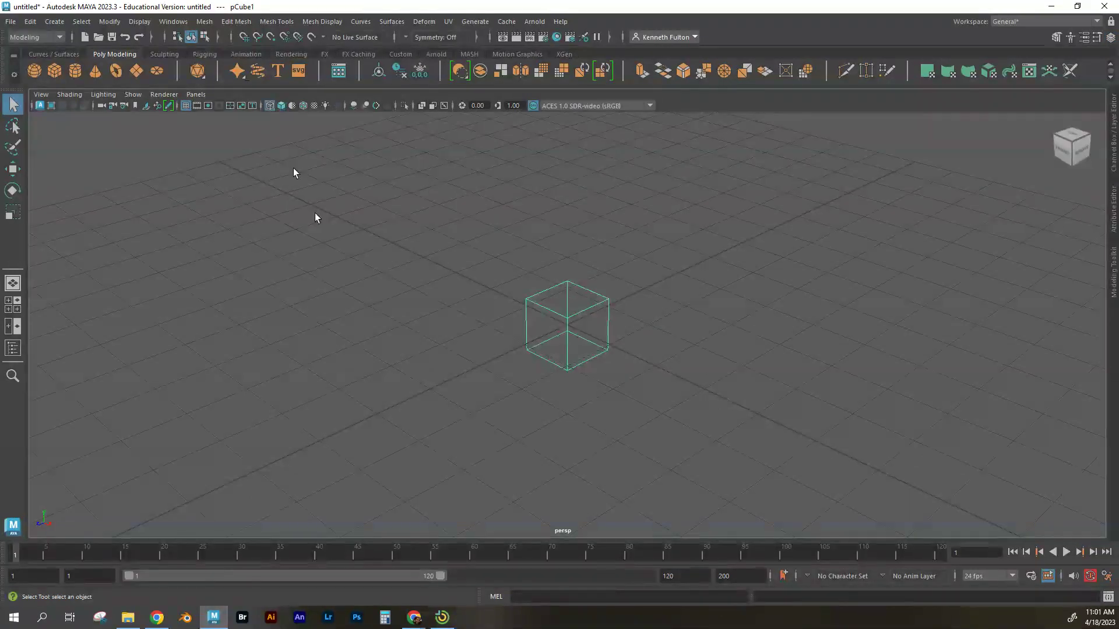
pyautogui.click(315, 215)
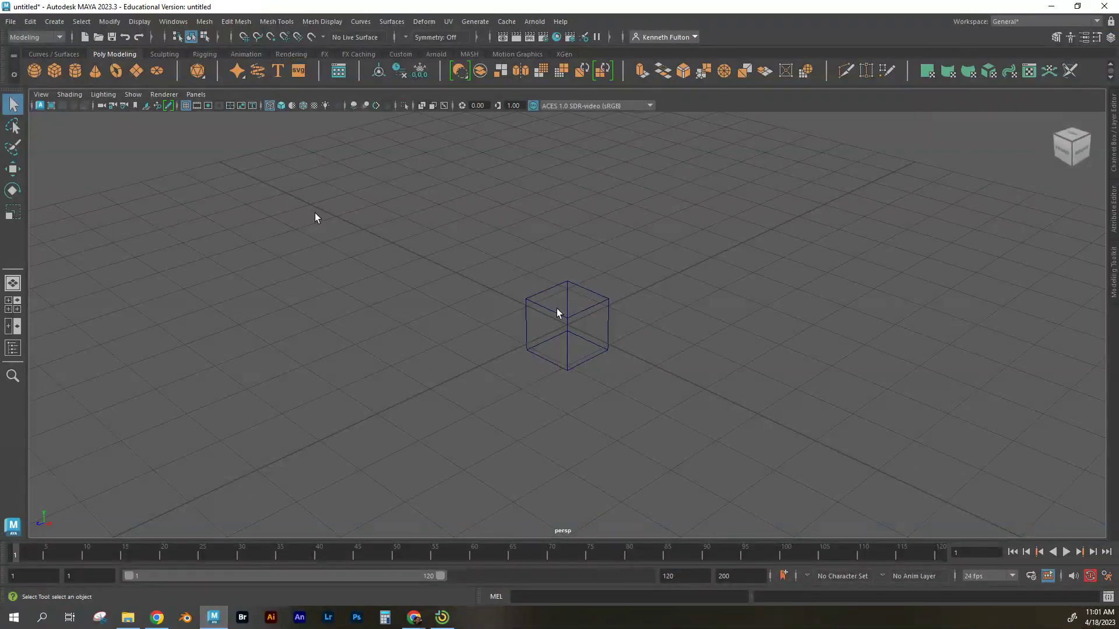
pyautogui.click(597, 322)
pyautogui.click(765, 441)
# Display the cube smooth shaded with the default material, wireframe on shaded and textures, using all scene lights
pyautogui.click(278, 106)
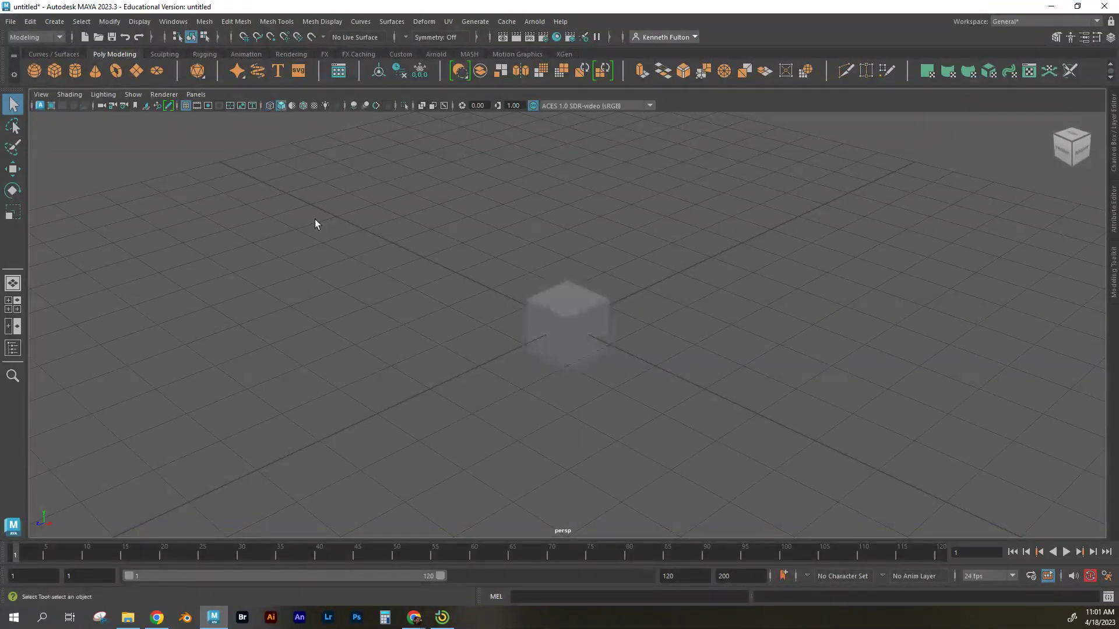
pyautogui.click(292, 106)
pyautogui.click(302, 106)
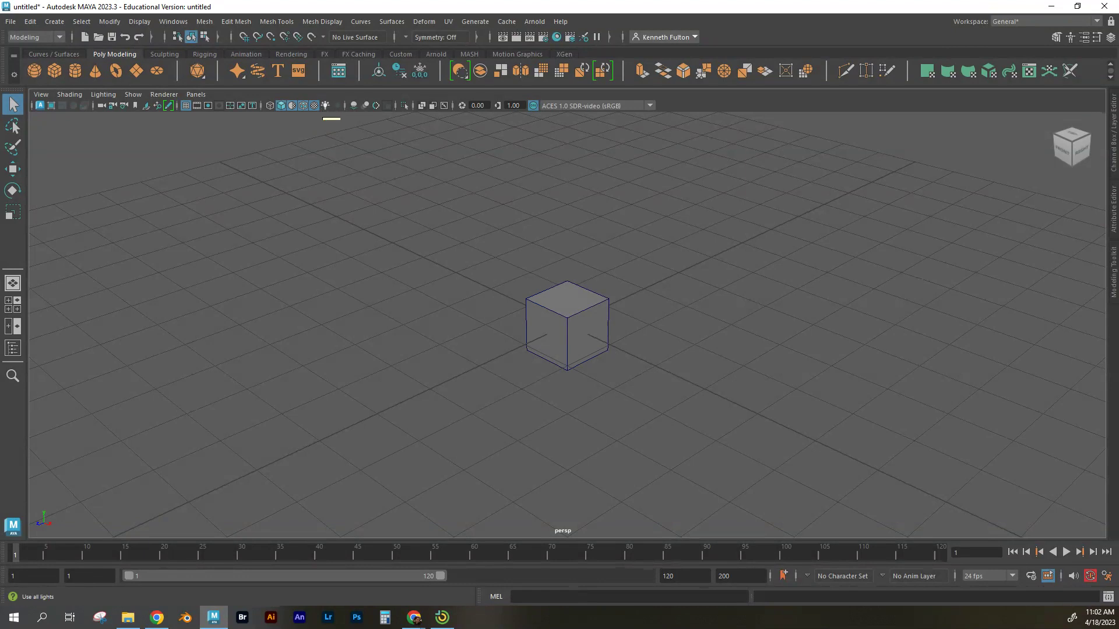
pyautogui.click(326, 106)
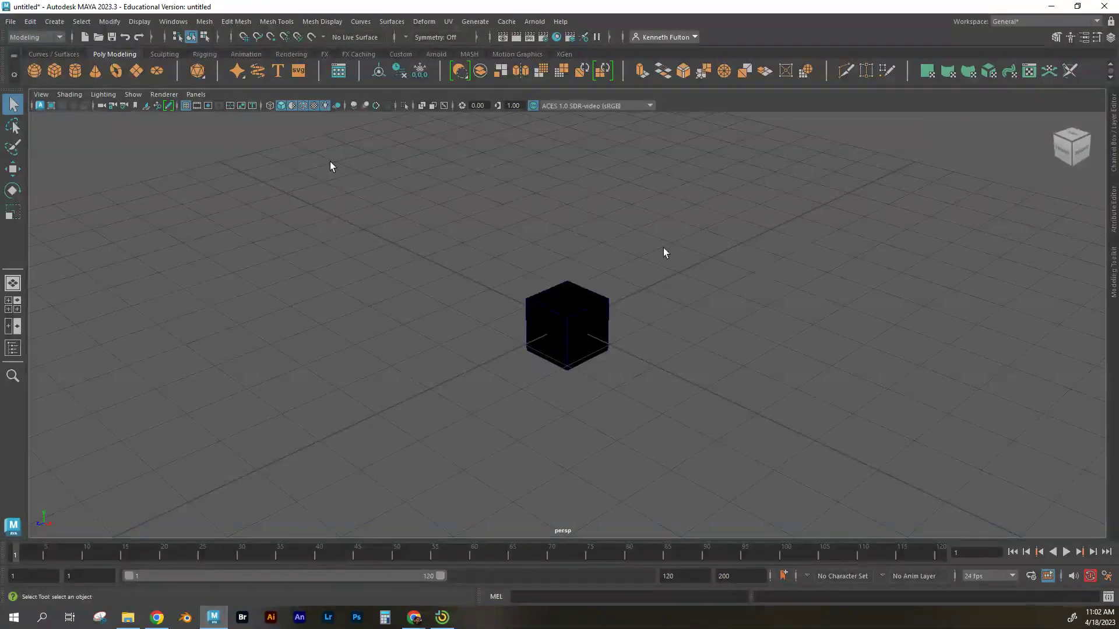
# Turn off scene lights, wireframe on shaded and default material display in the perspective view, and select the cube
pyautogui.scroll(-3, 699, 275)
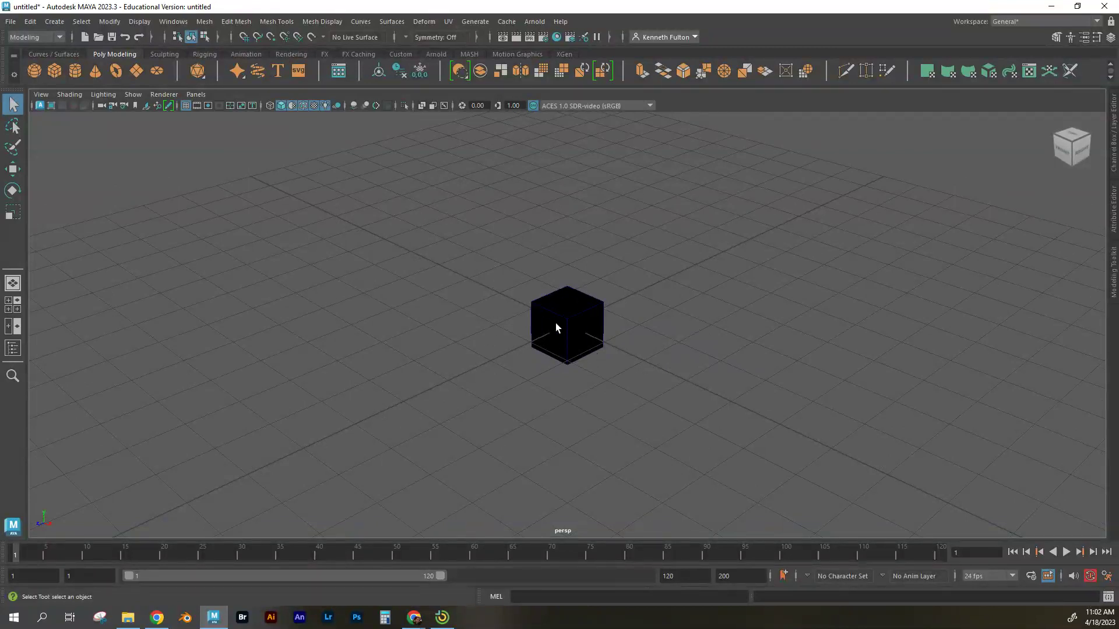
pyautogui.click(336, 106)
pyautogui.click(336, 106)
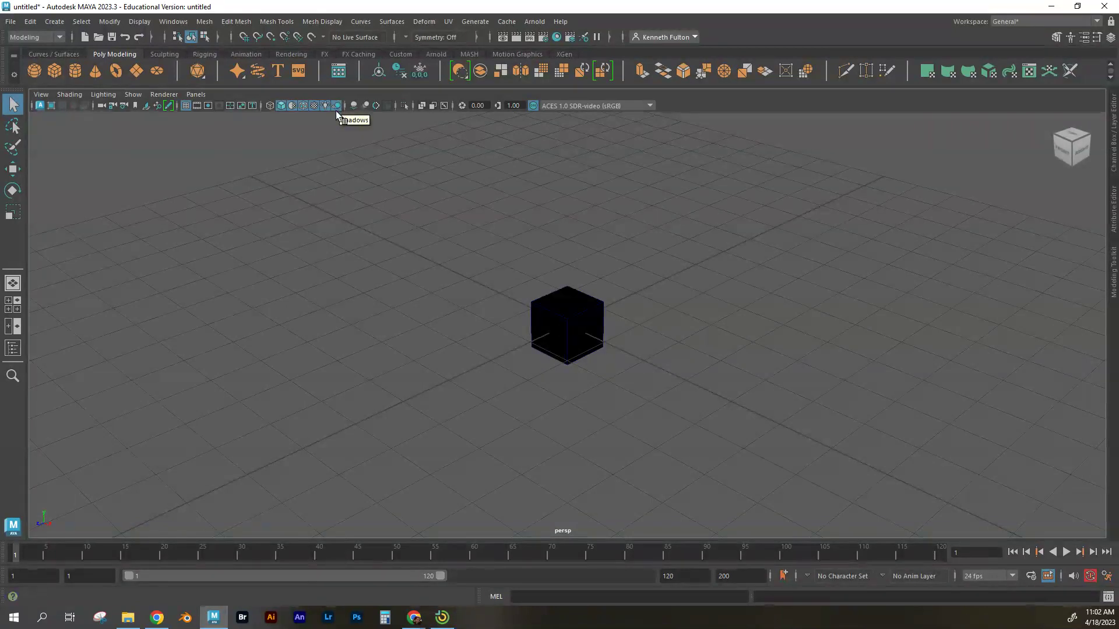
pyautogui.click(326, 107)
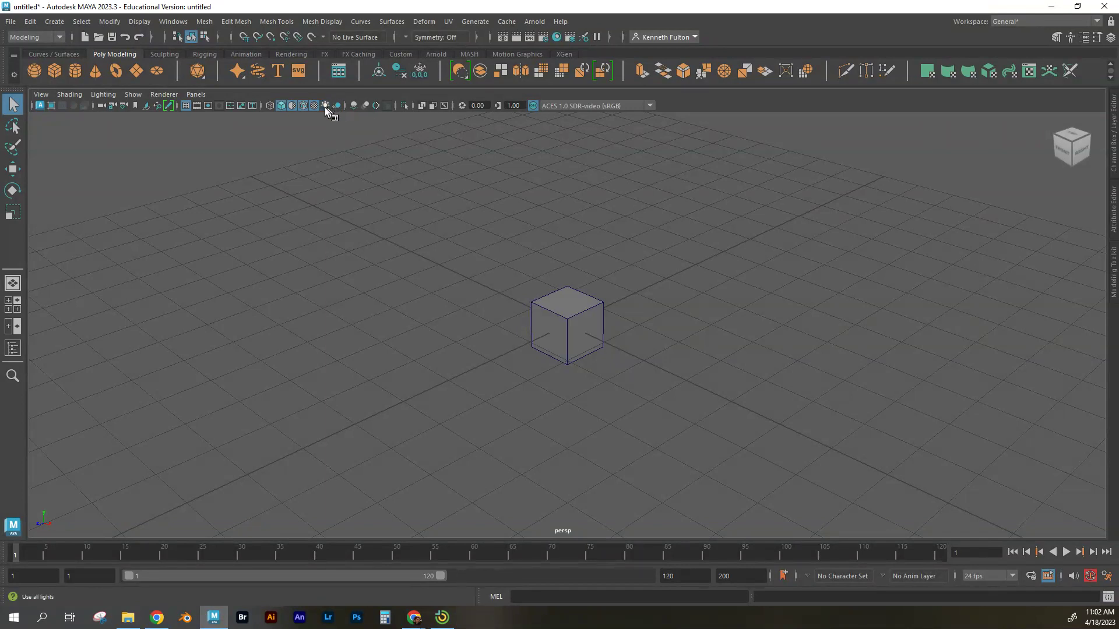
pyautogui.click(302, 106)
pyautogui.click(293, 107)
pyautogui.click(575, 336)
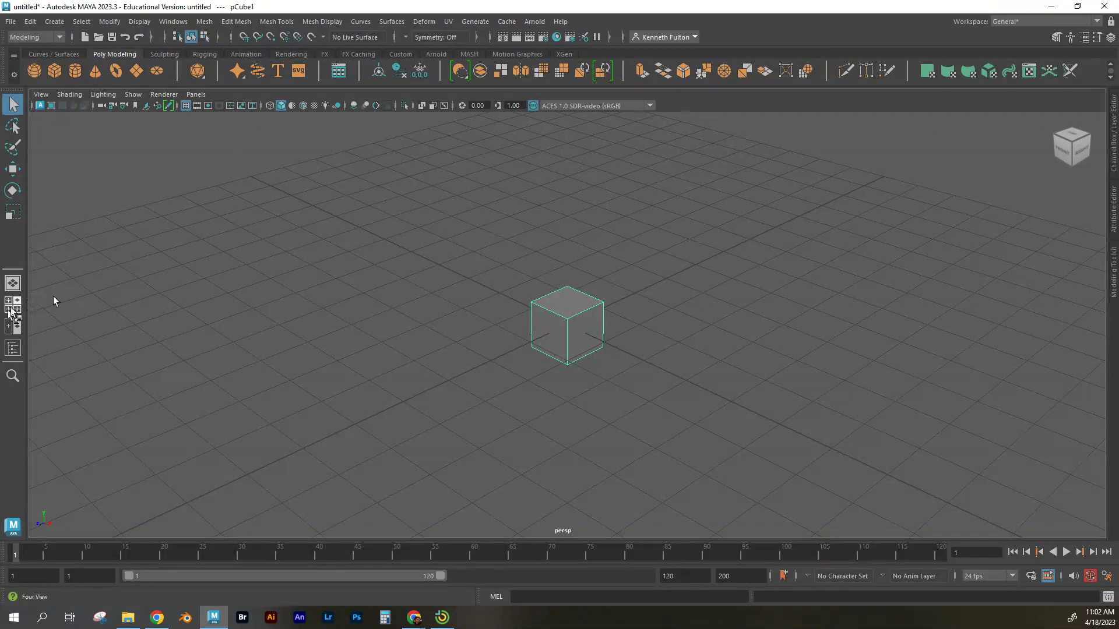
# Show the front and perspective views side by side, switch the perspective view to wireframe, and select the cube
pyautogui.click(14, 327)
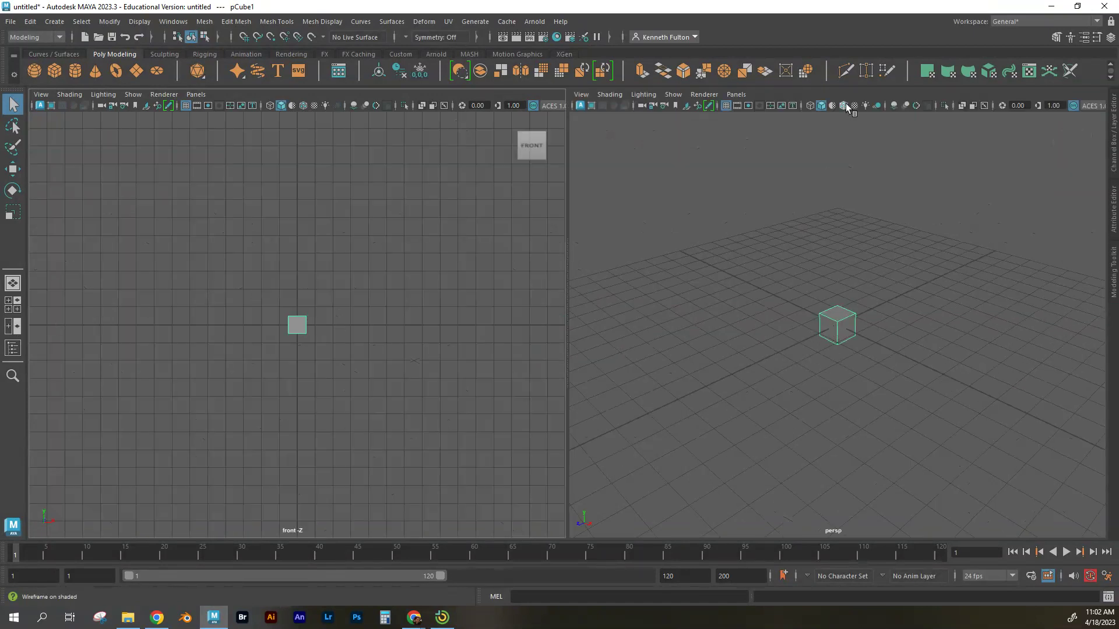
pyautogui.click(810, 105)
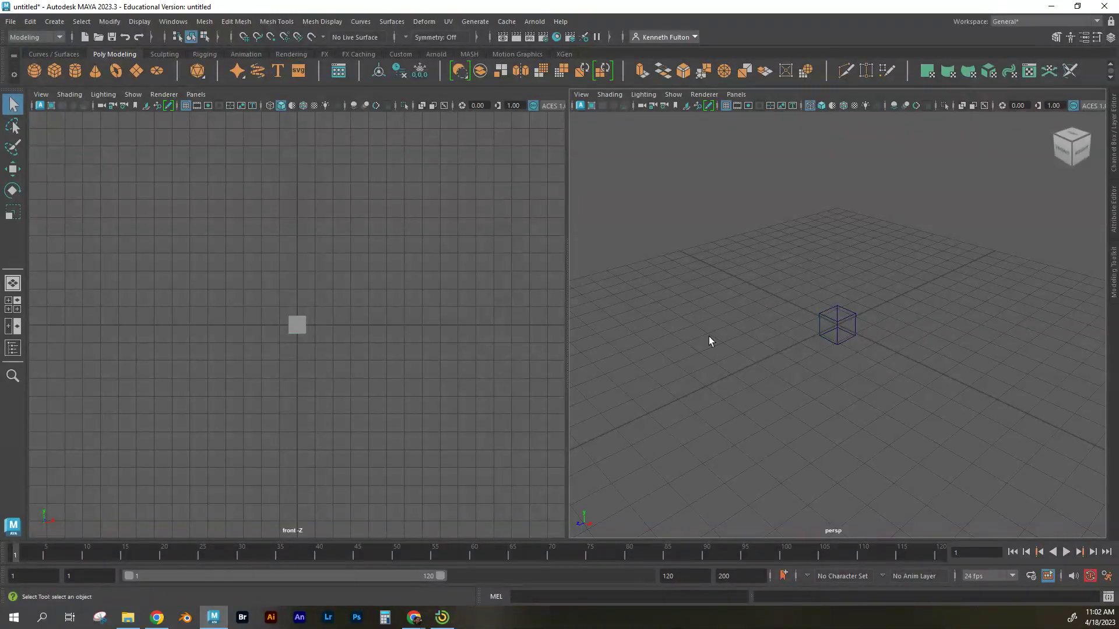
pyautogui.click(302, 326)
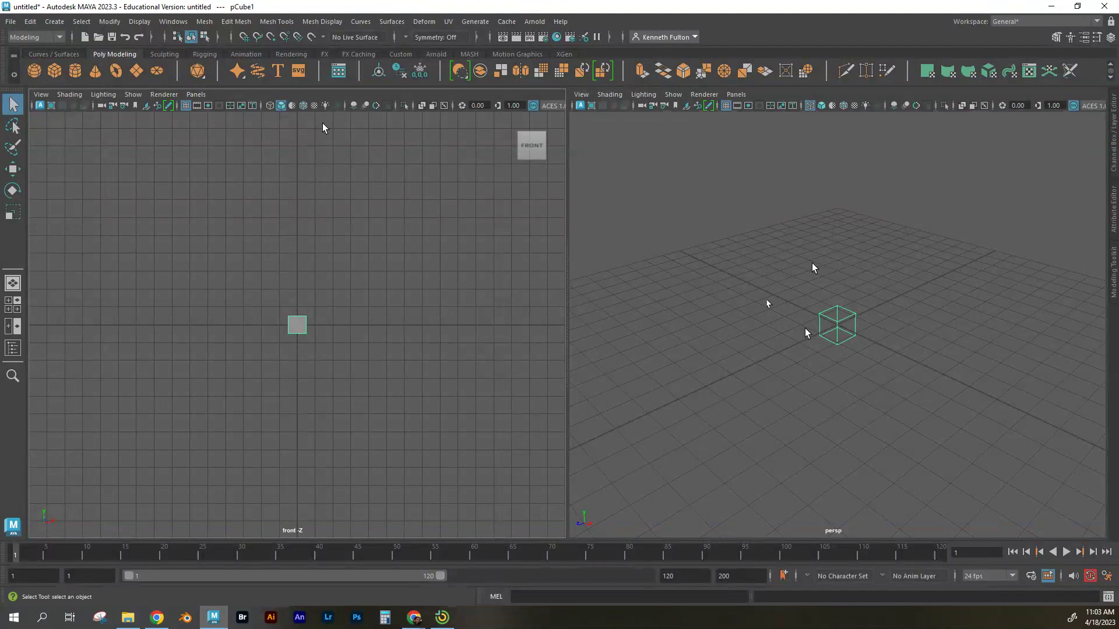
# Return the perspective view to smooth shading and maximize it to fill the whole viewport area
pyautogui.click(820, 106)
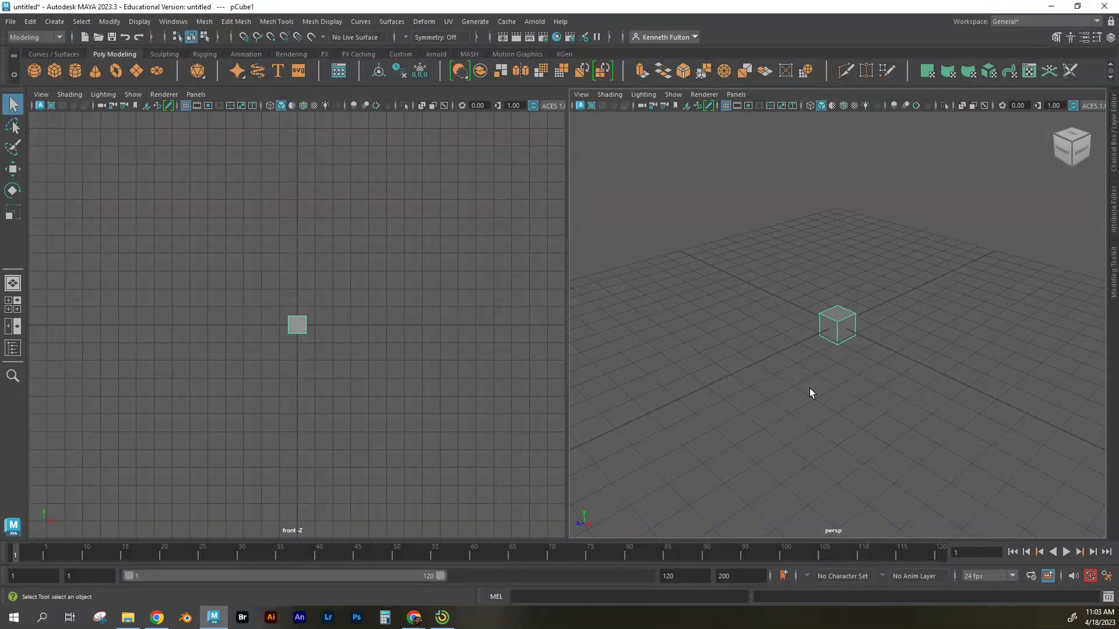
pyautogui.press('space')
pyautogui.scroll(-3, 646, 342)
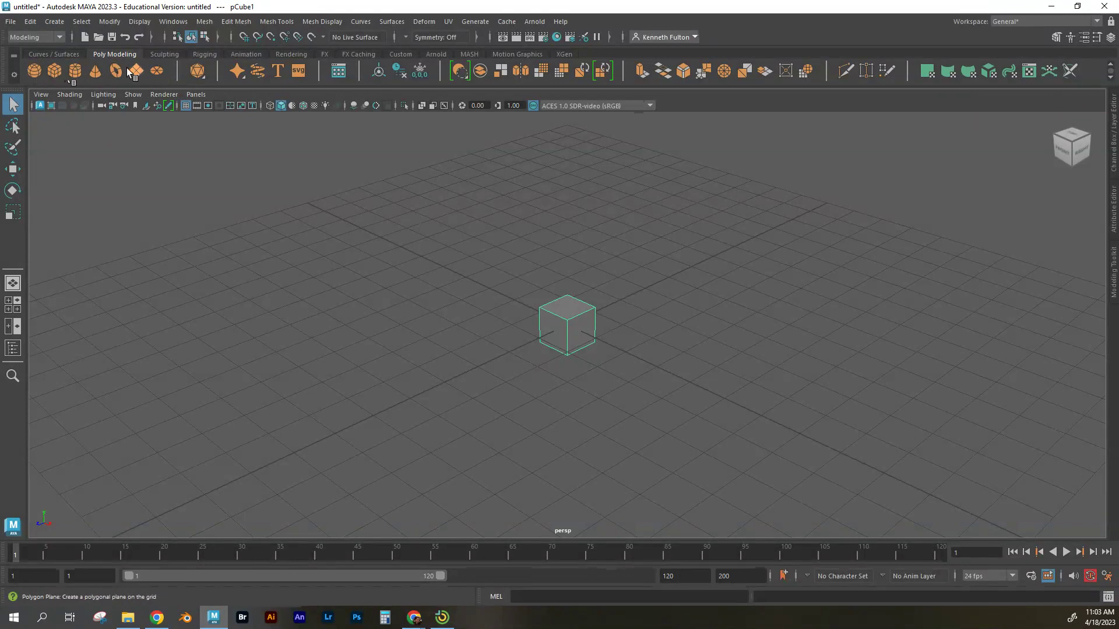
# Try adding a polygon platonic solid at the origin, and undo its creation
pyautogui.click(204, 78)
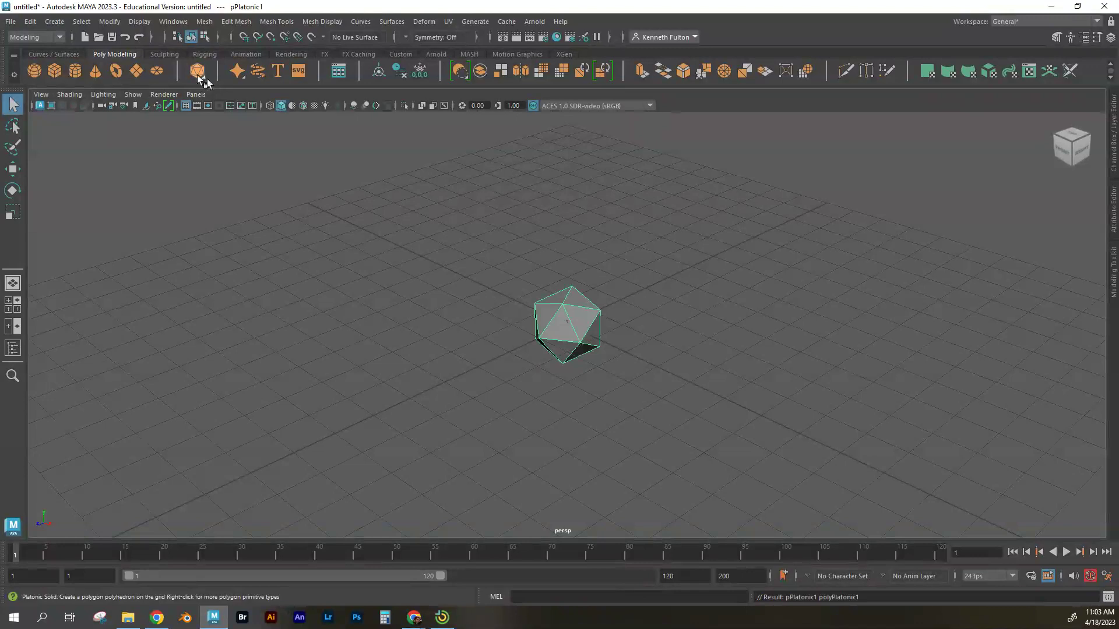
pyautogui.click(202, 75)
pyautogui.hotkey('ctrl', 'z')
pyautogui.hotkey('ctrl', 'z')
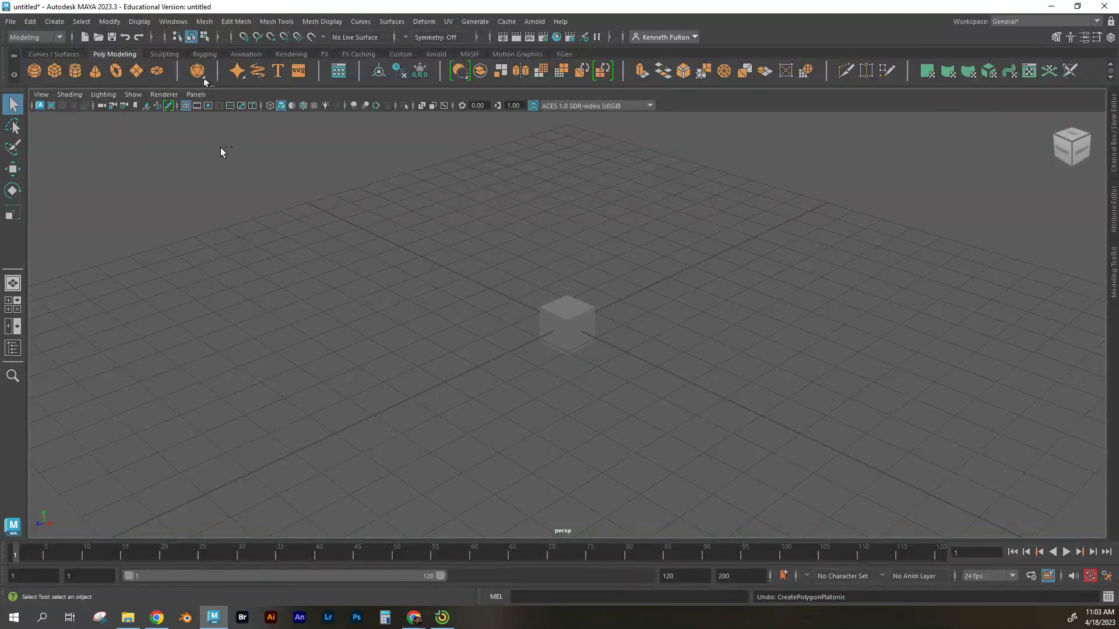
# Create a polygon sphere moved about 8 cm along X and a polygon cylinder moved about 6.4 cm along Z
pyautogui.click(33, 71)
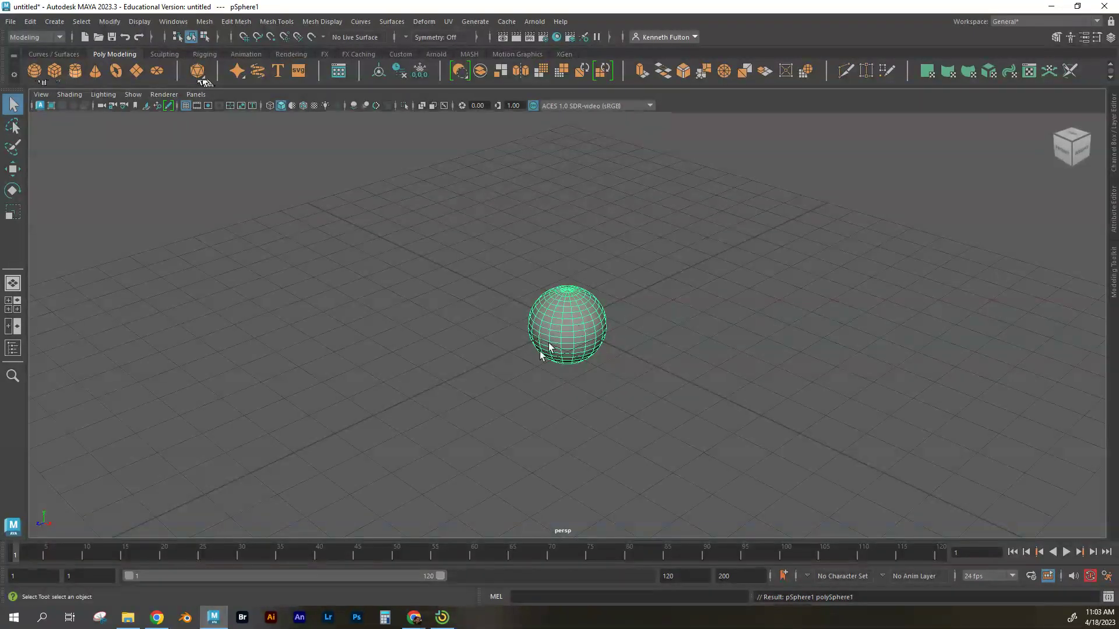
pyautogui.press('w')
pyautogui.moveTo(606, 344); pyautogui.dragTo(890, 493)
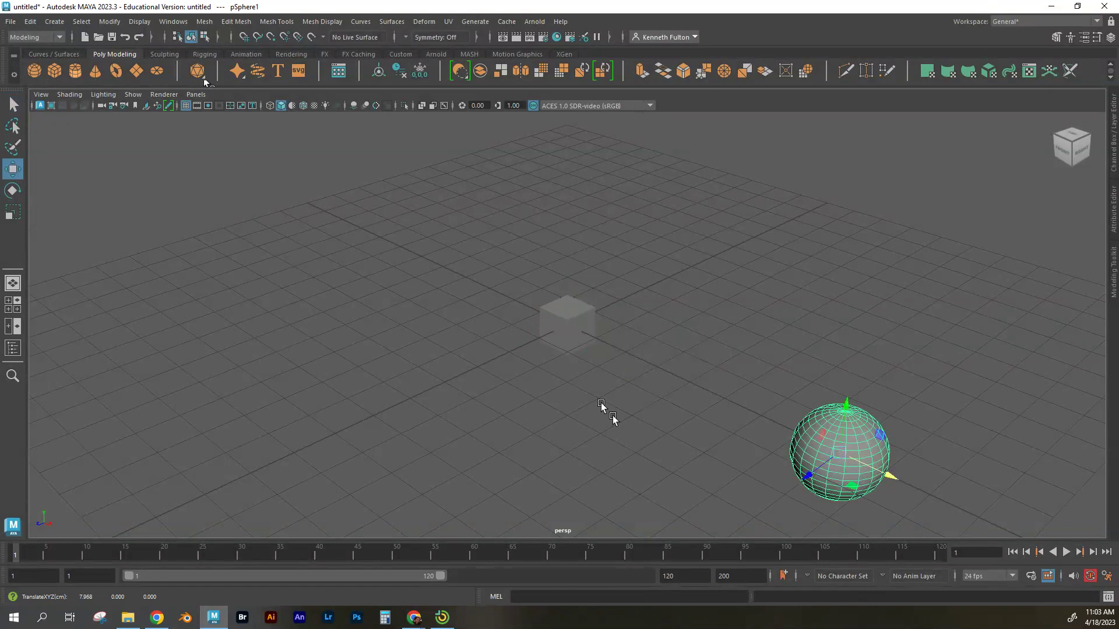
pyautogui.click(74, 70)
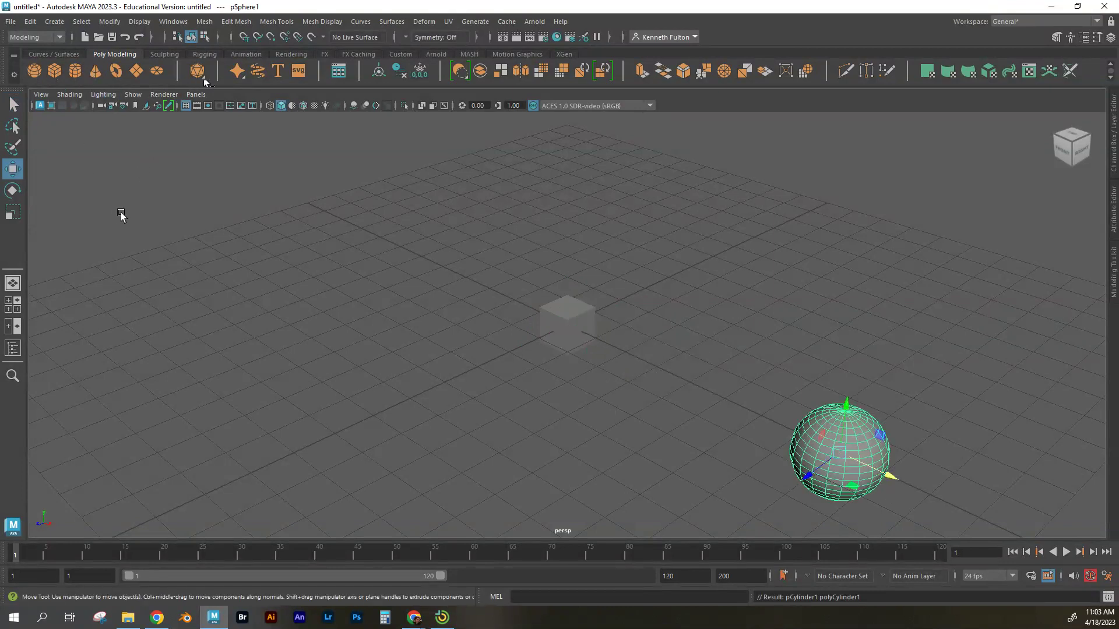
pyautogui.moveTo(526, 345); pyautogui.dragTo(361, 435)
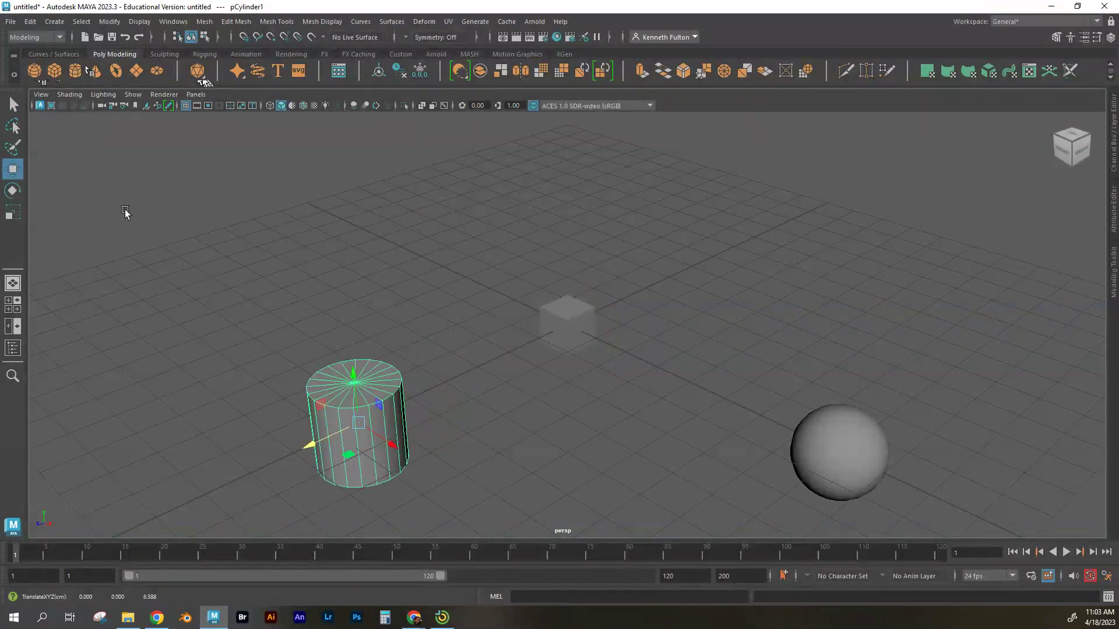
# Create a polygon cone moved behind the cube along negative Z and a polygon torus moved about 7.7 cm along negative X
pyautogui.click(95, 71)
pyautogui.moveTo(516, 341); pyautogui.dragTo(720, 253)
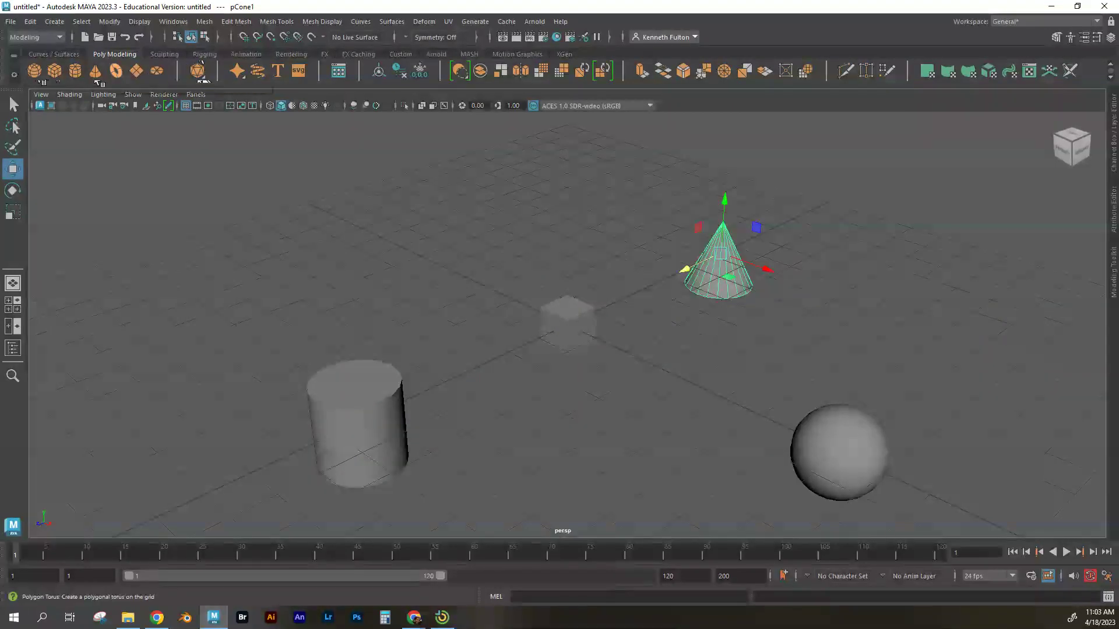
pyautogui.click(116, 72)
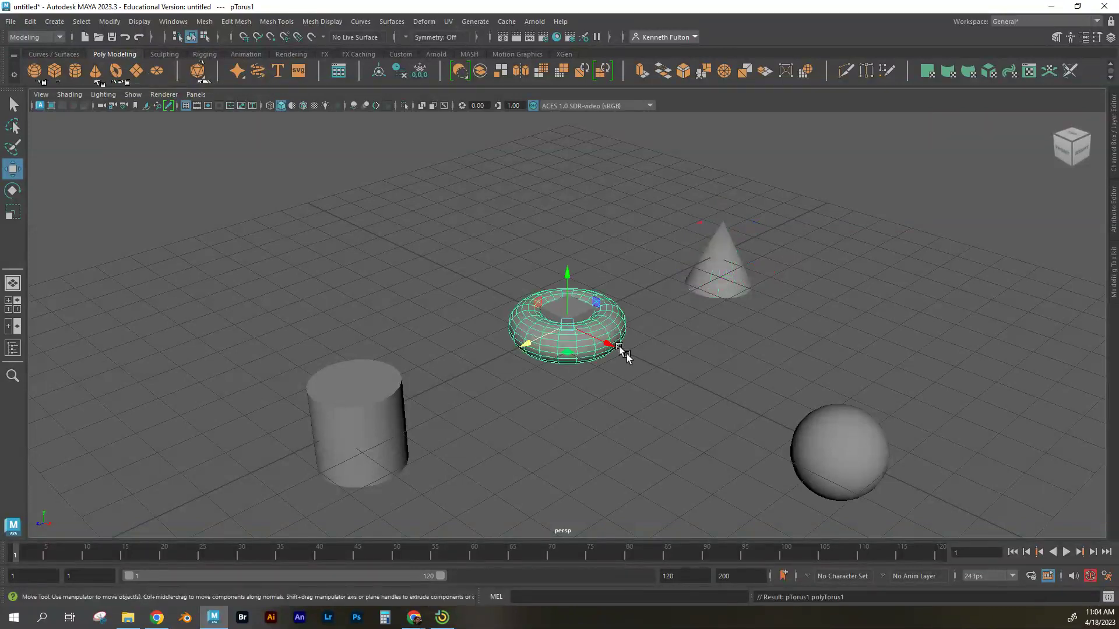
pyautogui.moveTo(620, 348); pyautogui.dragTo(390, 274)
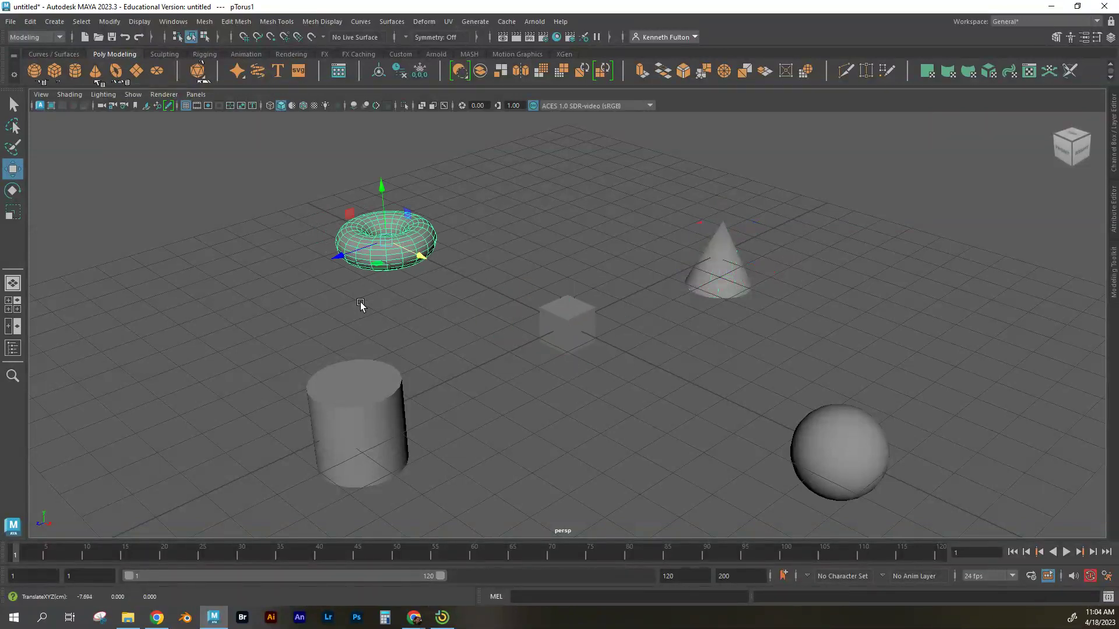
# Create a polygon plane moved to about X -6.2, Z -5.9 cm and a polygon disc moved to about X 5.5, Z -4.4 cm
pyautogui.click(136, 71)
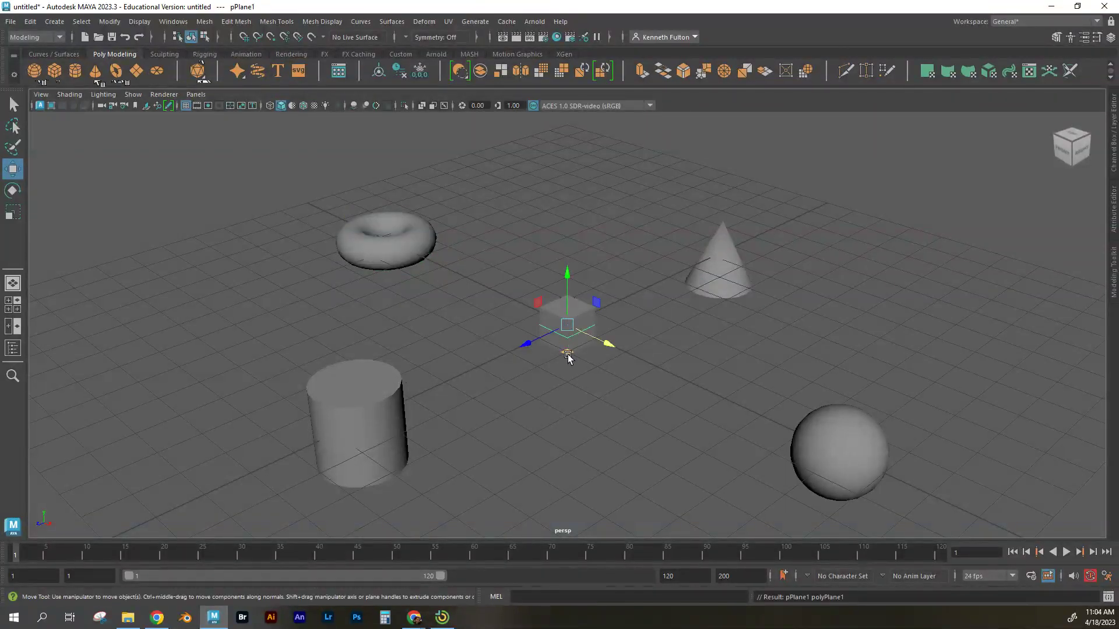
pyautogui.moveTo(568, 357); pyautogui.dragTo(560, 234)
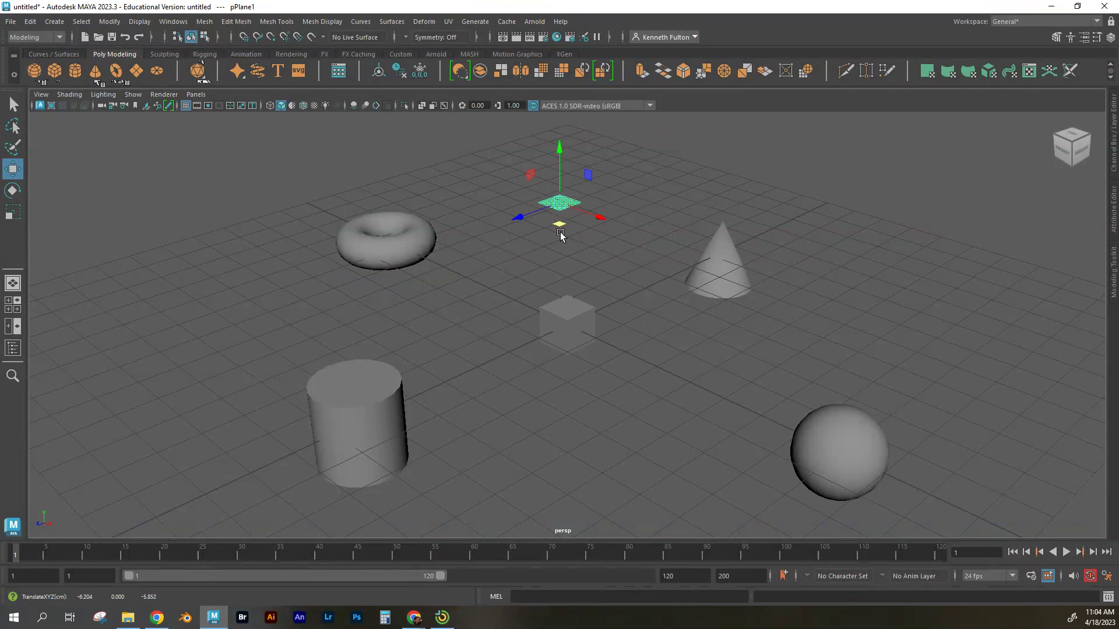
pyautogui.click(156, 68)
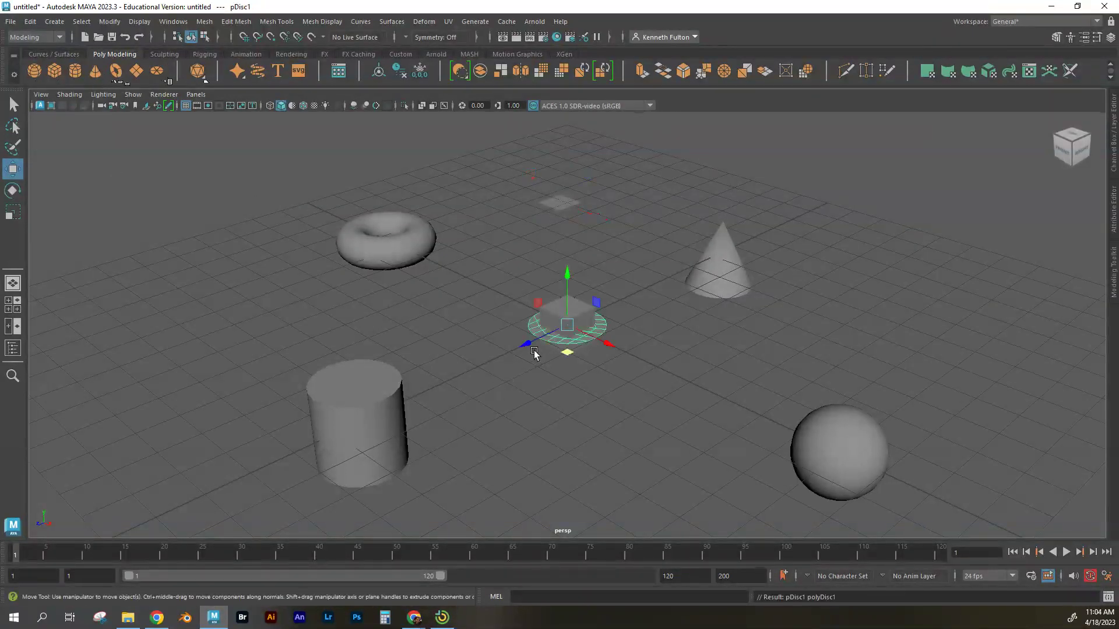
pyautogui.moveTo(573, 360); pyautogui.dragTo(851, 372)
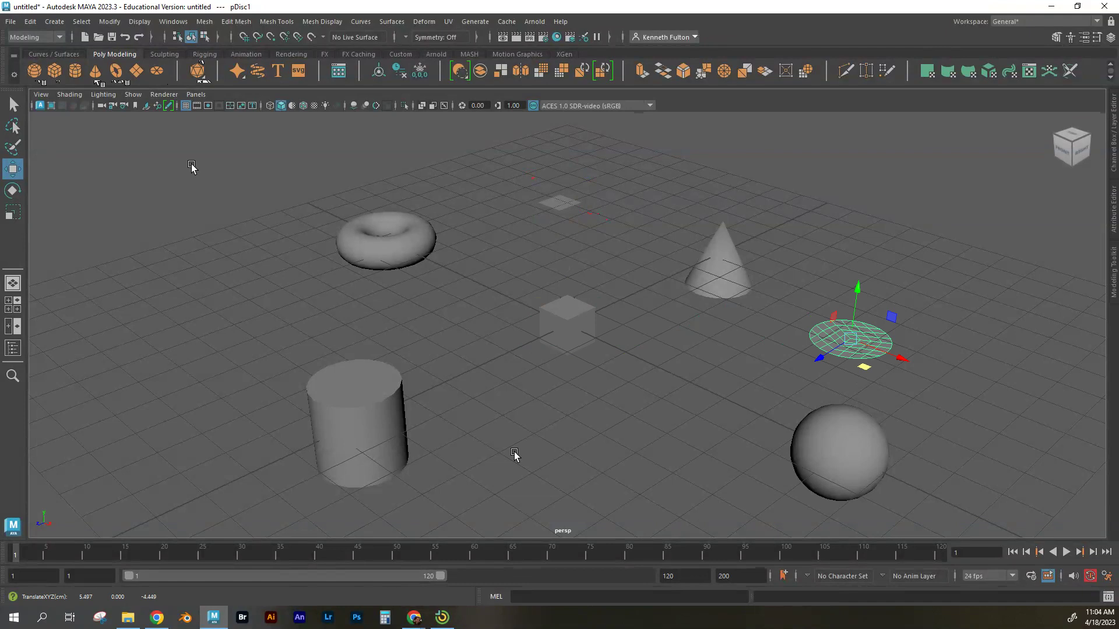
# Create a polygon platonic solid and move it about 3.8 cm along X, between the cube and the sphere
pyautogui.click(54, 21)
pyautogui.moveTo(73, 68)
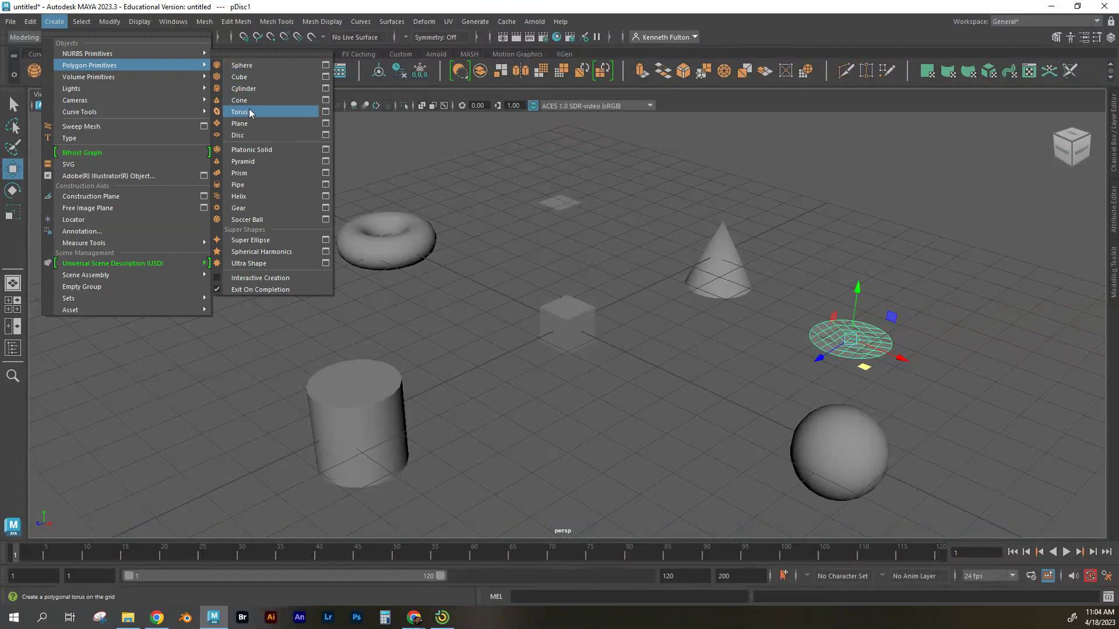
pyautogui.click(254, 151)
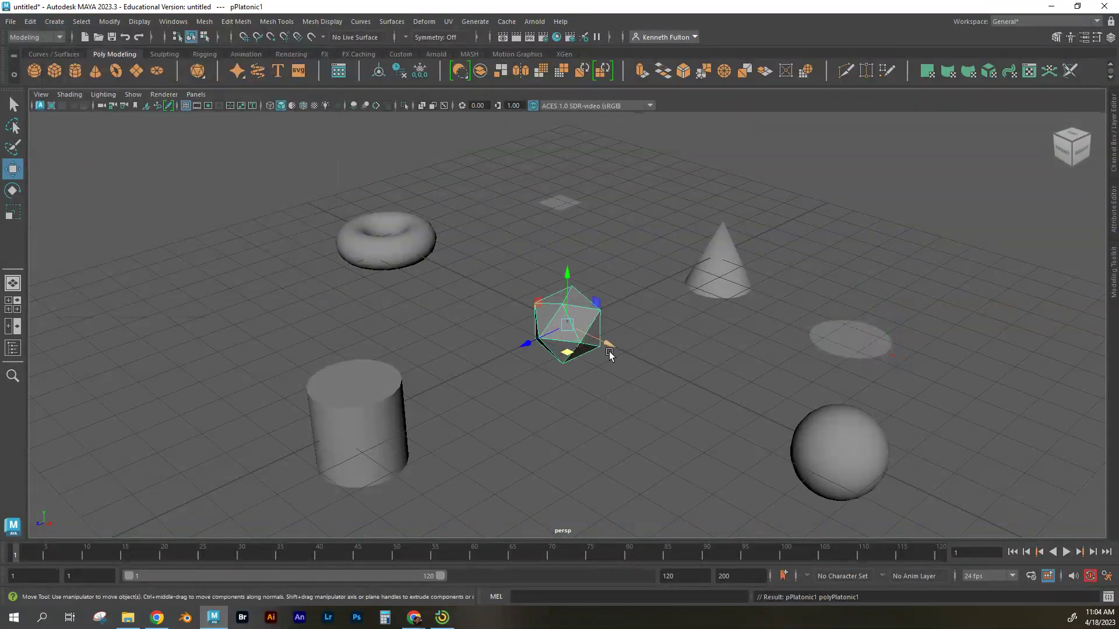
pyautogui.moveTo(603, 344); pyautogui.dragTo(723, 404)
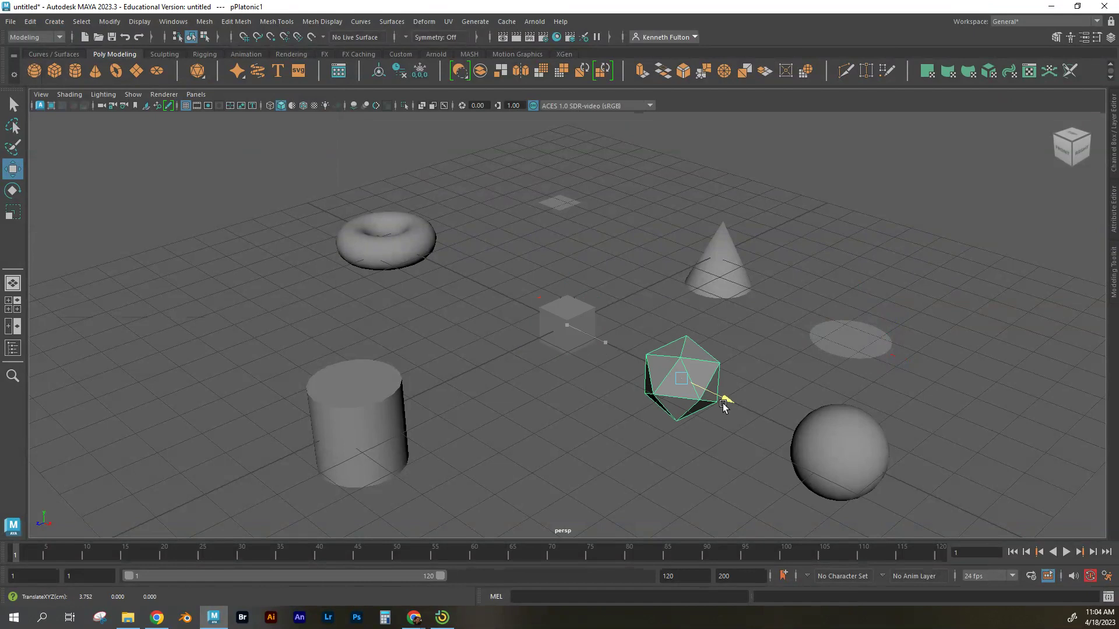
# Try adding a second platonic solid at the origin, and undo the addition
pyautogui.click(54, 22)
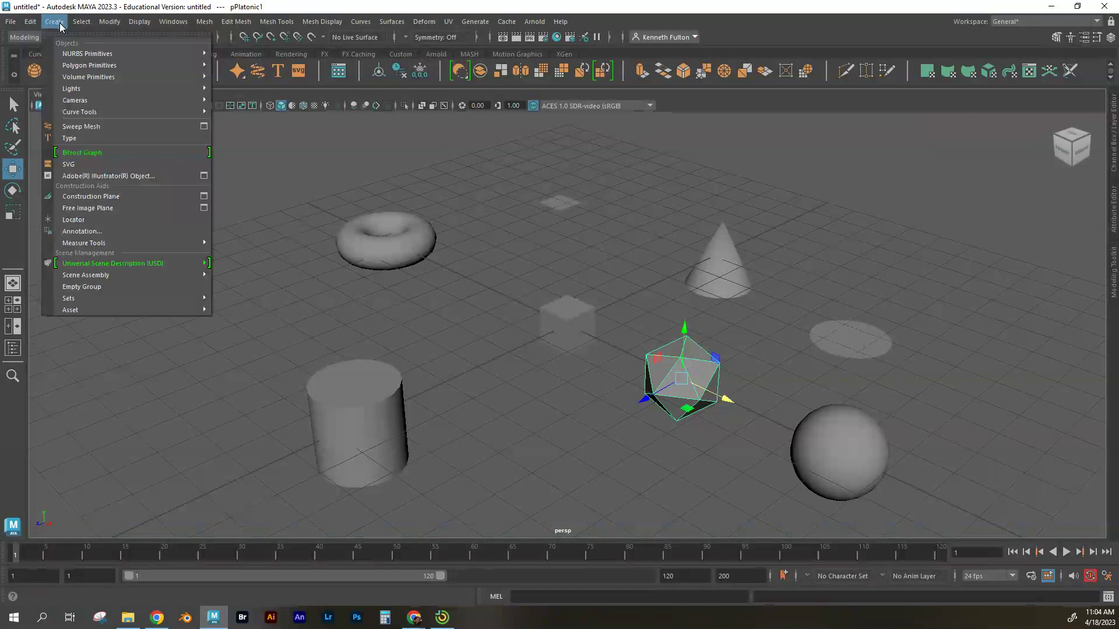
pyautogui.click(60, 25)
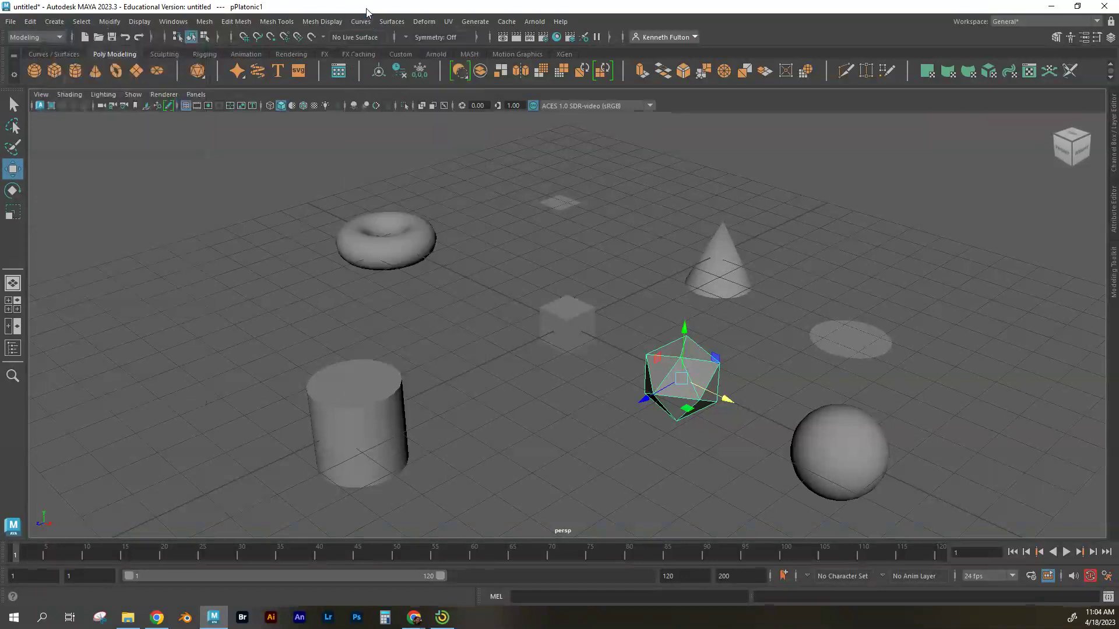
pyautogui.click(197, 70)
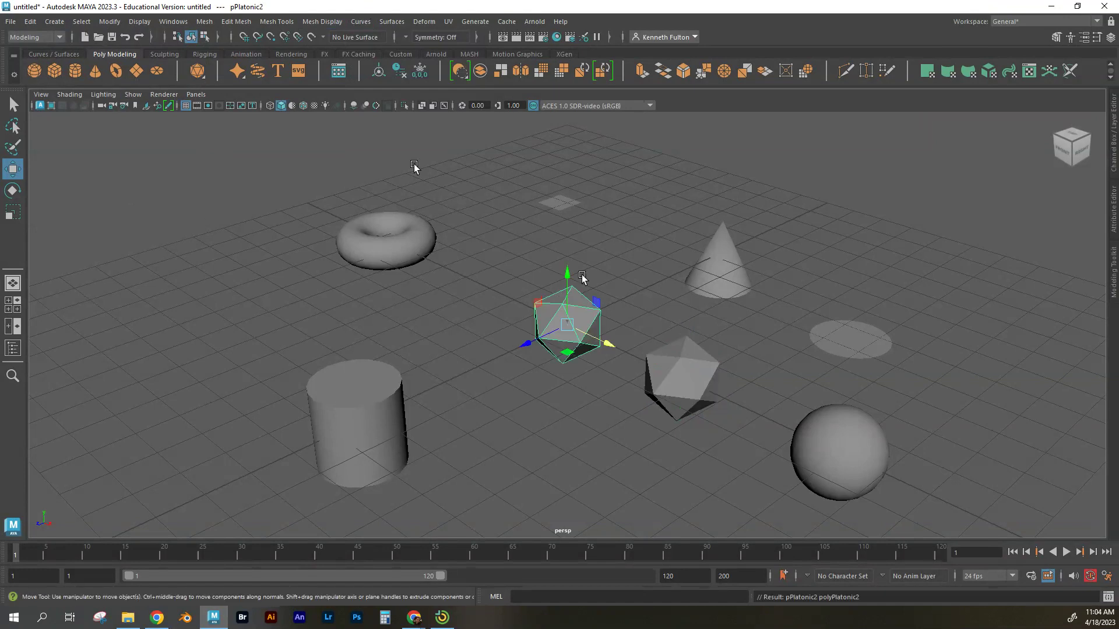
pyautogui.hotkey('ctrl', 'z')
# Create a polygon helix and move it along Z and negative X to the area between the torus and the cylinder
pyautogui.click(54, 21)
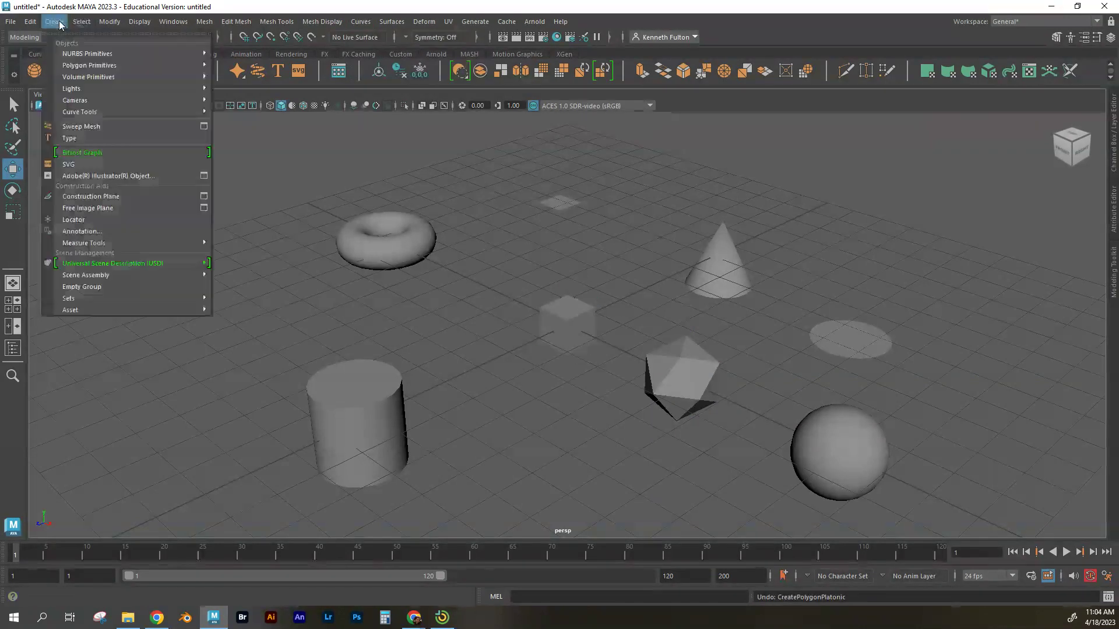
pyautogui.moveTo(143, 64)
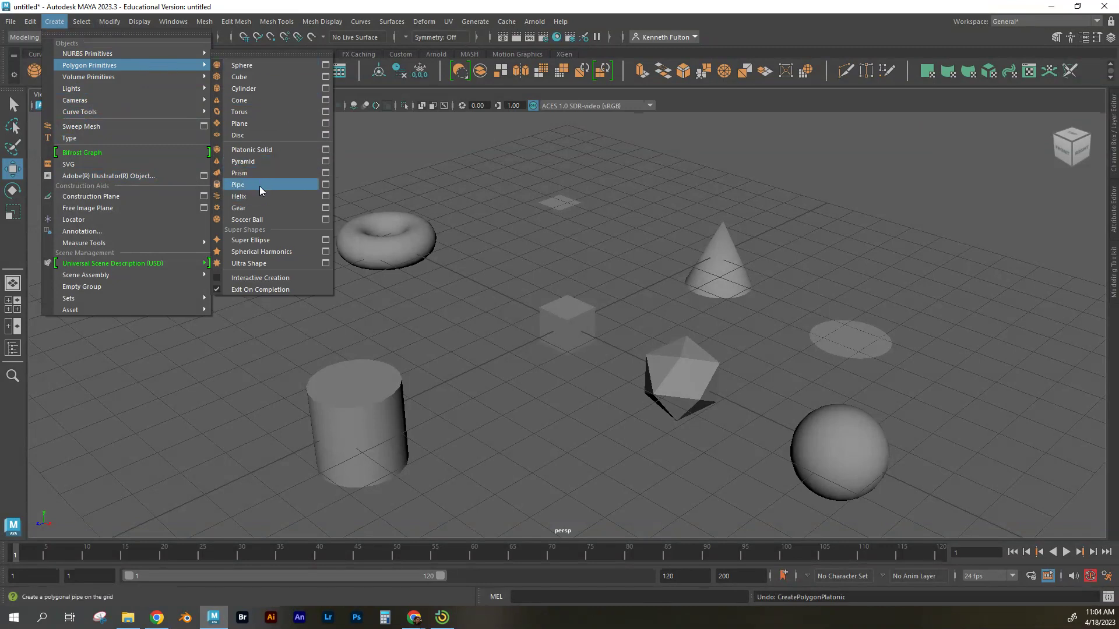
pyautogui.click(256, 201)
pyautogui.click(257, 200)
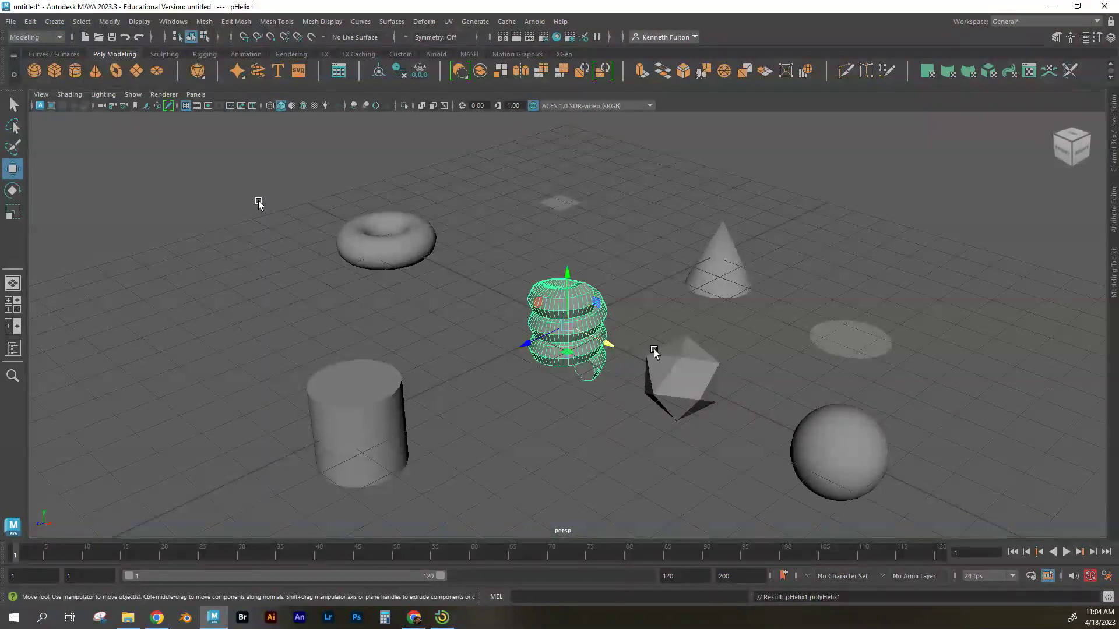
pyautogui.moveTo(528, 343); pyautogui.dragTo(378, 367)
pyautogui.moveTo(451, 399); pyautogui.dragTo(304, 307)
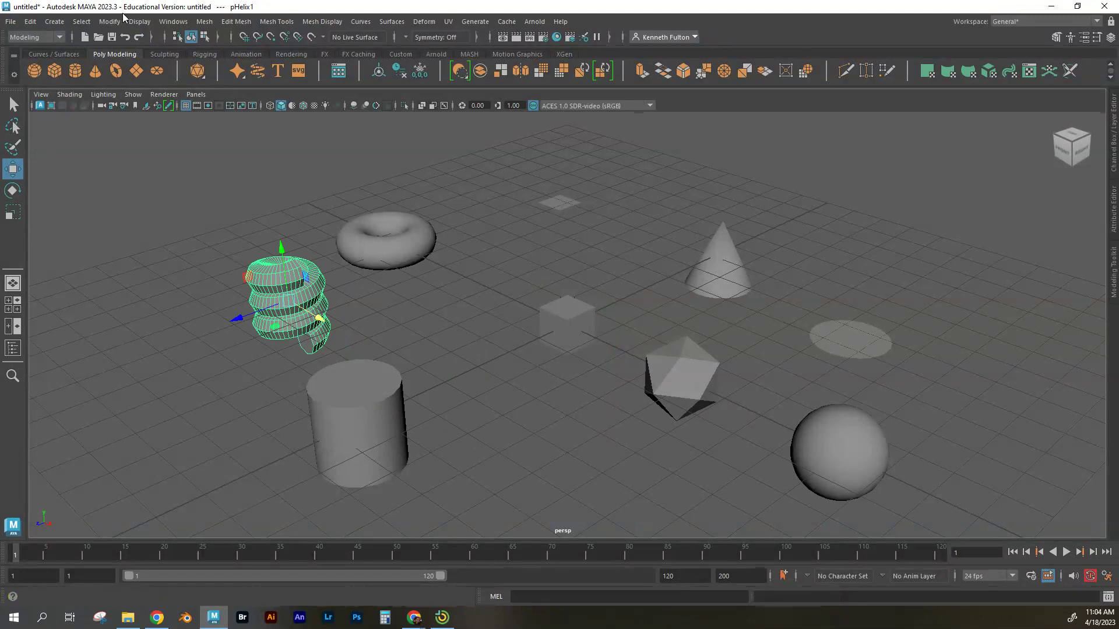
pyautogui.click(81, 21)
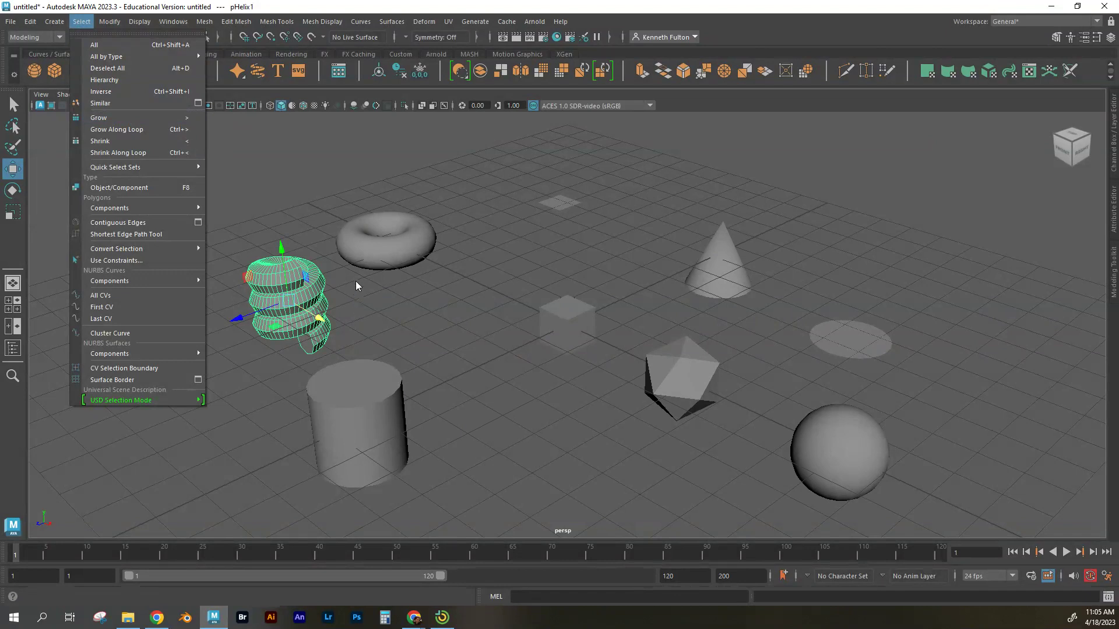
pyautogui.moveTo(54, 21)
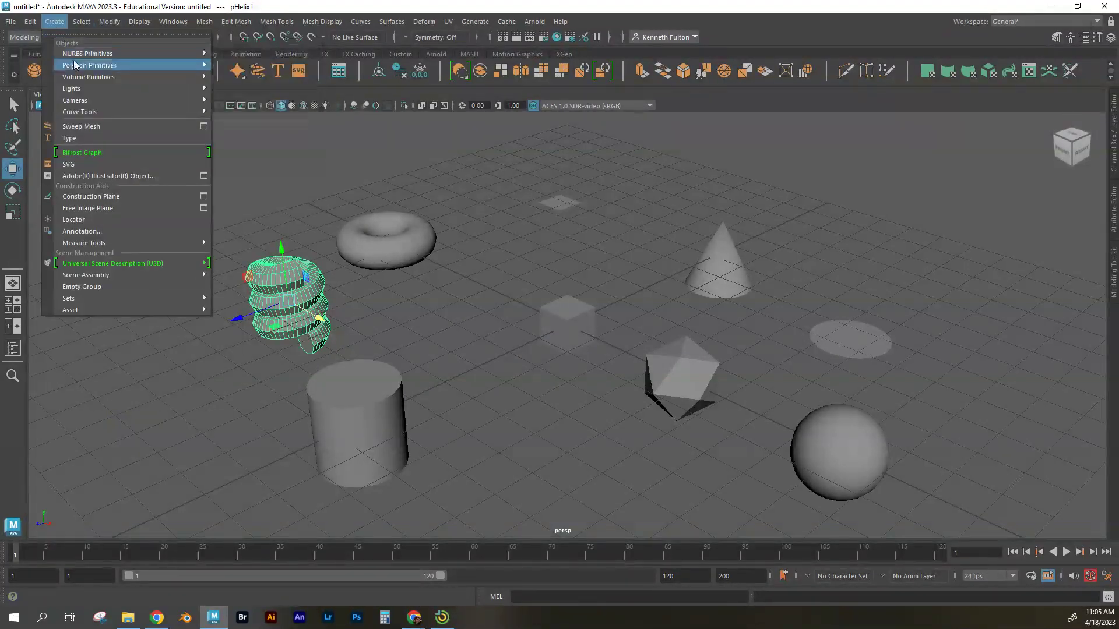
pyautogui.moveTo(75, 65)
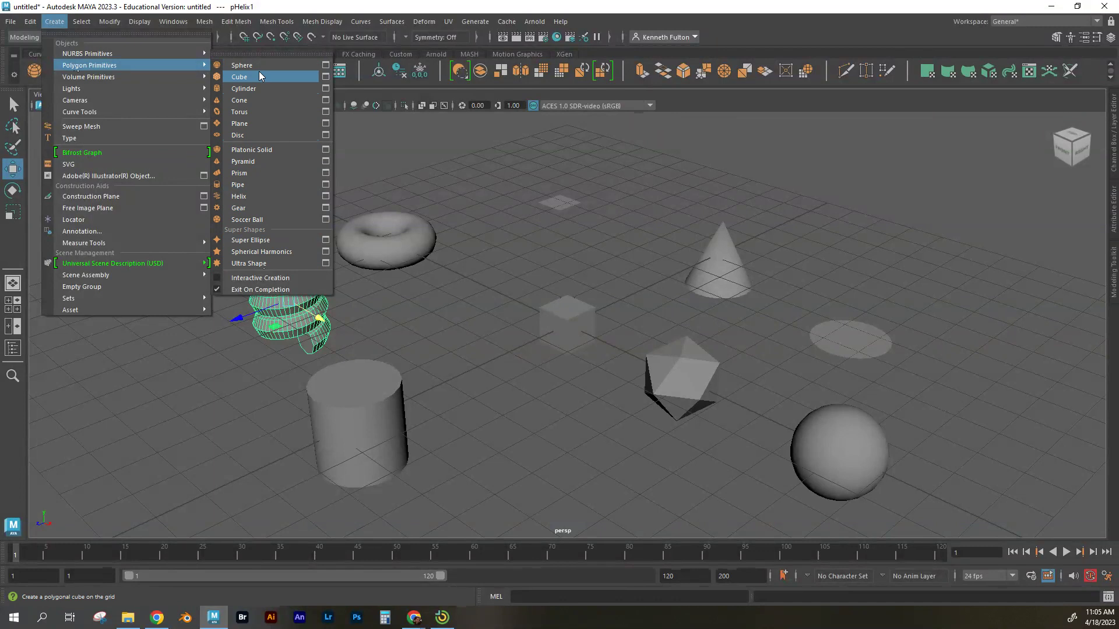
pyautogui.click(204, 4)
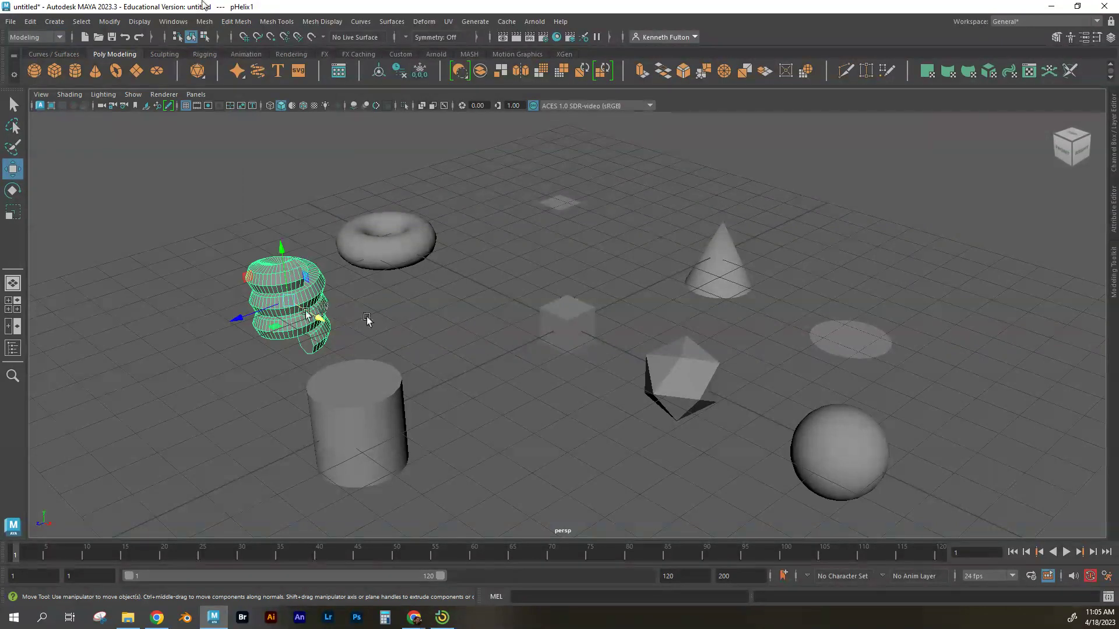
# Delete the helix, the torus, the cylinder and the plane from the scene
pyautogui.press('Delete')
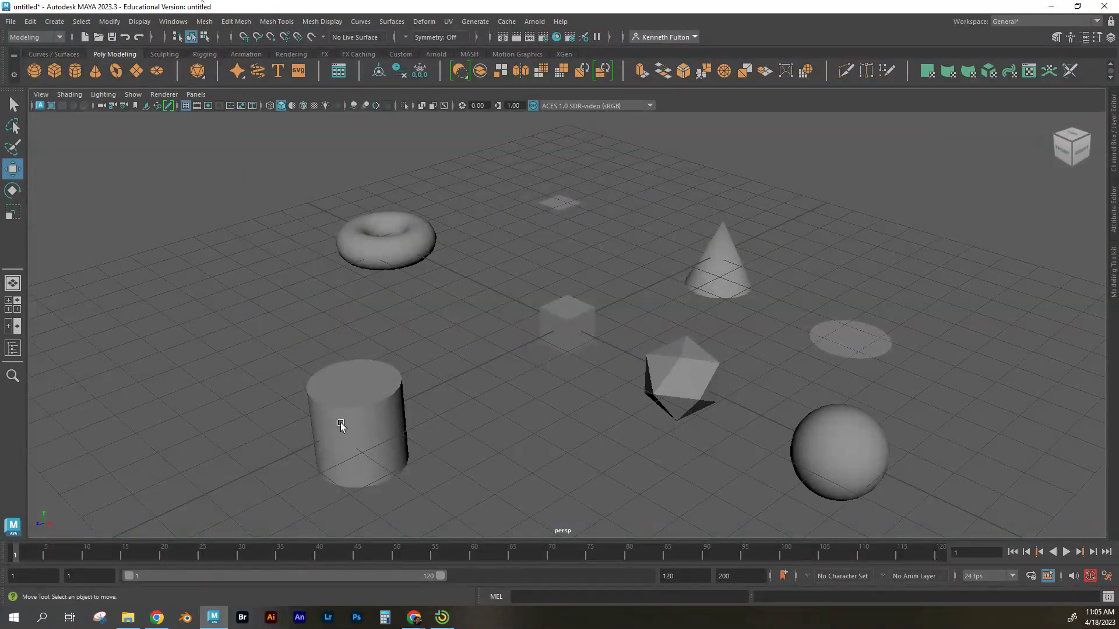
pyautogui.click(375, 230)
pyautogui.press('Delete')
pyautogui.click(367, 429)
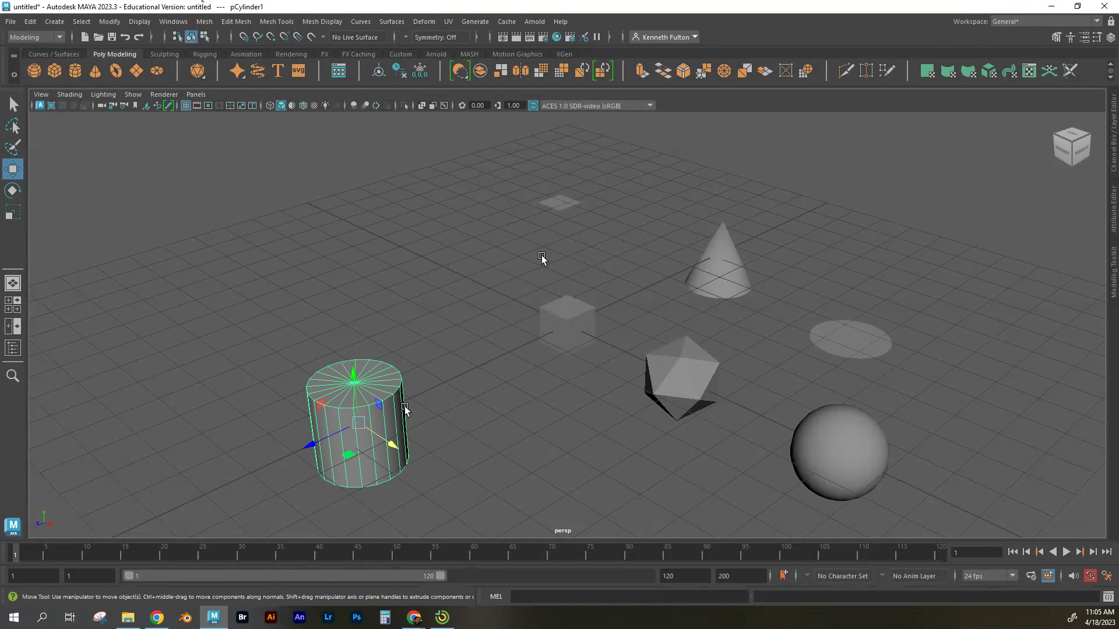
pyautogui.press('Delete')
pyautogui.click(565, 206)
pyautogui.press('Delete')
# Delete the cone, the platonic solid, the disc and the sphere, and select the remaining cube
pyautogui.click(712, 262)
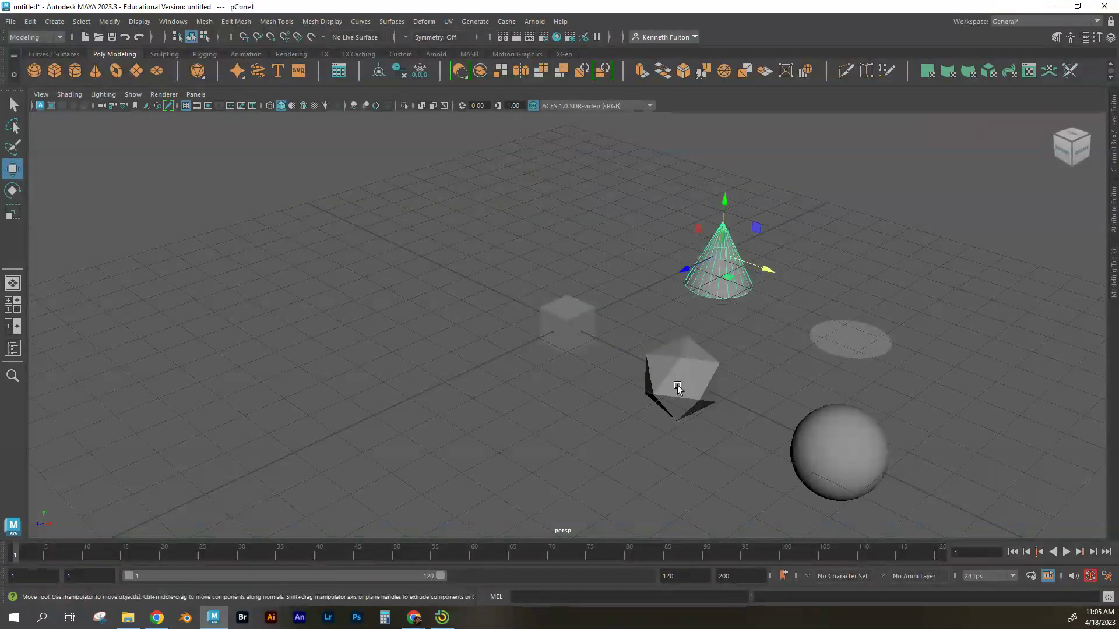
pyautogui.press('Delete')
pyautogui.click(677, 386)
pyautogui.press('Delete')
pyautogui.click(839, 344)
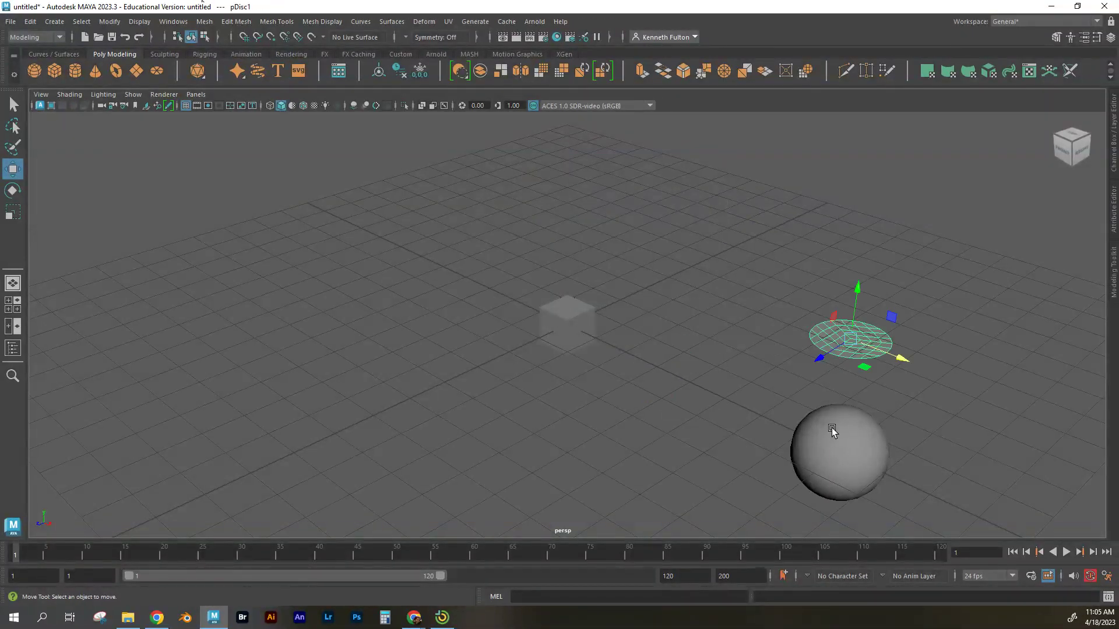
pyautogui.press('Delete')
pyautogui.click(831, 428)
pyautogui.press('Delete')
pyautogui.scroll(5, 565, 337)
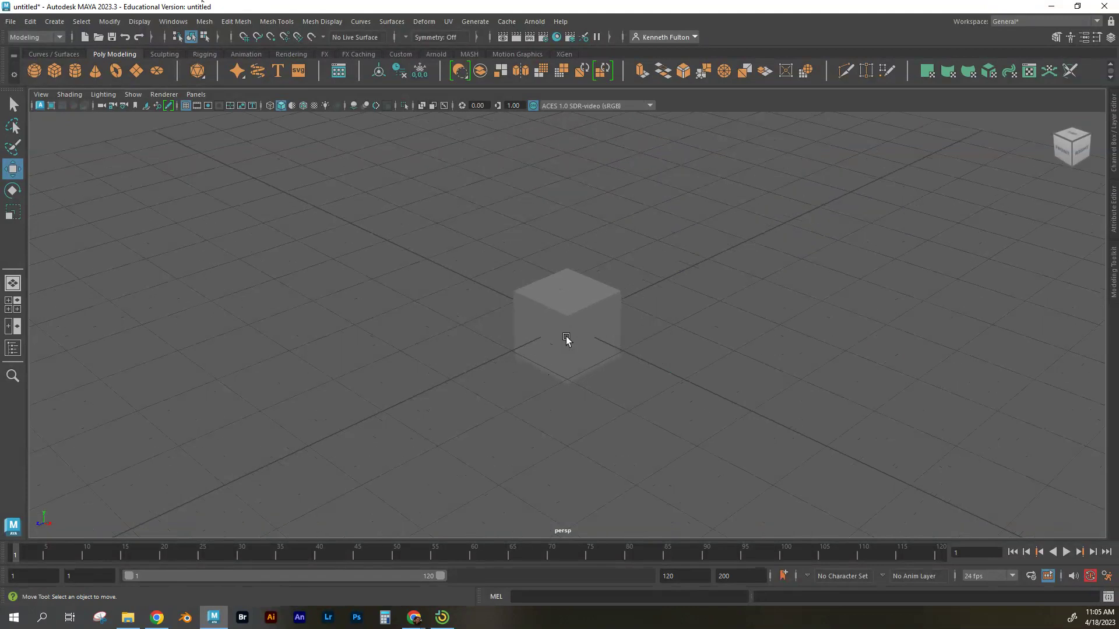
pyautogui.click(569, 326)
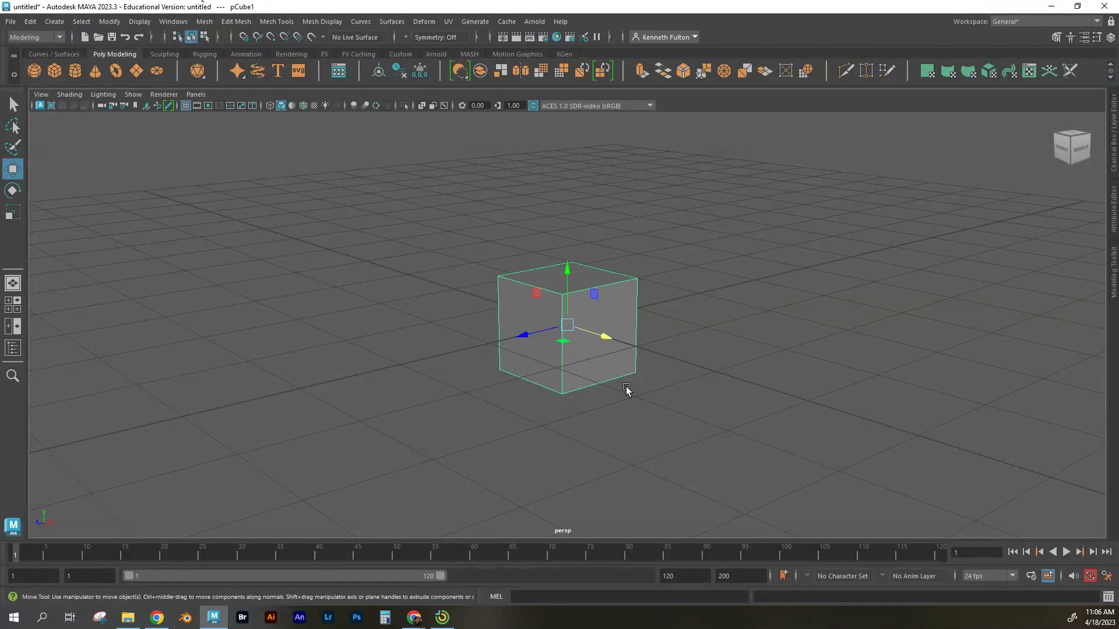
# Try the Sculpt tool on the cube, undo the sculpting and return to the Select tool with the poly modeling tools shown
pyautogui.click(155, 54)
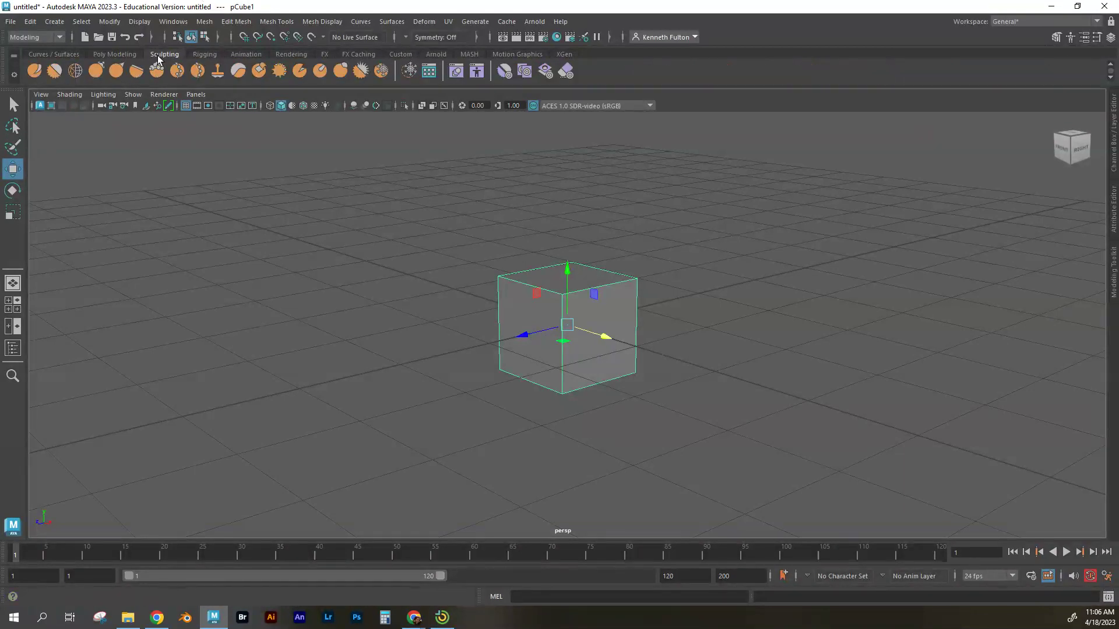
pyautogui.click(36, 71)
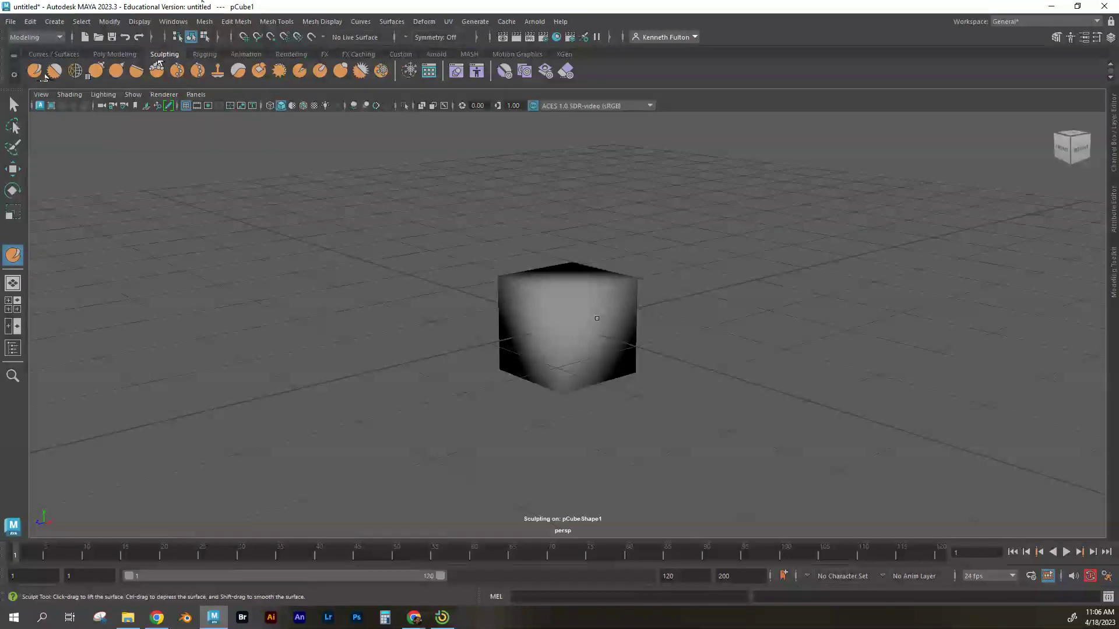
pyautogui.hotkey('ctrl', 'z')
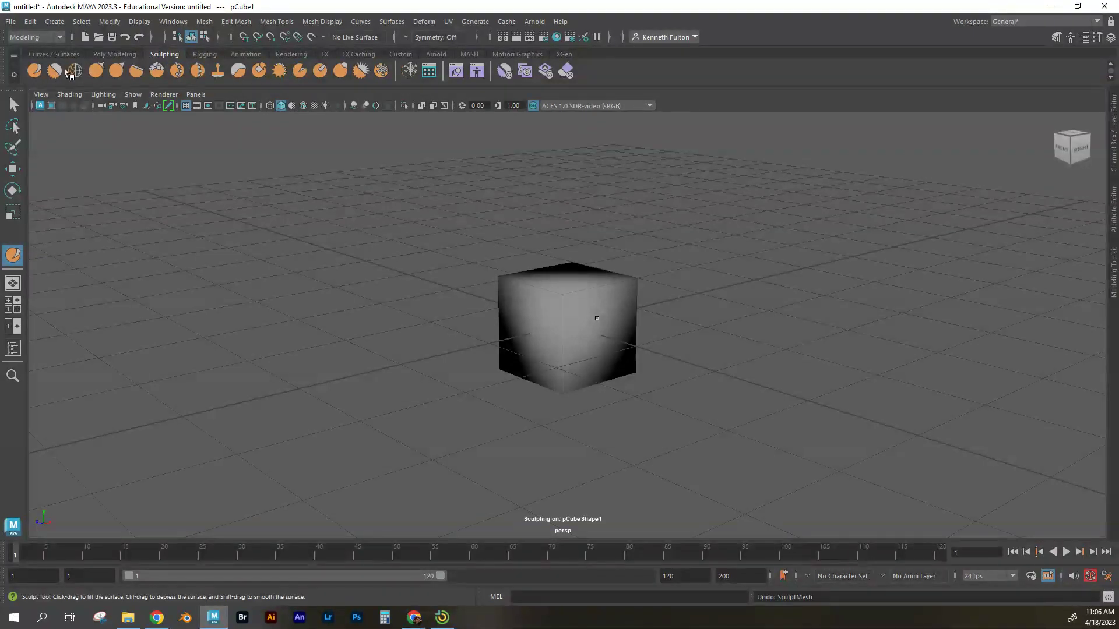
pyautogui.click(115, 55)
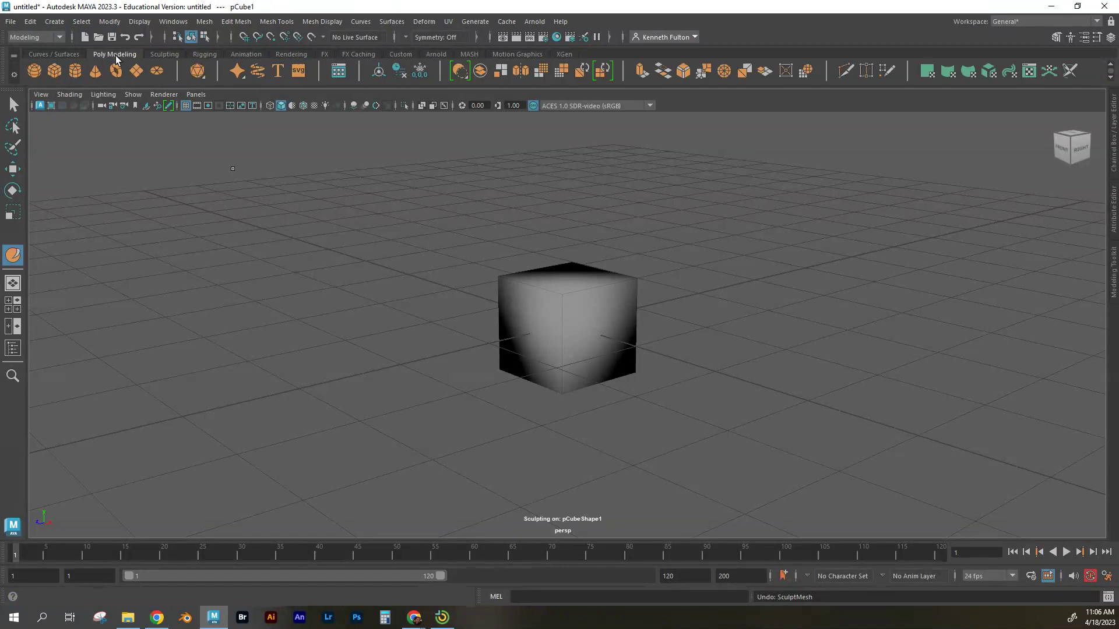
pyautogui.click(13, 105)
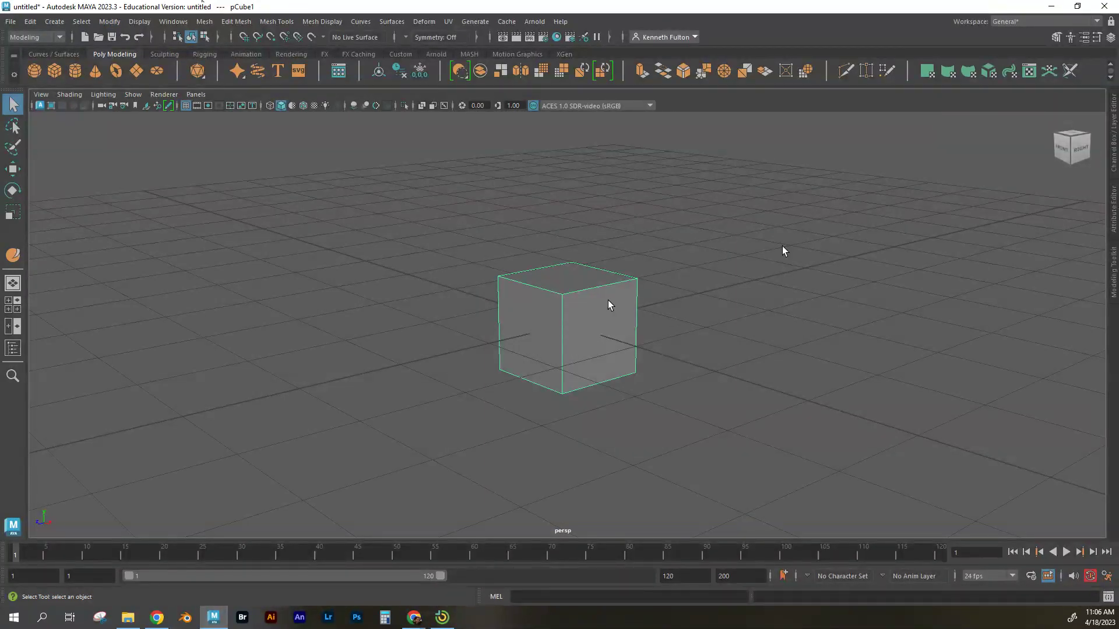
# Open the cube's transform attributes in the Attribute Editor
pyautogui.click(1115, 211)
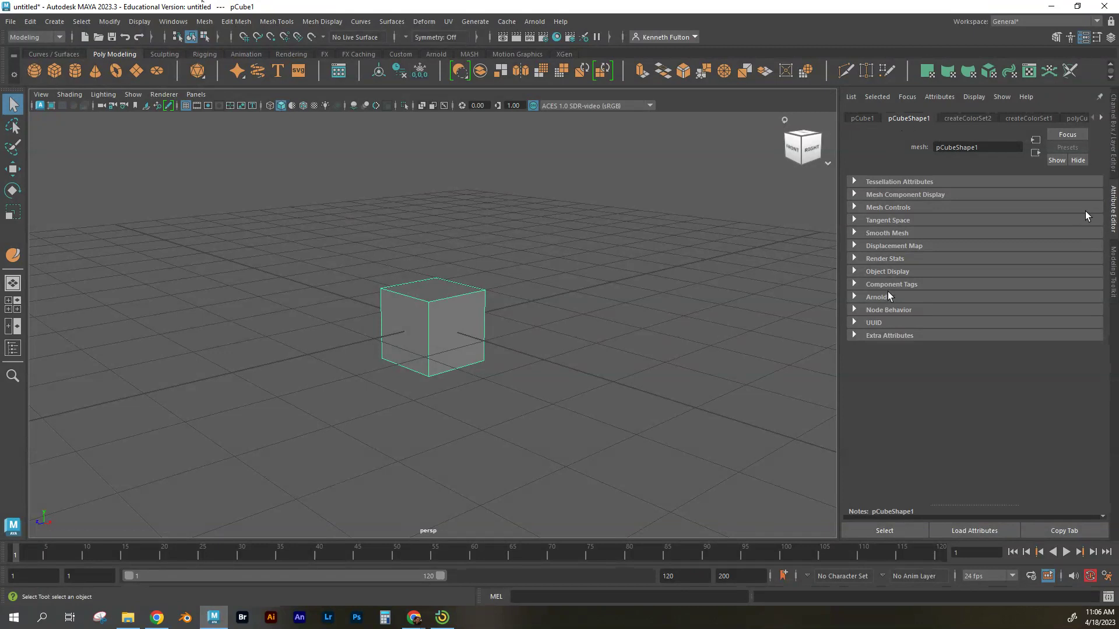
pyautogui.click(867, 120)
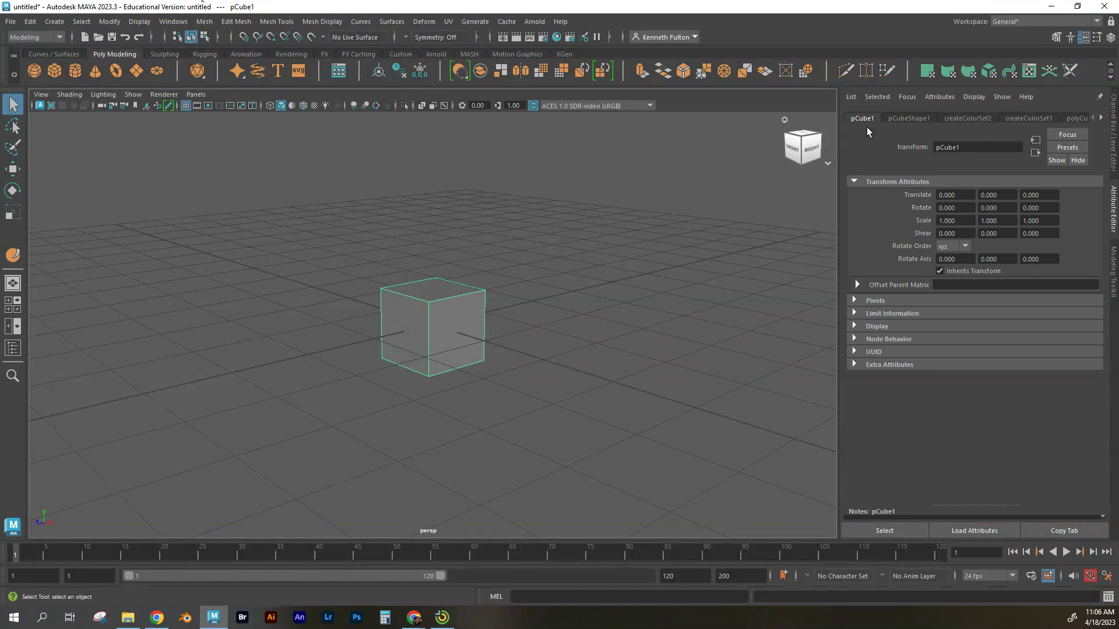
pyautogui.click(951, 196)
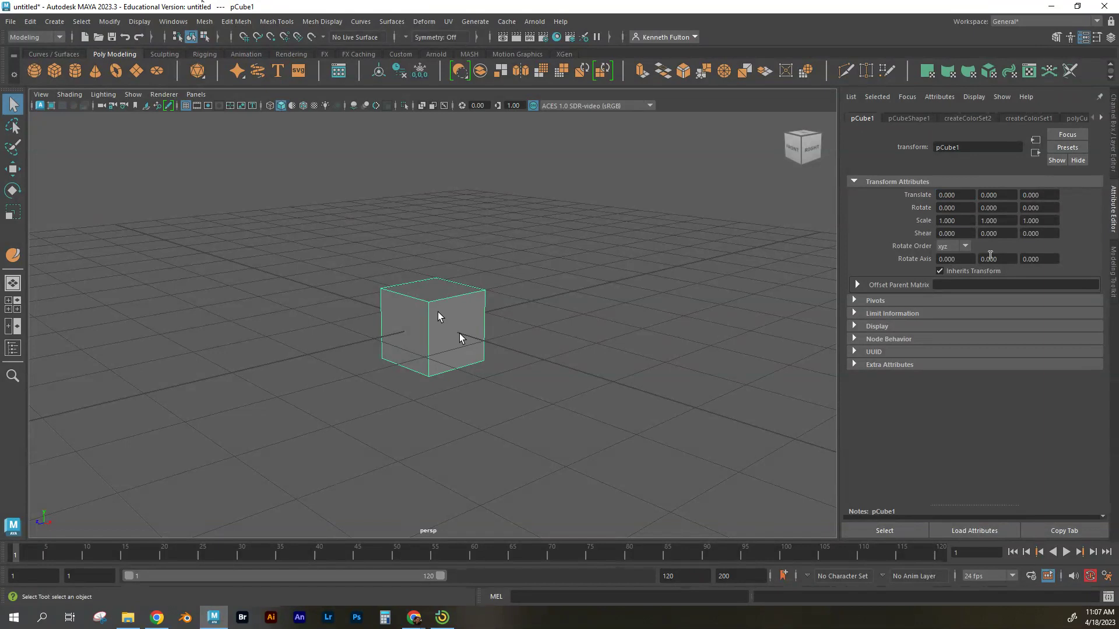
# Move the cube freehand along all three axes to about X 5.45, Y 1.68, Z 4.51 cm
pyautogui.press('w')
pyautogui.moveTo(433, 295); pyautogui.dragTo(443, 182)
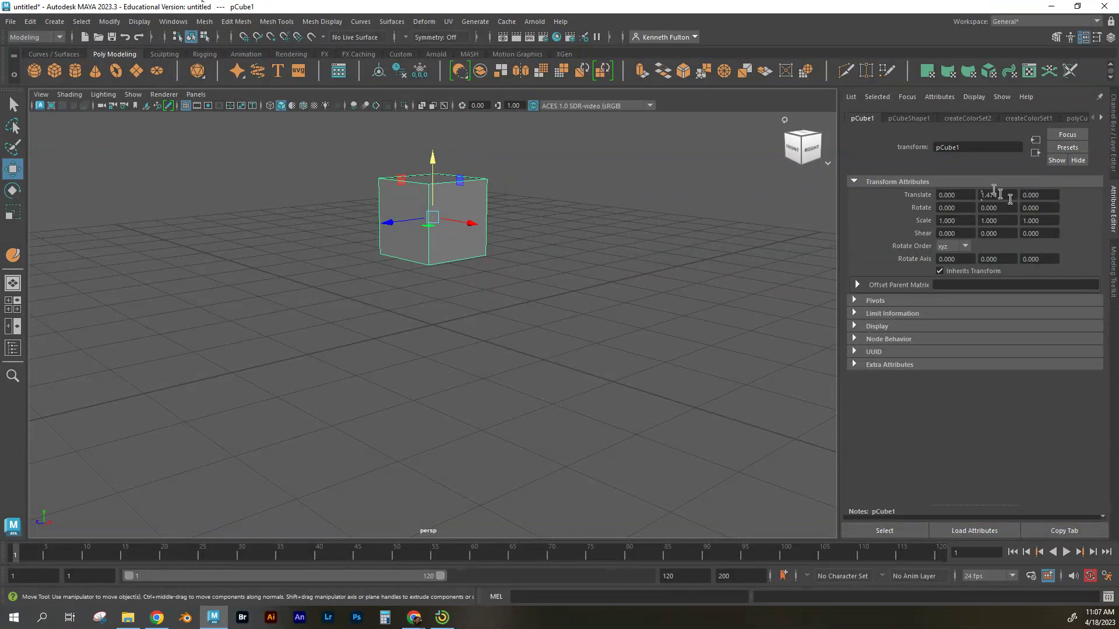
pyautogui.moveTo(214, 213); pyautogui.dragTo(210, 247, button='middle')
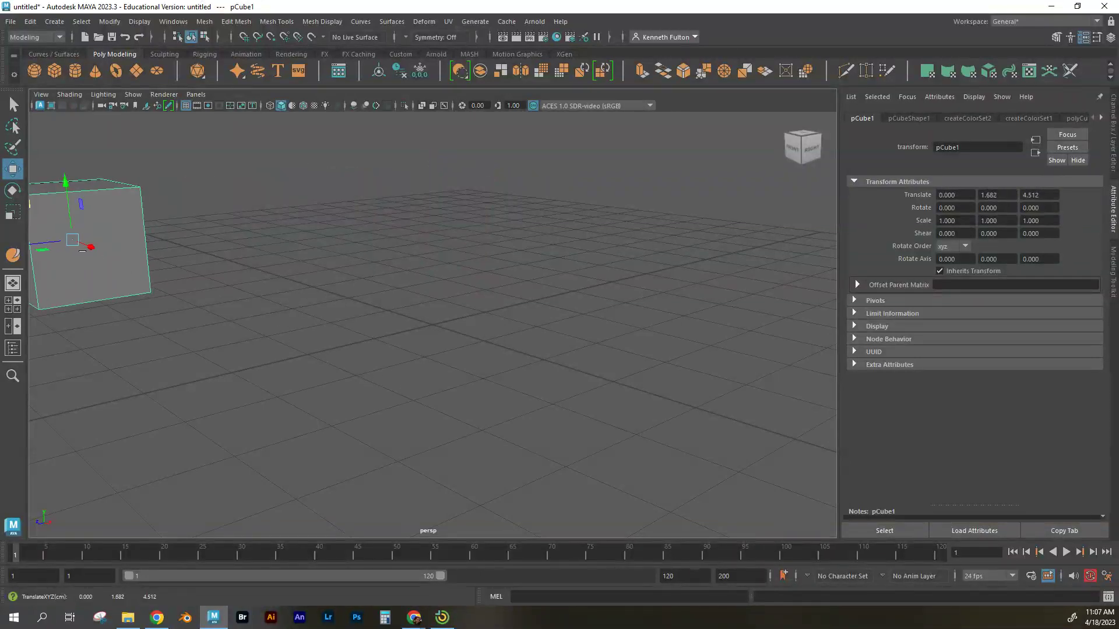
pyautogui.moveTo(90, 247); pyautogui.dragTo(511, 414)
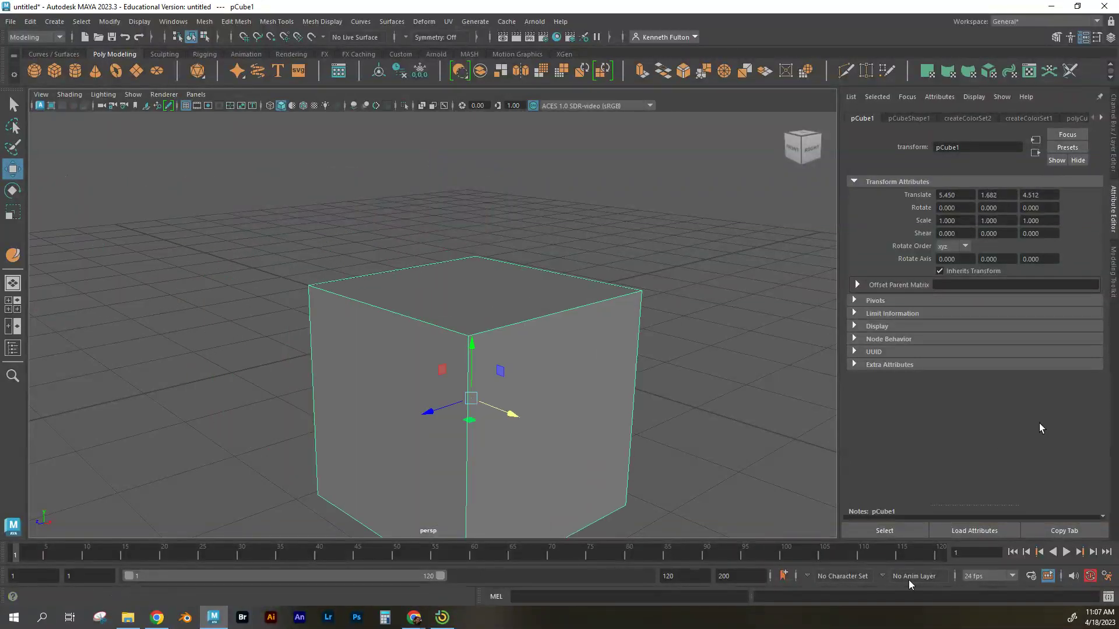
# Set the cube's Translate values to 0 on X, Y and Z
pyautogui.click(954, 195)
pyautogui.write('0')
pyautogui.press('Tab')
pyautogui.write('0')
pyautogui.press('Tab')
pyautogui.write('0')
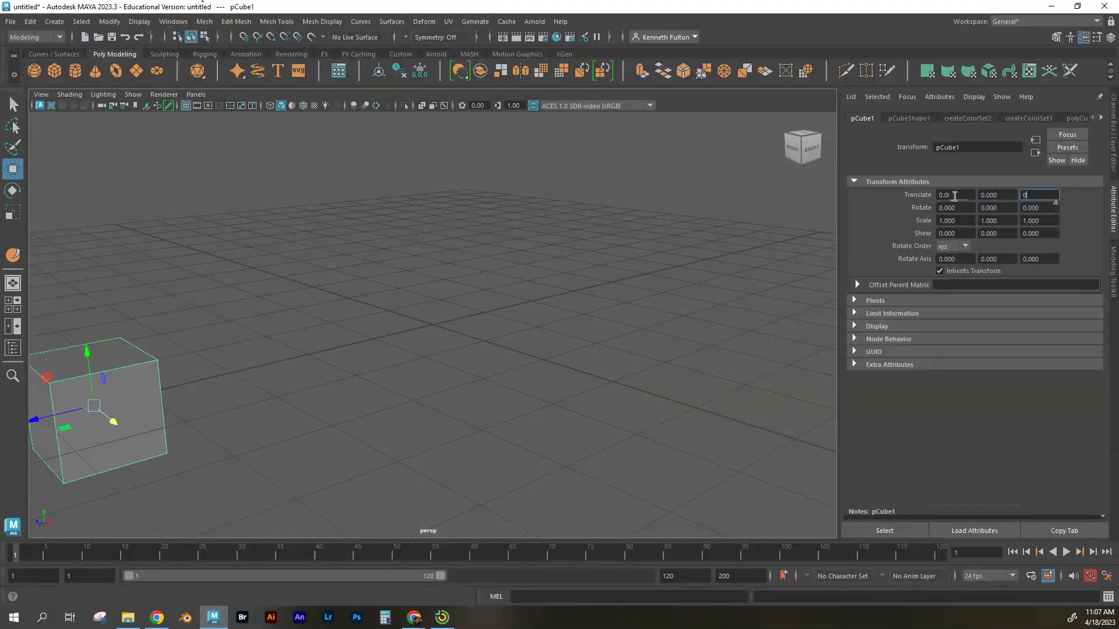
pyautogui.press('Return')
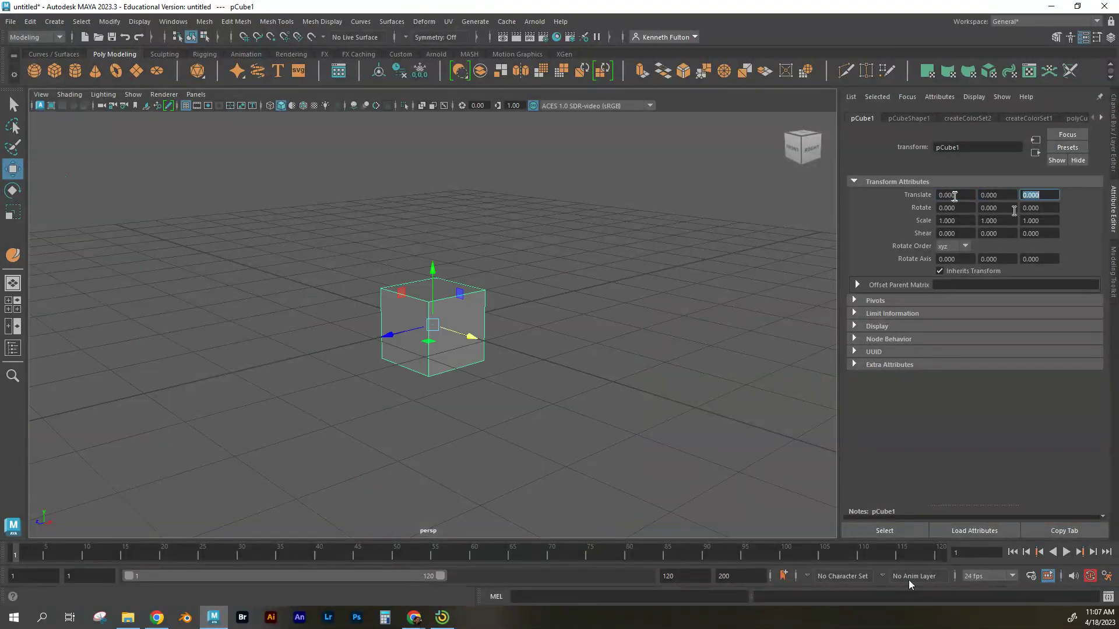
# Rotate the cube freehand to about X 48, Y 41 and Z -57 degrees
pyautogui.write('e')
pyautogui.press('BackSpace')
pyautogui.write('-')
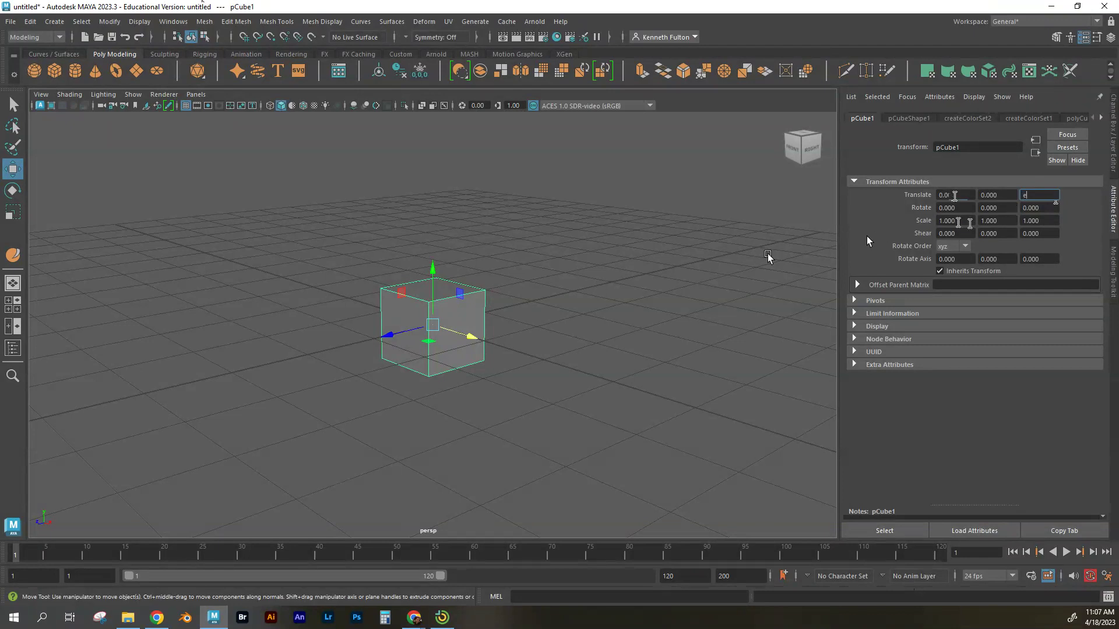
pyautogui.moveTo(420, 337); pyautogui.dragTo(421, 338)
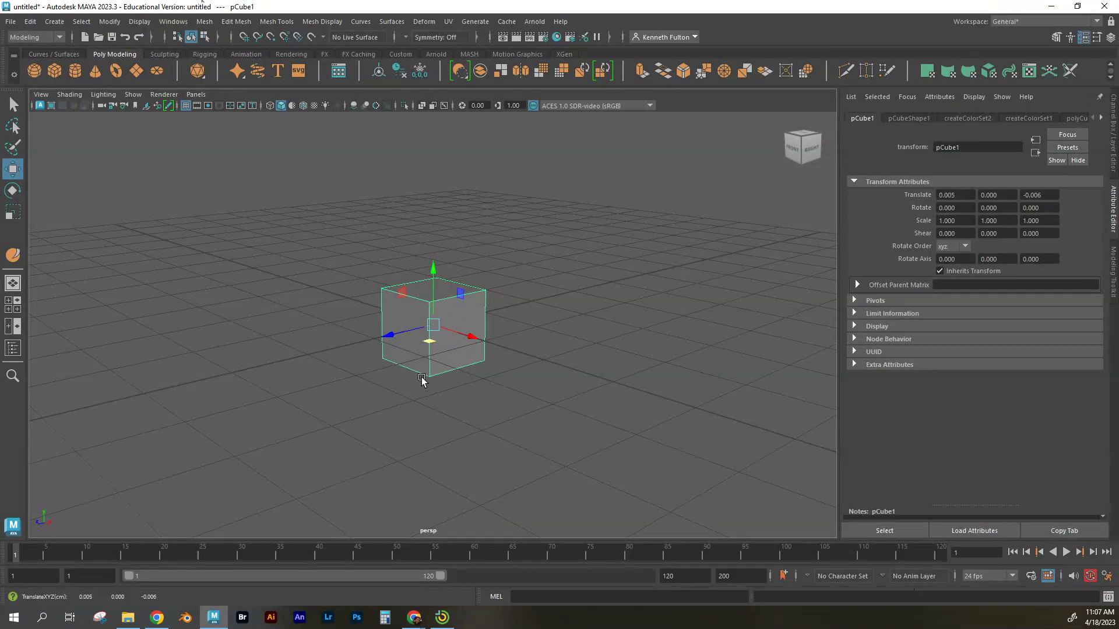
pyautogui.press('e')
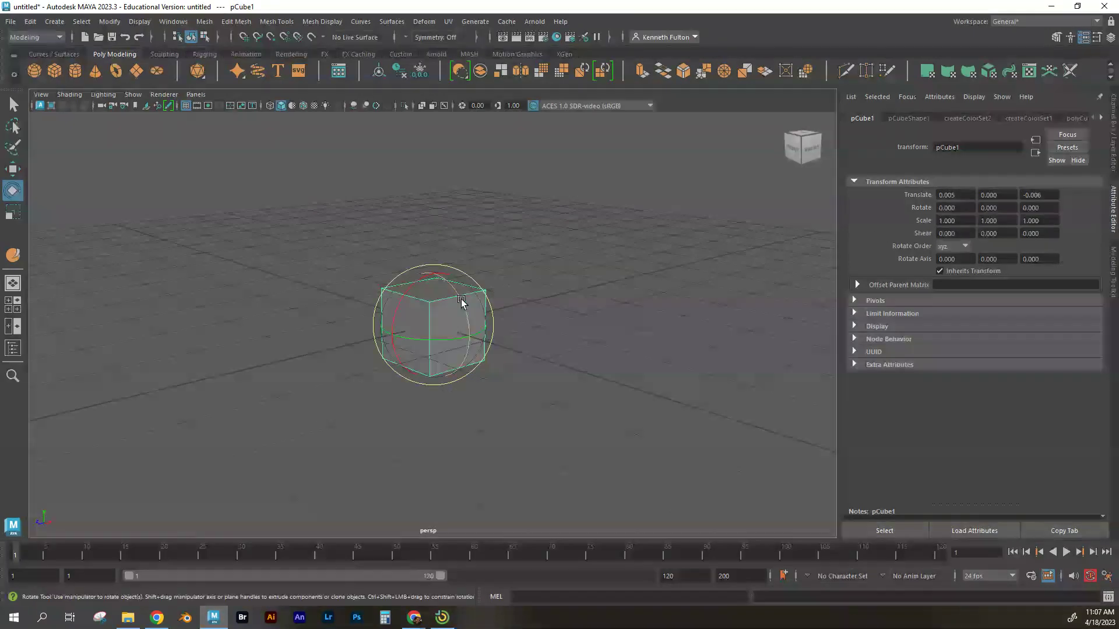
pyautogui.moveTo(463, 303); pyautogui.dragTo(466, 343)
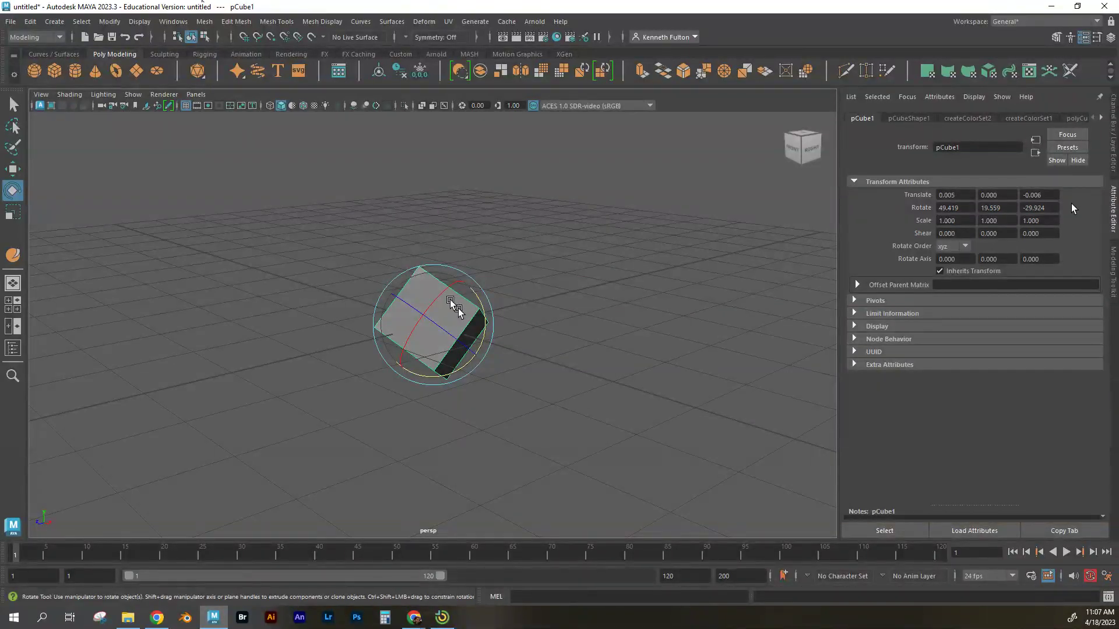
pyautogui.moveTo(453, 306); pyautogui.dragTo(470, 337)
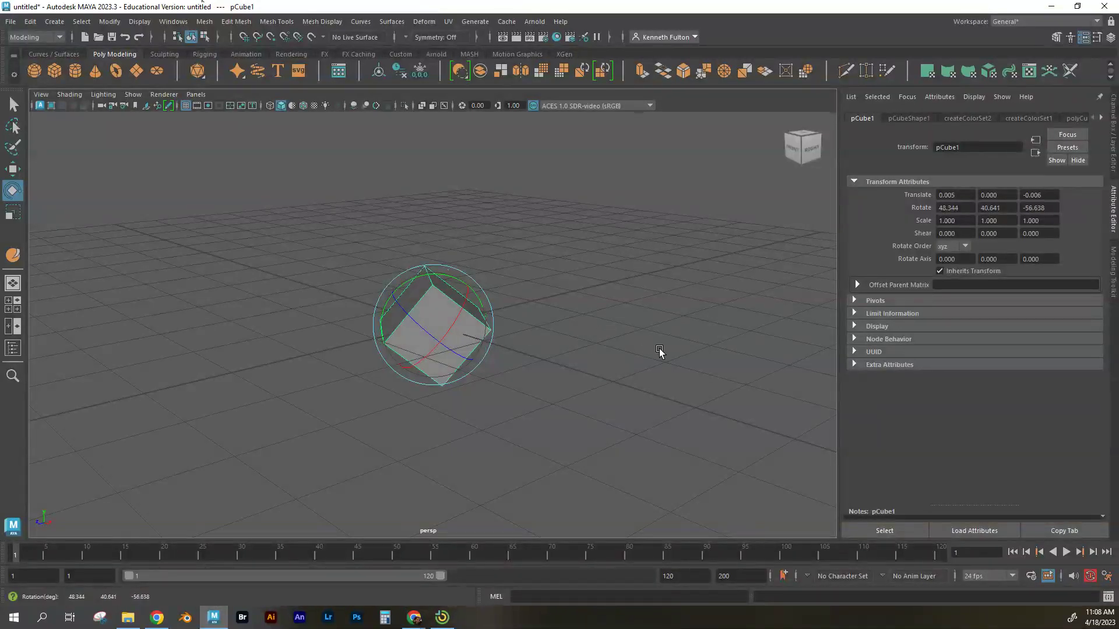
# Set the cube's Rotate values to 0 on X, Y and Z
pyautogui.click(956, 208)
pyautogui.write('0')
pyautogui.press('Tab')
pyautogui.write('0')
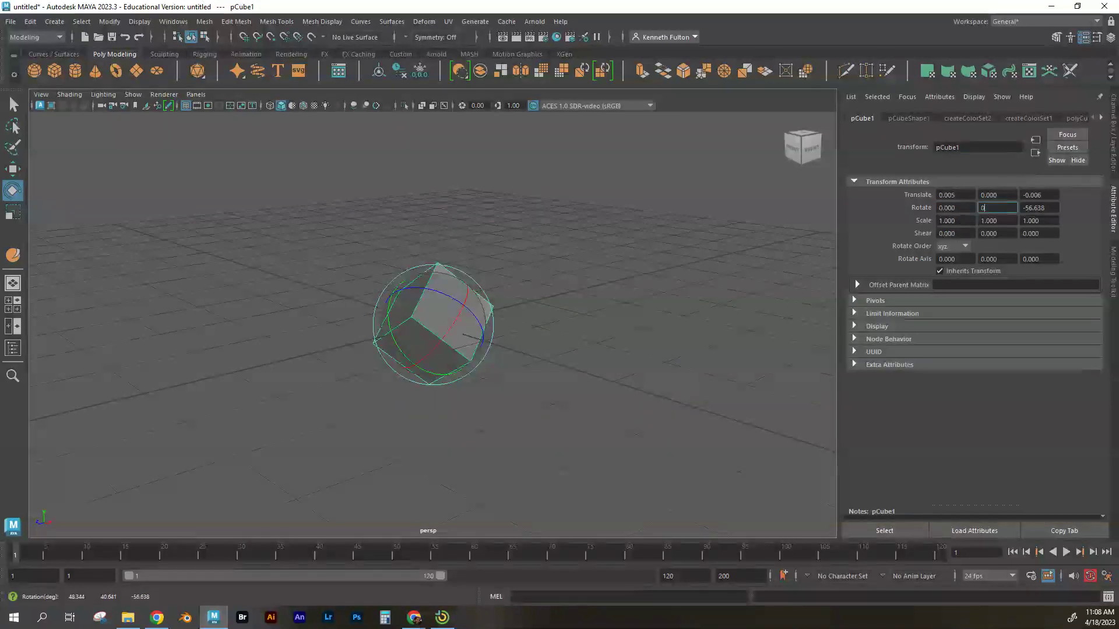
pyautogui.press('Tab')
pyautogui.write('0')
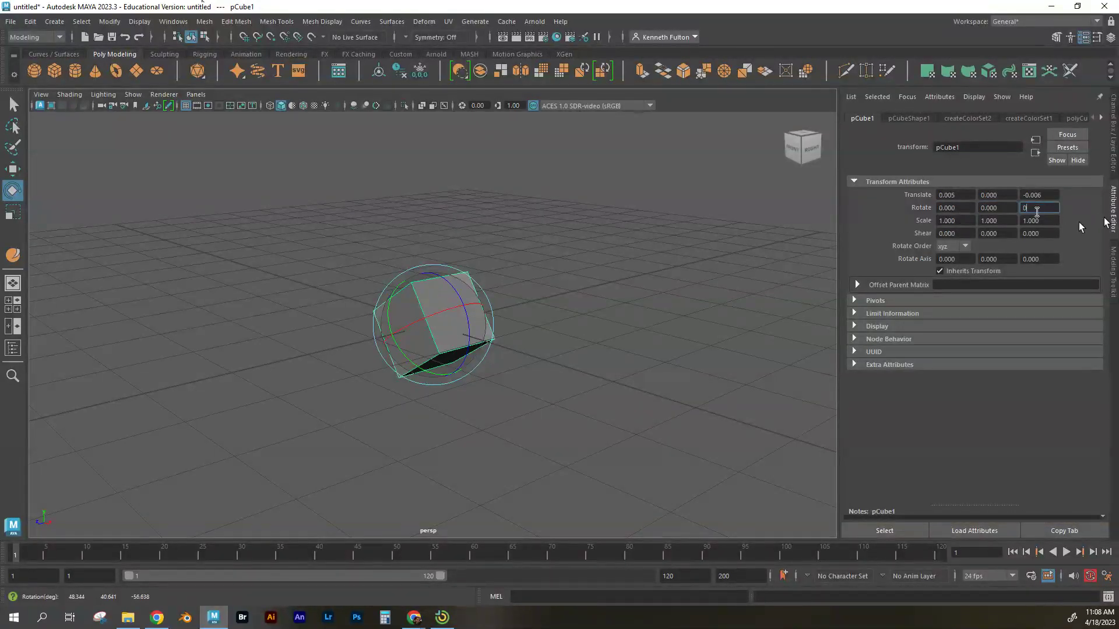
pyautogui.press('Return')
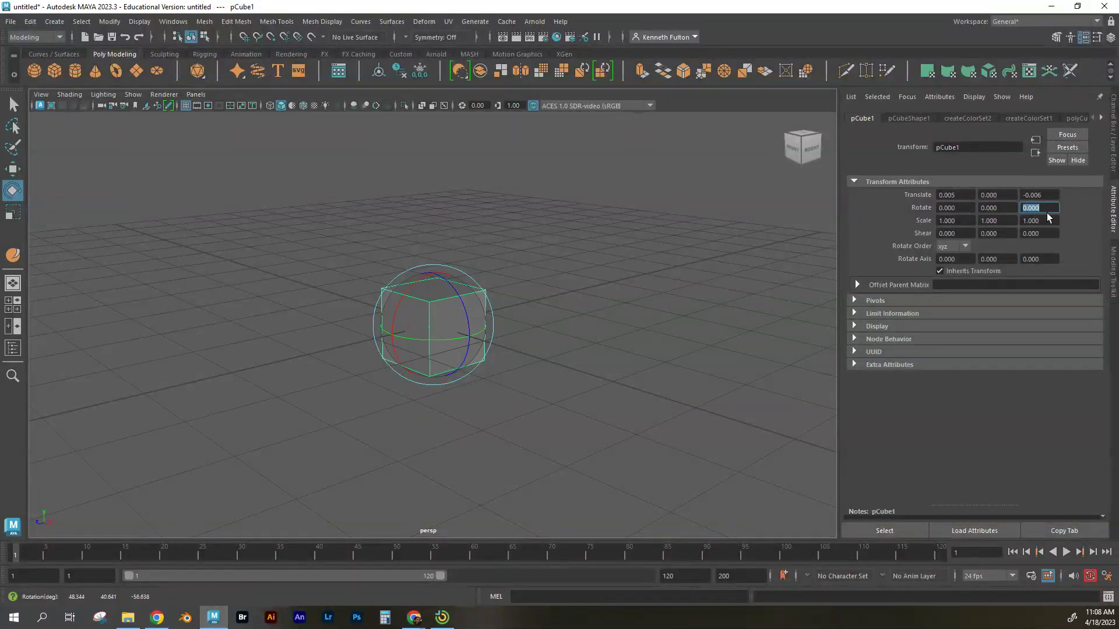
# Set the cube's Scale values to 2 on X, Y and Z
pyautogui.click(964, 222)
pyautogui.write('2')
pyautogui.press('Tab')
pyautogui.write('2')
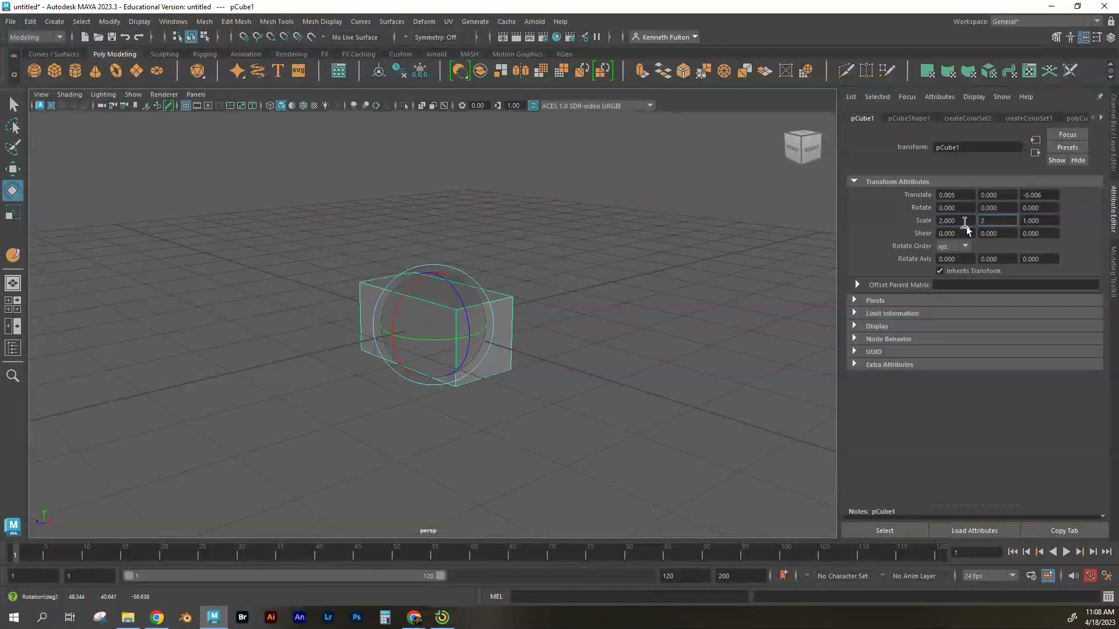
pyautogui.write('2')
pyautogui.press('Tab')
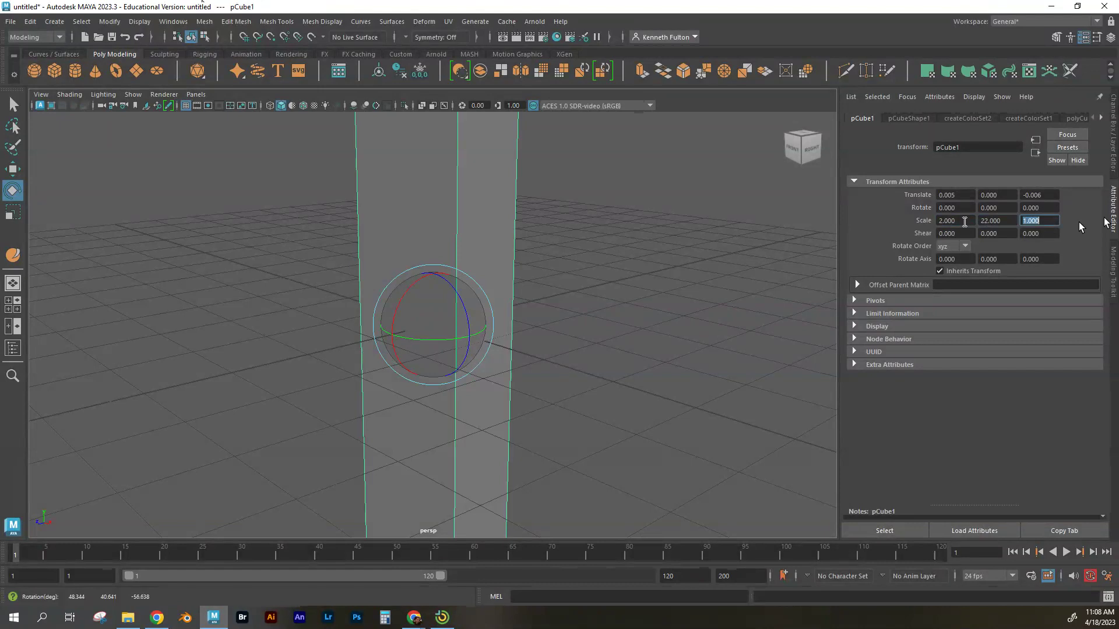
pyautogui.click(999, 220)
pyautogui.write('2')
pyautogui.press('Tab')
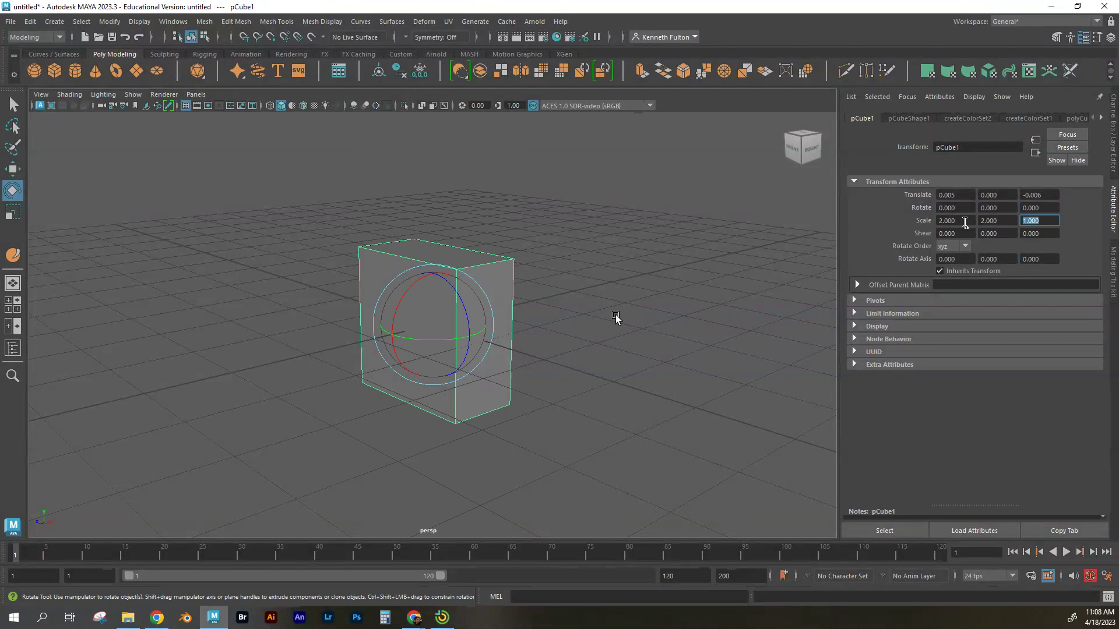
pyautogui.write('2')
pyautogui.press('Tab')
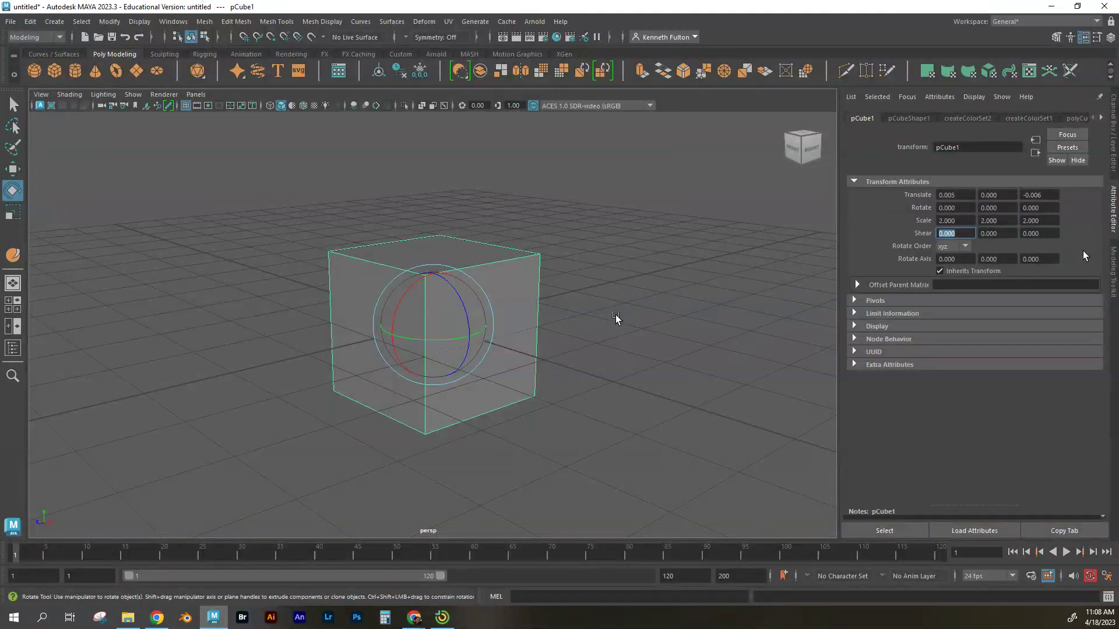
# Reselect the cube and set its Translate X and Z values to 0
pyautogui.click(683, 351)
pyautogui.click(13, 105)
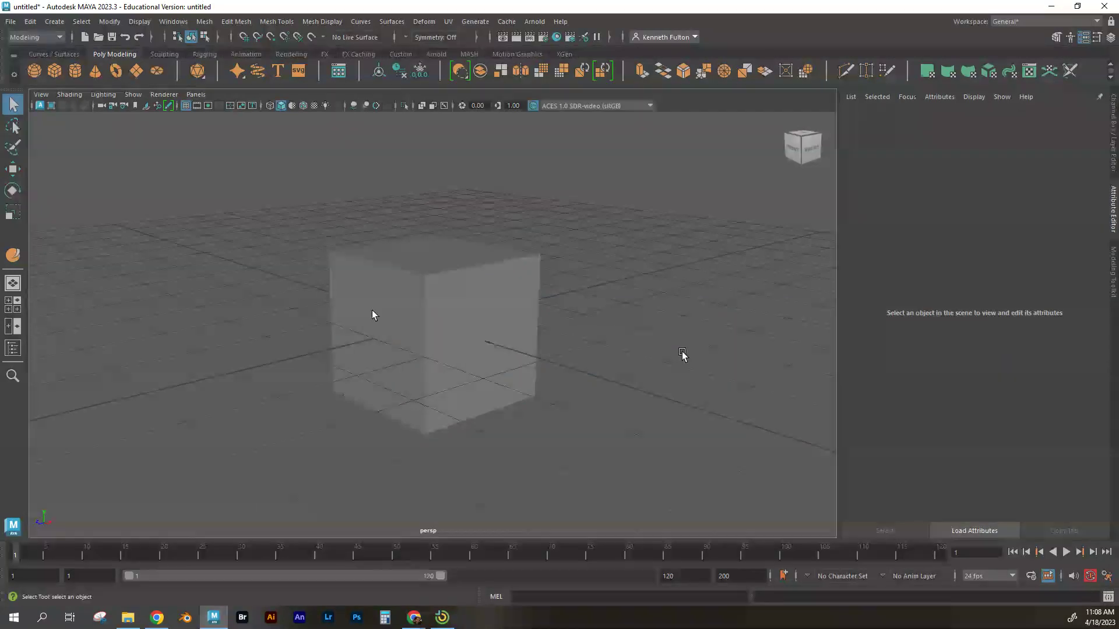
pyautogui.click(460, 318)
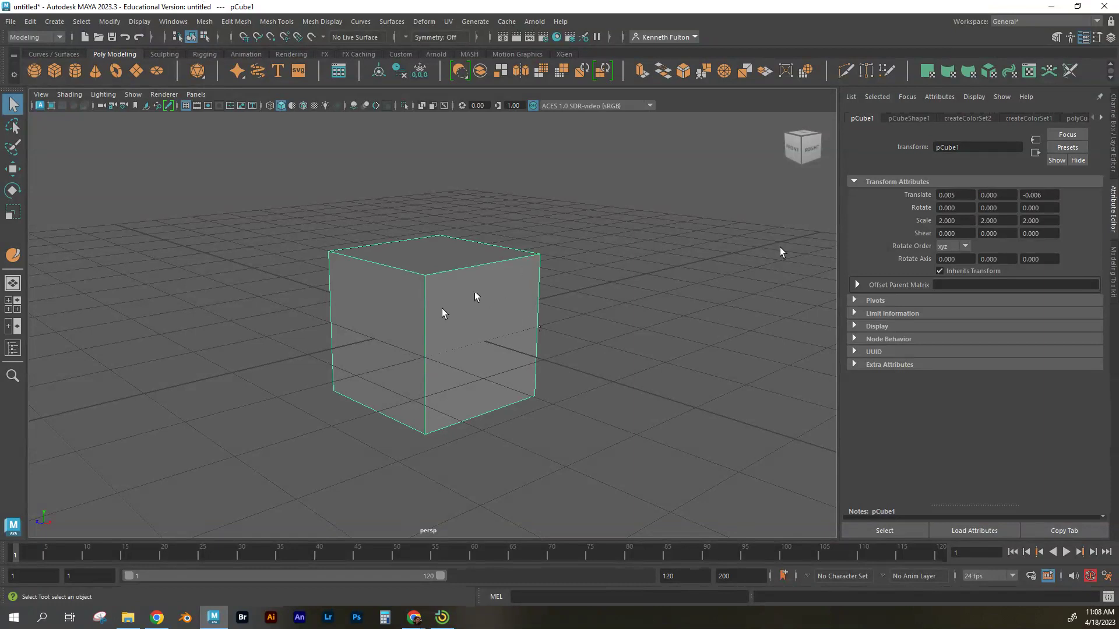
pyautogui.doubleClick(962, 194)
pyautogui.write('0')
pyautogui.press('Tab')
pyautogui.press('Tab')
pyautogui.write('0')
pyautogui.press('Return')
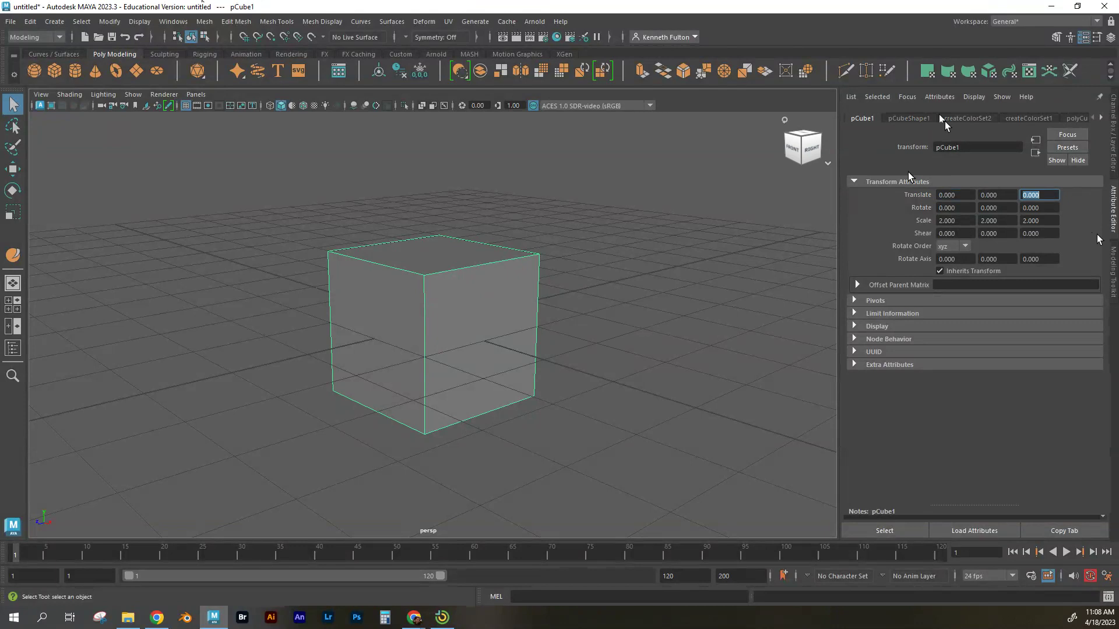
# Open the cube's polyCube1 settings and raise its subdivisions to about 11 in width, 12 in height and 27 in depth
pyautogui.click(901, 120)
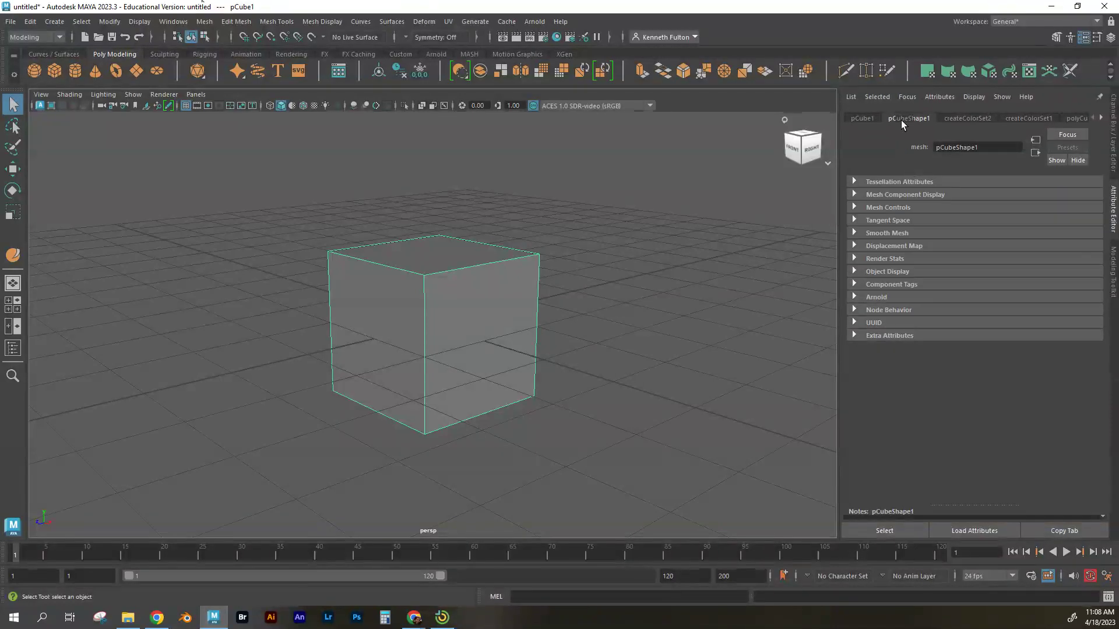
pyautogui.click(965, 119)
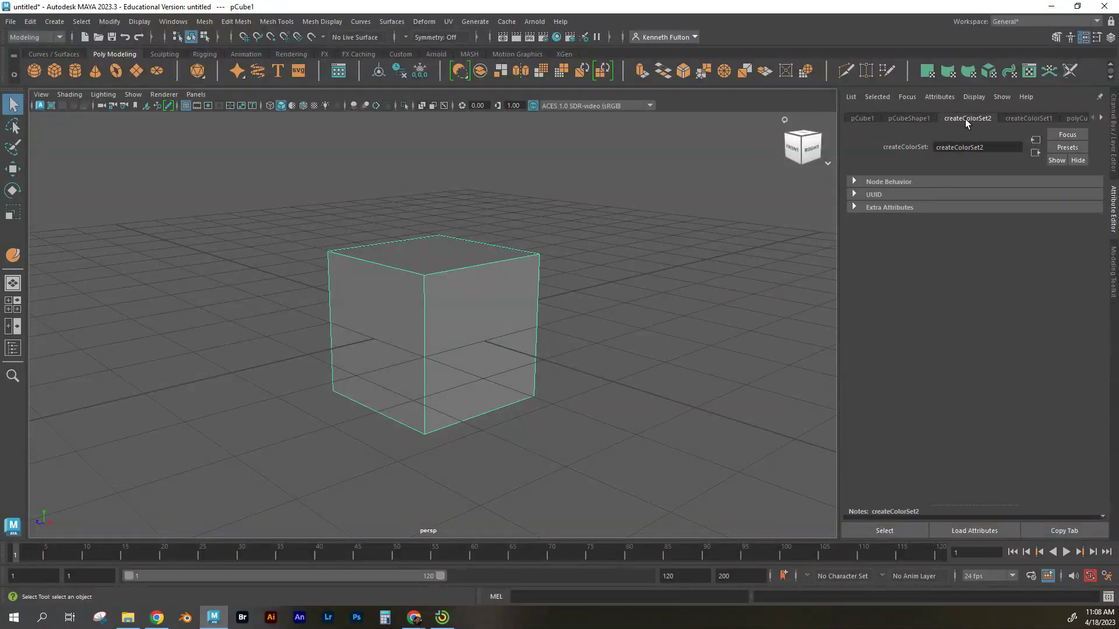
pyautogui.click(1066, 118)
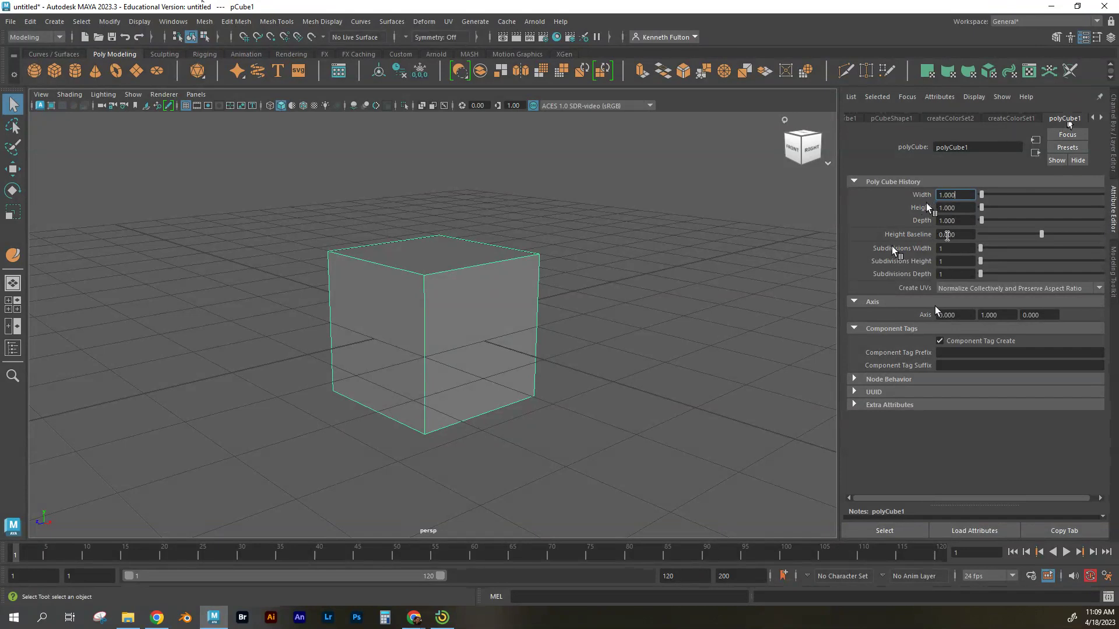
pyautogui.doubleClick(956, 248)
pyautogui.write('4')
pyautogui.press('BackSpace')
pyautogui.write('1')
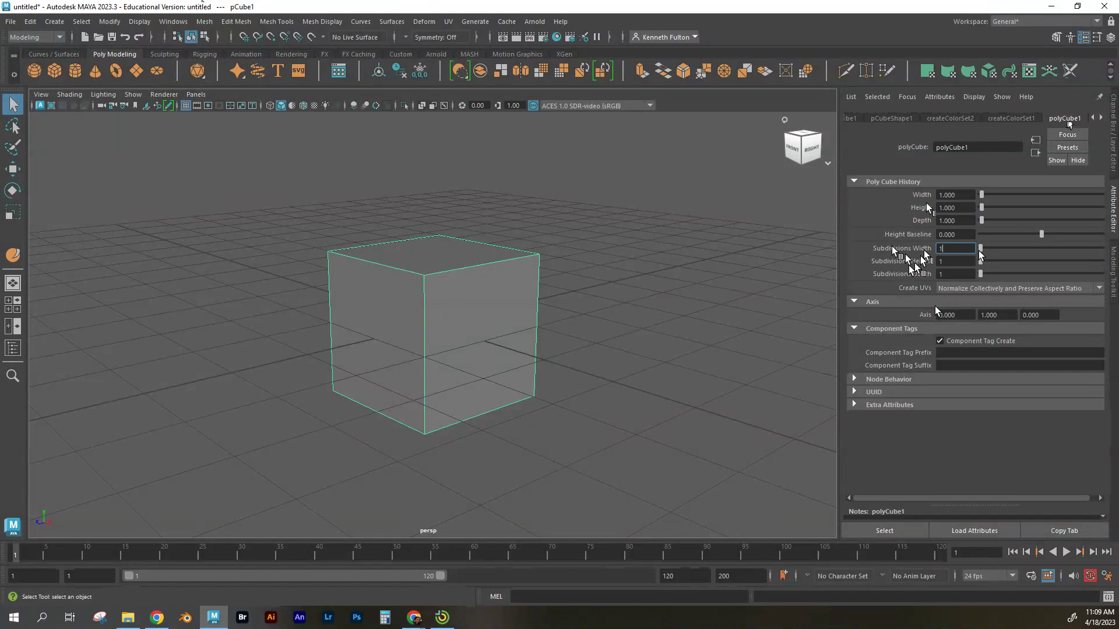
pyautogui.moveTo(980, 248); pyautogui.dragTo(1044, 275)
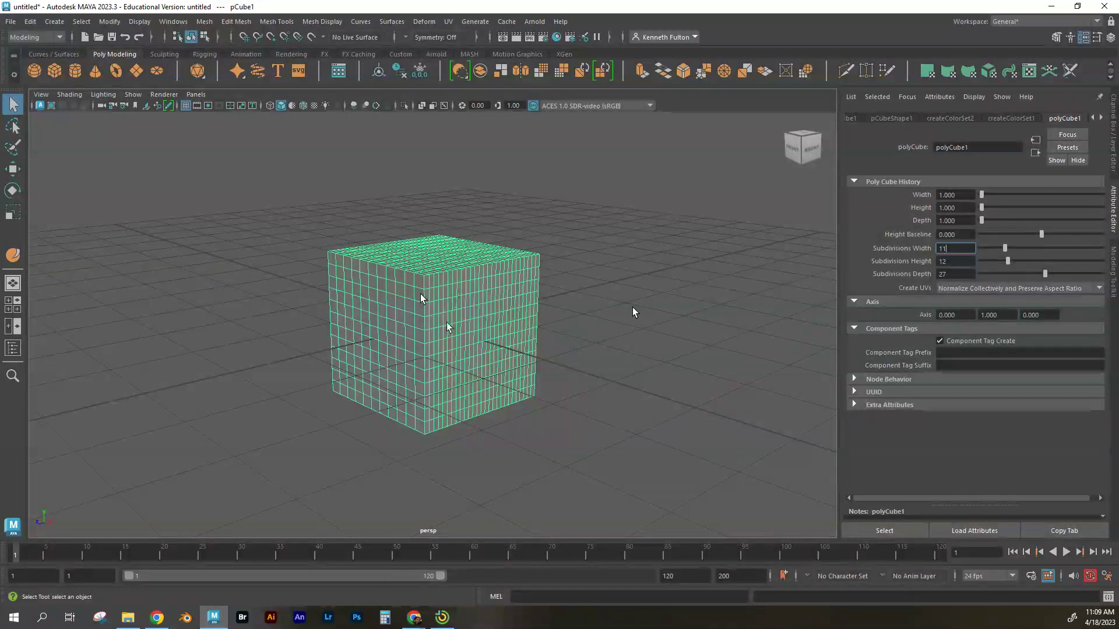
# Set the cube's Subdivisions Depth to 1, reduce Subdivisions Height to 5 and slightly lower Subdivisions Width
pyautogui.keyDown('alt'); pyautogui.moveTo(447, 320); pyautogui.dragTo(462, 350); pyautogui.keyUp('alt')
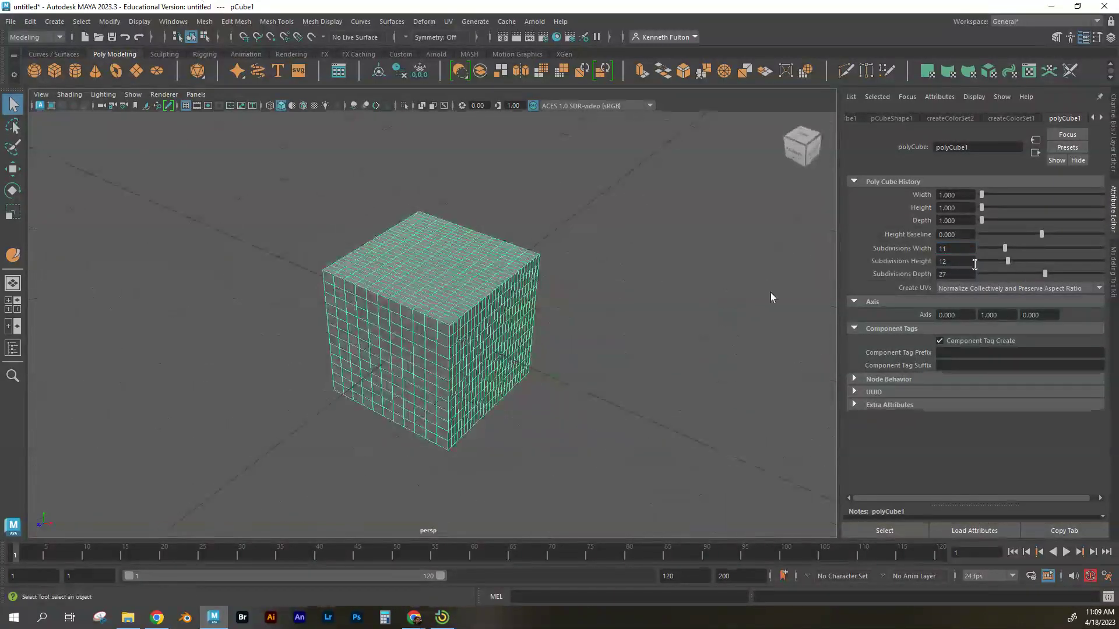
pyautogui.click(964, 275)
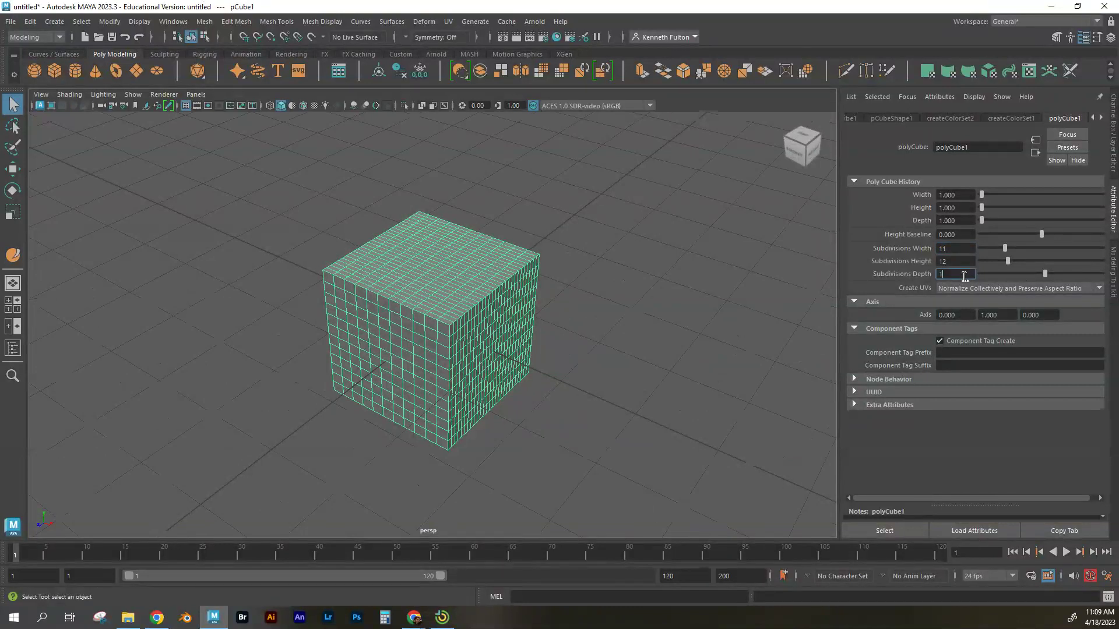
pyautogui.write('1')
pyautogui.press('Return')
pyautogui.keyDown('alt'); pyautogui.moveTo(685, 396); pyautogui.dragTo(681, 392); pyautogui.keyUp('alt')
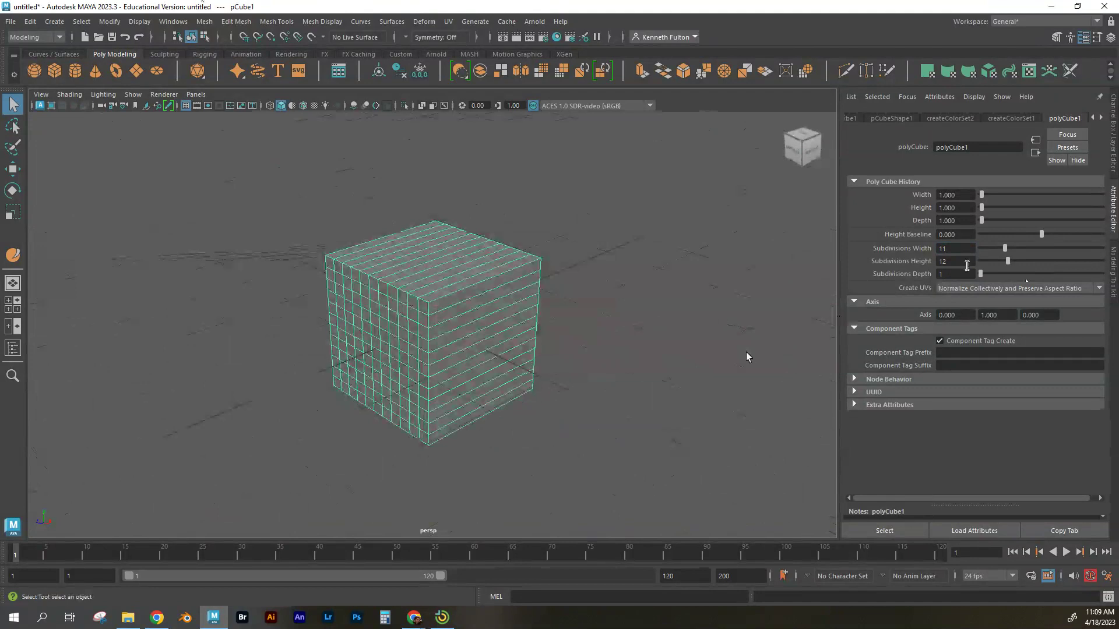
pyautogui.moveTo(1005, 261)
pyautogui.mouseDown()
pyautogui.moveTo(988, 261)
pyautogui.moveTo(1003, 246)
pyautogui.mouseUp()
pyautogui.keyDown('alt'); pyautogui.moveTo(517, 351); pyautogui.dragTo(533, 369); pyautogui.keyUp('alt')
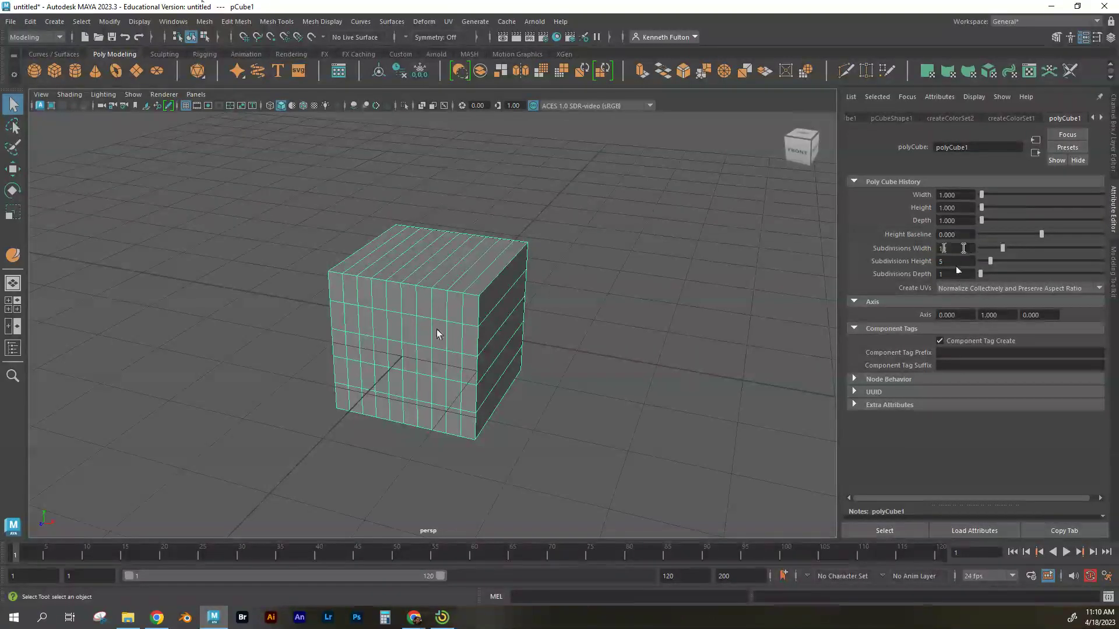
# Set the cube's Subdivisions Width and Subdivisions Height to 1
pyautogui.click(965, 245)
pyautogui.write('1')
pyautogui.press('Tab')
pyautogui.write('1')
pyautogui.press('Tab')
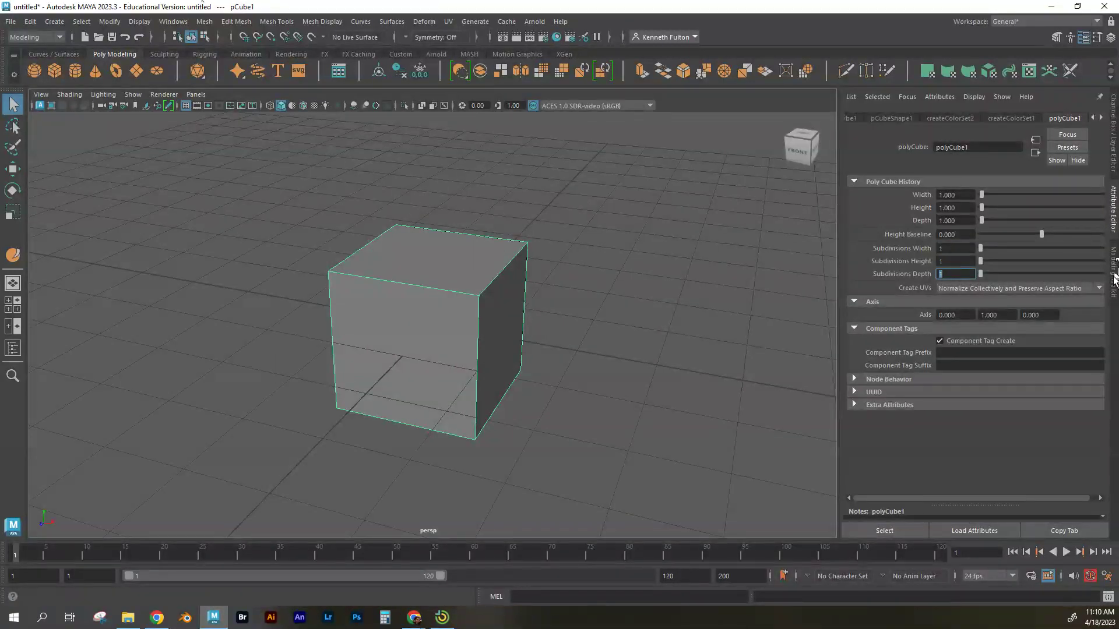
# Open the Modeling Toolkit and apply Add Divisions to the cube with Divisions set to 5
pyautogui.click(1056, 37)
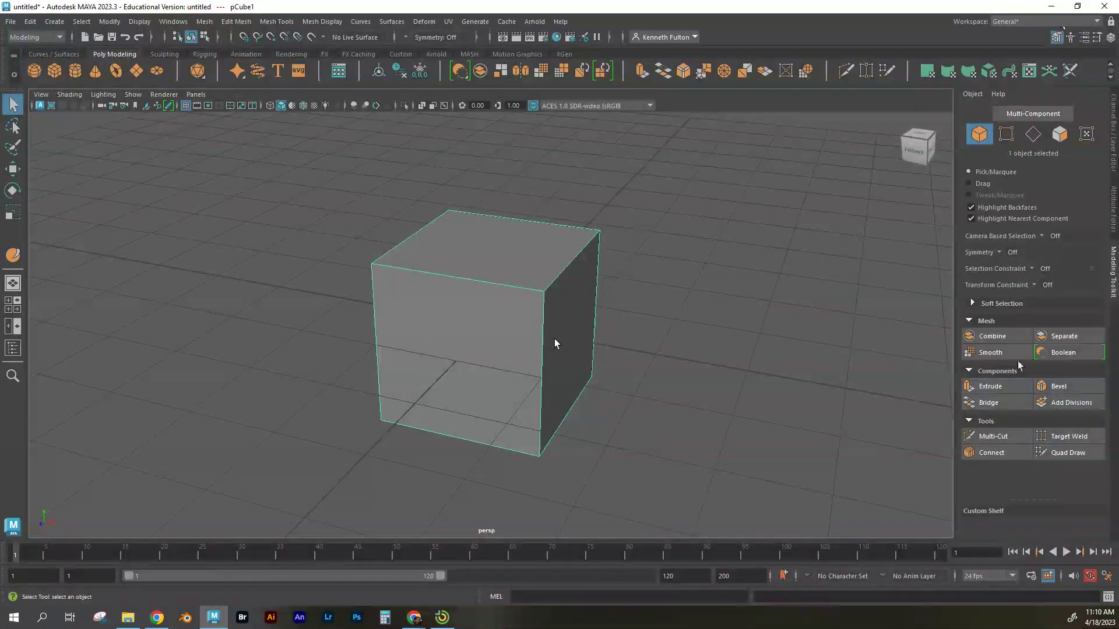
pyautogui.click(1071, 403)
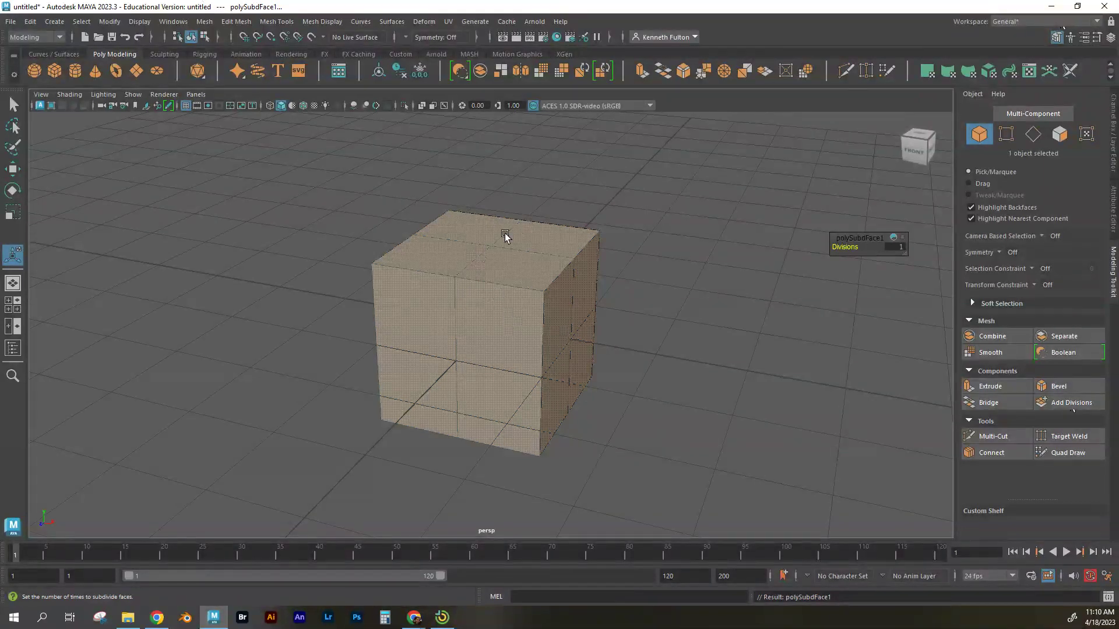
pyautogui.click(897, 247)
pyautogui.write('5')
pyautogui.press('Return')
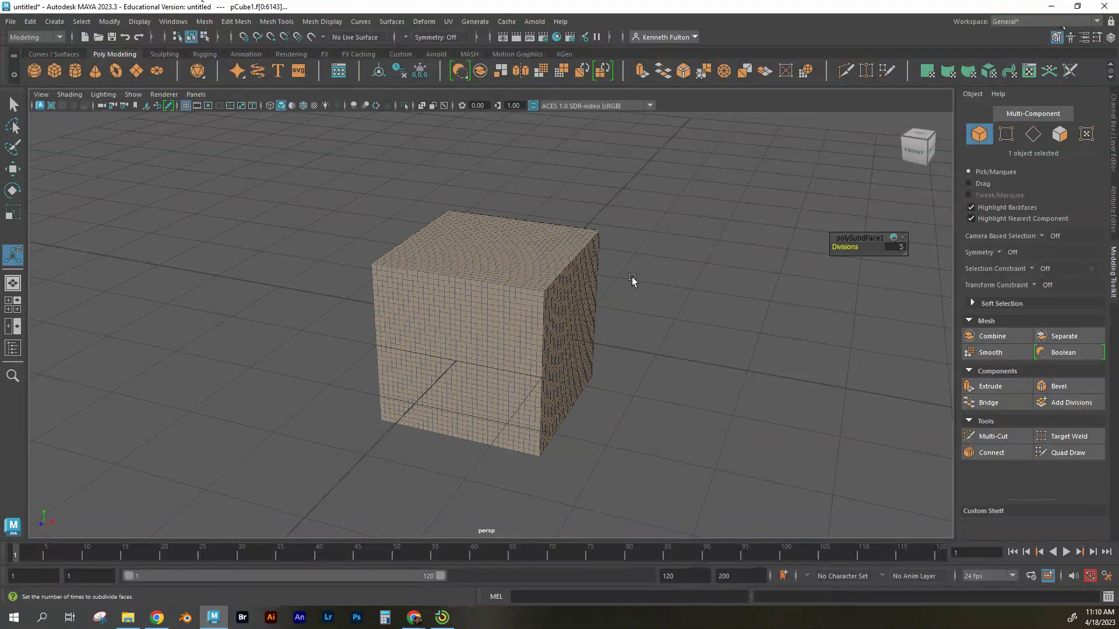
# Reselect the cube as an object and examine its subdivided mesh from several angles
pyautogui.click(12, 105)
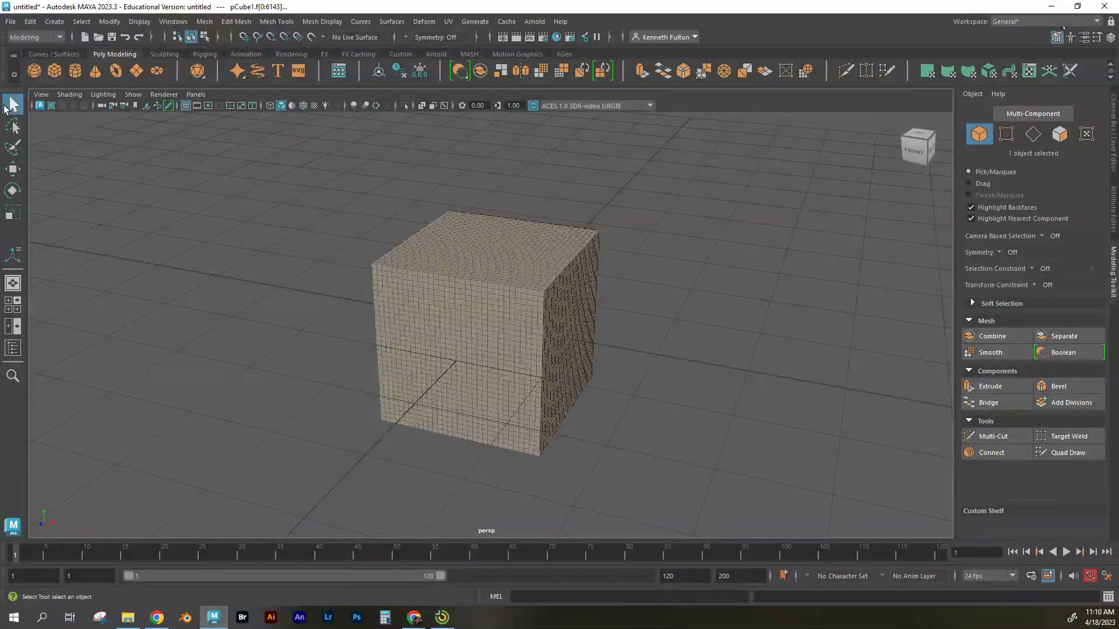
pyautogui.click(440, 357)
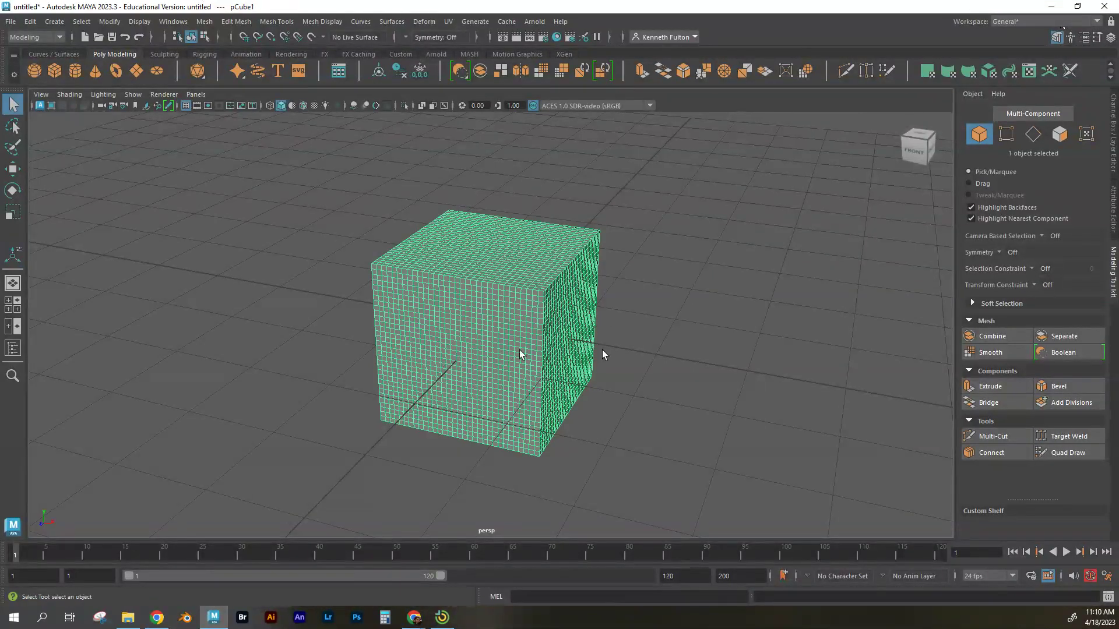
pyautogui.scroll(5, 603, 350)
pyautogui.keyDown('alt'); pyautogui.moveTo(602, 354); pyautogui.dragTo(633, 356); pyautogui.keyUp('alt')
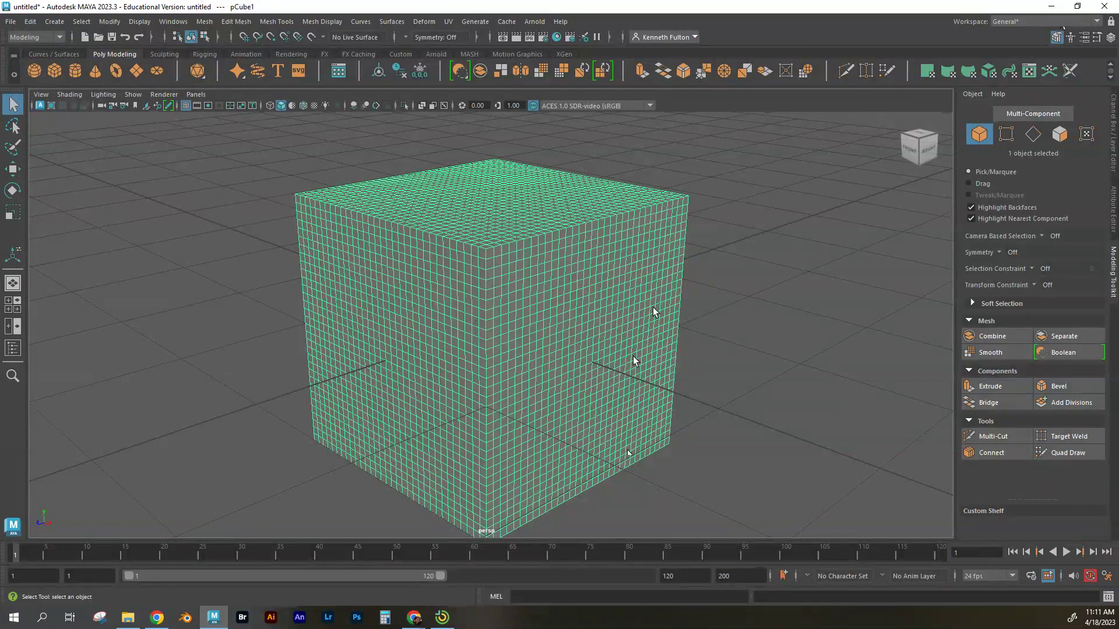
pyautogui.moveTo(653, 306)
pyautogui.keyDown('alt'); pyautogui.mouseDown()
pyautogui.moveTo(617, 301)
pyautogui.moveTo(643, 294)
pyautogui.mouseUp(); pyautogui.keyUp('alt')
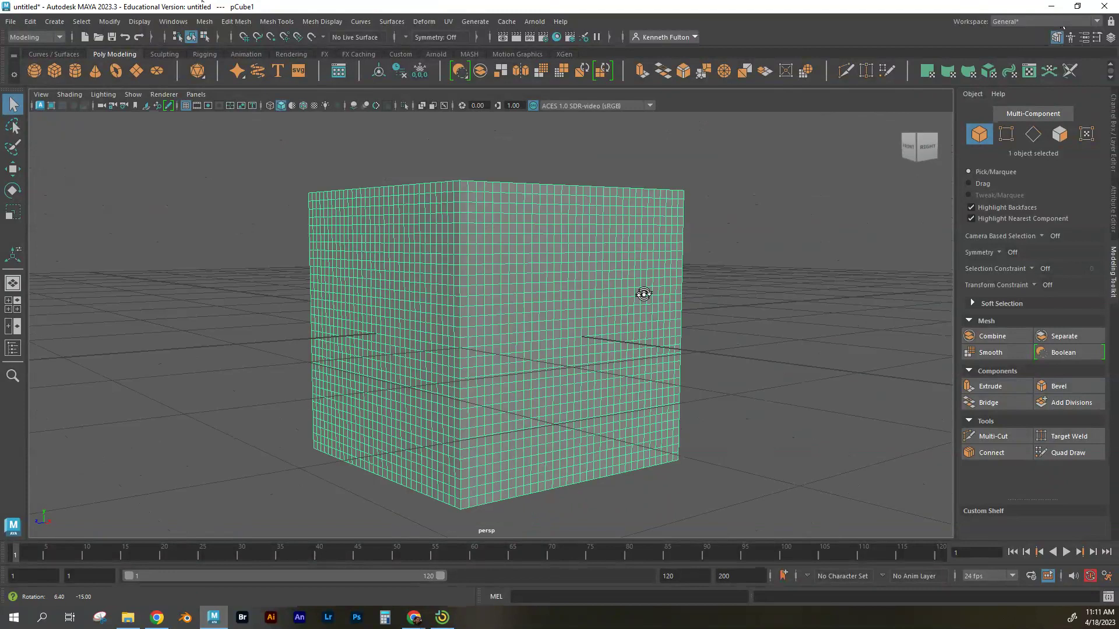
pyautogui.keyDown('alt'); pyautogui.moveTo(643, 294); pyautogui.dragTo(565, 296); pyautogui.keyUp('alt')
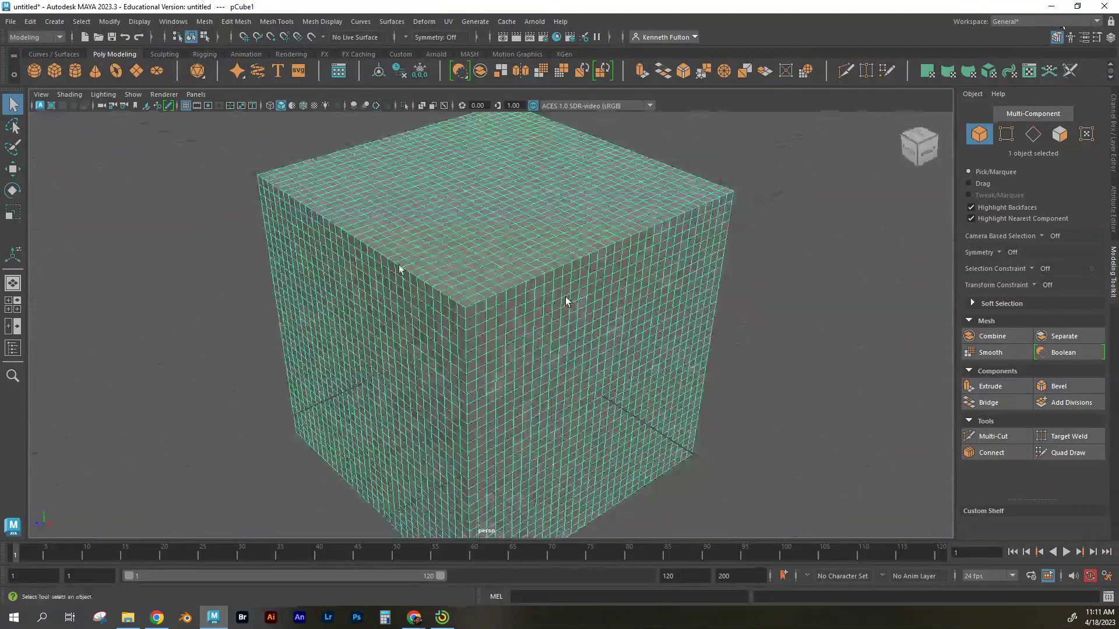
pyautogui.press('alt')
pyautogui.moveTo(557, 331)
pyautogui.keyDown('alt'); pyautogui.mouseDown()
pyautogui.moveTo(544, 320)
pyautogui.moveTo(562, 329)
pyautogui.mouseUp(); pyautogui.keyUp('alt')
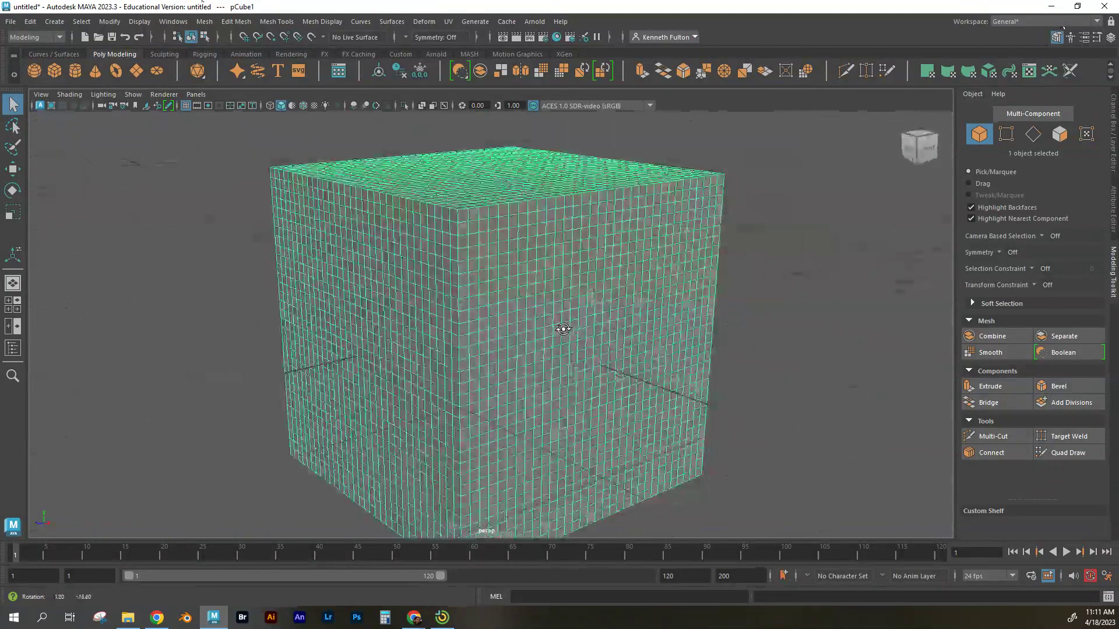
# Switch to face selection, select one small face on the cube's side and move it outward to about X 1.16, Y 0.66, Z 0.34
pyautogui.rightClick(579, 270)
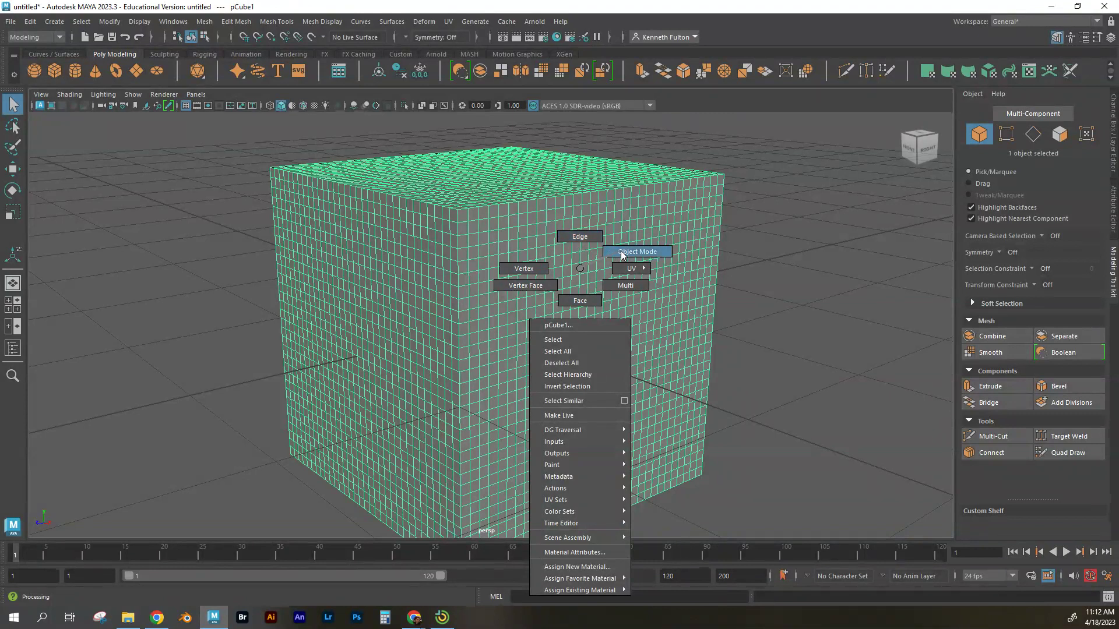
pyautogui.moveTo(568, 296); pyautogui.dragTo(570, 298, button='right')
pyautogui.click(558, 262)
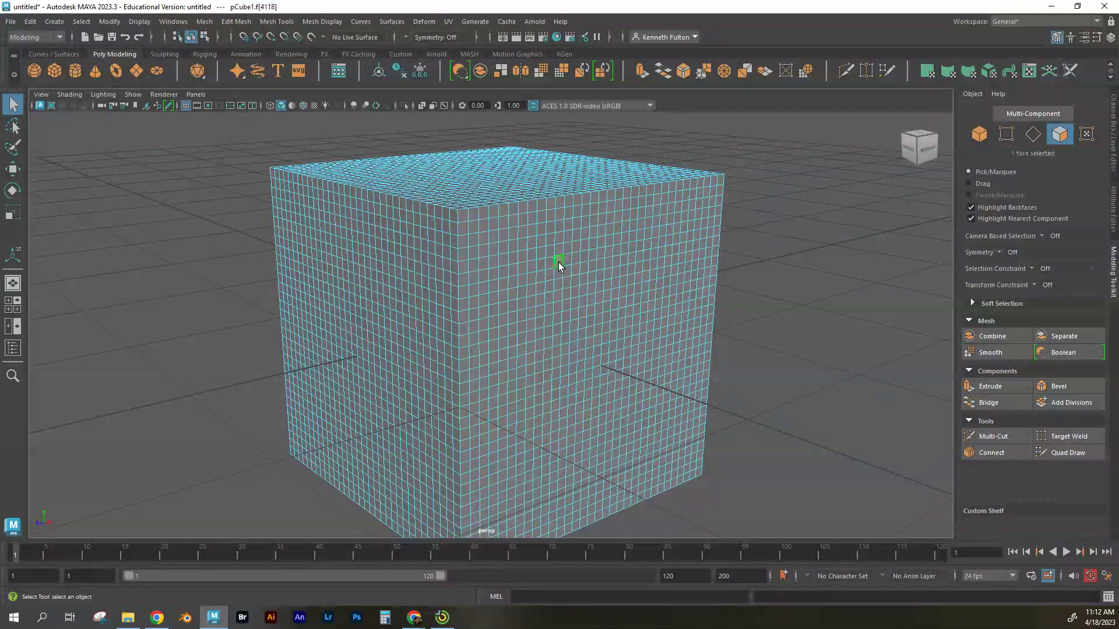
pyautogui.scroll(5, 558, 278)
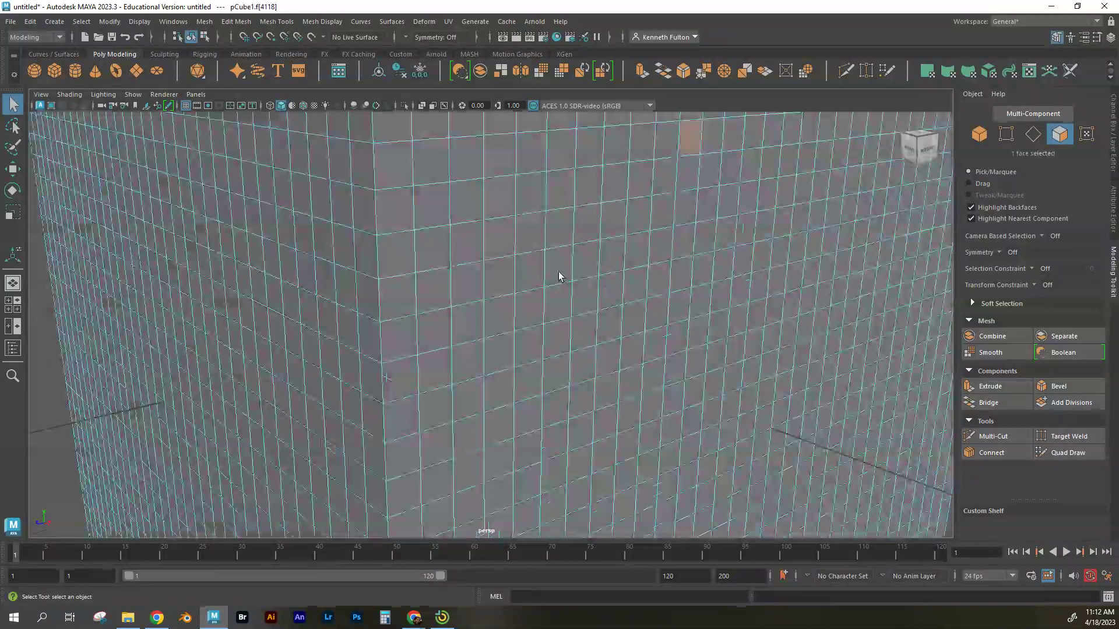
pyautogui.keyDown('alt'); pyautogui.moveTo(639, 243); pyautogui.dragTo(512, 282); pyautogui.keyUp('alt')
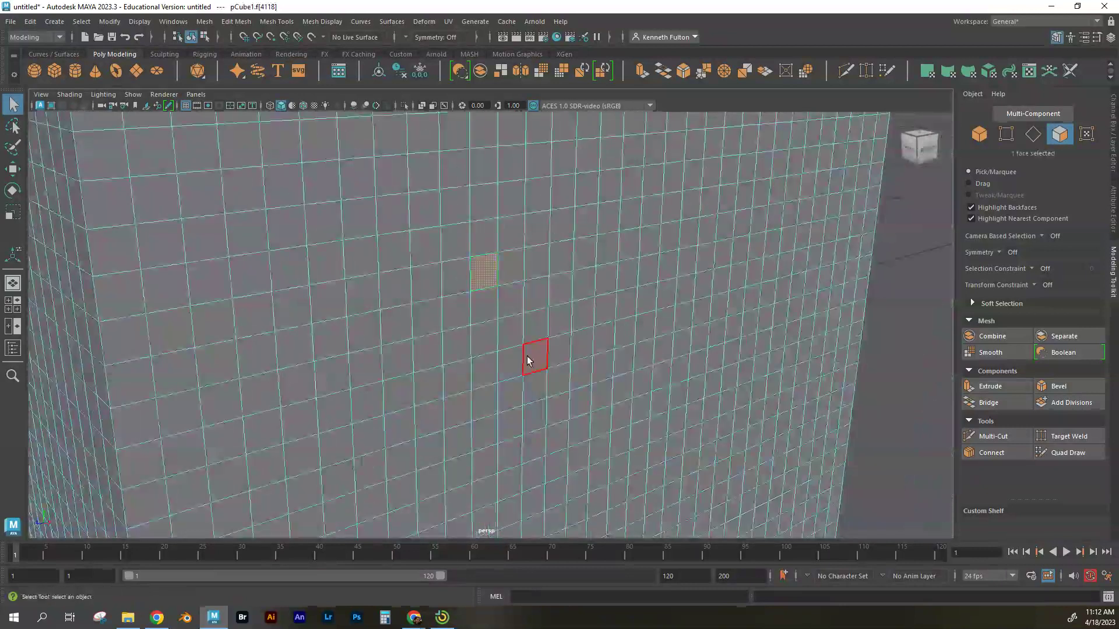
pyautogui.press('w')
pyautogui.keyDown('shift'); pyautogui.moveTo(522, 281); pyautogui.dragTo(602, 305); pyautogui.keyUp('shift')
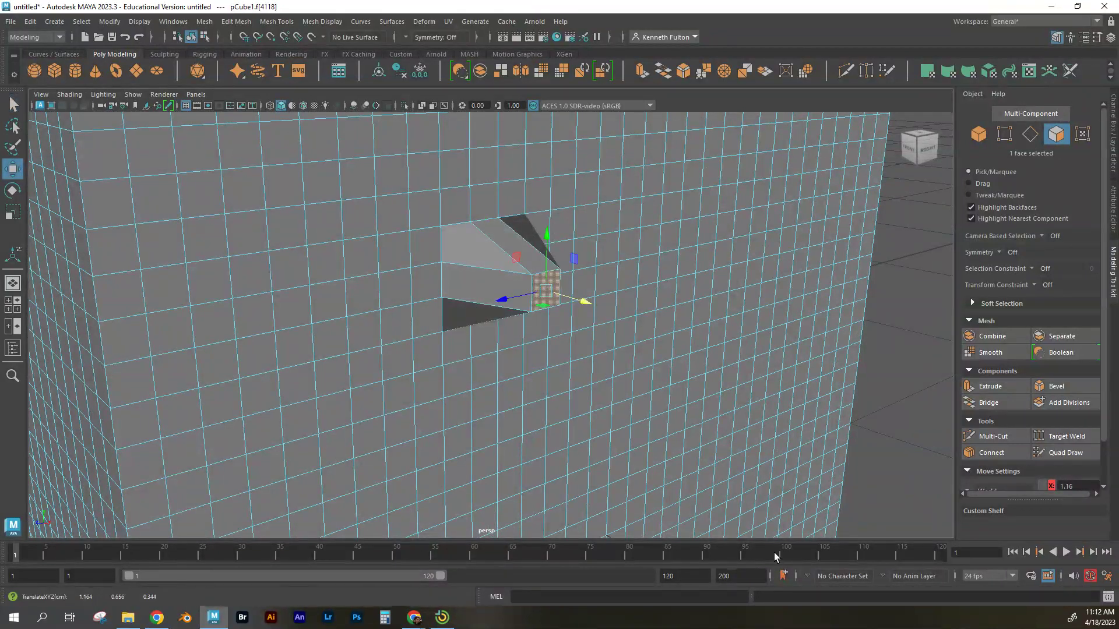
# Rotate the pulled-out face freehand, scale it to about 2.22 on Y and Z, and rotate it again
pyautogui.press('e')
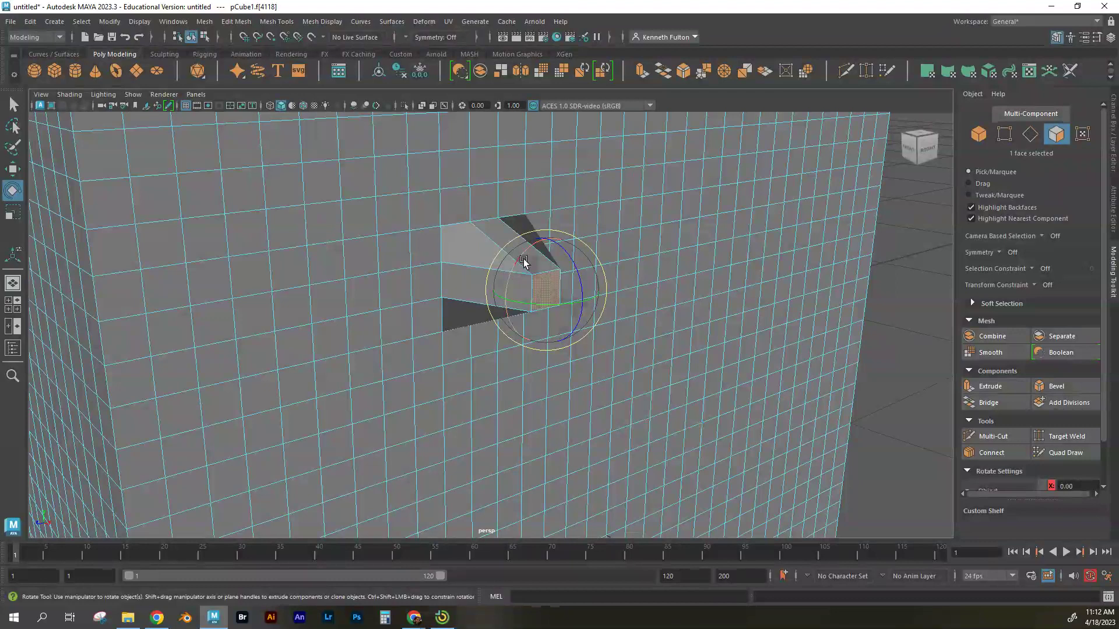
pyautogui.moveTo(508, 297); pyautogui.dragTo(521, 328)
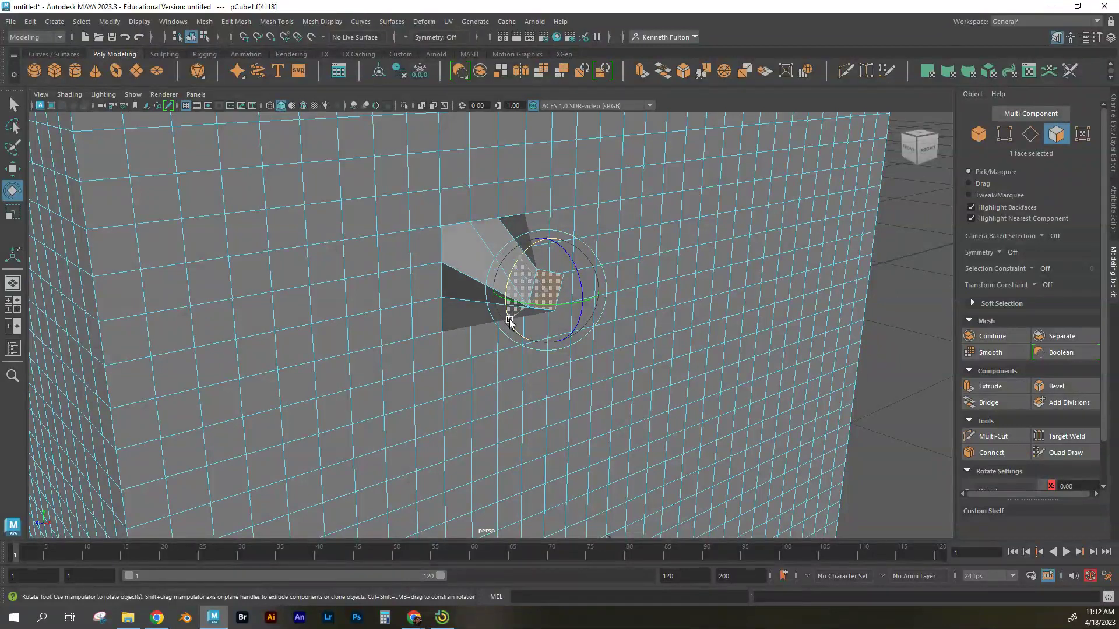
pyautogui.press('r')
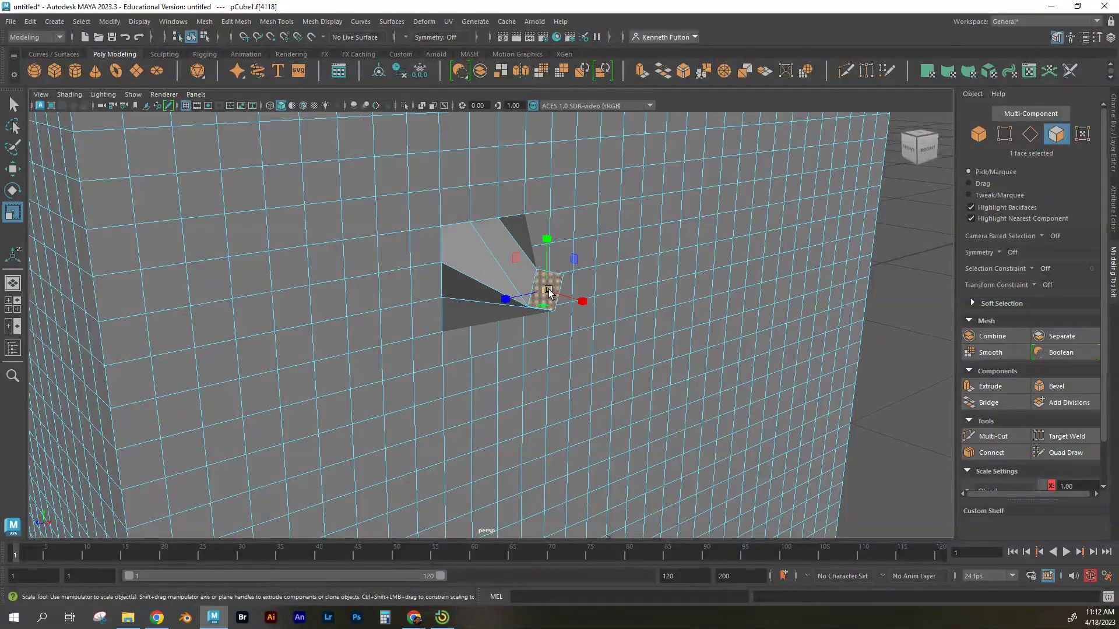
pyautogui.moveTo(572, 283); pyautogui.dragTo(590, 281, button='middle')
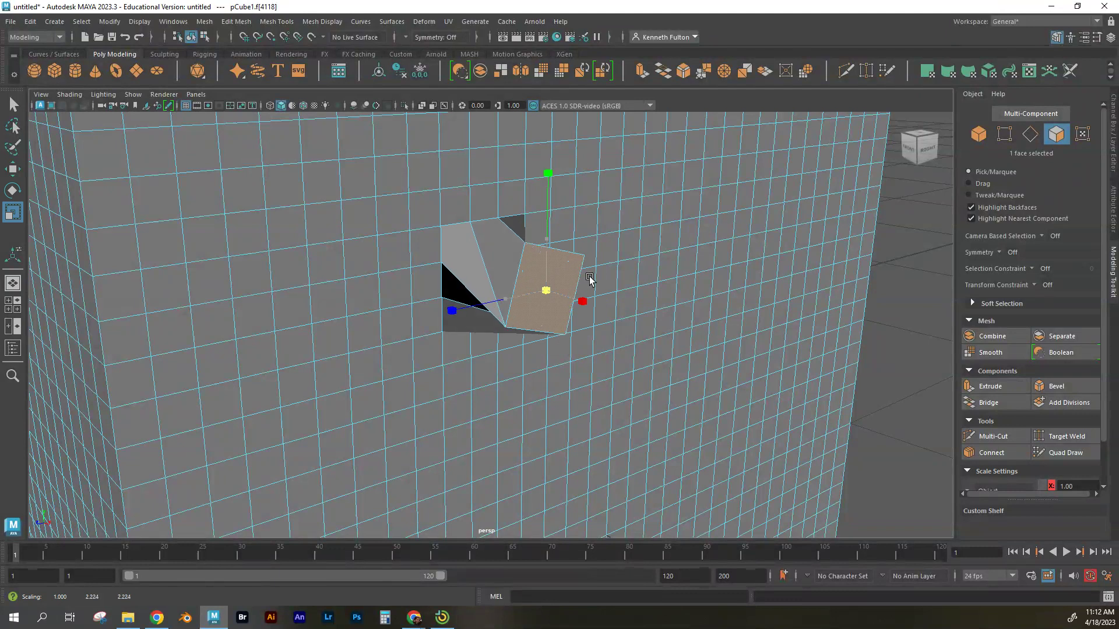
pyautogui.keyDown('alt'); pyautogui.moveTo(583, 319); pyautogui.dragTo(564, 342); pyautogui.keyUp('alt')
pyautogui.press('e')
pyautogui.moveTo(536, 274); pyautogui.dragTo(568, 355)
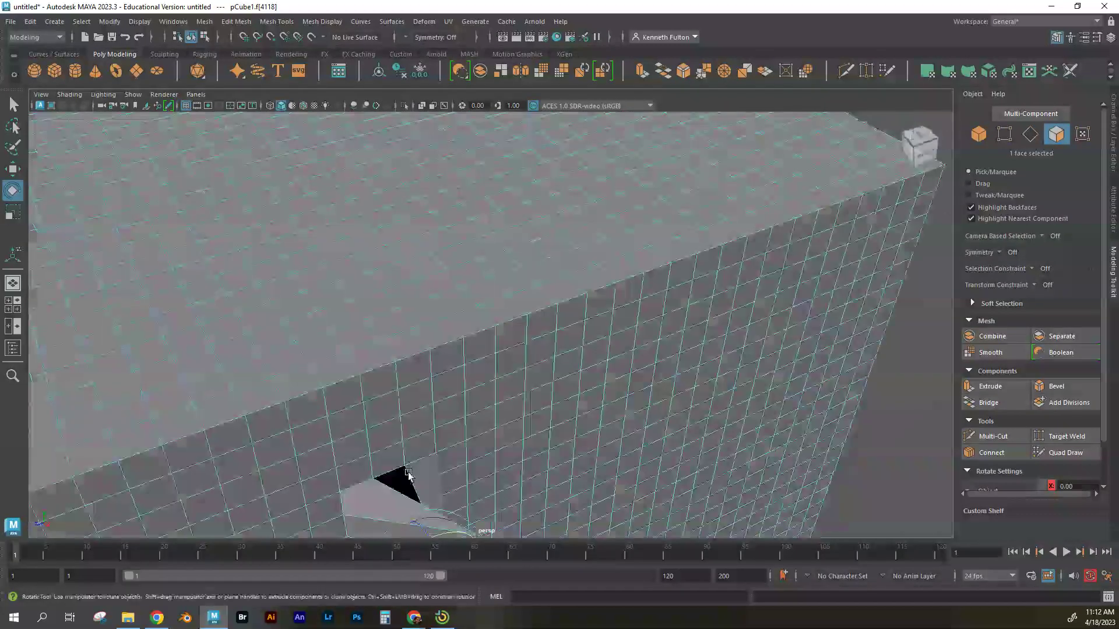
# Undo the rotations and the scaling of the pulled-out face
pyautogui.moveTo(519, 459)
pyautogui.keyDown('alt'); pyautogui.mouseDown()
pyautogui.moveTo(551, 405)
pyautogui.moveTo(554, 435)
pyautogui.moveTo(536, 432)
pyautogui.moveTo(532, 446)
pyautogui.mouseUp(); pyautogui.keyUp('alt')
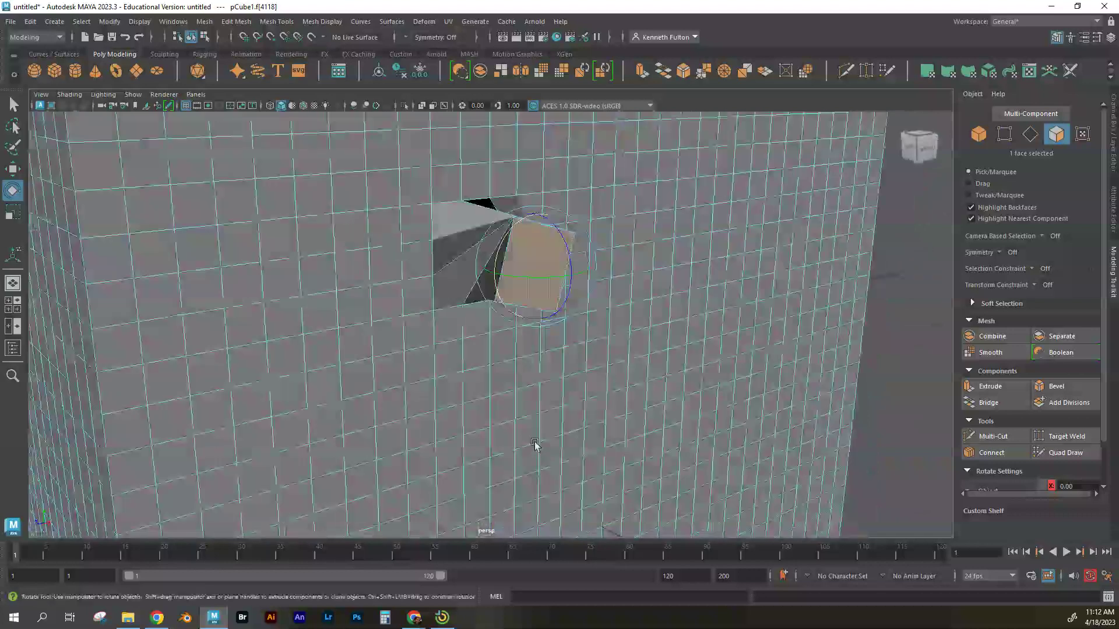
pyautogui.hotkey('ctrl', 'z')
pyautogui.hotkey('ctrl', 'z')
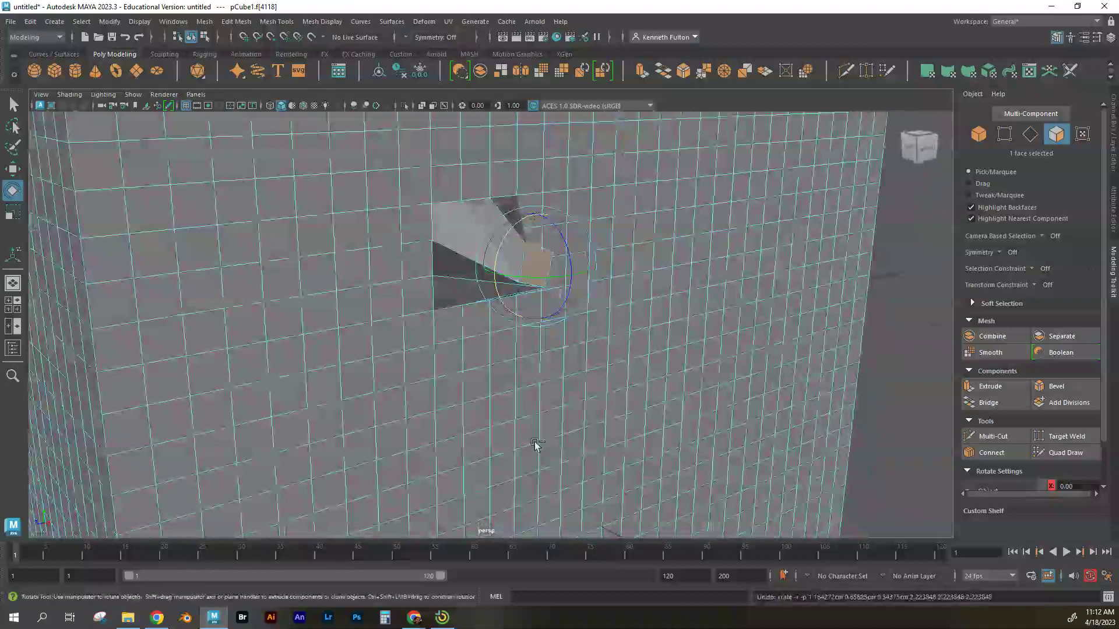
pyautogui.hotkey('ctrl', 'z')
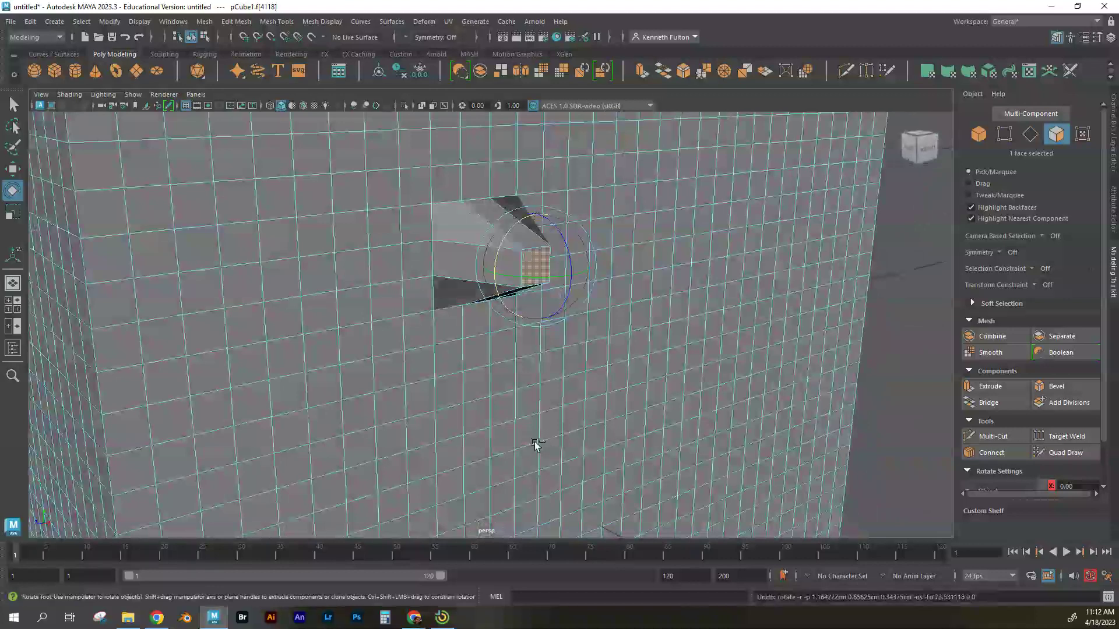
# Undo the outward move of the pulled-out face and return to the Select tool
pyautogui.hotkey('ctrl', 'z')
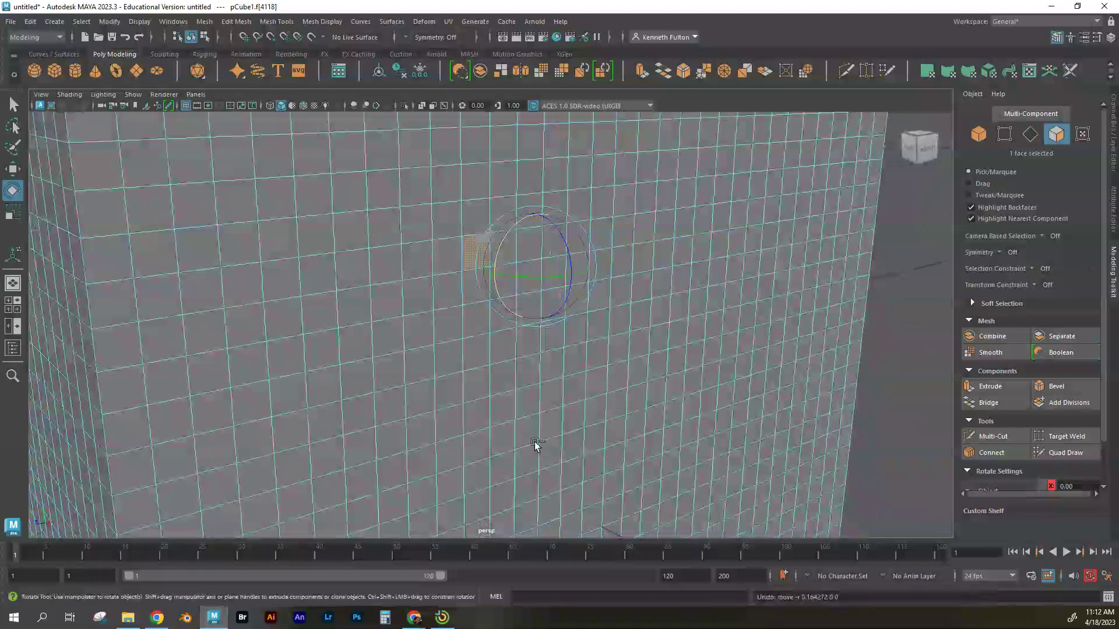
pyautogui.rightClick(454, 257)
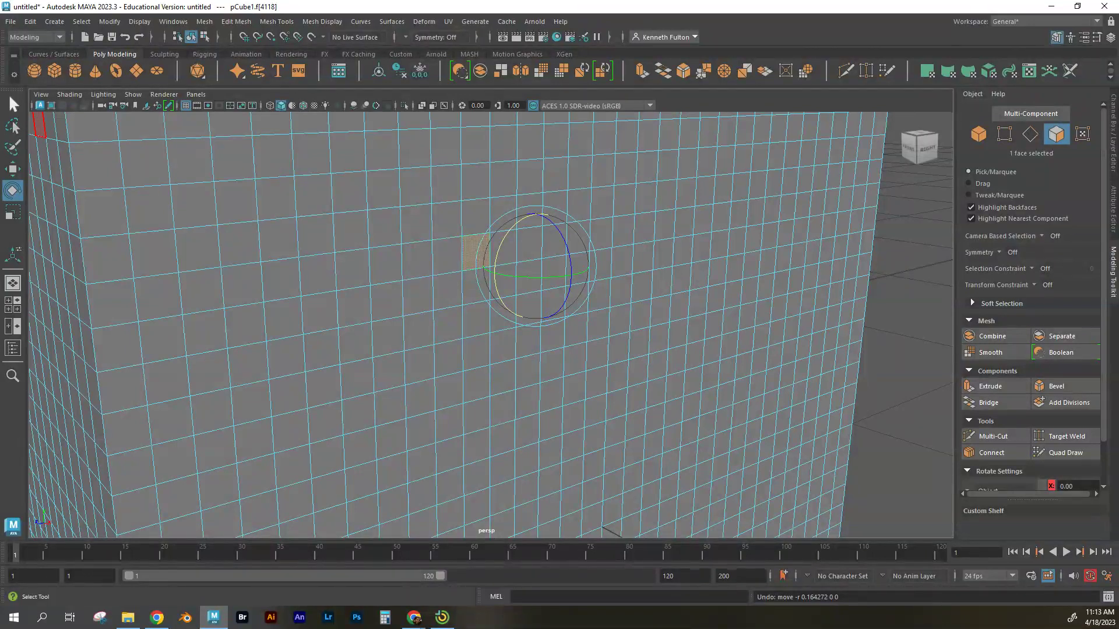
pyautogui.press('q')
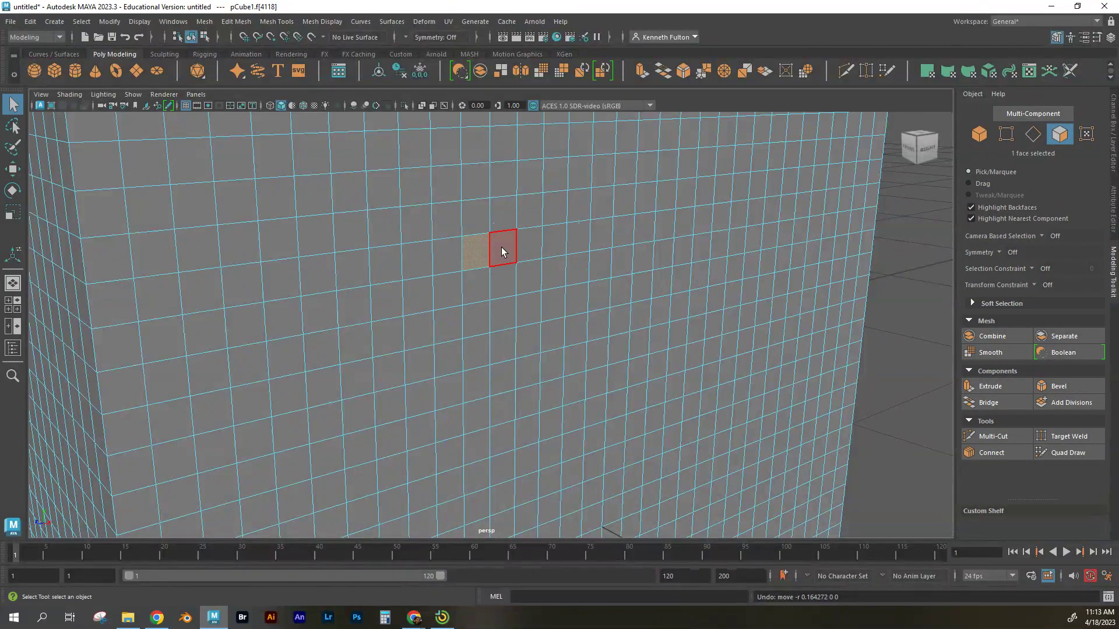
# Select a face on the cube's side, add its neighbours along the same row, and try removing one from the selection
pyautogui.click(501, 247)
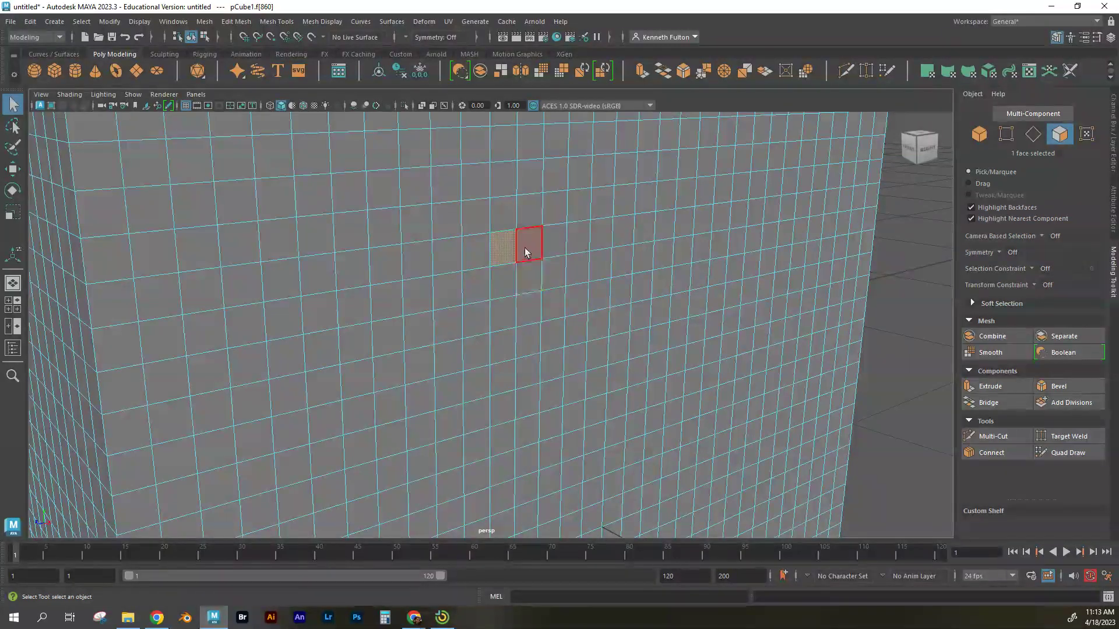
pyautogui.keyDown('shift'); pyautogui.doubleClick(554, 242); pyautogui.keyUp('shift')
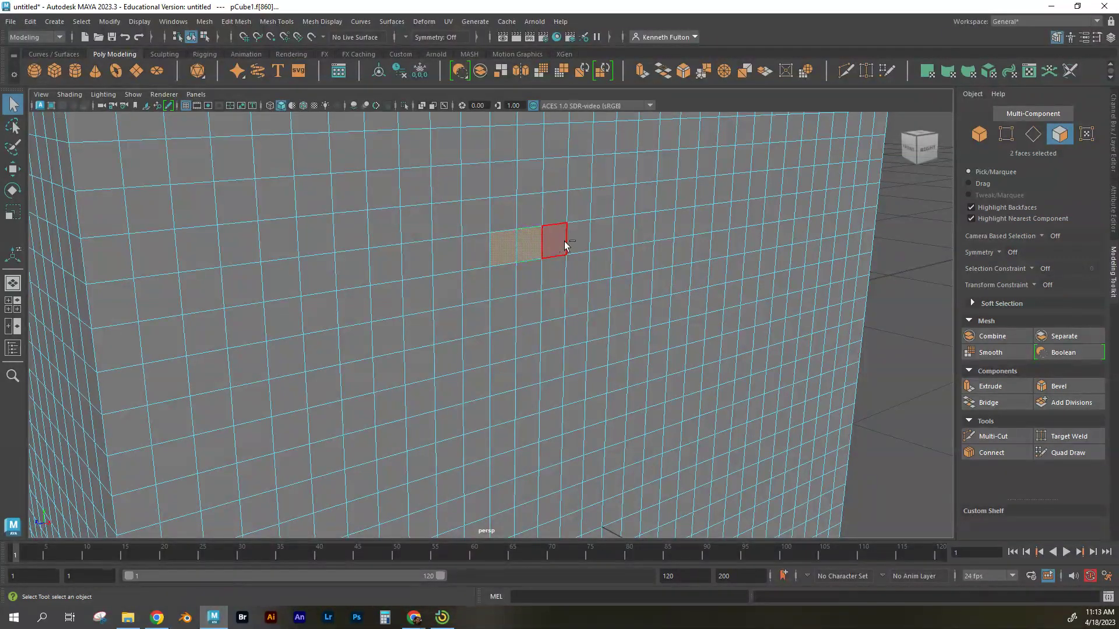
pyautogui.keyDown('shift'); pyautogui.click(583, 243); pyautogui.keyUp('shift')
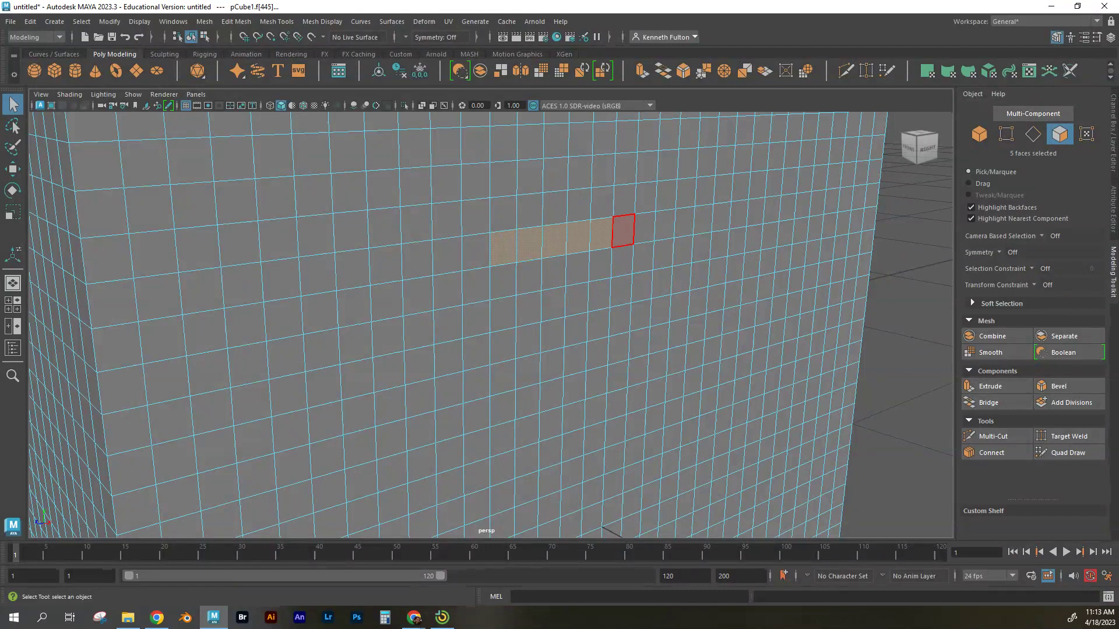
pyautogui.keyDown('ctrl'); pyautogui.click(579, 240); pyautogui.keyUp('ctrl')
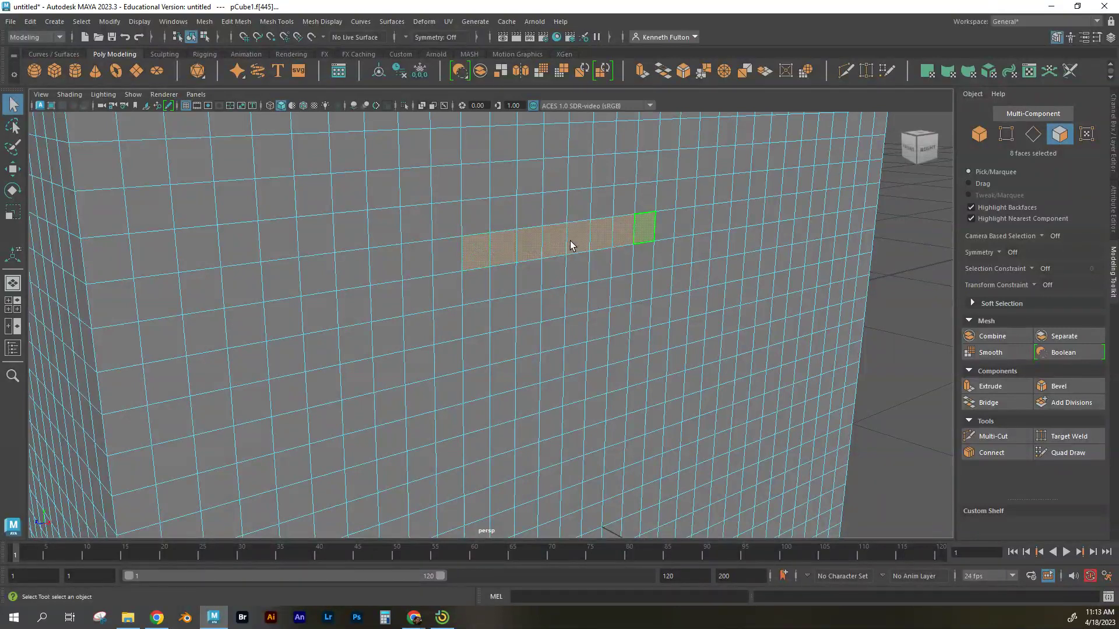
# Select two separated end faces in the row below and fill the selection with all the faces between them
pyautogui.click(474, 287)
pyautogui.keyDown('shift'); pyautogui.click(649, 263); pyautogui.keyUp('shift')
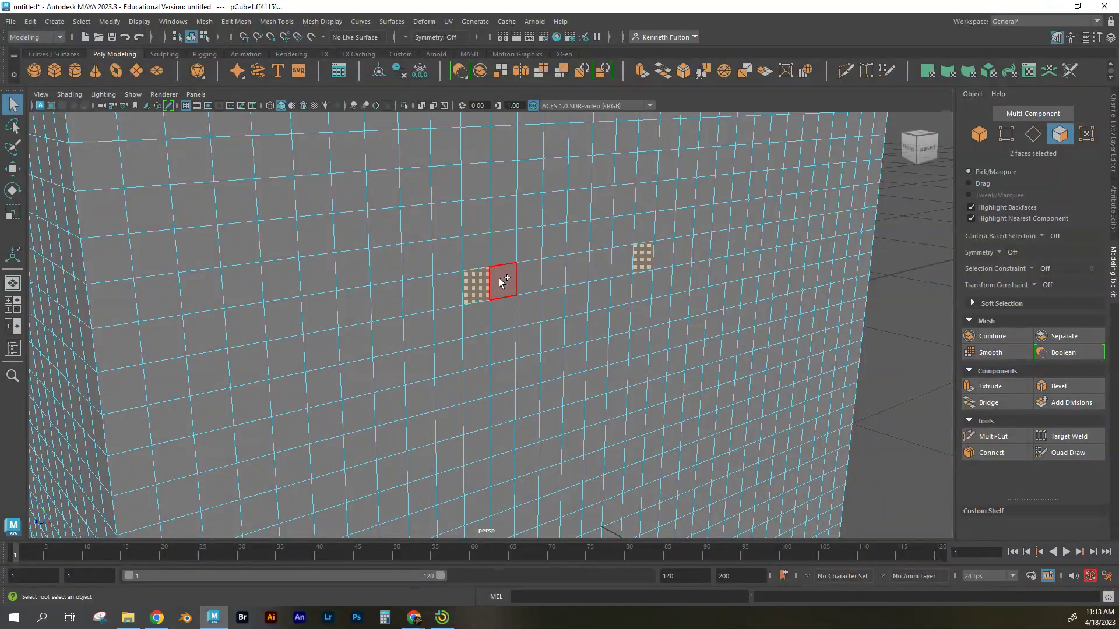
pyautogui.keyDown('shift'); pyautogui.doubleClick(499, 278); pyautogui.keyUp('shift')
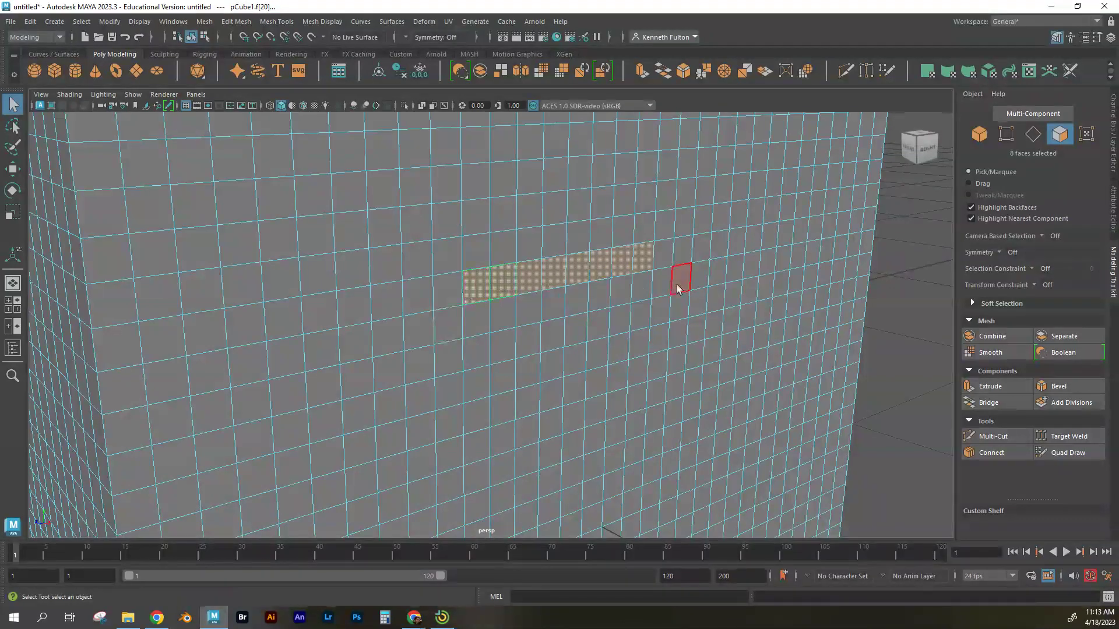
# Select the full horizontal face loop around the cube, scale it uniformly to about 0.91, and undo the scaling
pyautogui.click(485, 242)
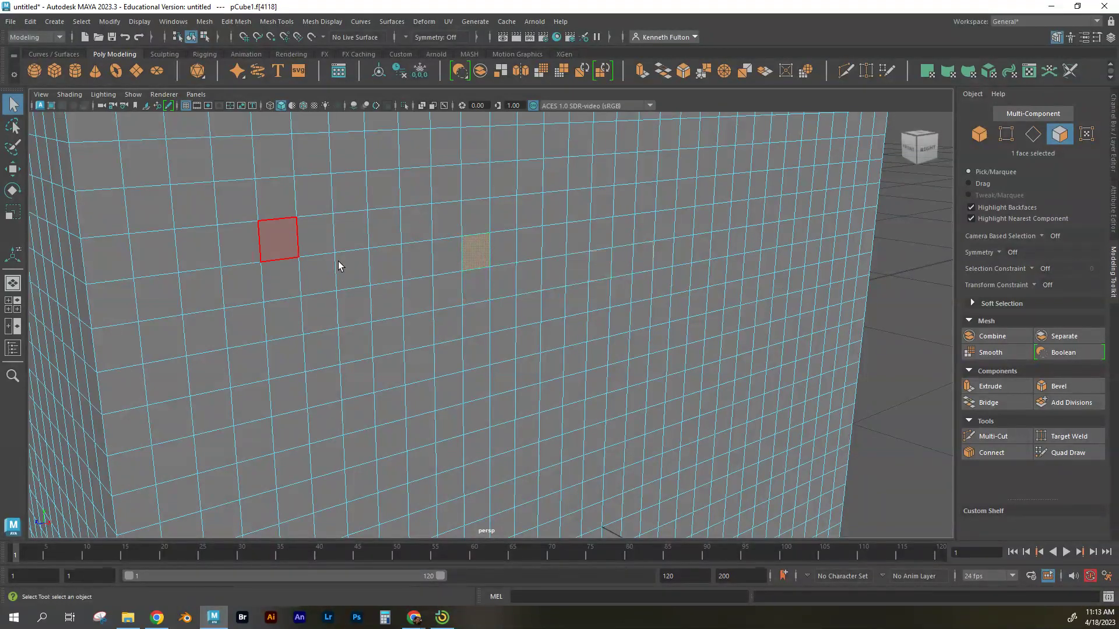
pyautogui.keyDown('shift'); pyautogui.doubleClick(503, 246); pyautogui.keyUp('shift')
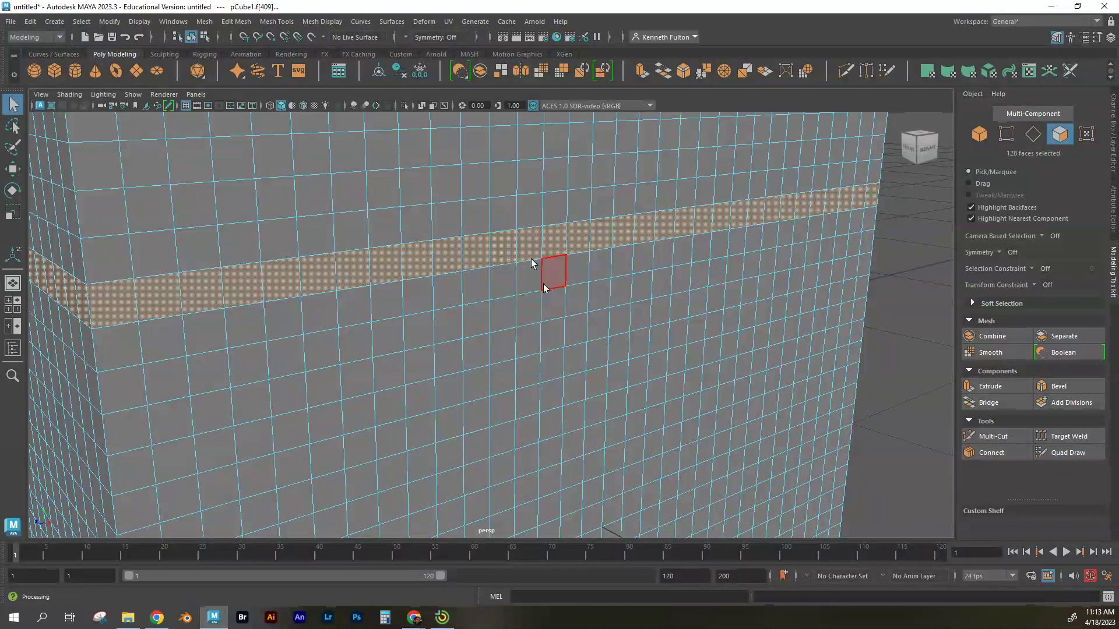
pyautogui.press('r')
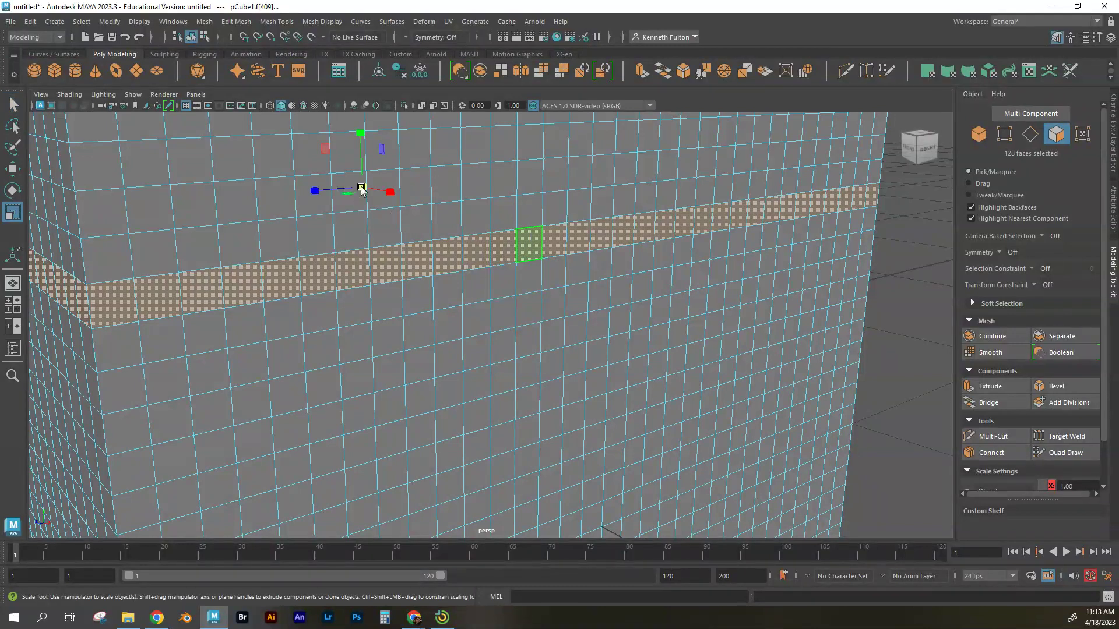
pyautogui.moveTo(363, 189); pyautogui.dragTo(318, 195)
pyautogui.hotkey('ctrl', 'z')
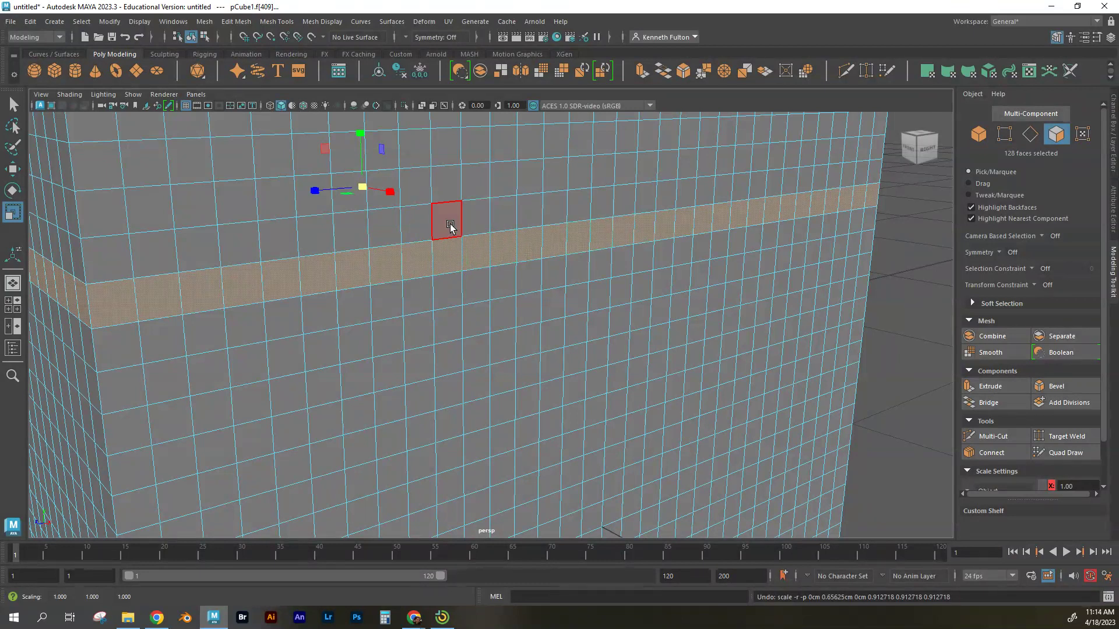
# Switch to edge selection, select four adjacent vertical edges in one row, and deselect two of them
pyautogui.moveTo(449, 226); pyautogui.dragTo(449, 193, button='right')
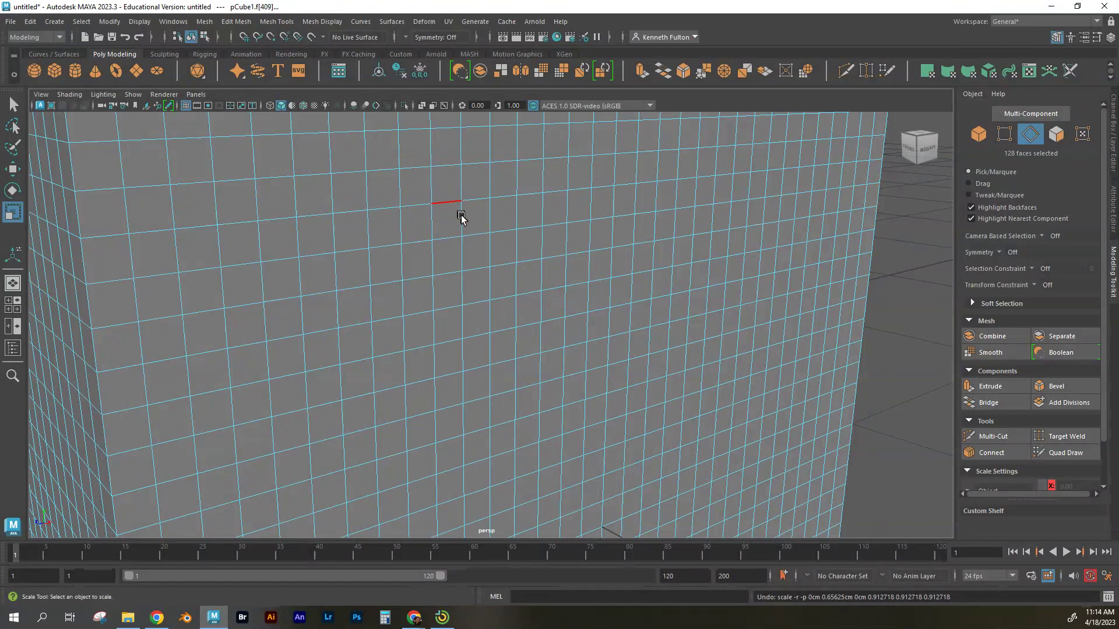
pyautogui.click(462, 217)
pyautogui.keyDown('shift'); pyautogui.click(491, 219); pyautogui.keyUp('shift')
pyautogui.keyDown('shift'); pyautogui.click(517, 219); pyautogui.keyUp('shift')
pyautogui.keyDown('shift'); pyautogui.click(546, 217); pyautogui.keyUp('shift')
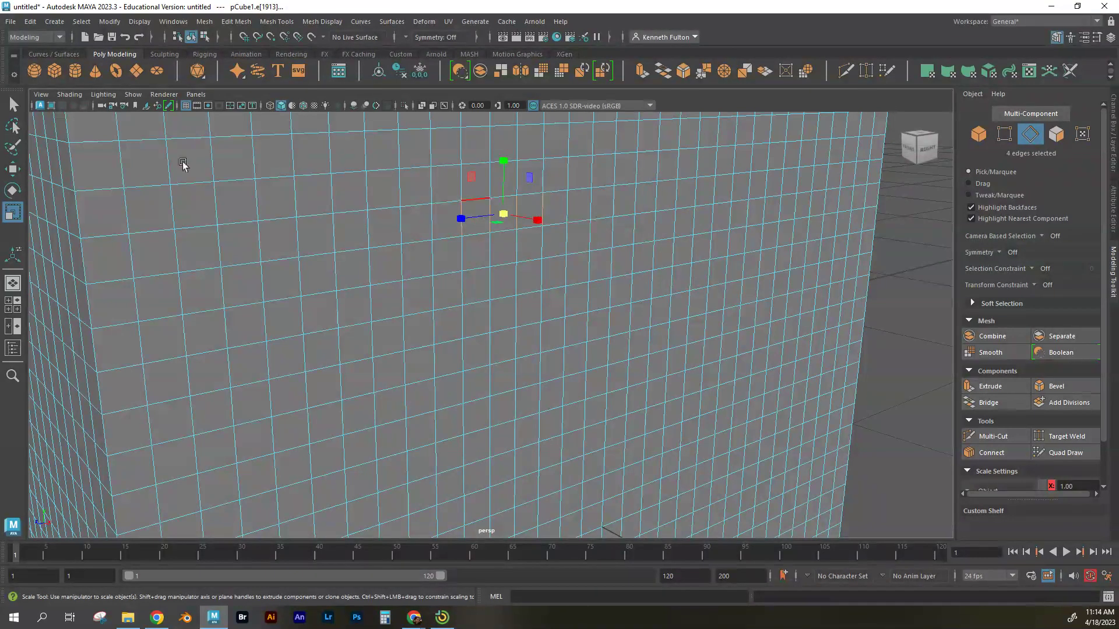
pyautogui.press('q')
pyautogui.keyDown('ctrl'); pyautogui.click(490, 215); pyautogui.keyUp('ctrl')
pyautogui.keyDown('ctrl'); pyautogui.click(542, 211); pyautogui.keyUp('ctrl')
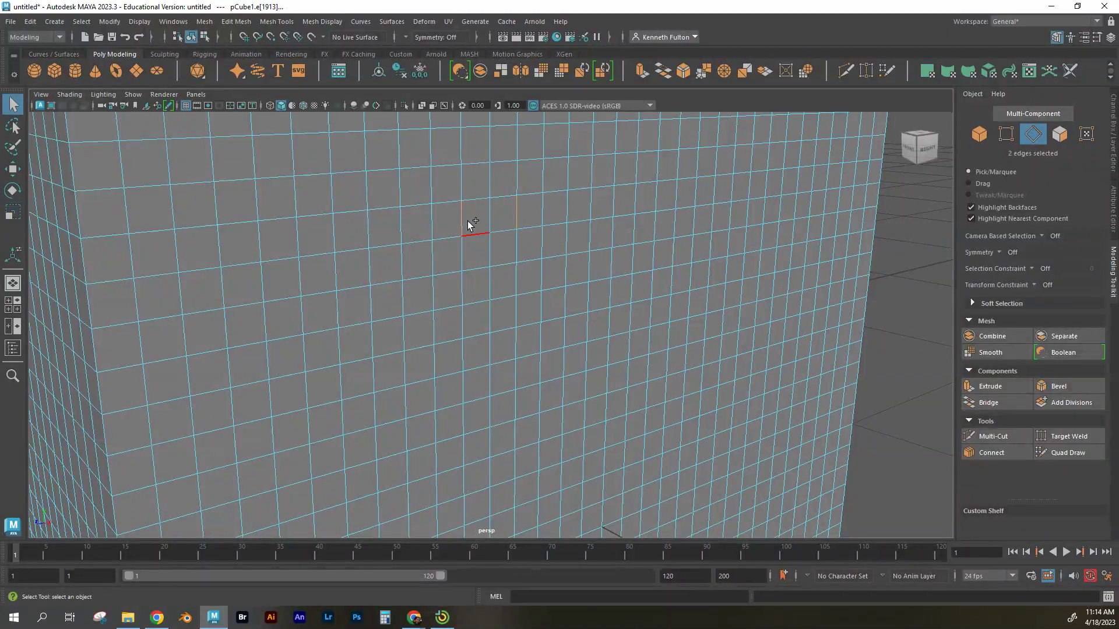
# Select the full ring of vertical edges around the cube, undo that selection, and pick a single vertical edge
pyautogui.keyDown('shift'); pyautogui.click(676, 199); pyautogui.keyUp('shift')
pyautogui.click(490, 254)
pyautogui.keyDown('shift'); pyautogui.doubleClick(515, 245); pyautogui.keyUp('shift')
pyautogui.press('f')
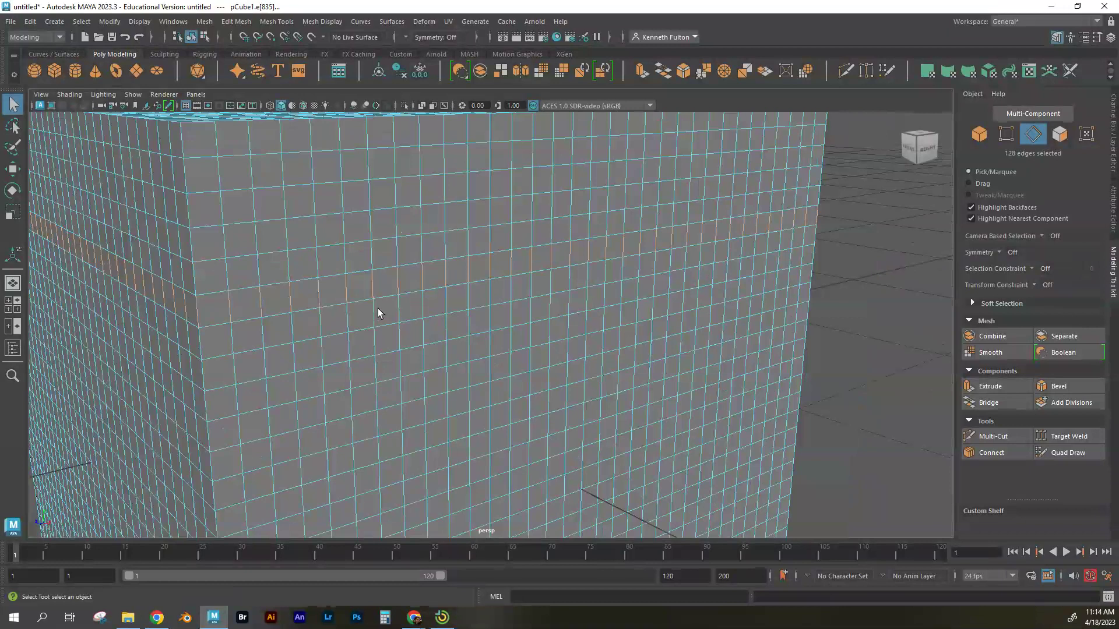
pyautogui.hotkey('ctrl', 'z')
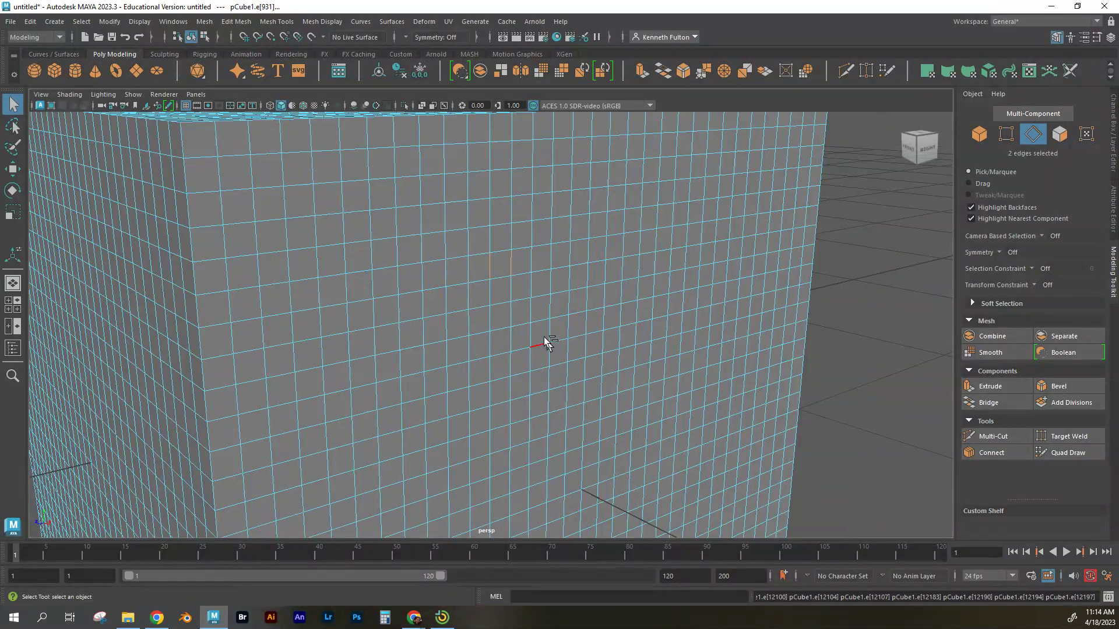
pyautogui.press('f')
pyautogui.click(513, 249)
# Switch to face selection, select one face on the cube's side, and extrude it outward along X to about 1.17
pyautogui.rightClick(512, 246)
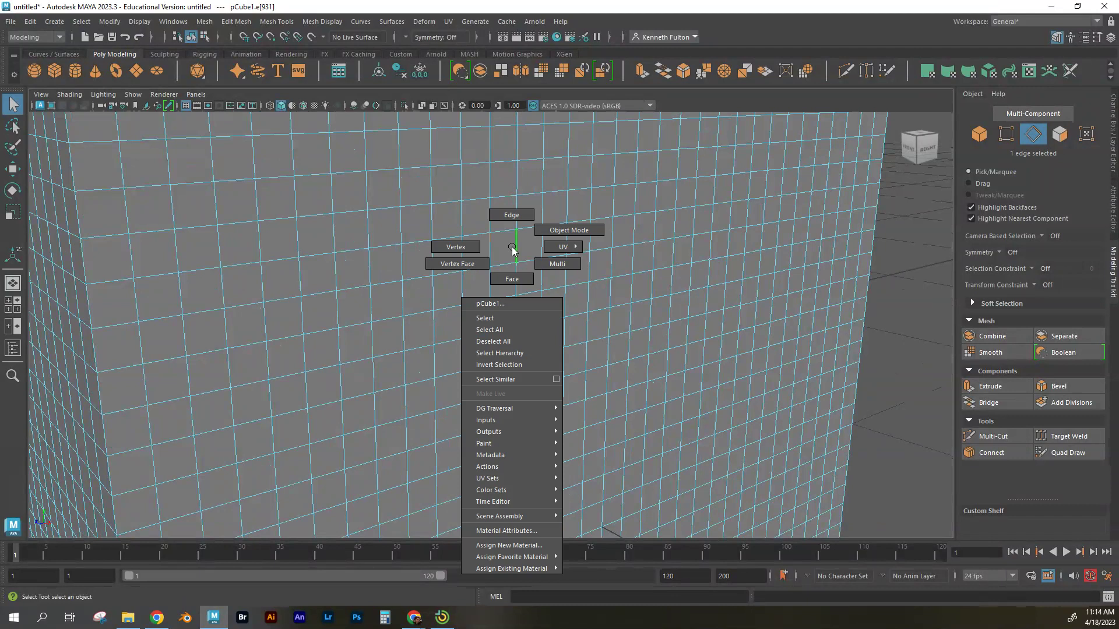
pyautogui.click(501, 280)
pyautogui.click(492, 255)
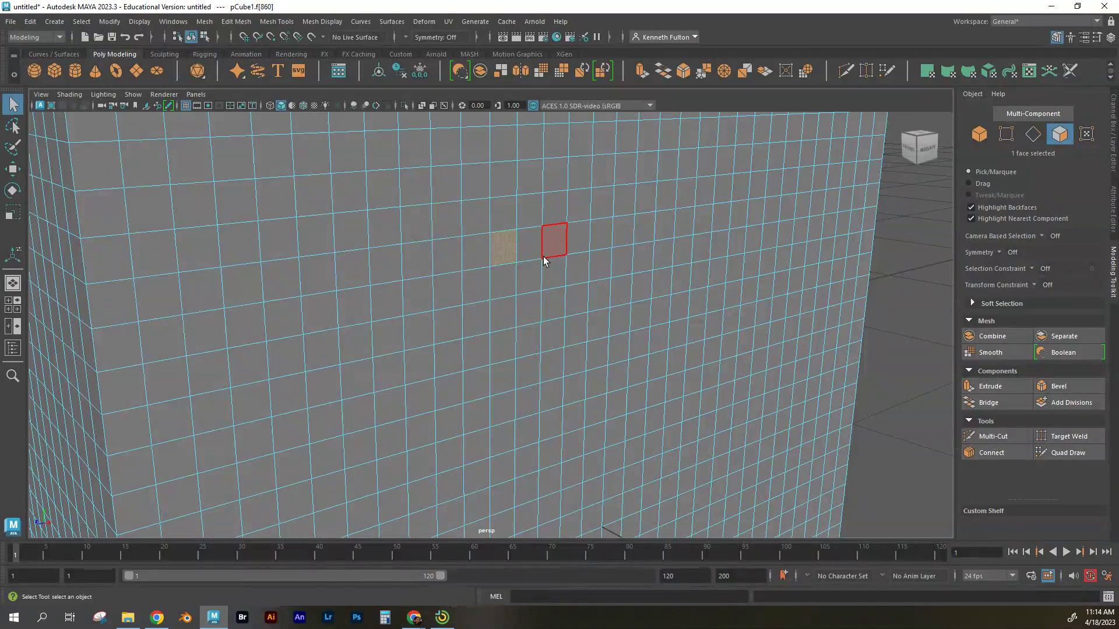
pyautogui.scroll(-6, 571, 256)
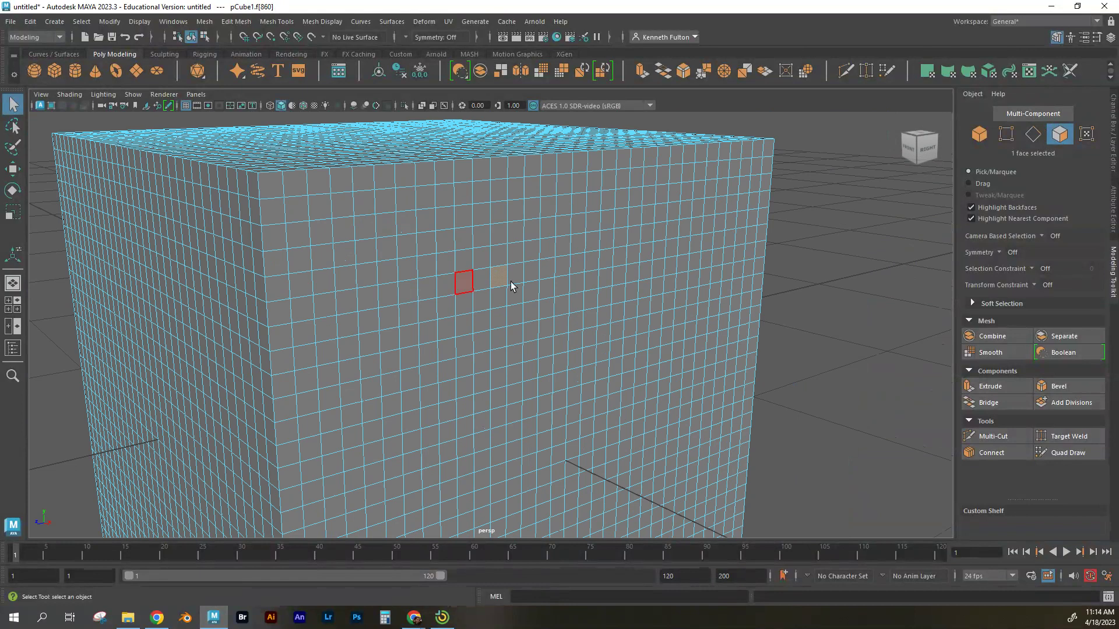
pyautogui.scroll(4, 511, 285)
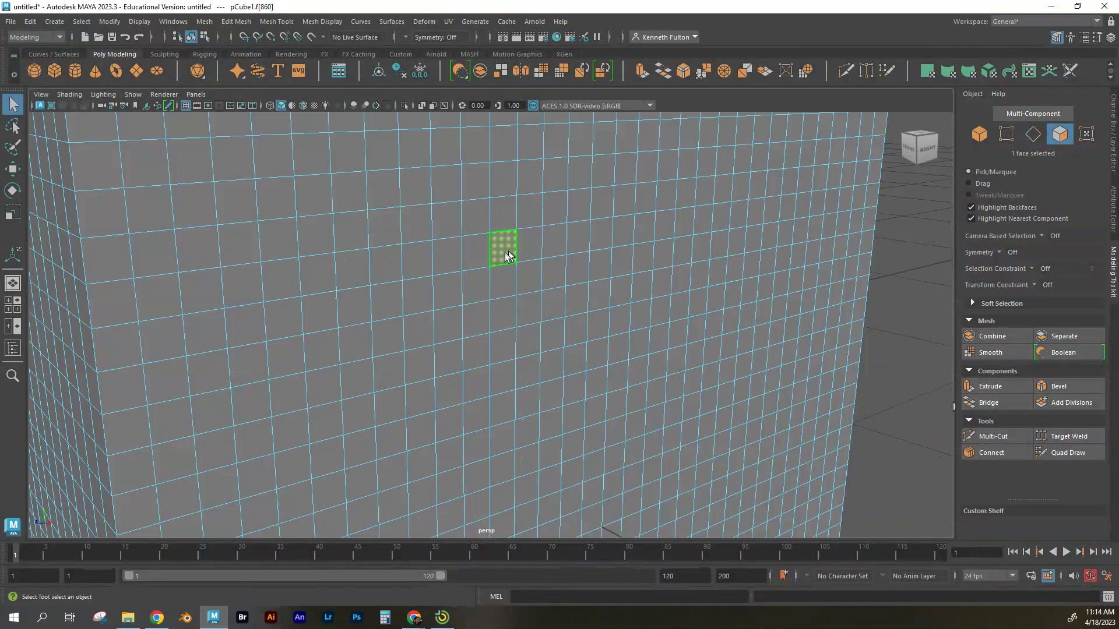
pyautogui.press('w')
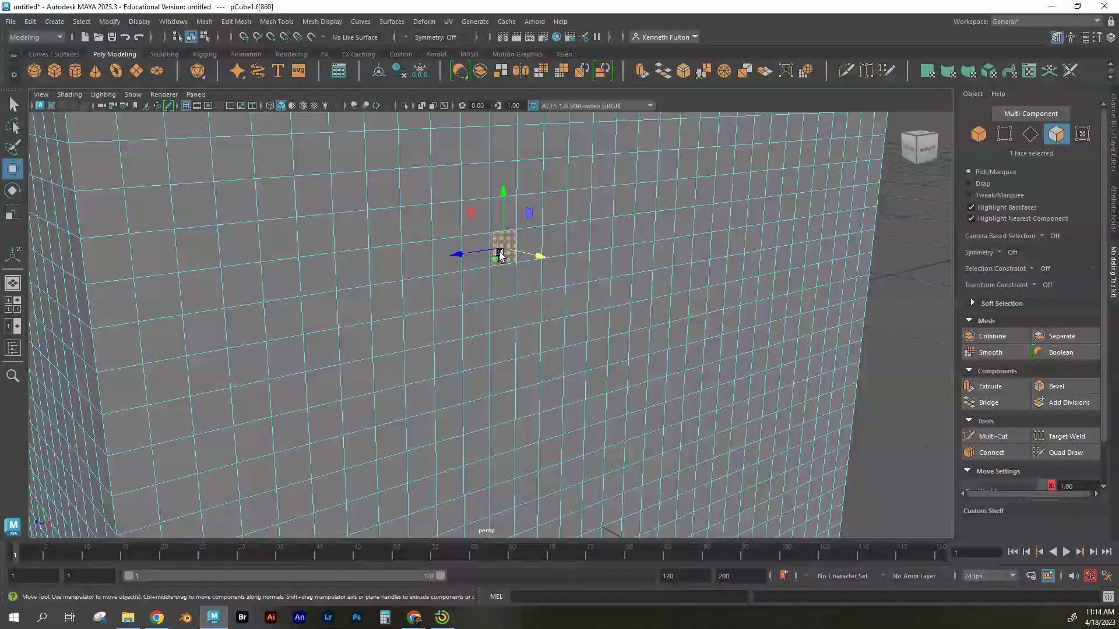
pyautogui.scroll(2, 499, 254)
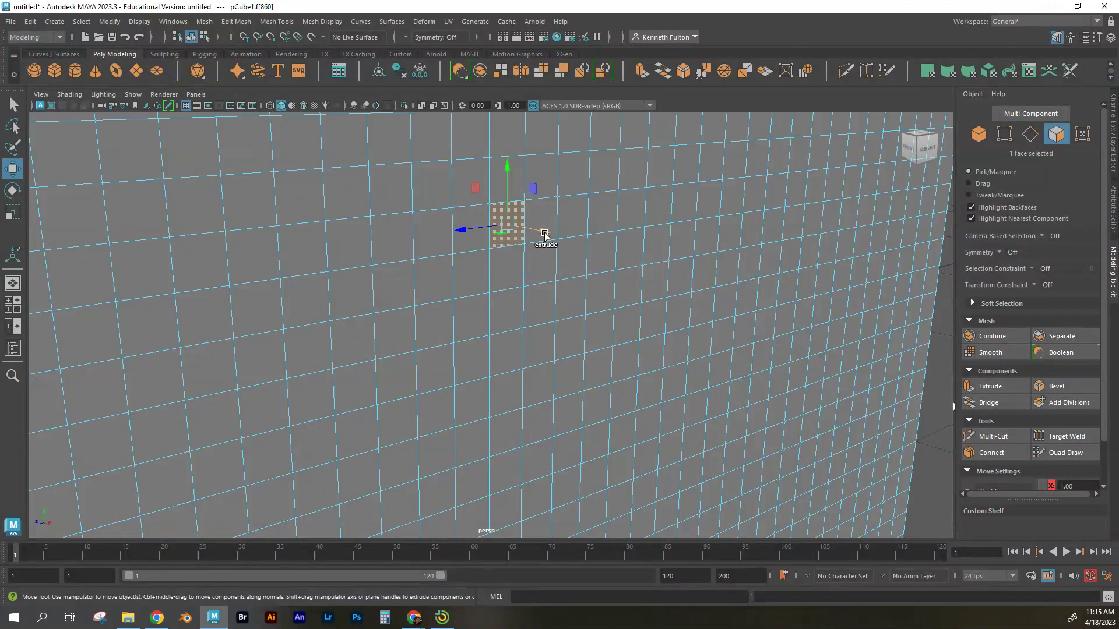
pyautogui.keyDown('shift'); pyautogui.moveTo(545, 234); pyautogui.dragTo(632, 282); pyautogui.keyUp('shift')
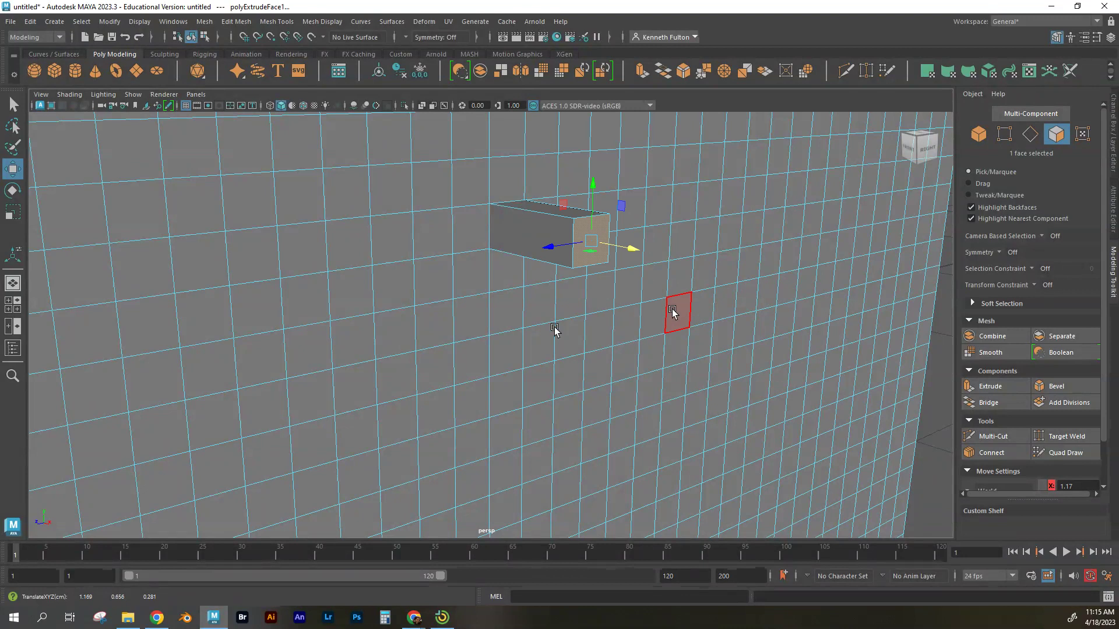
# Extrude a face below the new block with Thickness 0.3 and Offset -0.1
pyautogui.click(552, 352)
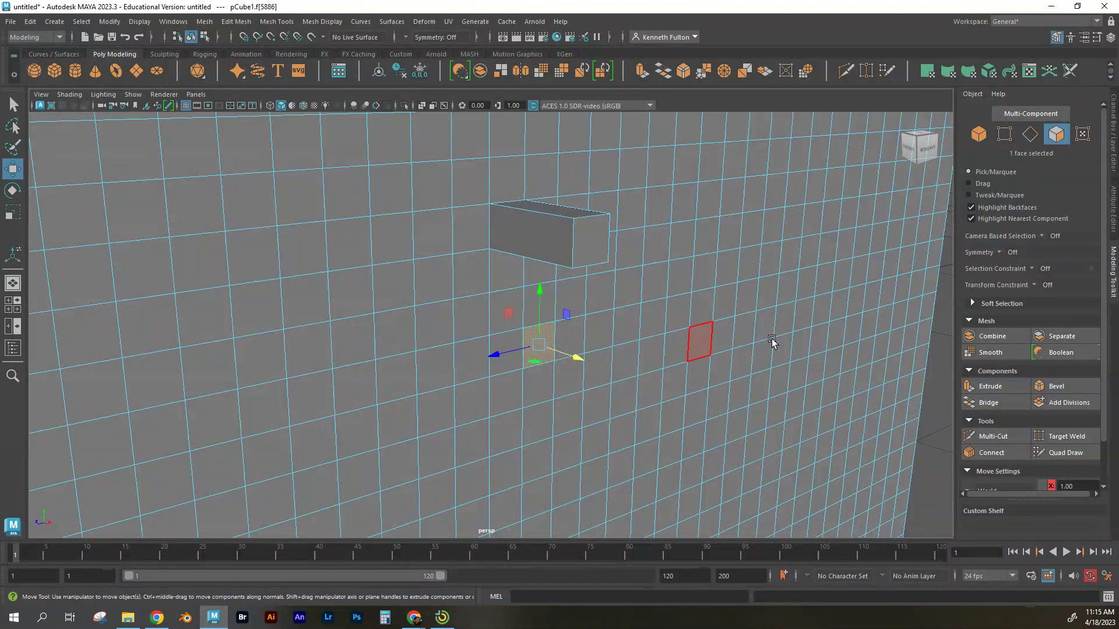
pyautogui.click(989, 388)
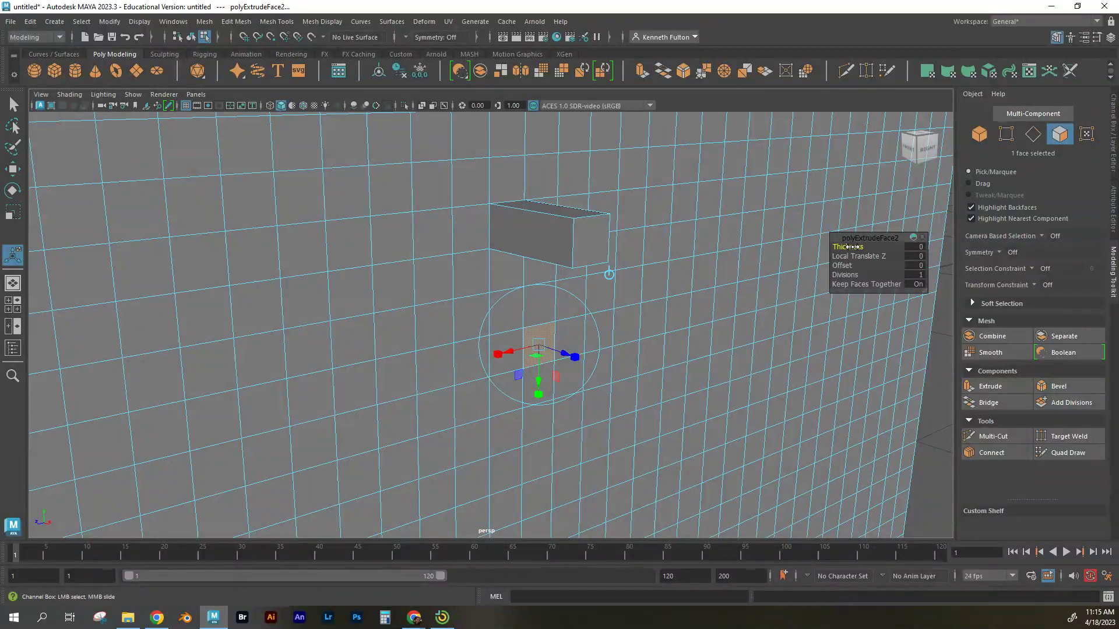
pyautogui.moveTo(852, 247); pyautogui.dragTo(850, 246)
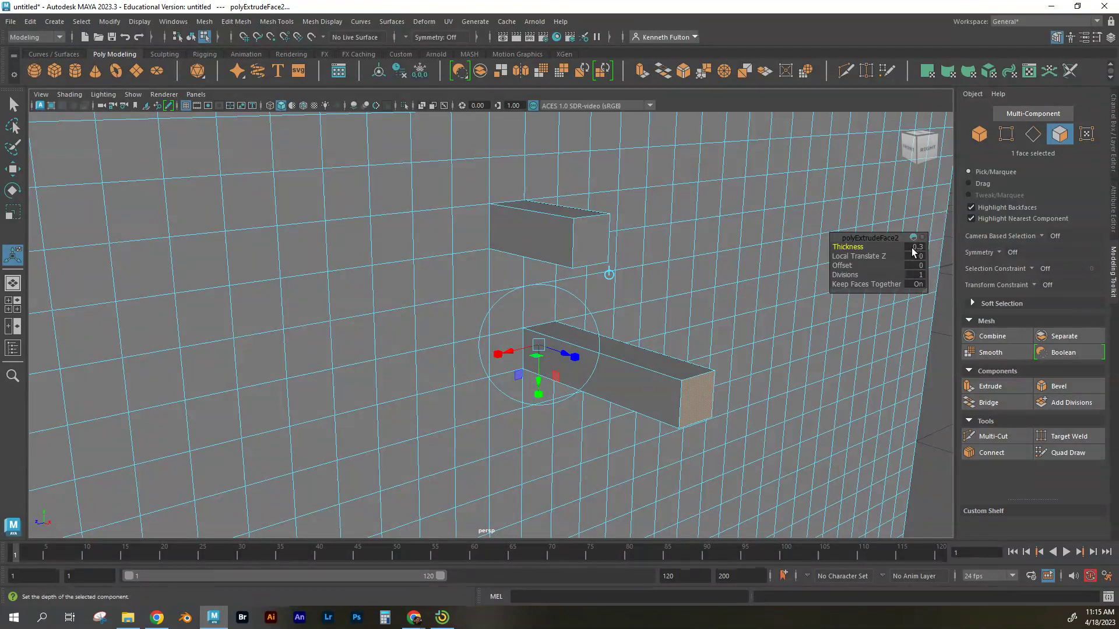
pyautogui.click(848, 266)
pyautogui.moveTo(848, 267); pyautogui.dragTo(849, 274, button='middle')
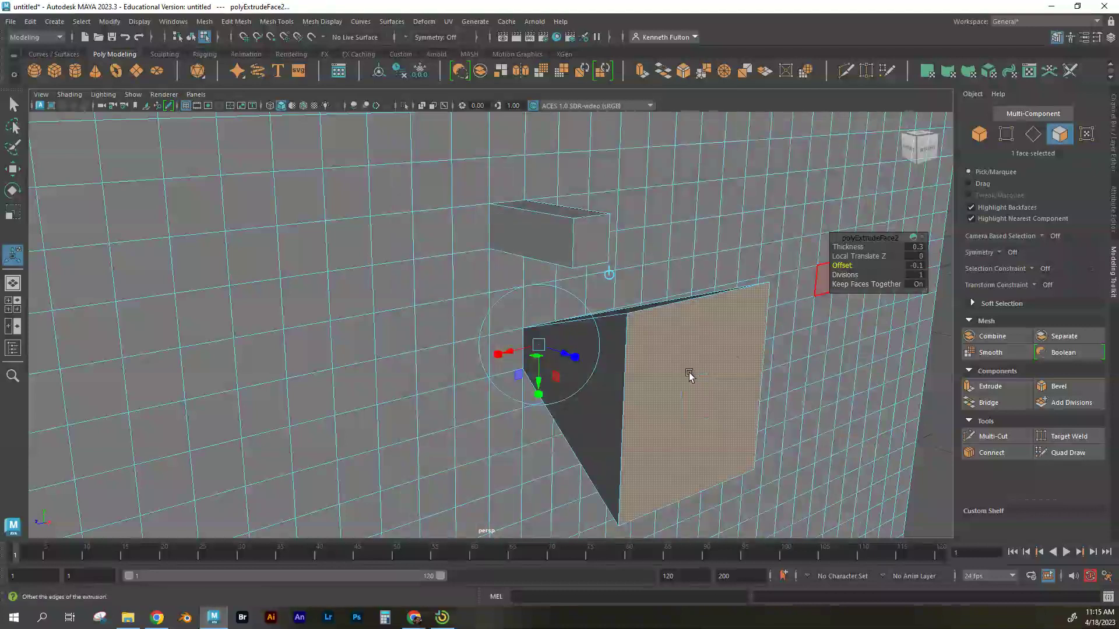
# Set the flared extrusion's Divisions to 7, leaving Keep Faces Together on, and select its large end face
pyautogui.click(866, 284)
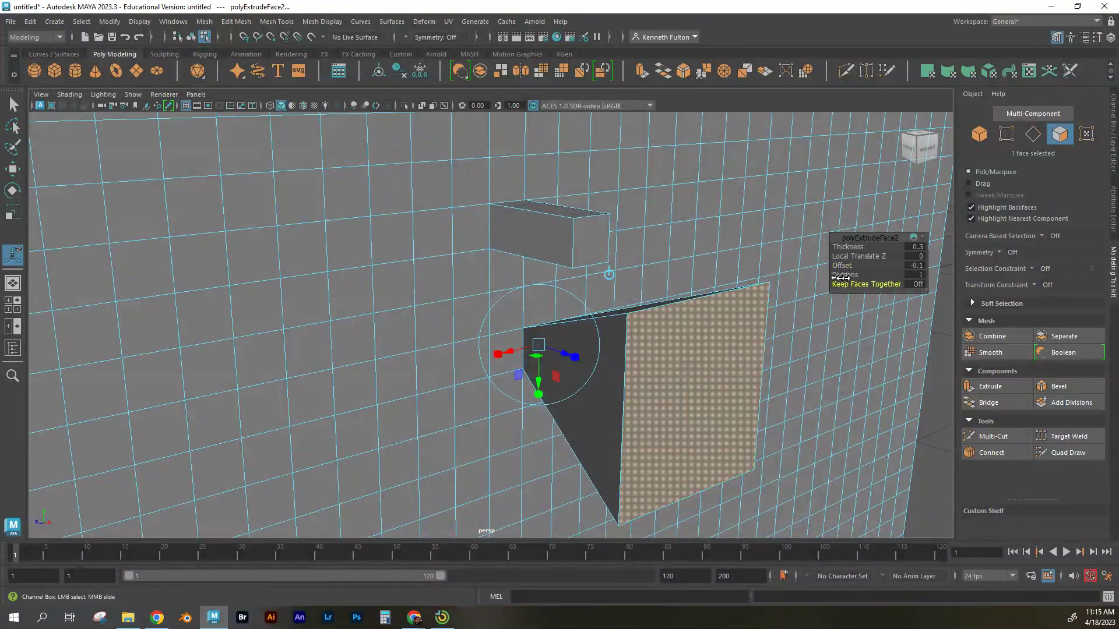
pyautogui.click(844, 275)
pyautogui.moveTo(845, 275); pyautogui.dragTo(874, 274, button='middle')
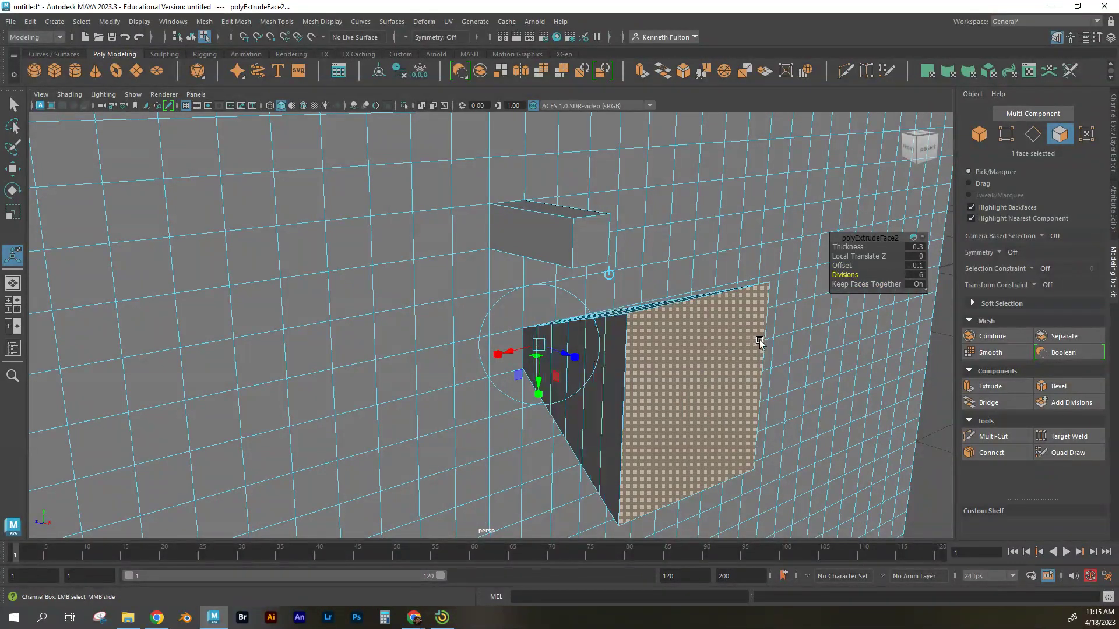
pyautogui.click(850, 279)
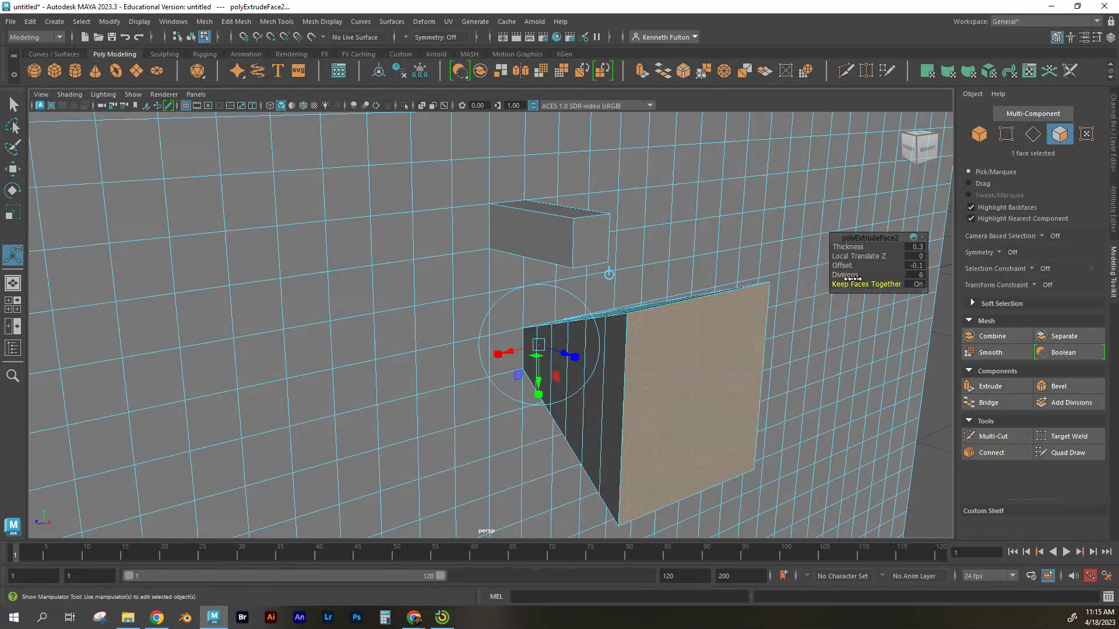
pyautogui.click(845, 274)
pyautogui.moveTo(845, 274); pyautogui.dragTo(855, 274, button='middle')
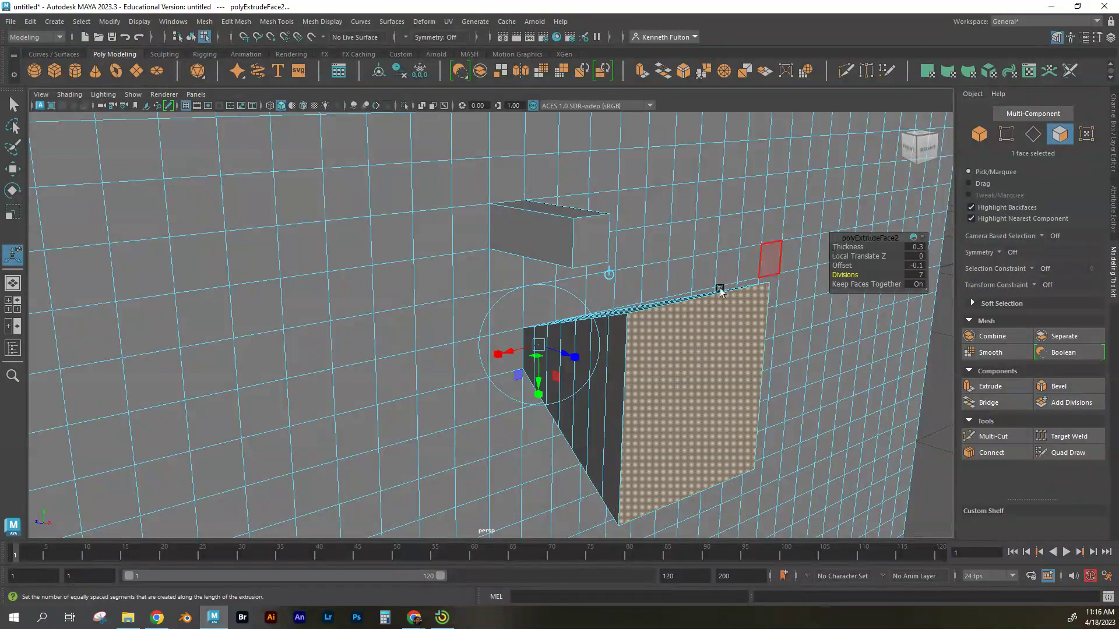
pyautogui.press('q')
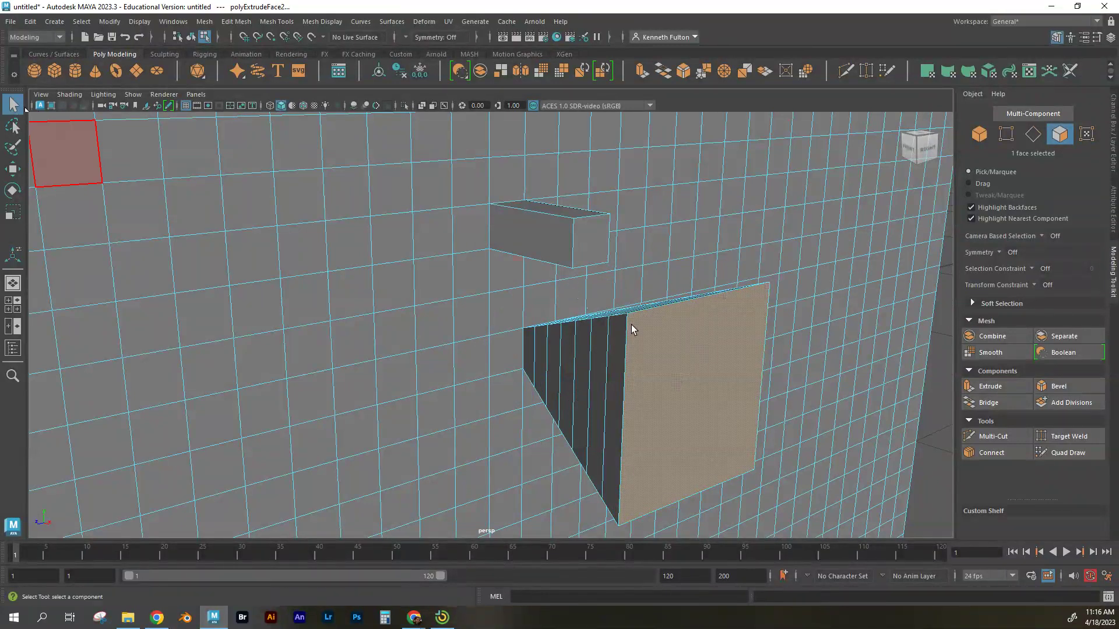
pyautogui.click(719, 418)
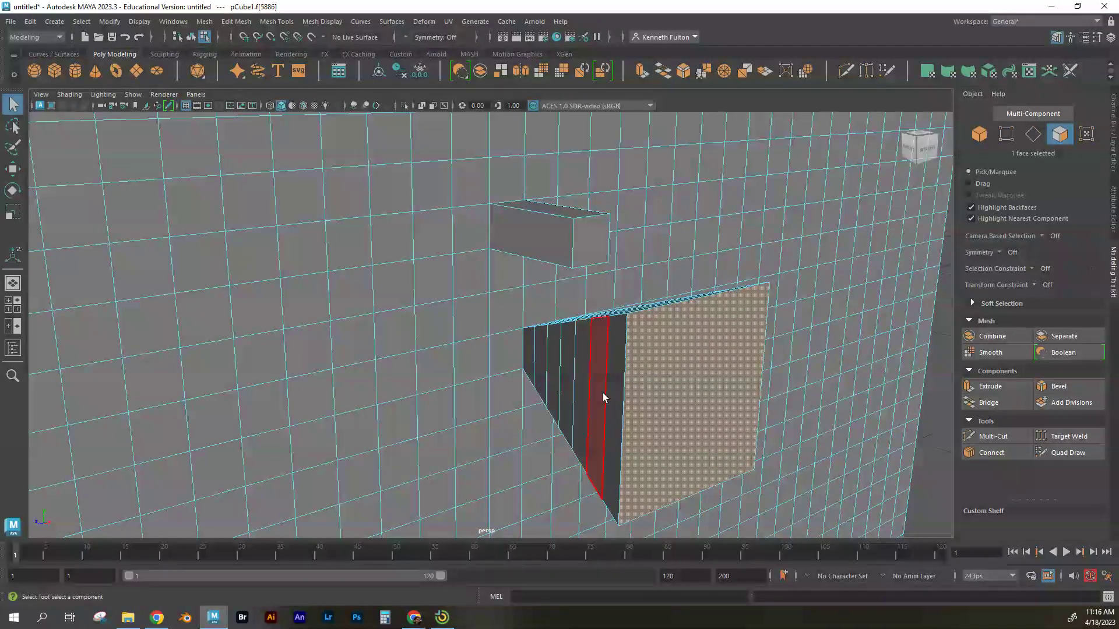
# Rotate the flared extrusion's large end face slightly so it tilts
pyautogui.keyDown('alt'); pyautogui.moveTo(470, 400); pyautogui.dragTo(677, 356); pyautogui.keyUp('alt')
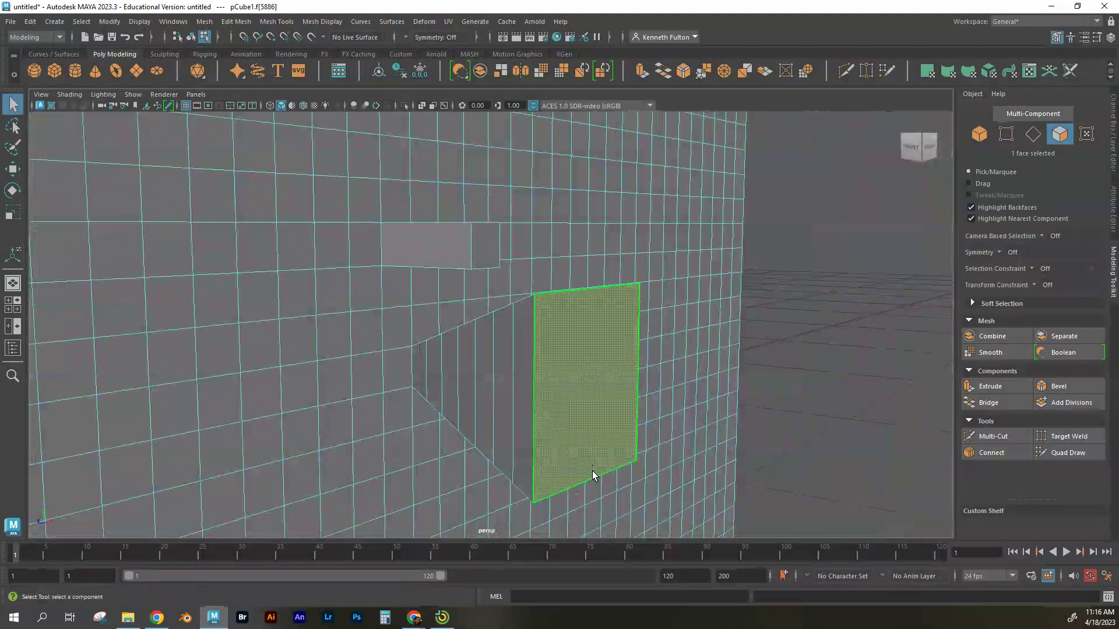
pyautogui.press('e')
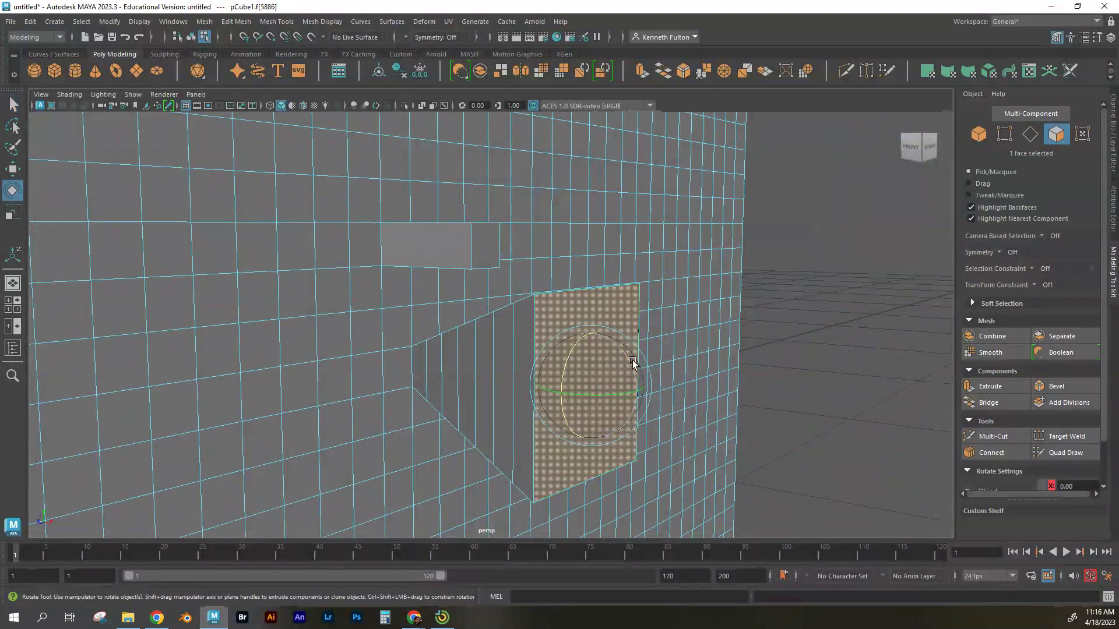
pyautogui.moveTo(632, 363)
pyautogui.mouseDown()
pyautogui.moveTo(614, 325)
pyautogui.moveTo(627, 362)
pyautogui.mouseUp()
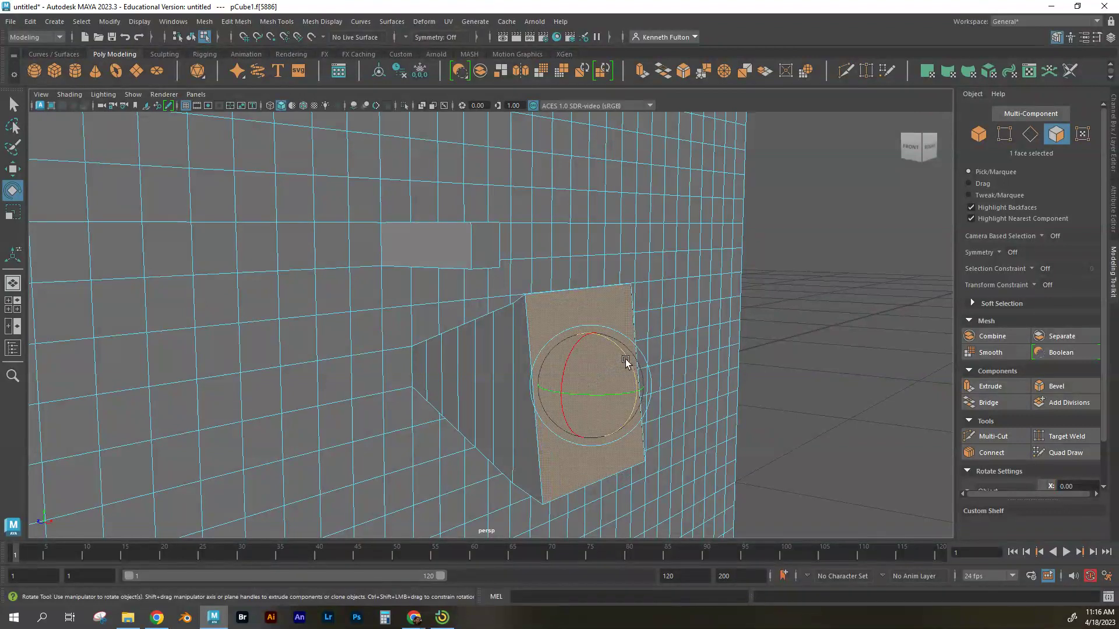
# Extrude the tilted end face at a reduced scale and move the new face outward along X to about 1.40
pyautogui.press('r')
pyautogui.keyDown('shift'); pyautogui.moveTo(592, 390); pyautogui.dragTo(554, 407); pyautogui.keyUp('shift')
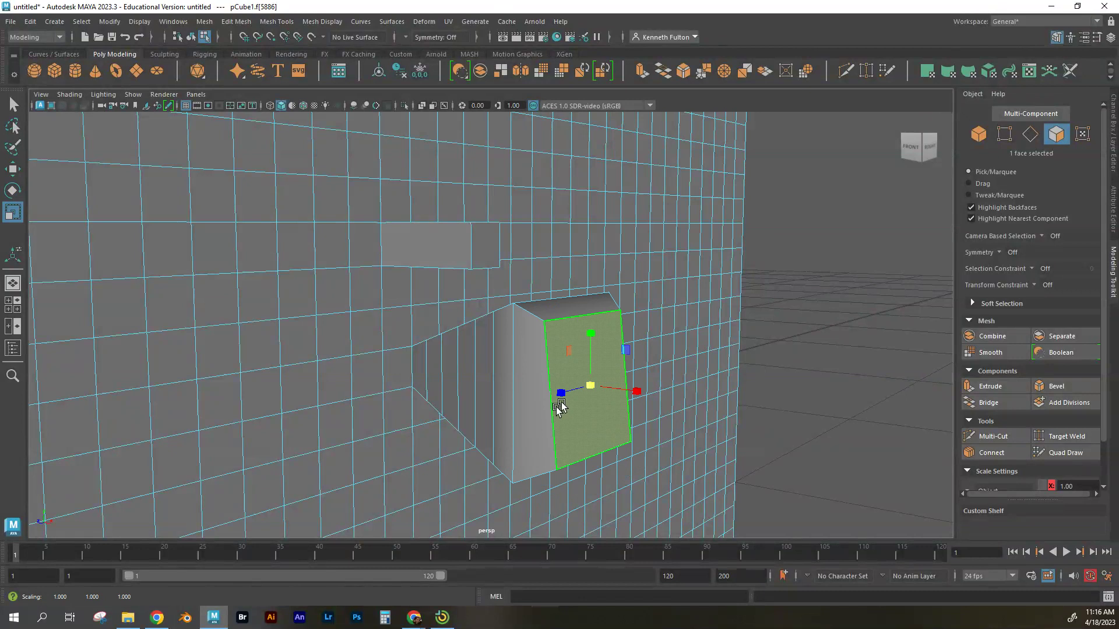
pyautogui.press('w')
pyautogui.moveTo(620, 389); pyautogui.dragTo(696, 396)
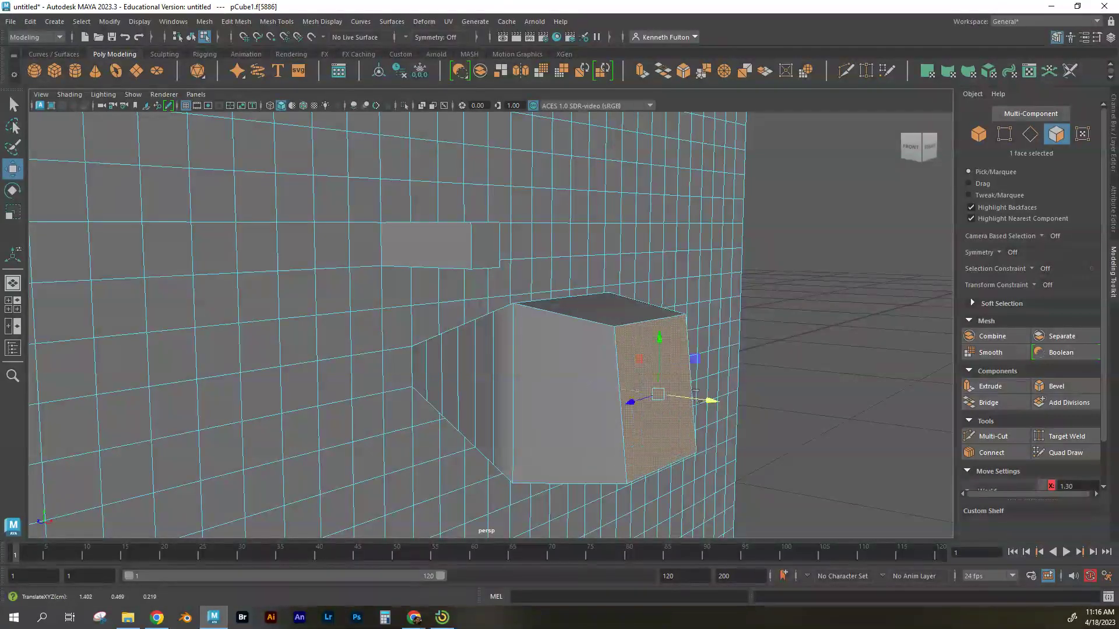
# Tilt the end face further, then extrude it outward and upward and scale it down to about 0.48
pyautogui.press('e')
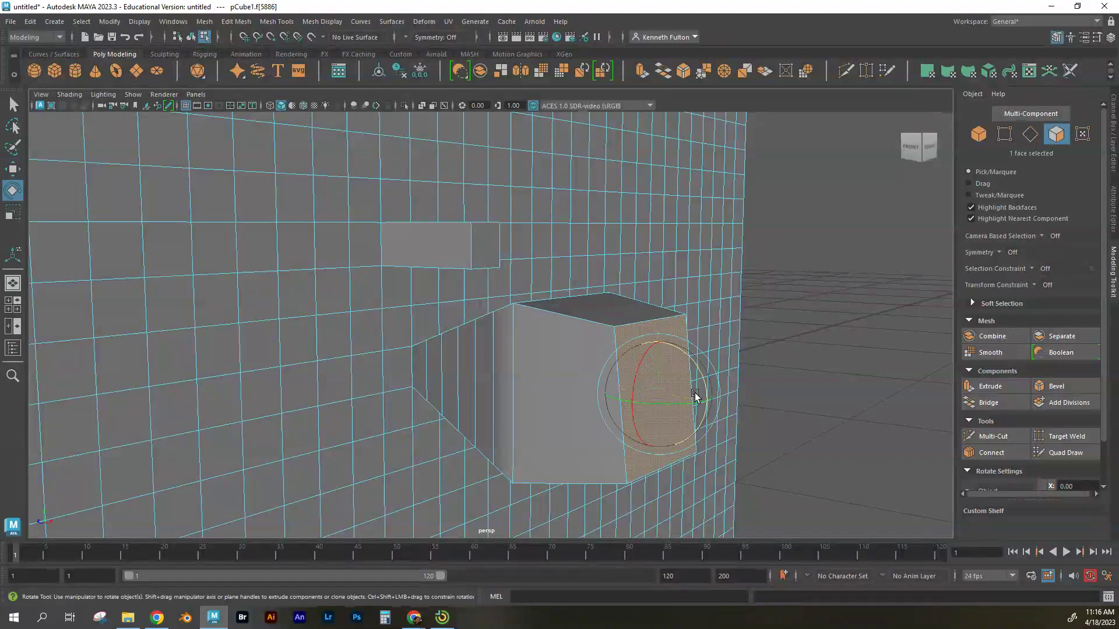
pyautogui.moveTo(690, 360)
pyautogui.mouseDown()
pyautogui.moveTo(676, 350)
pyautogui.moveTo(683, 357)
pyautogui.mouseUp()
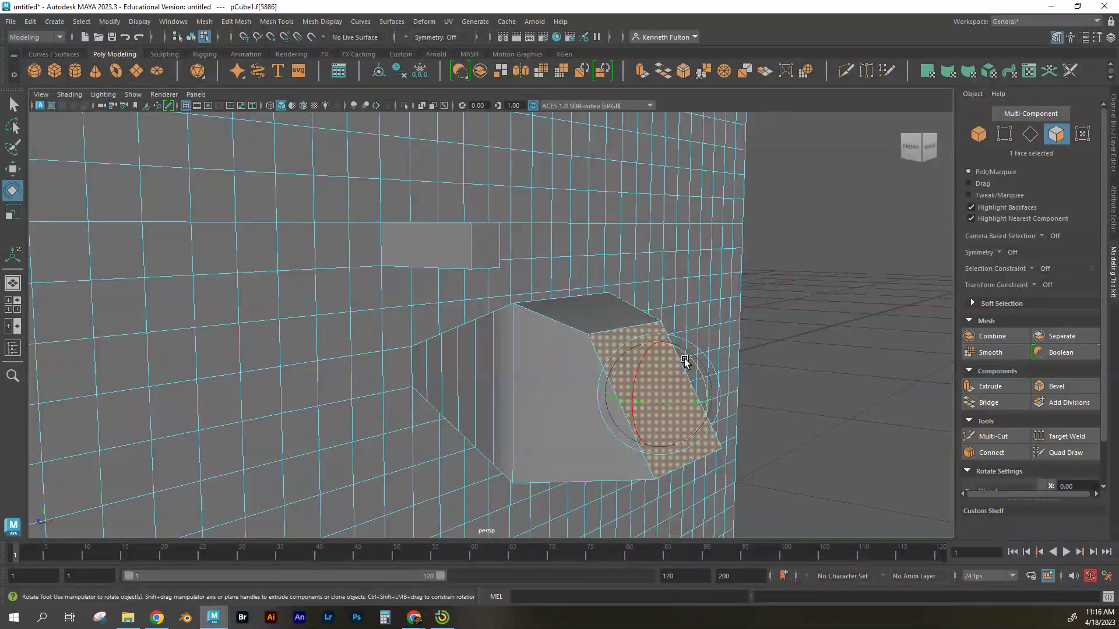
pyautogui.press('w')
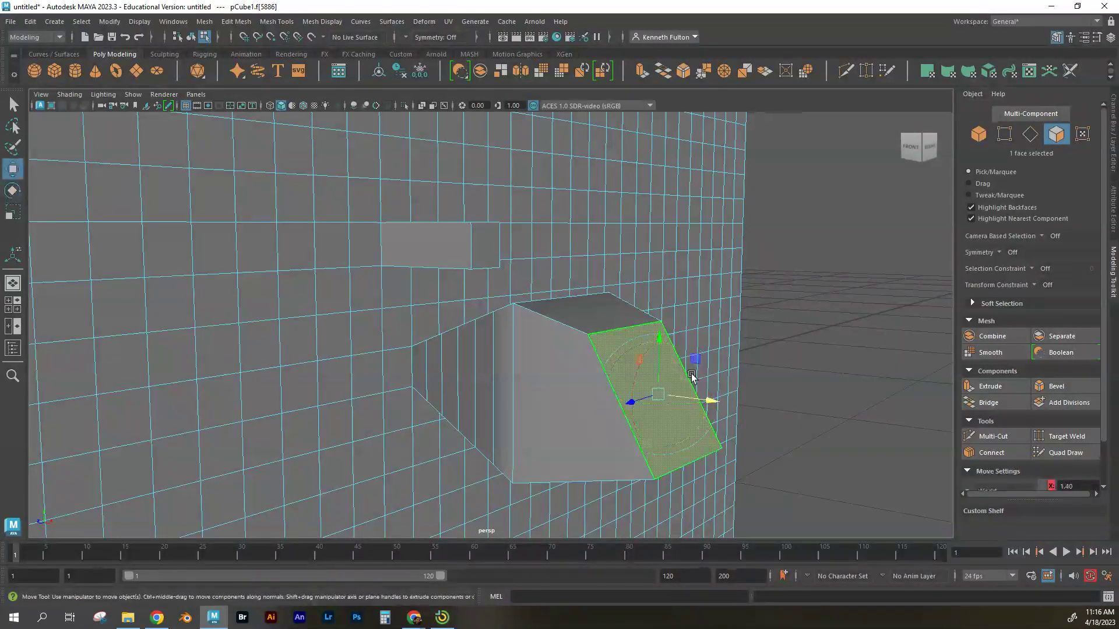
pyautogui.moveTo(695, 359)
pyautogui.keyDown('shift'); pyautogui.mouseDown()
pyautogui.moveTo(806, 292)
pyautogui.moveTo(809, 325)
pyautogui.moveTo(705, 358)
pyautogui.mouseUp(); pyautogui.keyUp('shift')
pyautogui.press('e')
pyautogui.press('r')
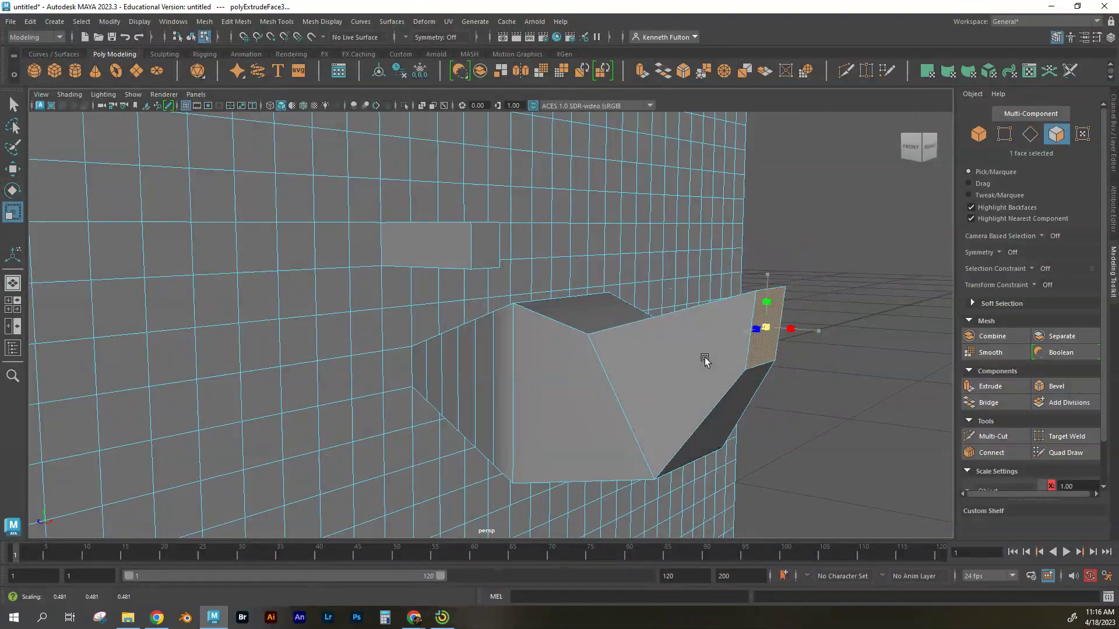
# Extrude the small end face outward along X to about 1.65
pyautogui.press('w')
pyautogui.keyDown('shift'); pyautogui.moveTo(767, 332); pyautogui.dragTo(909, 338); pyautogui.keyUp('shift')
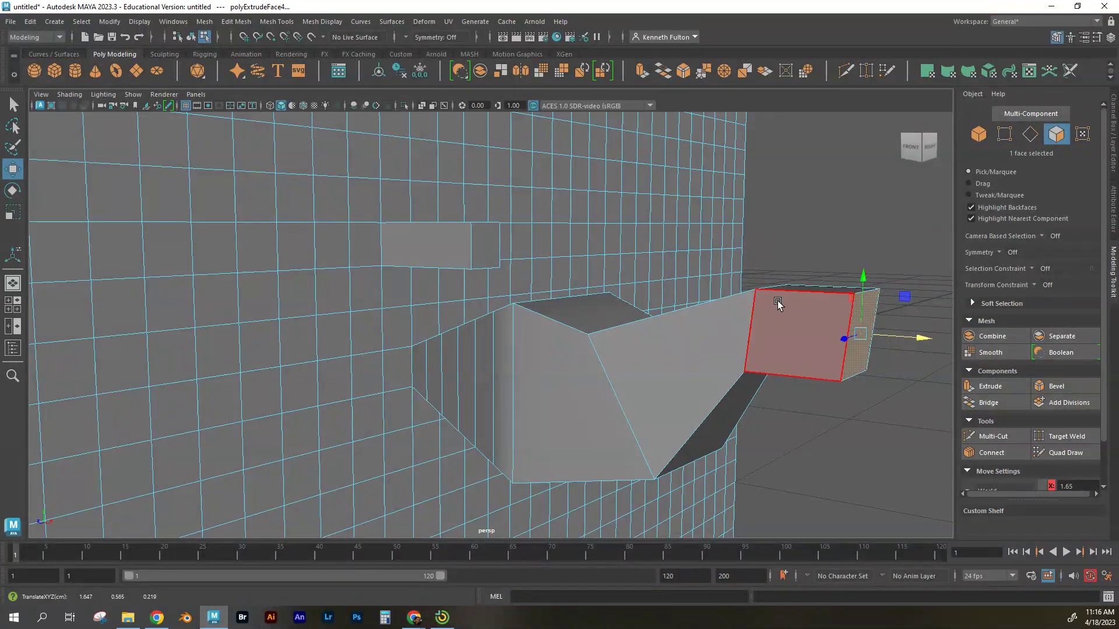
pyautogui.keyDown('alt'); pyautogui.moveTo(776, 399); pyautogui.dragTo(771, 377); pyautogui.keyUp('alt')
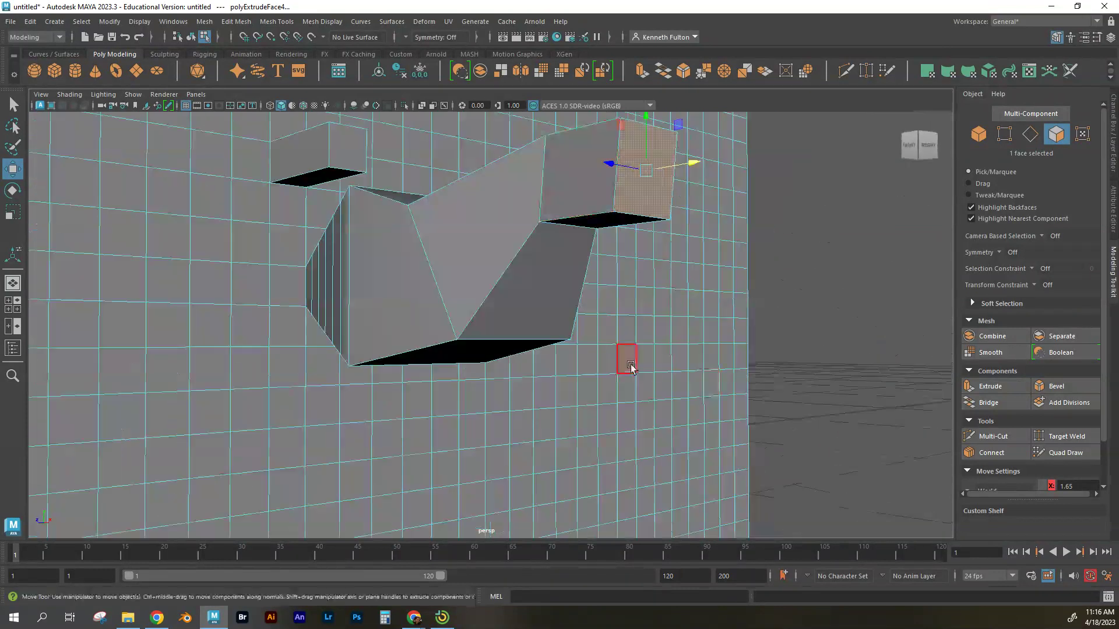
pyautogui.keyDown('alt'); pyautogui.moveTo(632, 367); pyautogui.dragTo(625, 272); pyautogui.keyUp('alt')
pyautogui.keyDown('alt'); pyautogui.moveTo(474, 282); pyautogui.dragTo(487, 305); pyautogui.keyUp('alt')
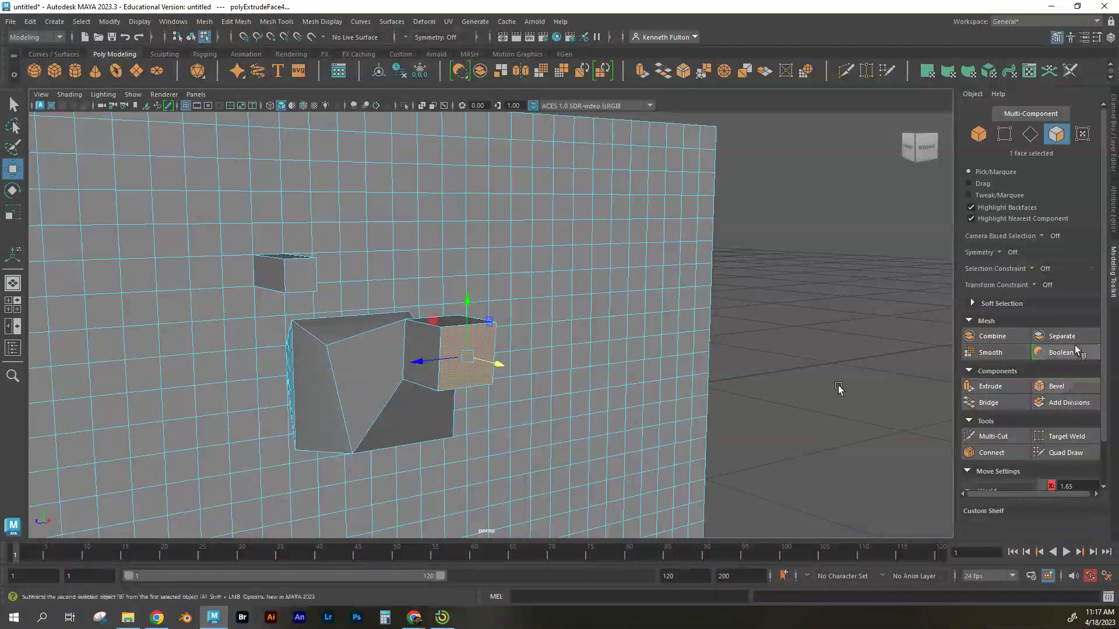
# Try extruding the end face with Divisions 6 and Thickness 0.4, and undo those settings
pyautogui.click(1002, 388)
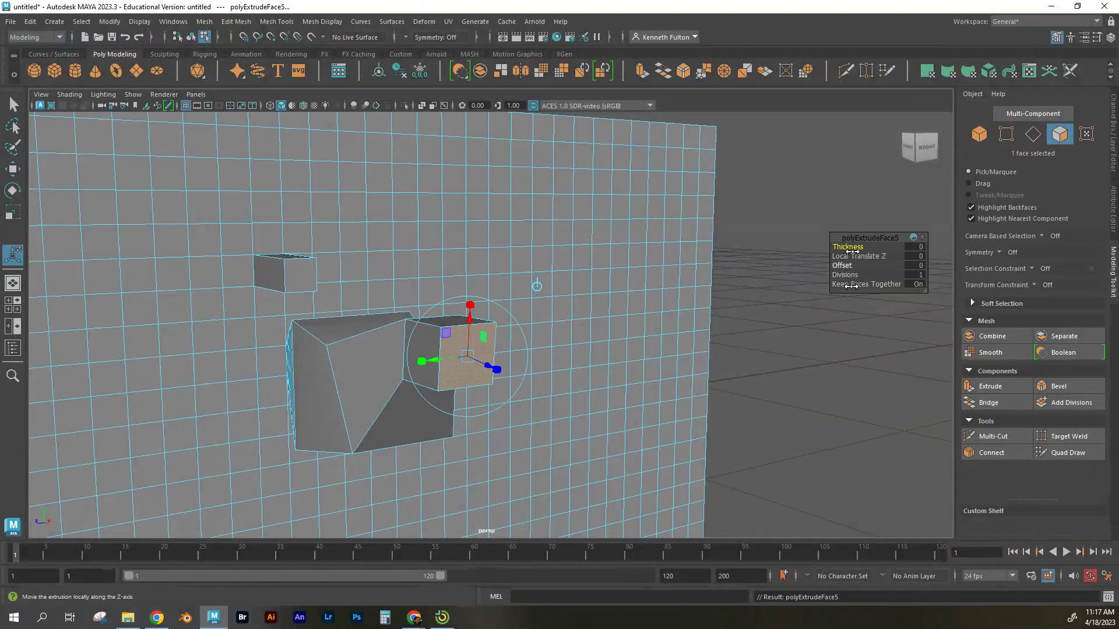
pyautogui.moveTo(845, 274); pyautogui.dragTo(874, 274)
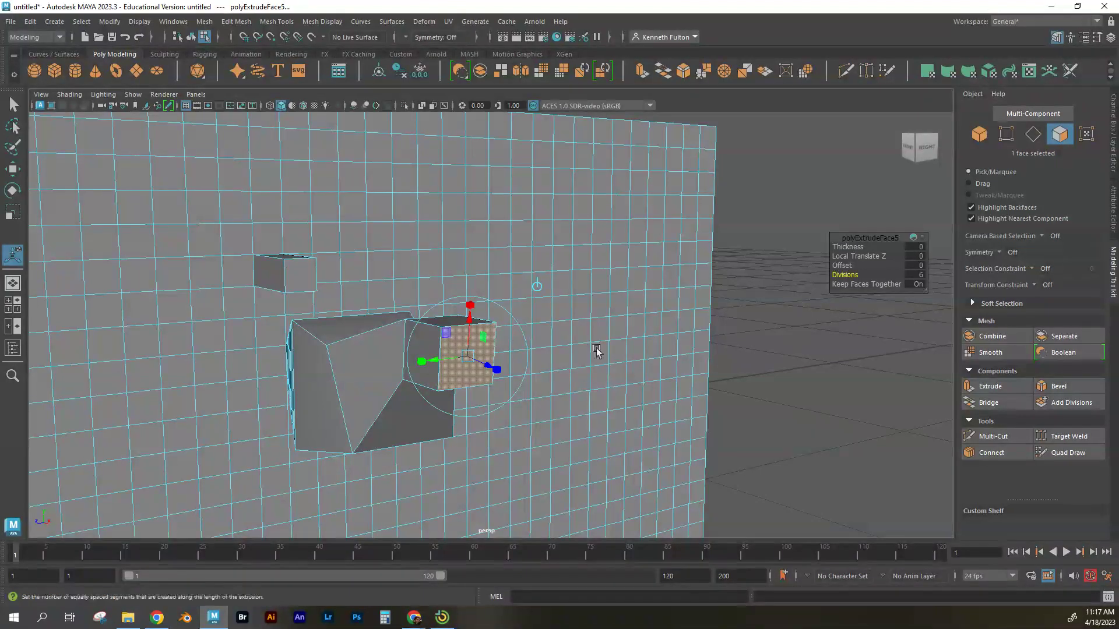
pyautogui.click(854, 247)
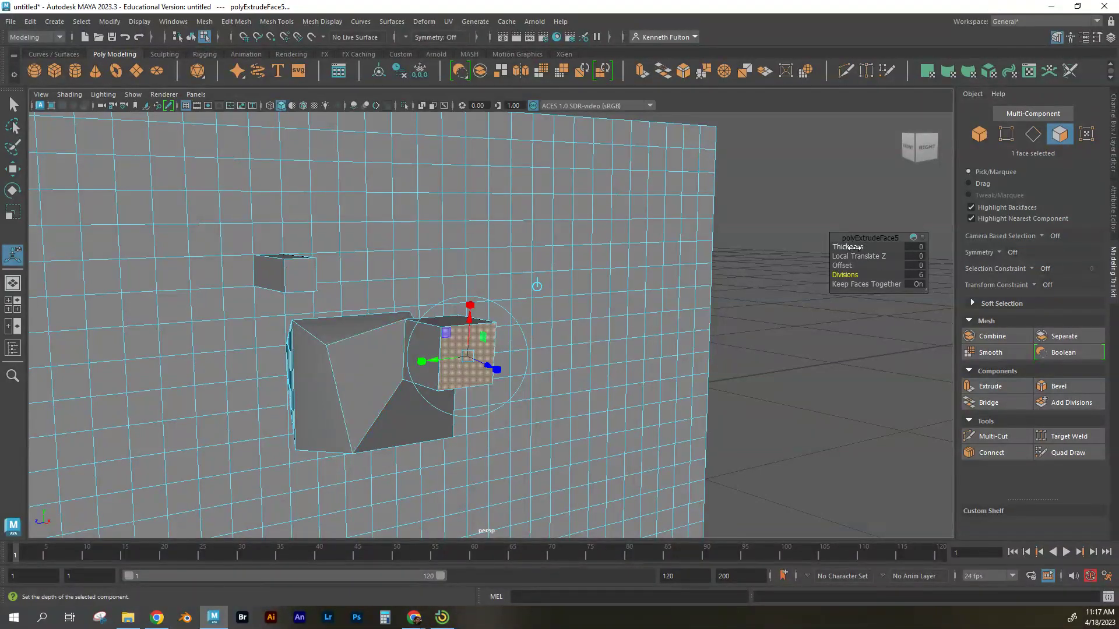
pyautogui.moveTo(855, 247); pyautogui.dragTo(855, 247)
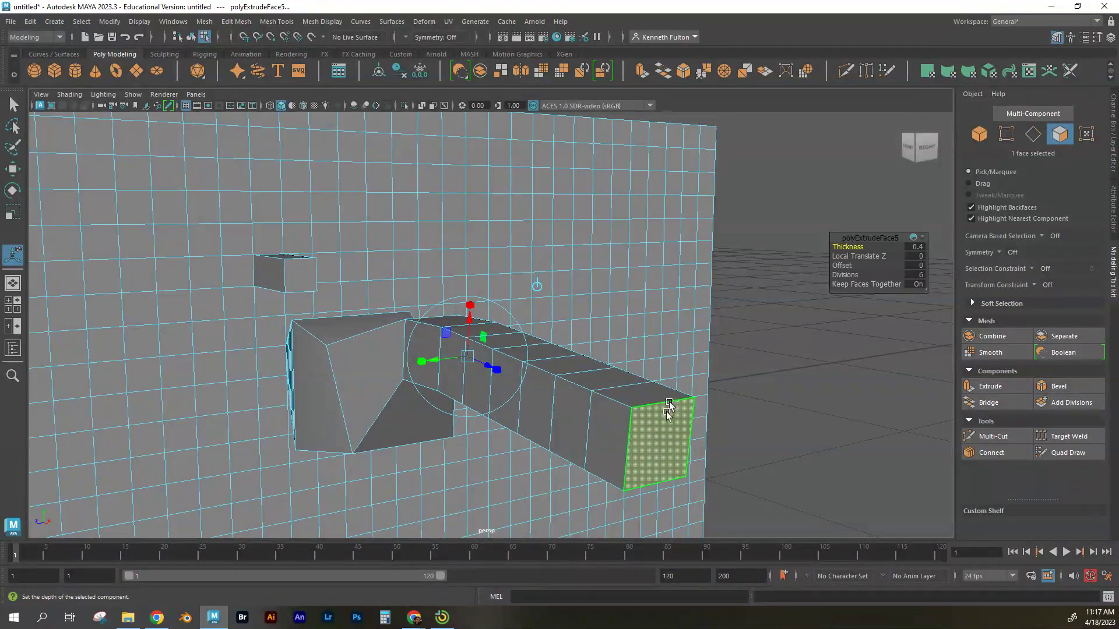
pyautogui.hotkey('ctrl', 'z')
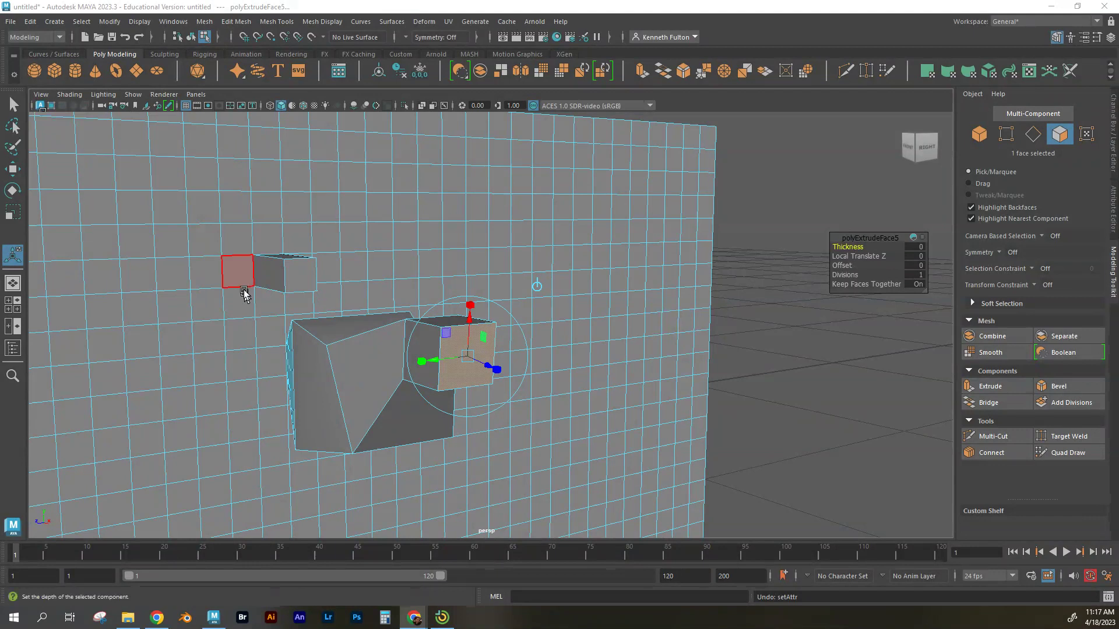
# Leave the extrusion and select a single face near the middle of the cube's front side
pyautogui.keyDown('alt'); pyautogui.moveTo(228, 295); pyautogui.dragTo(345, 304); pyautogui.keyUp('alt')
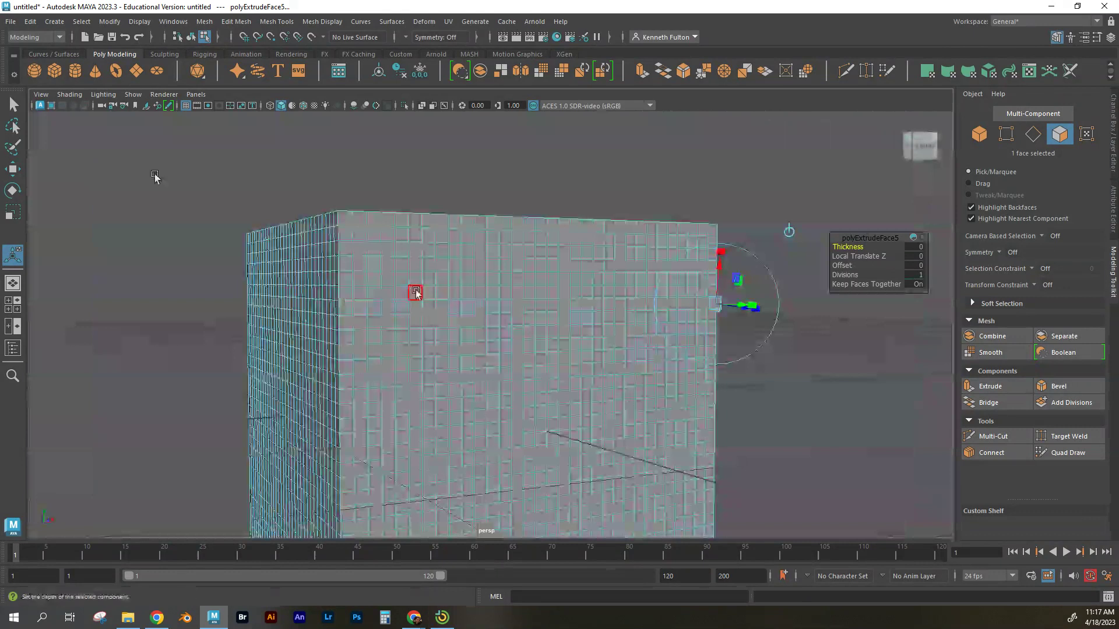
pyautogui.click(12, 106)
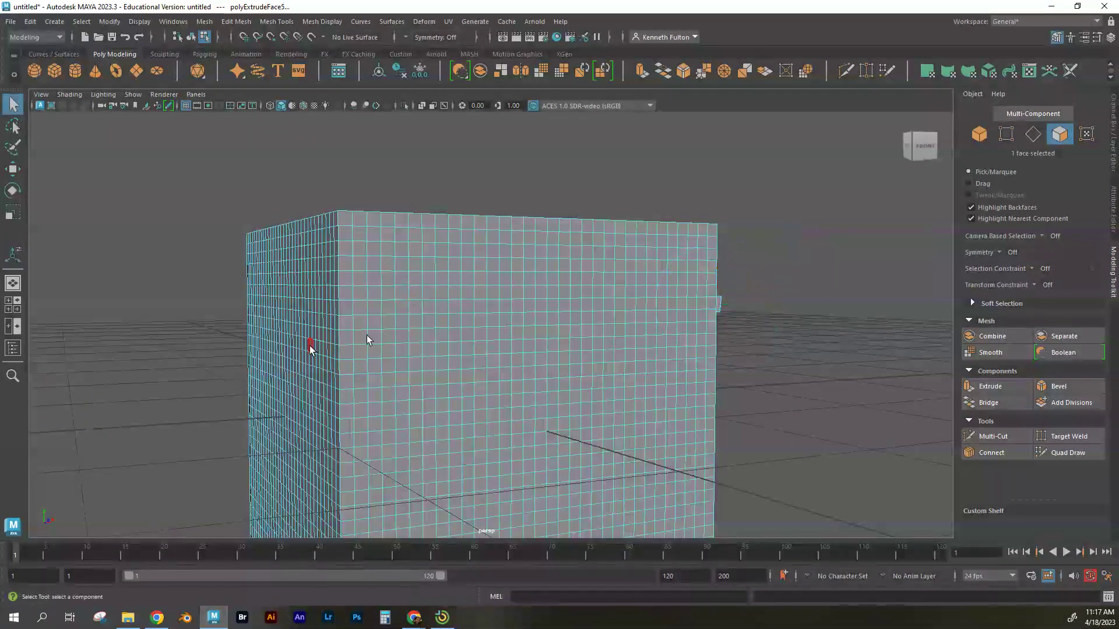
pyautogui.scroll(2, 506, 334)
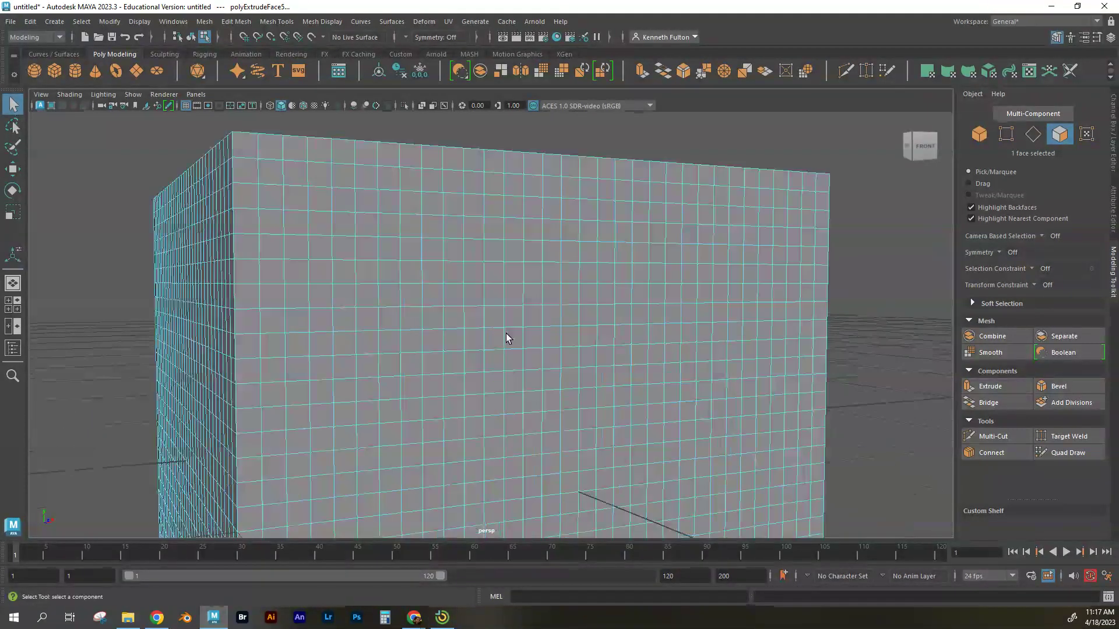
pyautogui.click(512, 316)
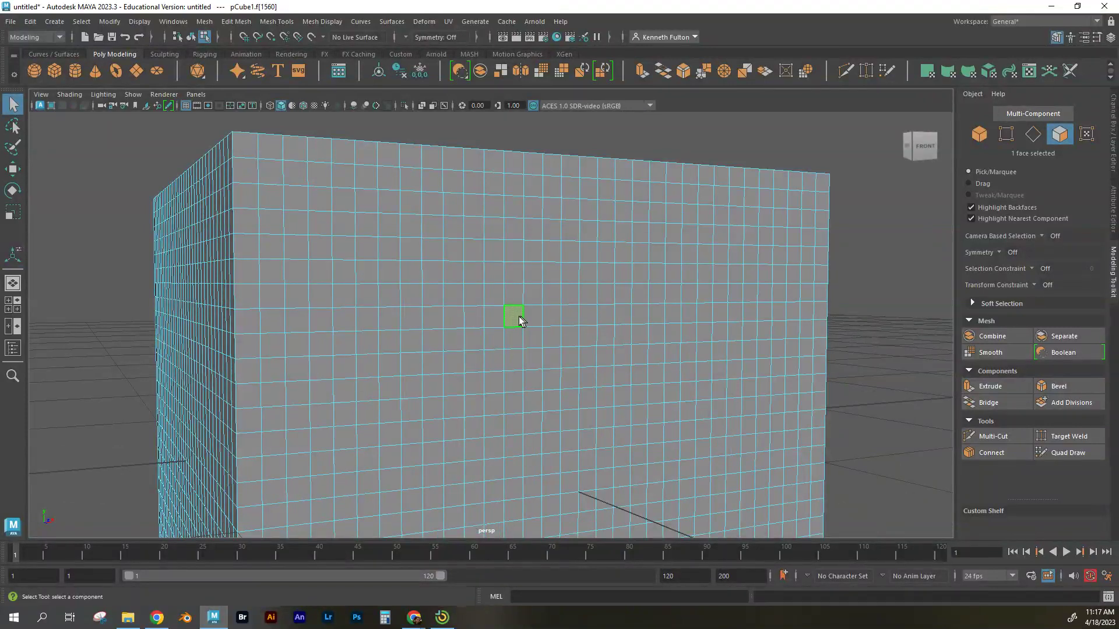
# Try pulling the selected front face outward along Z to about 1.64, and undo the moves
pyautogui.press('w')
pyautogui.keyDown('alt'); pyautogui.moveTo(526, 350); pyautogui.dragTo(526, 452); pyautogui.keyUp('alt')
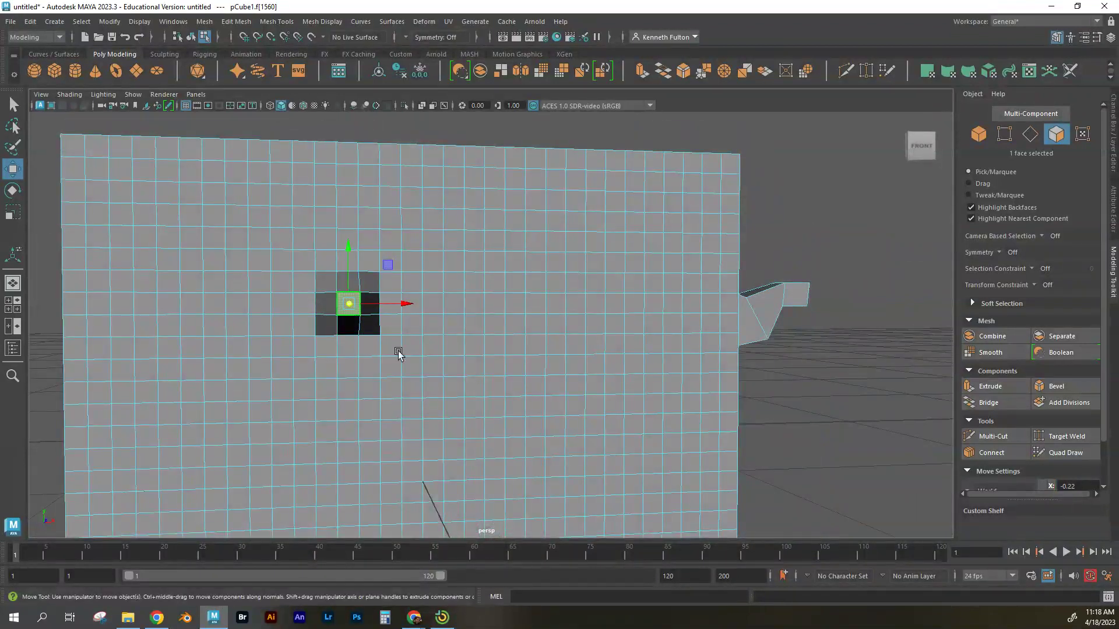
pyautogui.keyDown('alt'); pyautogui.moveTo(394, 342); pyautogui.dragTo(414, 361); pyautogui.keyUp('alt')
pyautogui.moveTo(504, 417); pyautogui.dragTo(582, 471, button='middle')
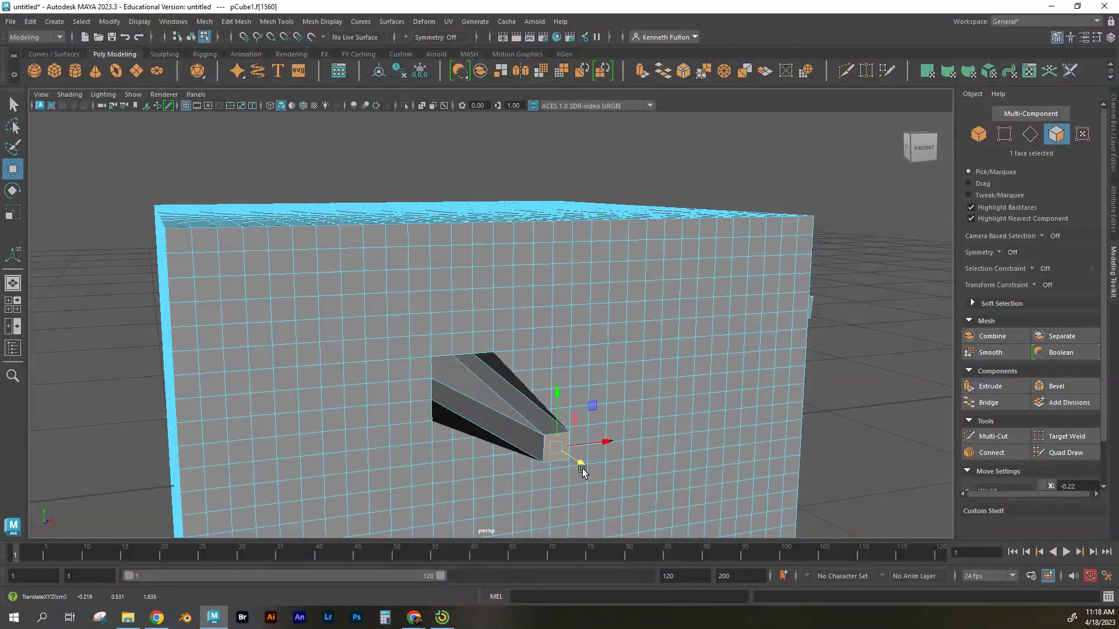
pyautogui.hotkey('ctrl', 'z')
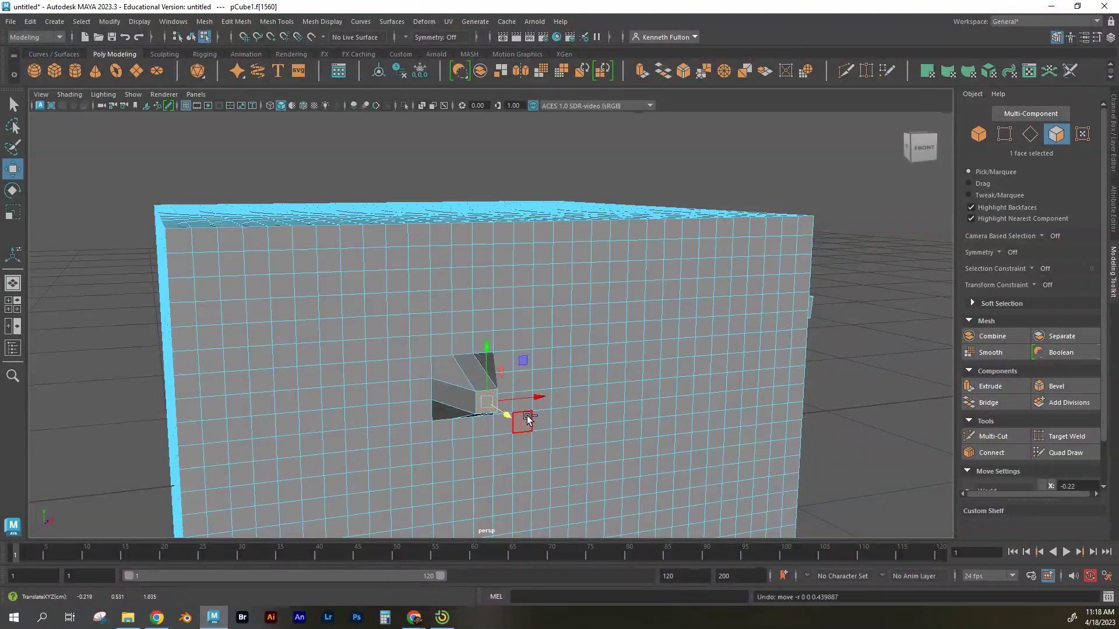
pyautogui.hotkey('ctrl', 'z')
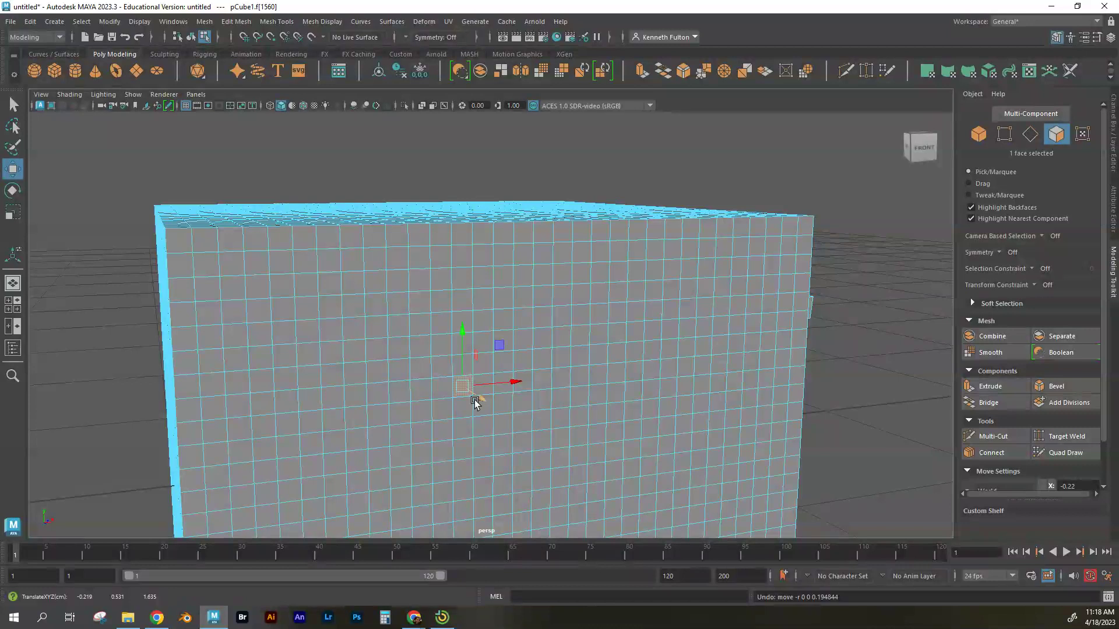
# Turn on Soft Selection, pull the front face outward along Z to about 1.28, and undo the pull
pyautogui.press('b')
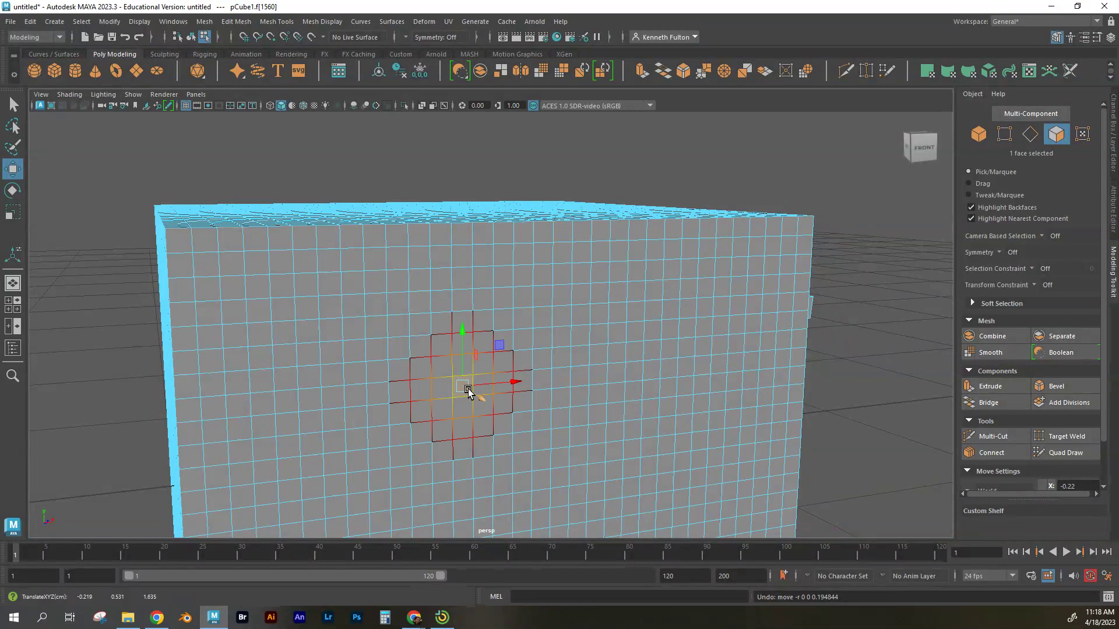
pyautogui.moveTo(477, 392); pyautogui.dragTo(515, 434)
pyautogui.hotkey('ctrl', 'z')
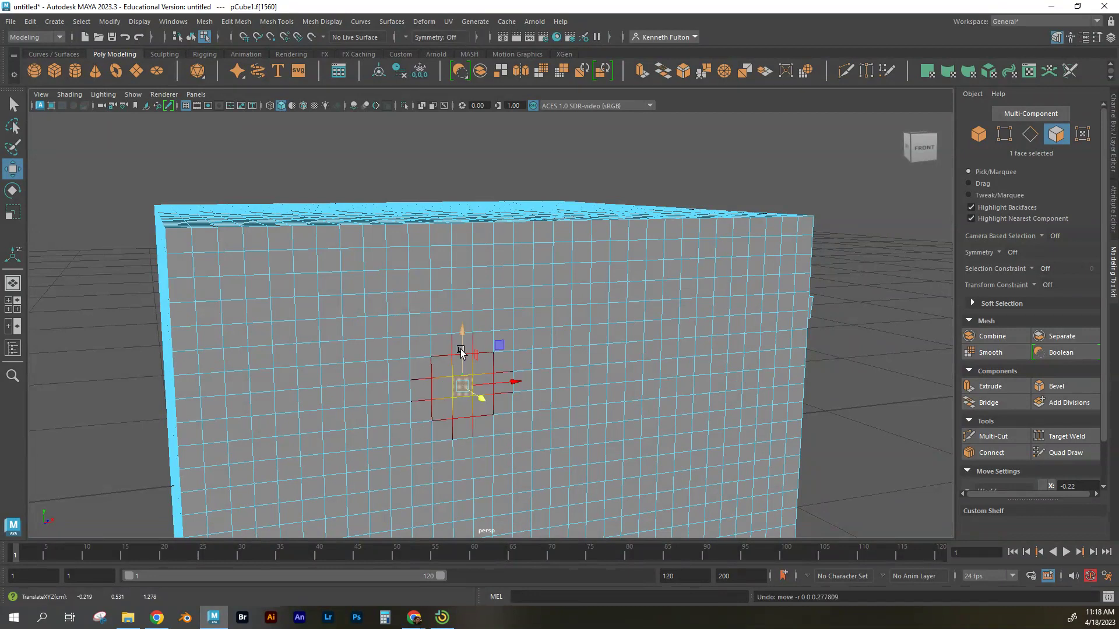
# Widen the Soft Selection falloff over most of the front side and pull the face outward along Z into a rounded bulge
pyautogui.moveTo(530, 381); pyautogui.dragTo(714, 385)
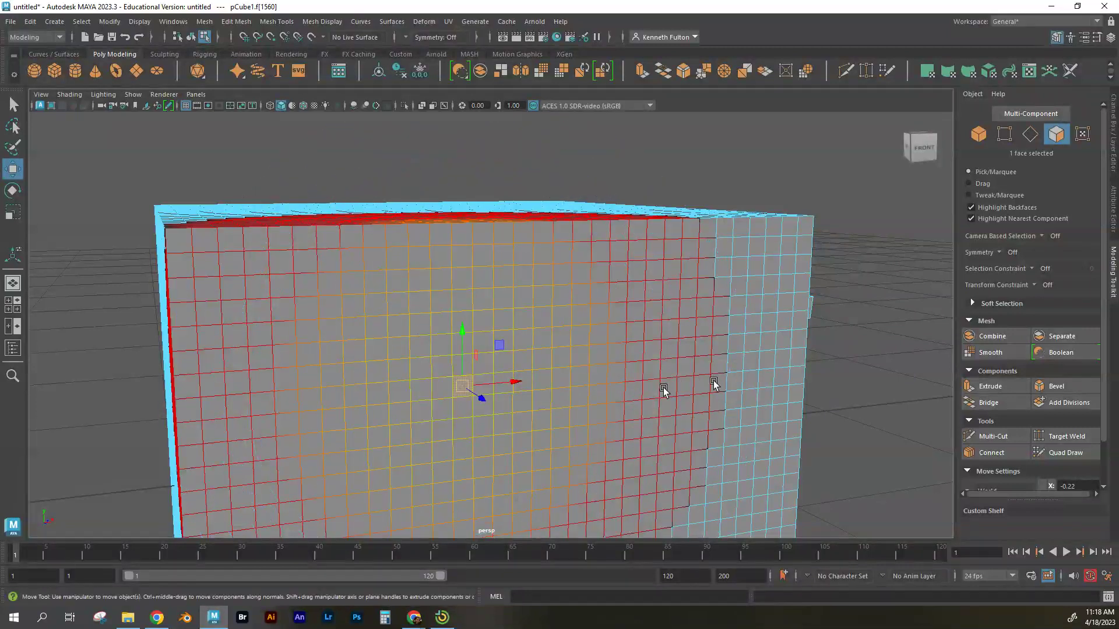
pyautogui.scroll(-3, 595, 398)
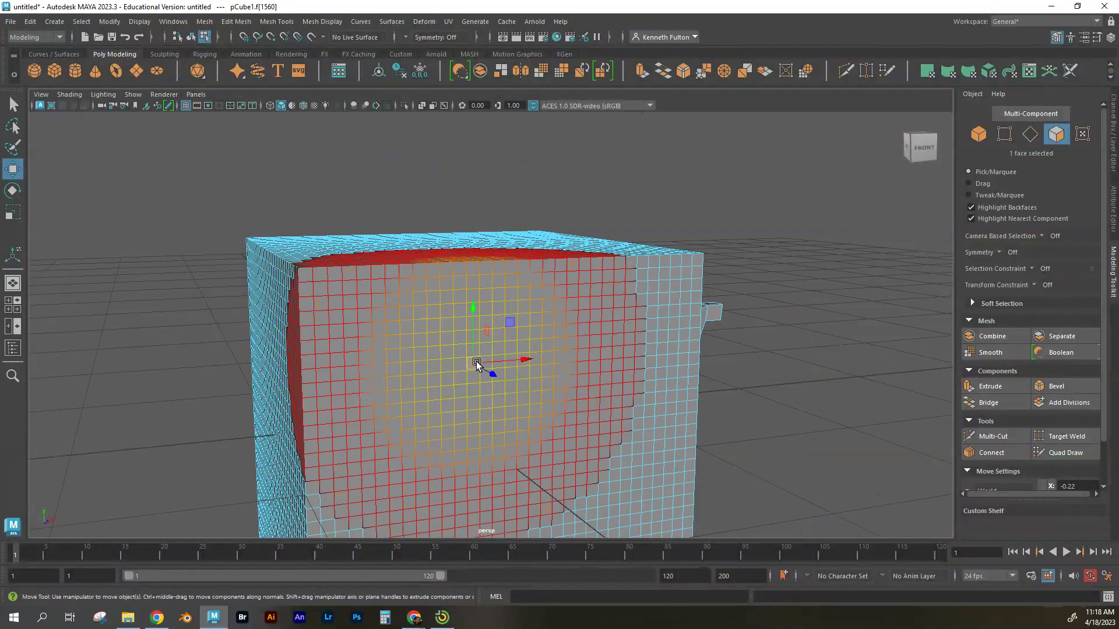
pyautogui.moveTo(491, 373); pyautogui.dragTo(573, 446)
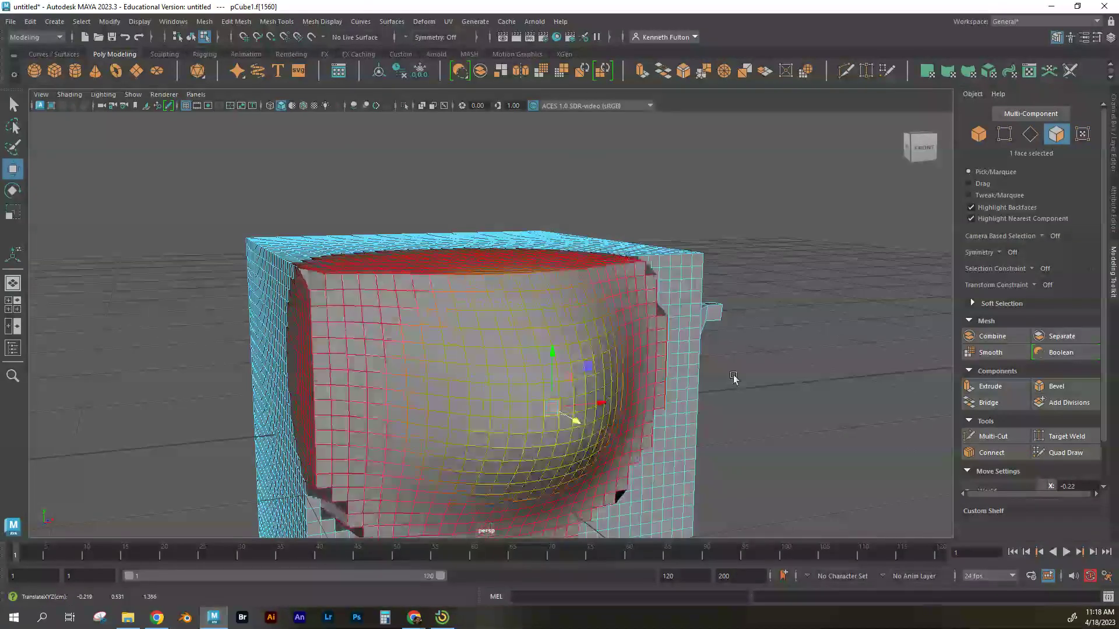
pyautogui.hotkey('ctrl', 'z')
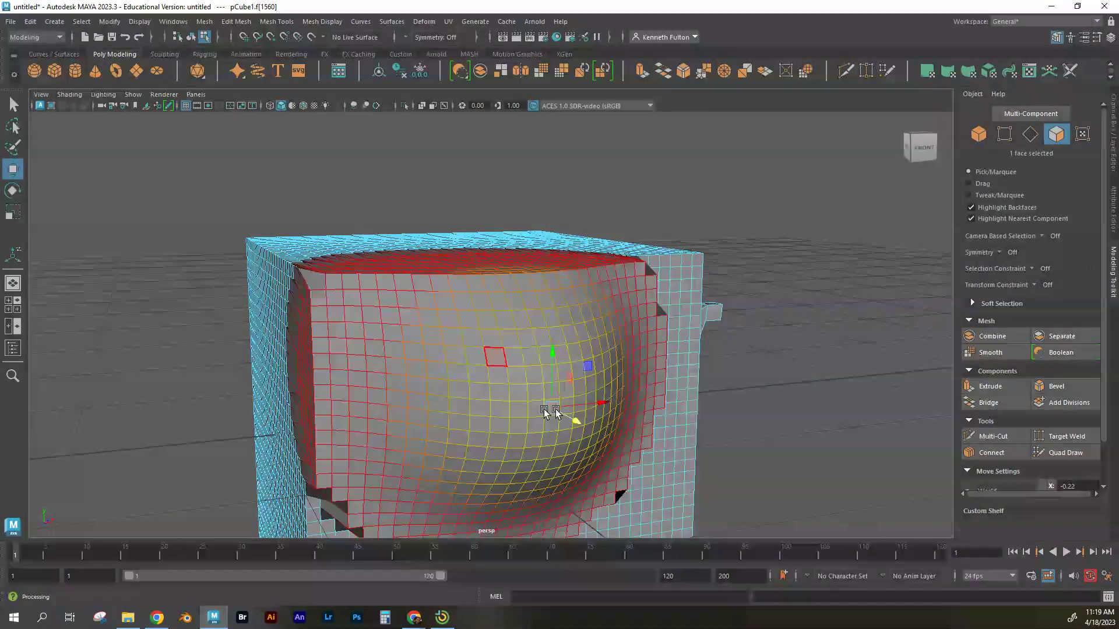
pyautogui.click(17, 262)
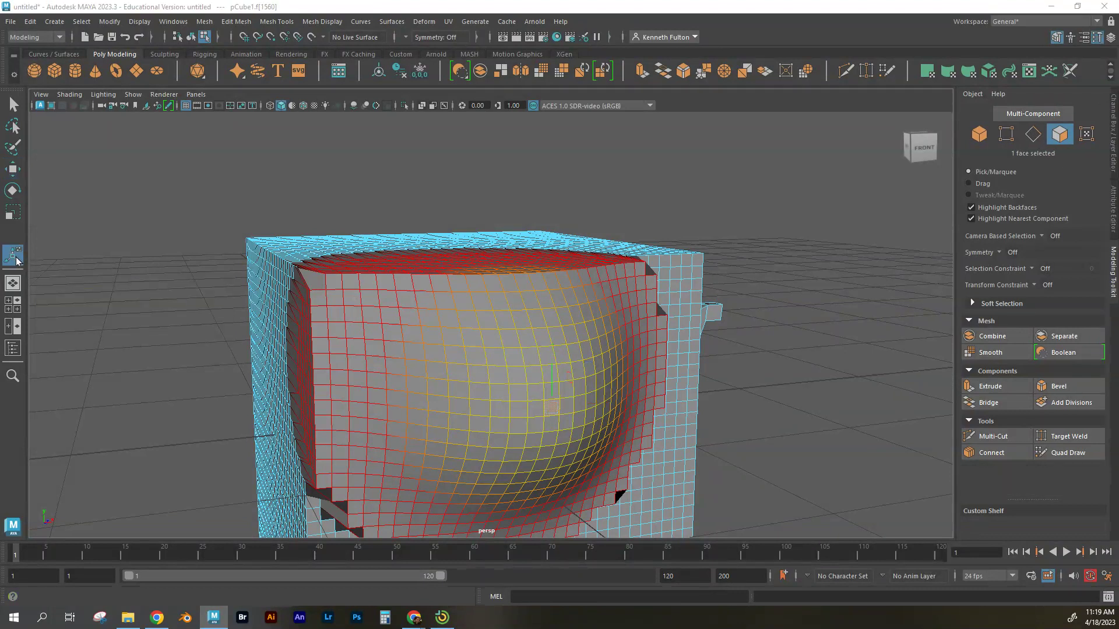
pyautogui.doubleClick(17, 261)
pyautogui.moveTo(157, 130)
pyautogui.mouseDown()
pyautogui.moveTo(176, 118)
pyautogui.moveTo(170, 125)
pyautogui.mouseUp()
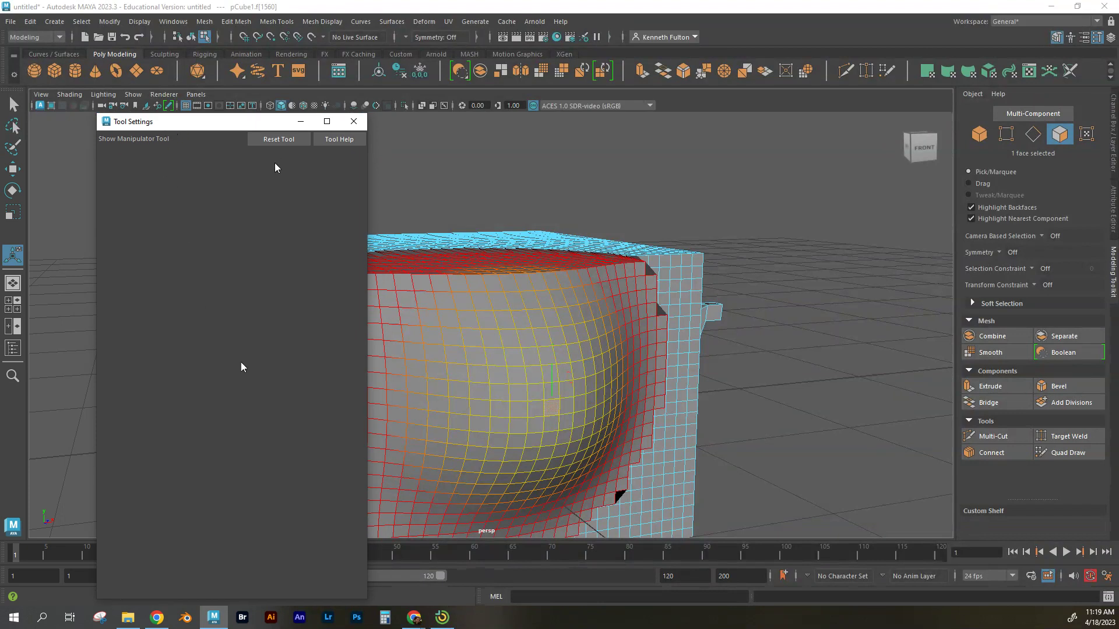
pyautogui.moveTo(216, 127); pyautogui.dragTo(195, 150)
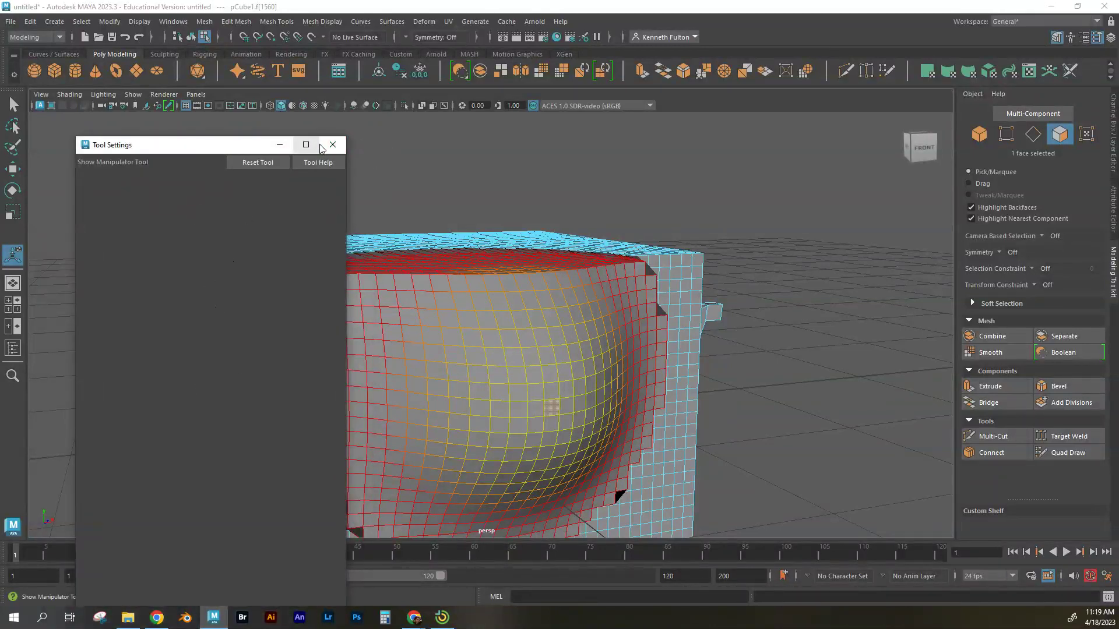
pyautogui.click(341, 147)
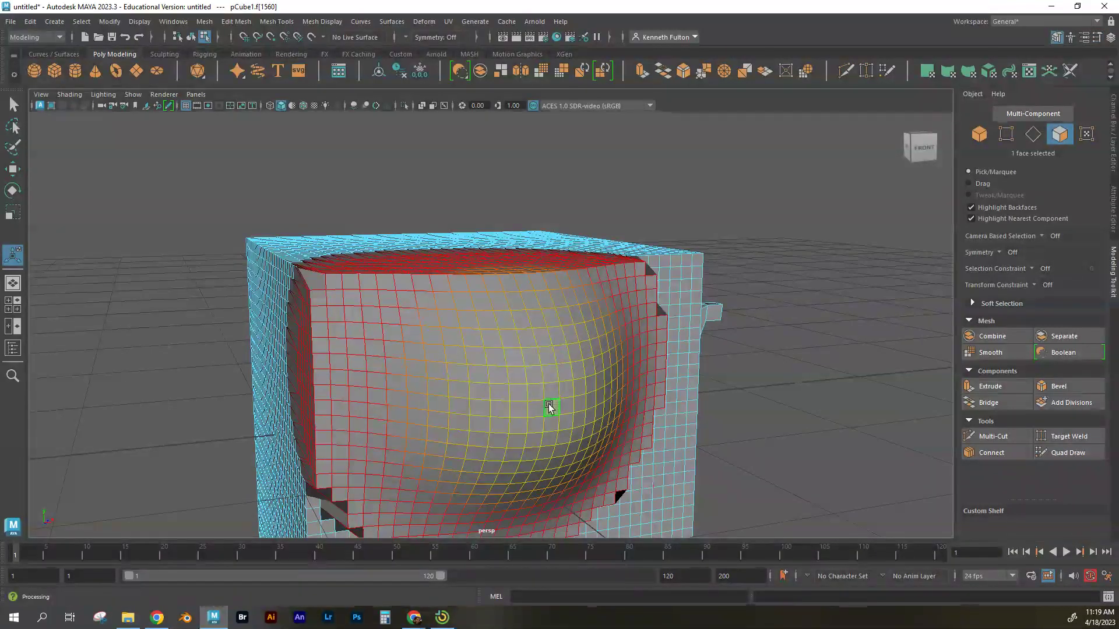
# Undo the stray face selection, the Soft Selection bulge and the widened falloff on the cube's front side
pyautogui.moveTo(524, 404); pyautogui.dragTo(500, 441)
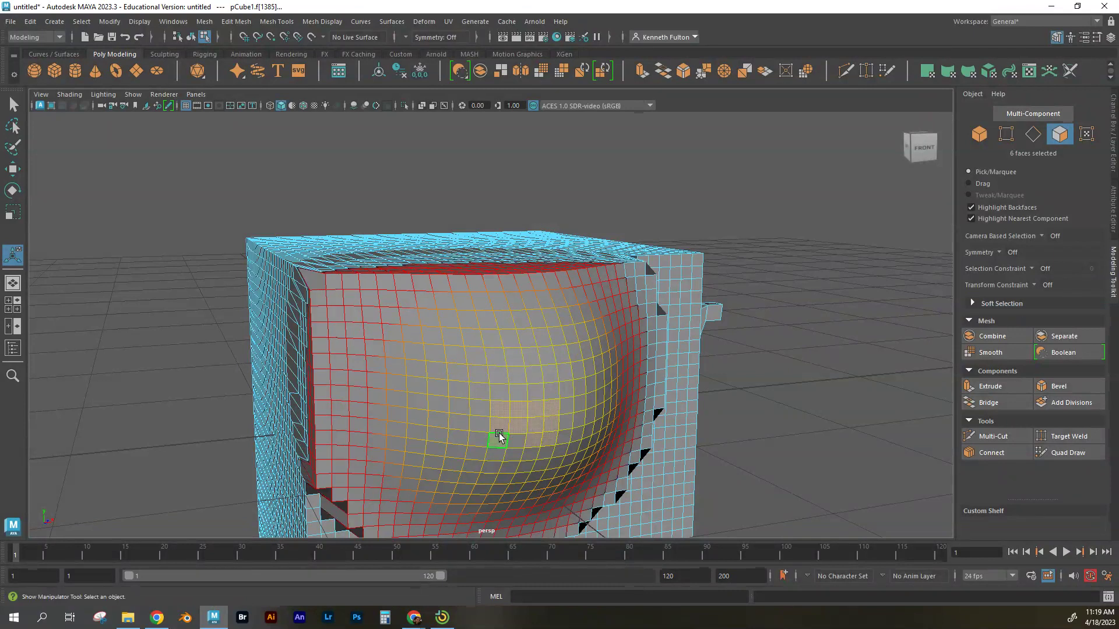
pyautogui.hotkey('ctrl', 'z')
pyautogui.hotkey('ctrl', 'z')
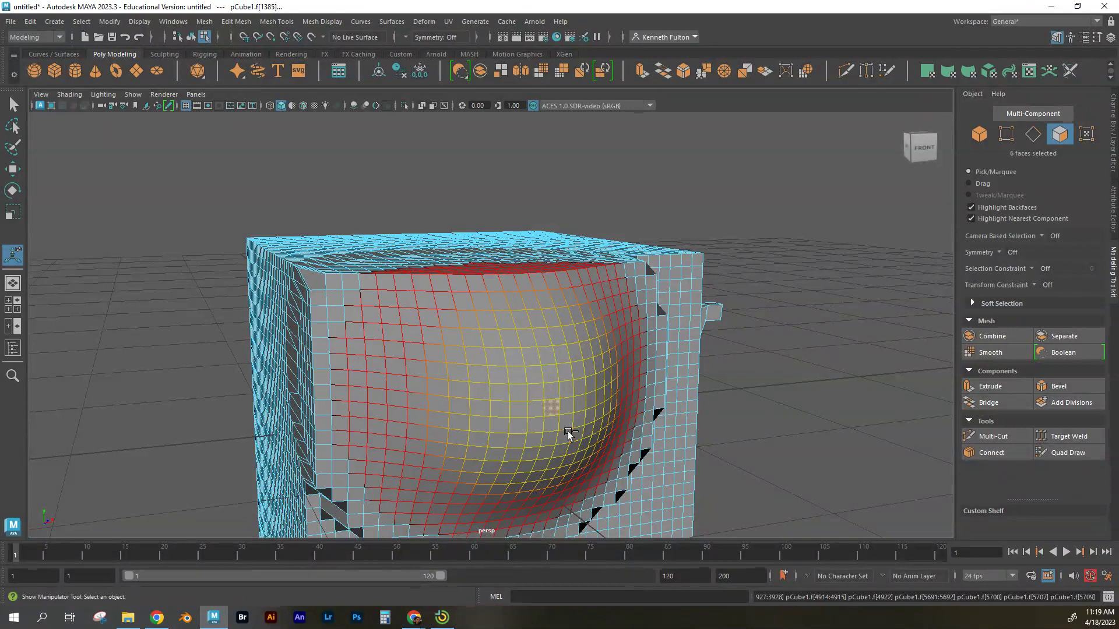
pyautogui.hotkey('ctrl', 'z')
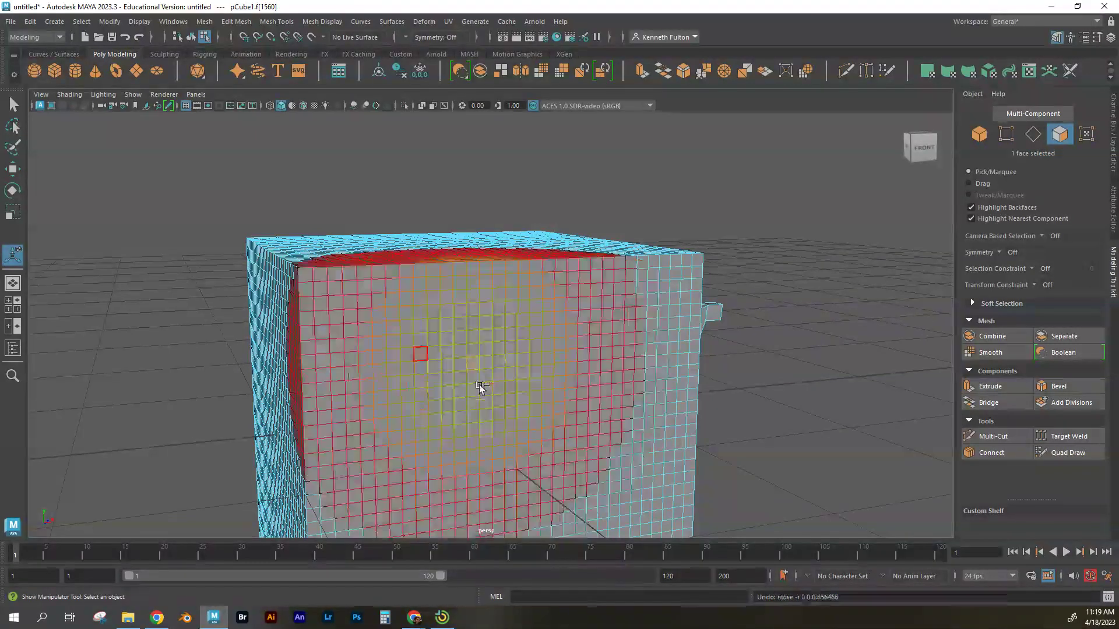
pyautogui.hotkey('ctrl', 'z')
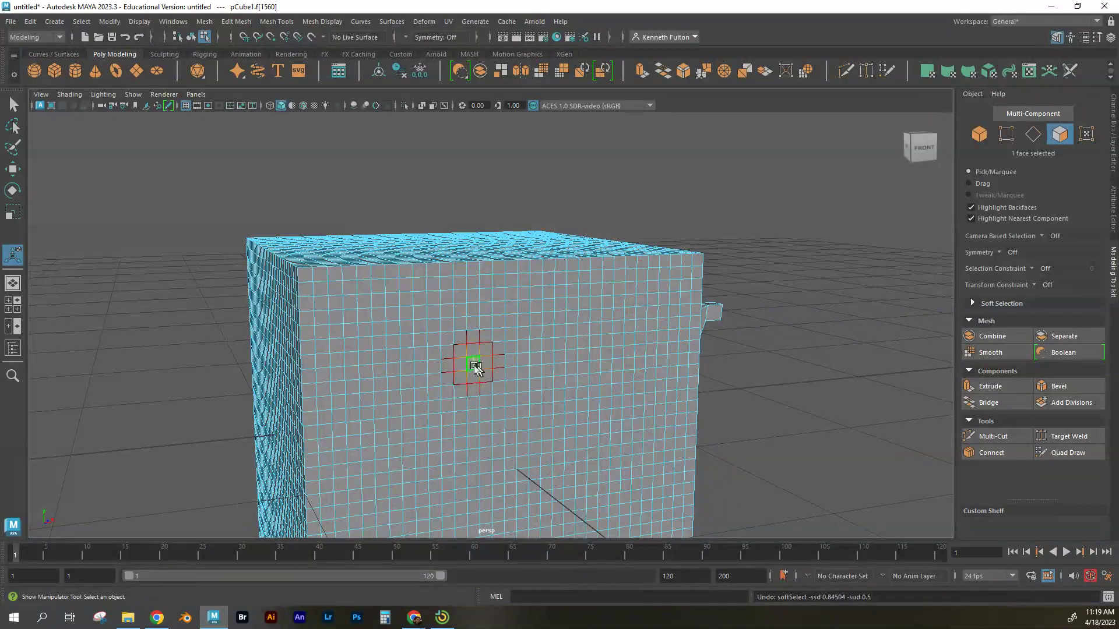
# Shrink the Paint Selection brush, paint-select a patch of faces near the middle of the front side, and check the cube's back
pyautogui.moveTo(475, 368)
pyautogui.mouseDown()
pyautogui.moveTo(545, 350)
pyautogui.moveTo(477, 364)
pyautogui.mouseUp()
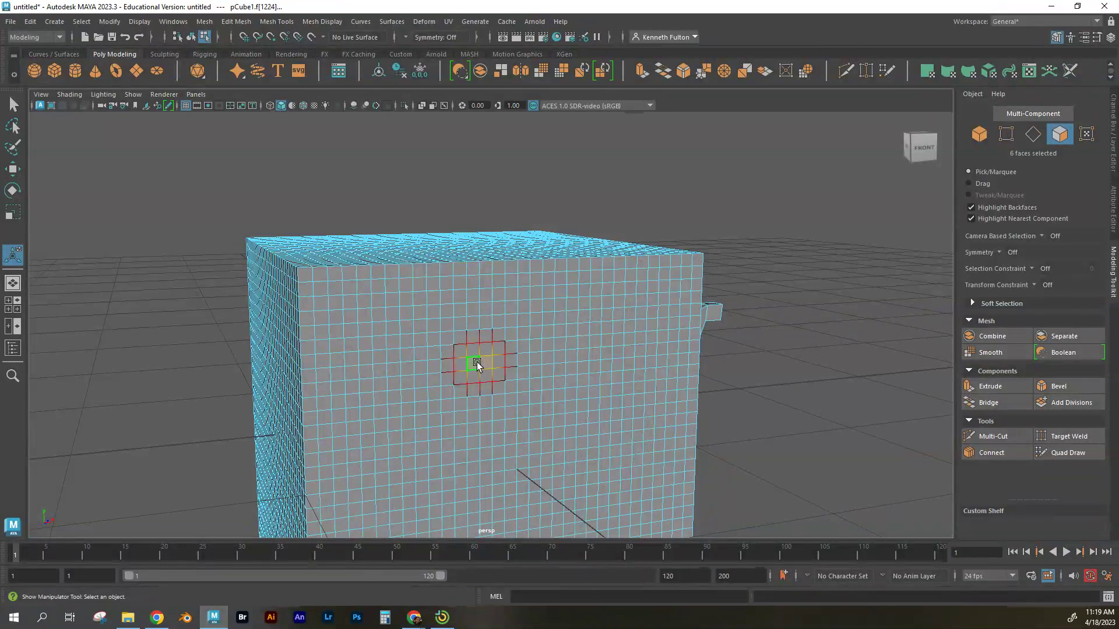
pyautogui.press('w')
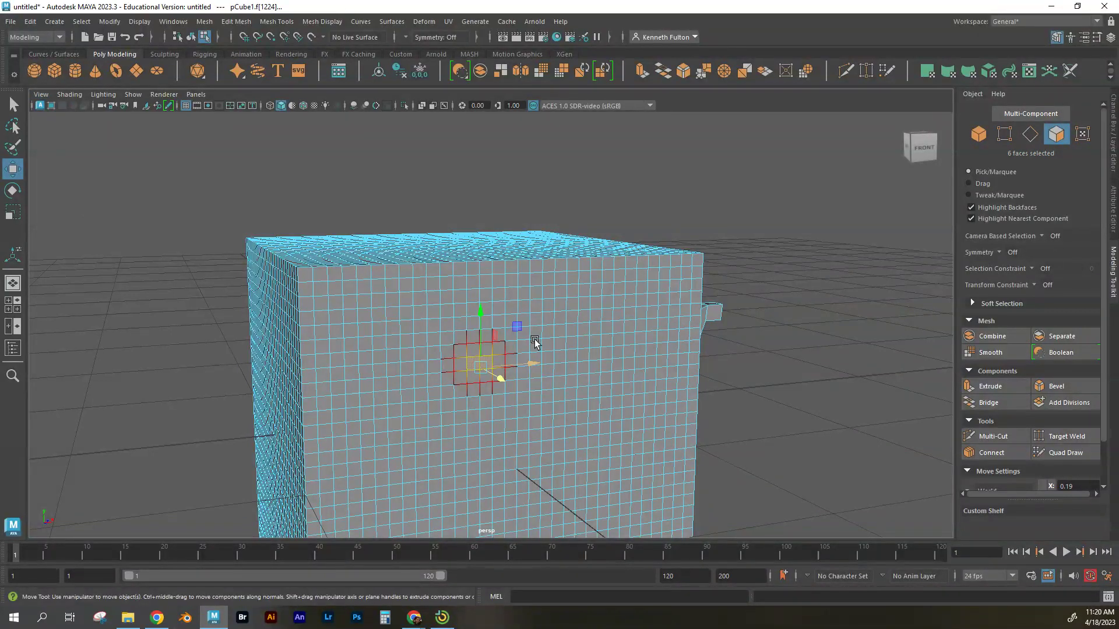
pyautogui.click(14, 149)
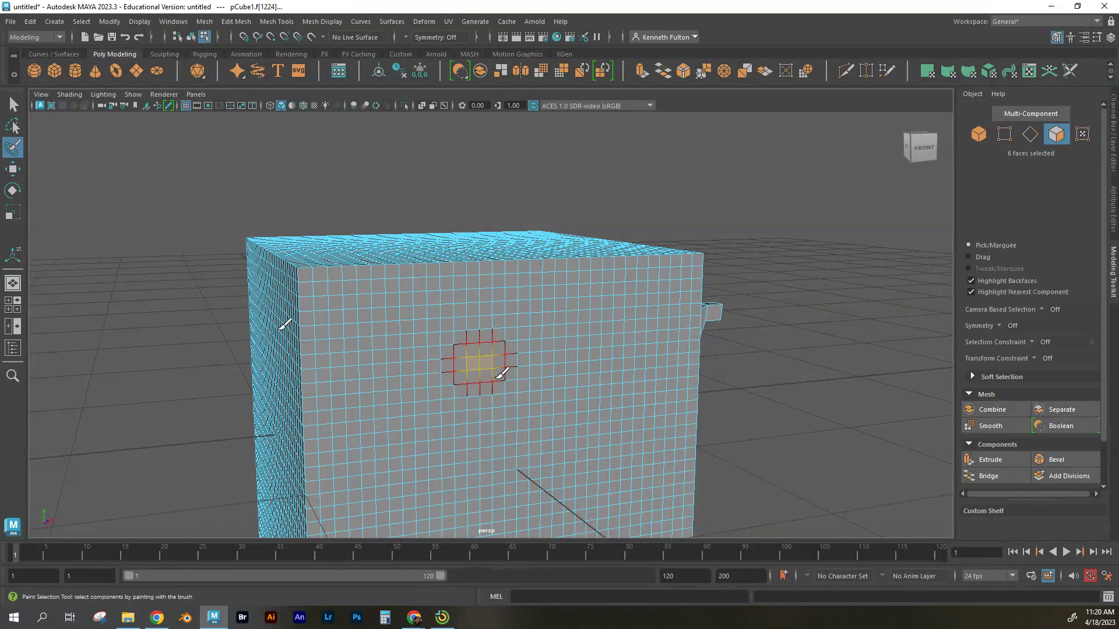
pyautogui.hotkey('ctrl', 'z')
pyautogui.hotkey('ctrl', 'z')
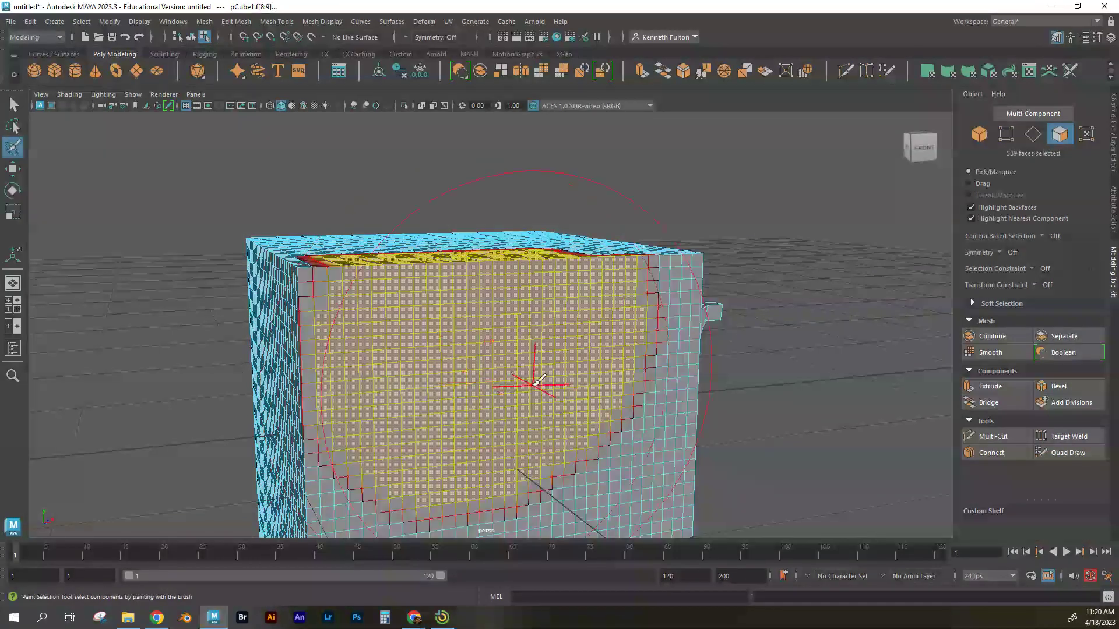
pyautogui.moveTo(530, 373)
pyautogui.mouseDown()
pyautogui.moveTo(487, 384)
pyautogui.moveTo(447, 427)
pyautogui.mouseUp()
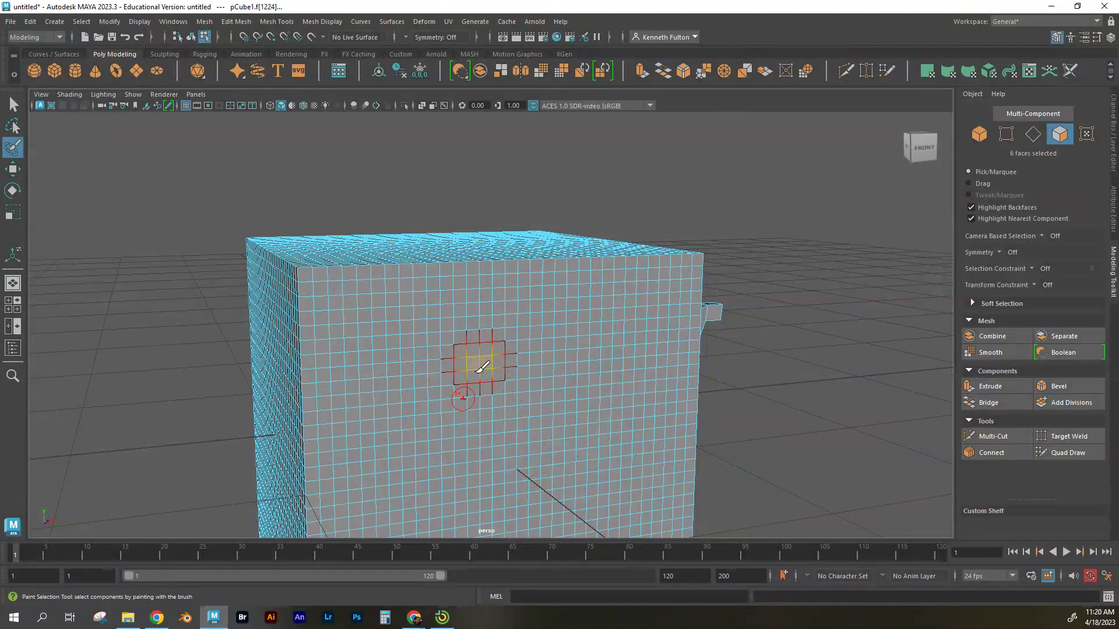
pyautogui.moveTo(492, 365)
pyautogui.mouseDown()
pyautogui.moveTo(489, 392)
pyautogui.moveTo(504, 366)
pyautogui.moveTo(478, 357)
pyautogui.moveTo(477, 373)
pyautogui.moveTo(515, 380)
pyautogui.moveTo(520, 356)
pyautogui.moveTo(503, 367)
pyautogui.moveTo(501, 395)
pyautogui.moveTo(693, 373)
pyautogui.mouseUp()
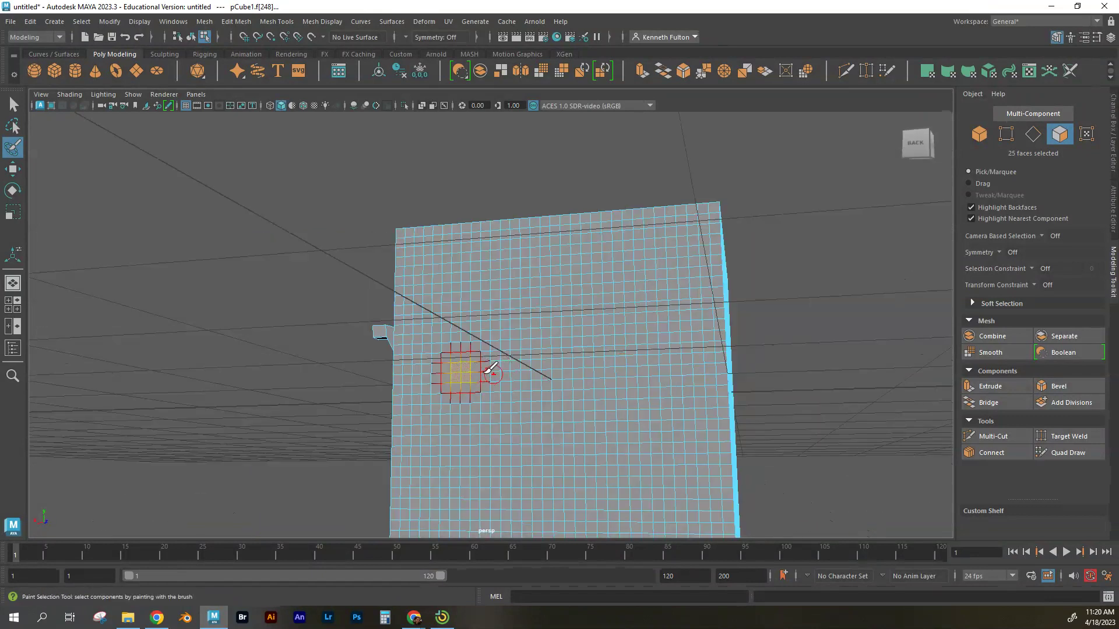
pyautogui.keyDown('alt'); pyautogui.moveTo(594, 348); pyautogui.dragTo(375, 368); pyautogui.keyUp('alt')
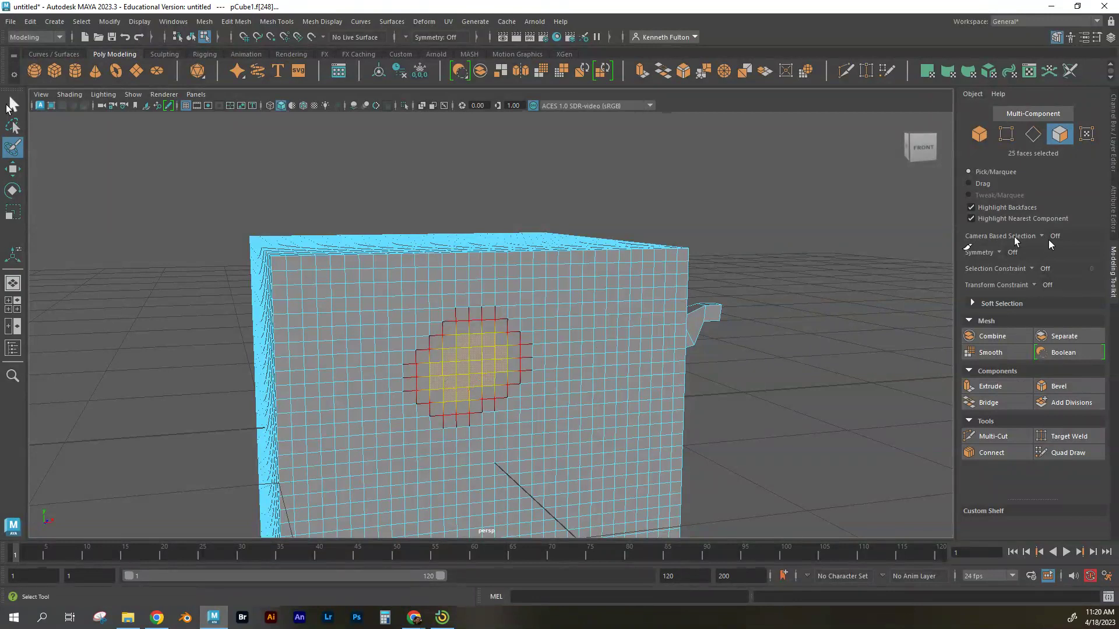
# Turn on Camera Based Selection and paint-select a rounded patch of faces near the middle of the cube's front side
pyautogui.press('q')
pyautogui.click(321, 320)
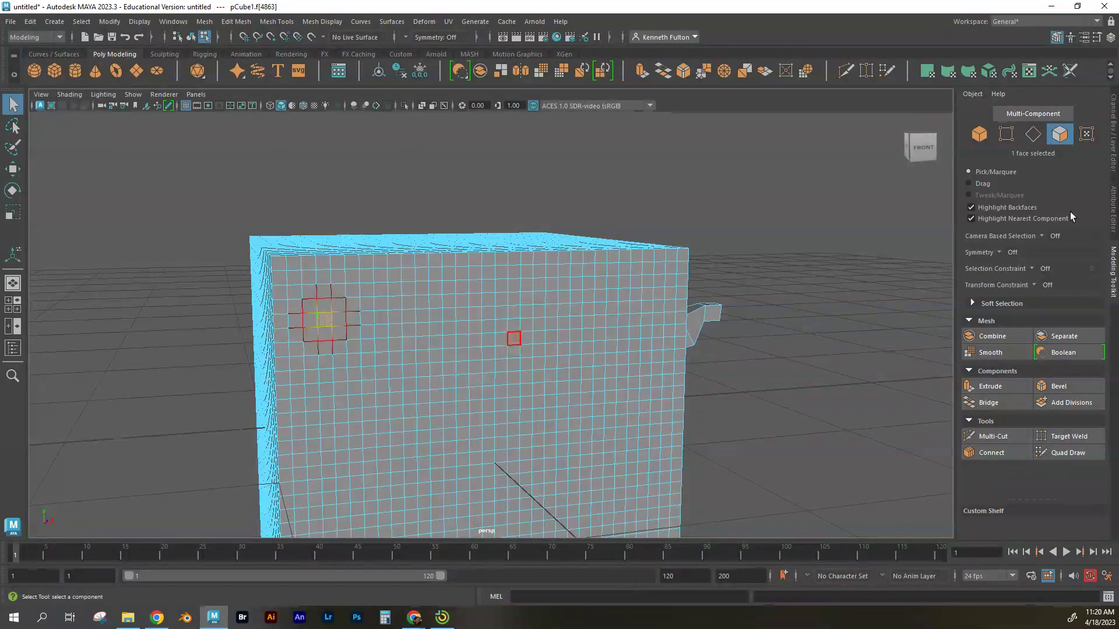
pyautogui.click(1055, 236)
pyautogui.click(1074, 254)
pyautogui.click(462, 340)
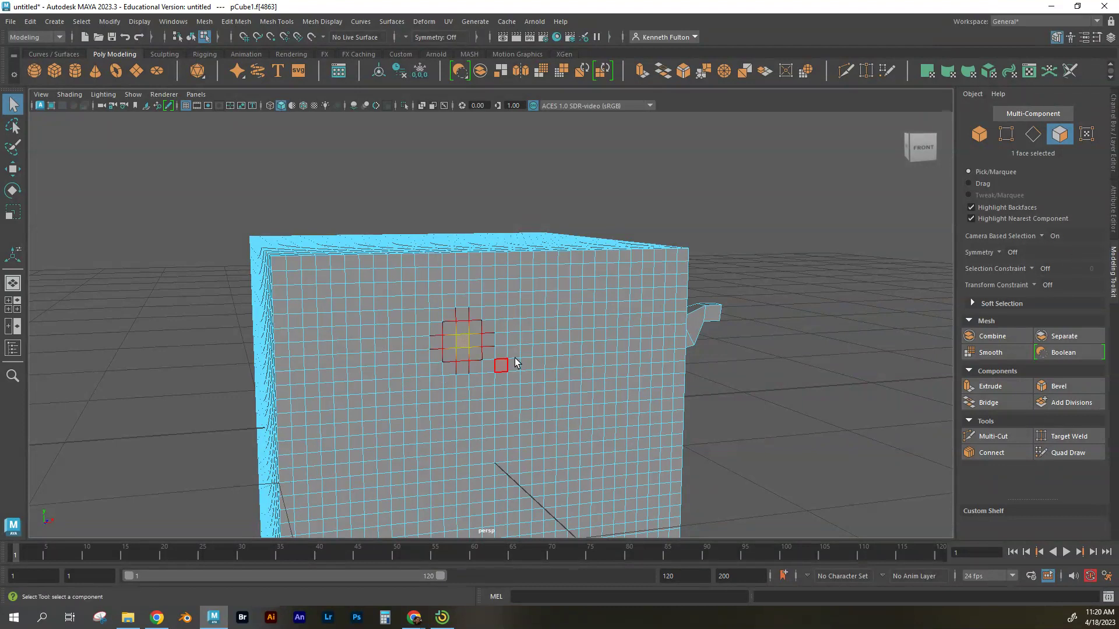
pyautogui.click(9, 151)
pyautogui.moveTo(494, 358)
pyautogui.mouseDown()
pyautogui.moveTo(451, 345)
pyautogui.moveTo(480, 345)
pyautogui.moveTo(472, 327)
pyautogui.moveTo(498, 325)
pyautogui.moveTo(464, 333)
pyautogui.moveTo(466, 364)
pyautogui.moveTo(495, 340)
pyautogui.moveTo(468, 340)
pyautogui.moveTo(503, 370)
pyautogui.moveTo(473, 369)
pyautogui.mouseUp()
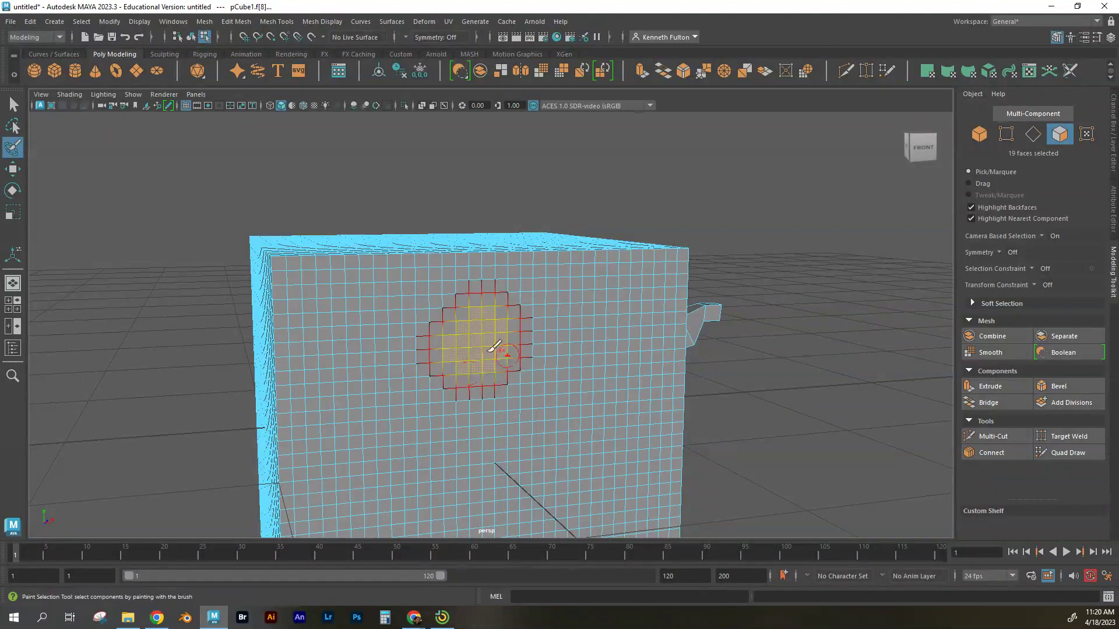
# Widen the falloff radius to about 0.32, pull the patch outward to about Z 1.81, undo the pull, and check the back side
pyautogui.press('w')
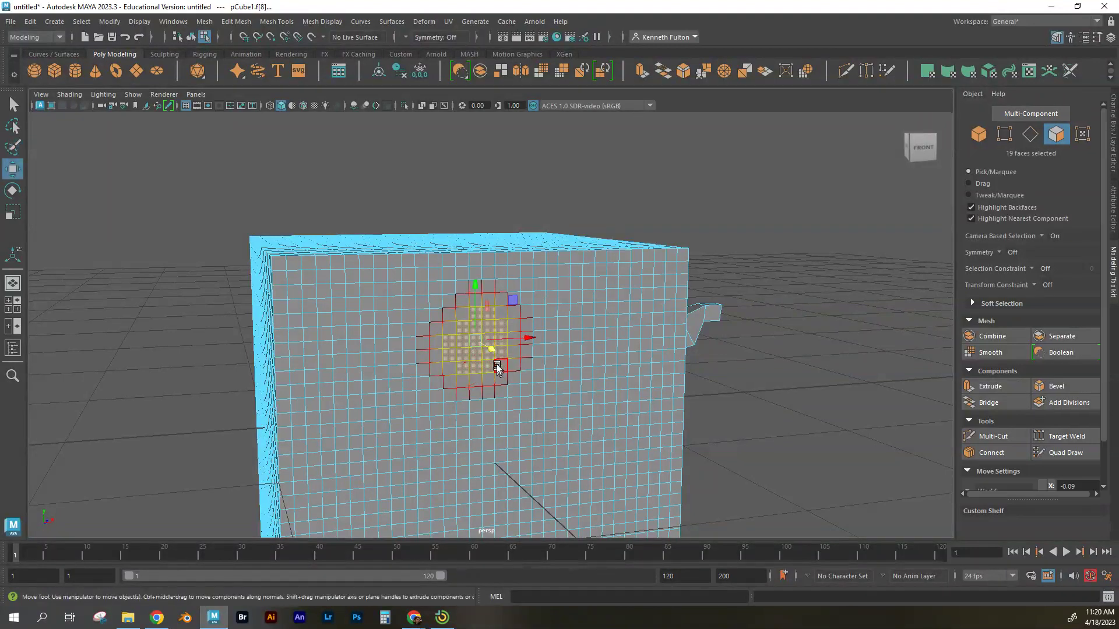
pyautogui.moveTo(489, 356); pyautogui.dragTo(539, 367)
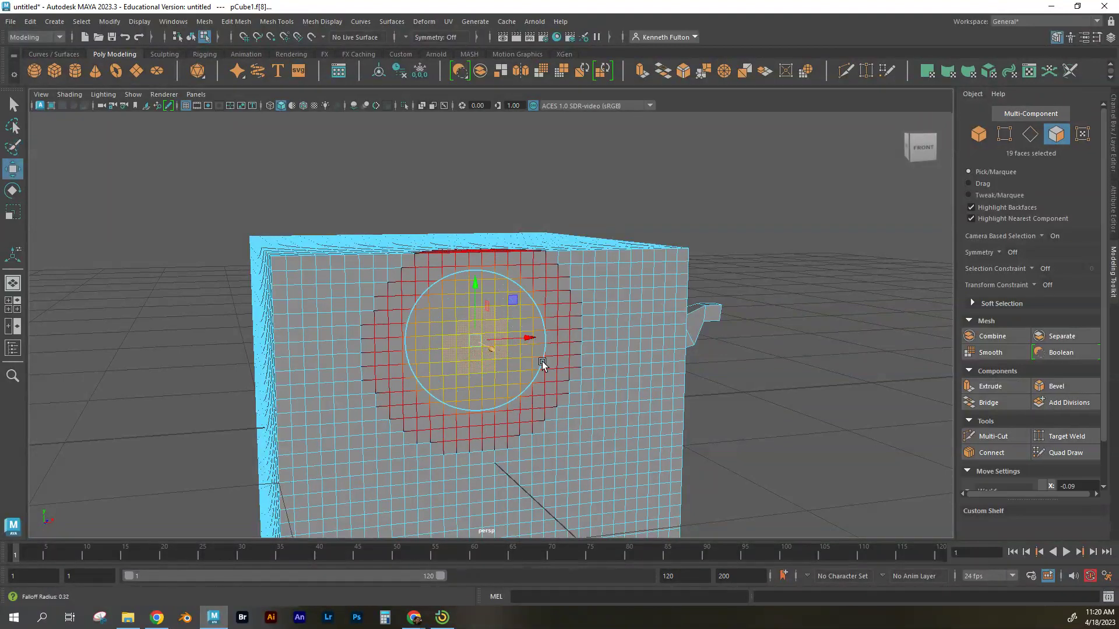
pyautogui.moveTo(517, 379); pyautogui.dragTo(552, 403, button='middle')
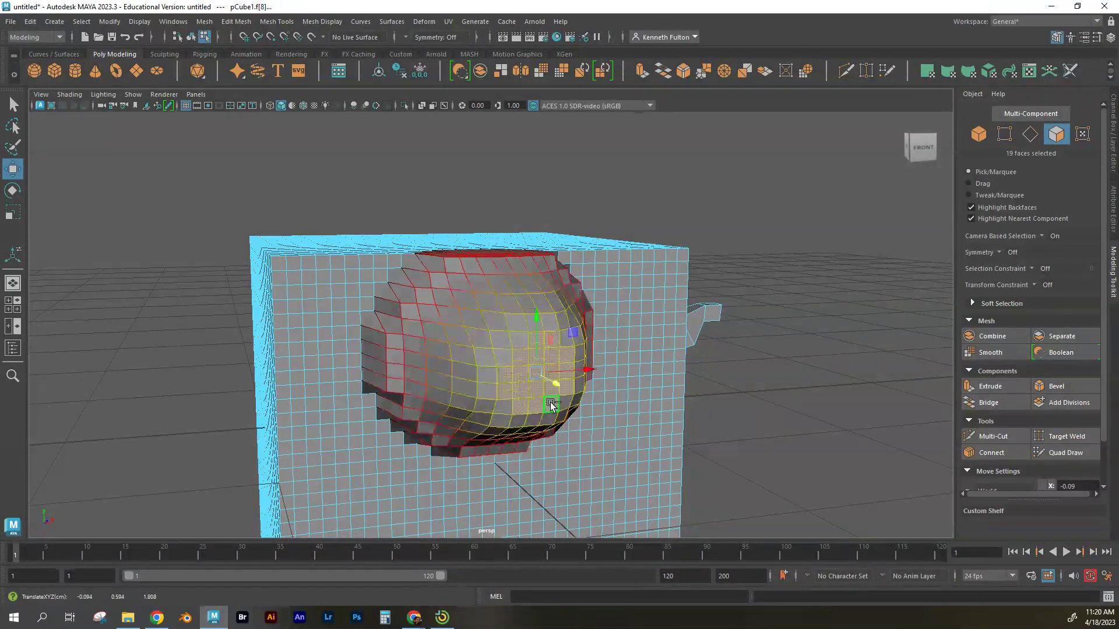
pyautogui.hotkey('ctrl', 'z')
pyautogui.keyDown('alt'); pyautogui.moveTo(423, 401); pyautogui.dragTo(616, 402); pyautogui.keyUp('alt')
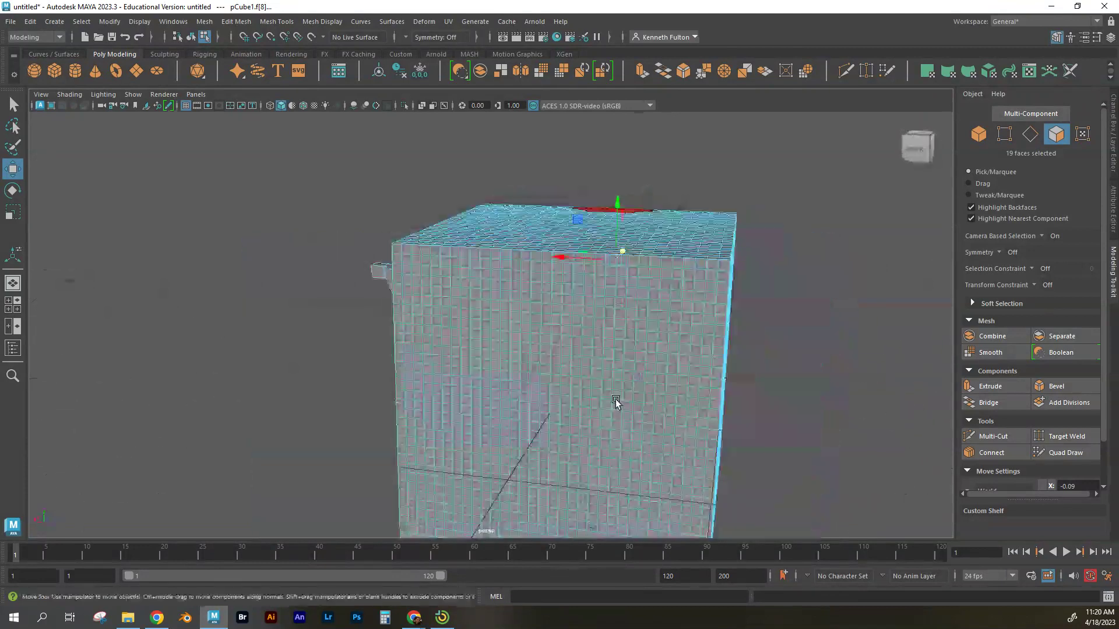
pyautogui.keyDown('alt'); pyautogui.moveTo(639, 352); pyautogui.dragTo(431, 343); pyautogui.keyUp('alt')
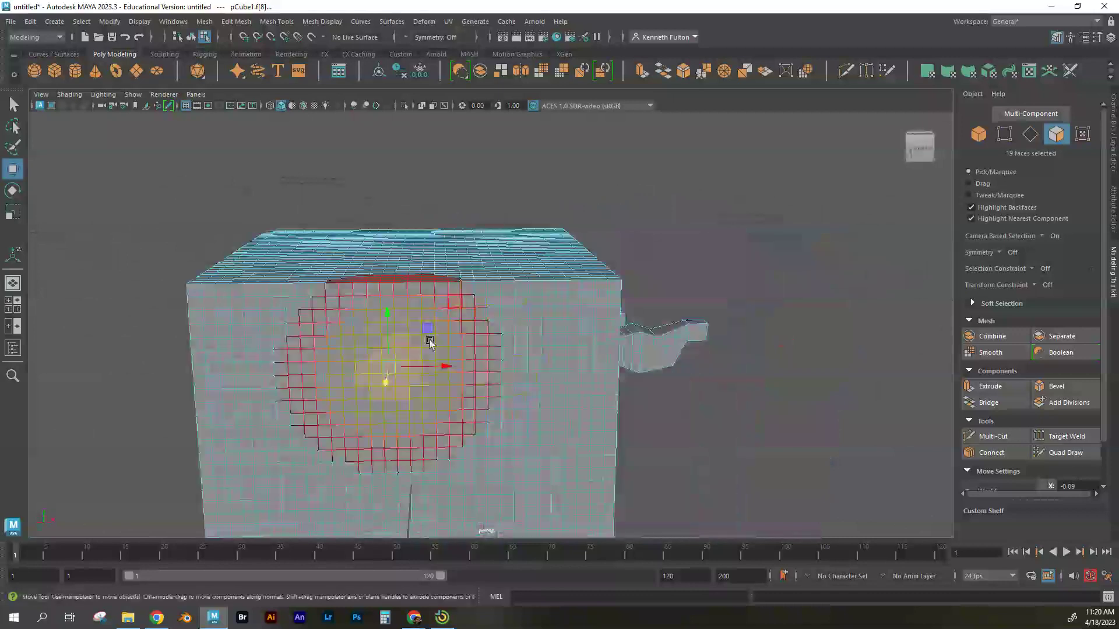
pyautogui.moveTo(424, 404)
pyautogui.keyDown('alt'); pyautogui.mouseDown()
pyautogui.moveTo(606, 375)
pyautogui.moveTo(580, 393)
pyautogui.moveTo(482, 409)
pyautogui.moveTo(309, 387)
pyautogui.moveTo(324, 397)
pyautogui.moveTo(411, 386)
pyautogui.moveTo(417, 399)
pyautogui.mouseUp(); pyautogui.keyUp('alt')
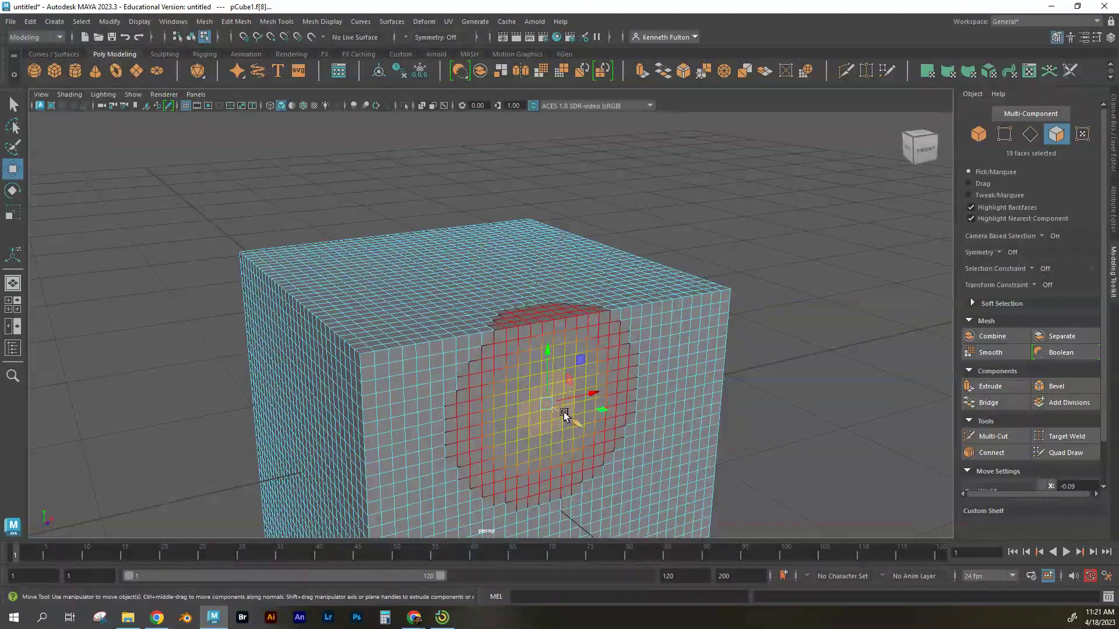
# Widen the falloff radius to about 0.98, pull the patch outward along Z into a rounded bulge, and narrow the falloff again
pyautogui.moveTo(676, 411); pyautogui.dragTo(716, 409)
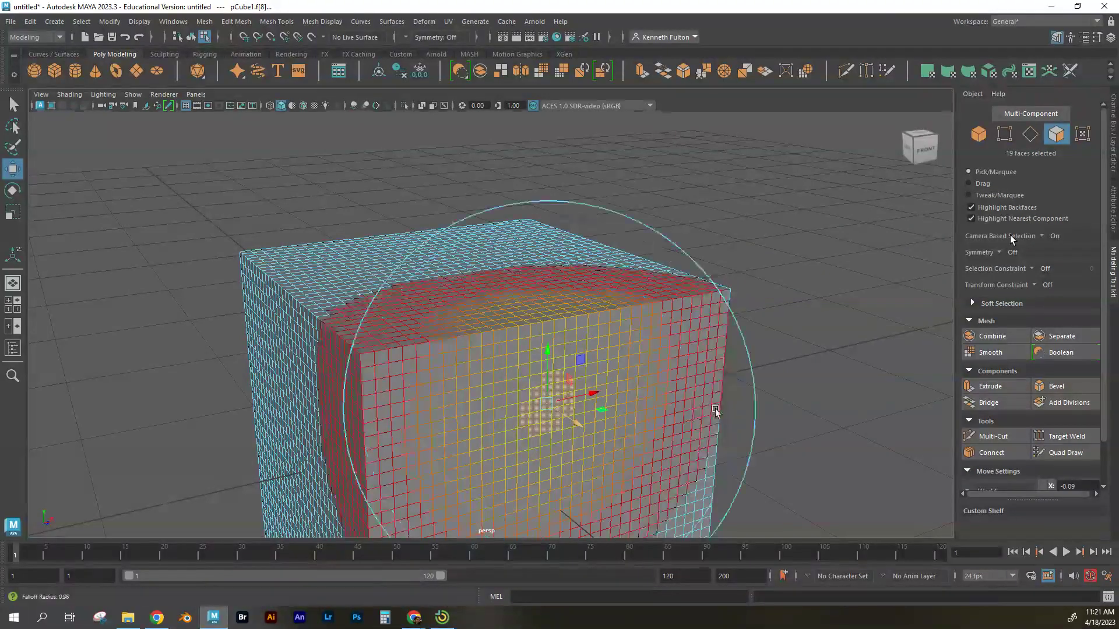
pyautogui.moveTo(577, 424); pyautogui.dragTo(527, 434)
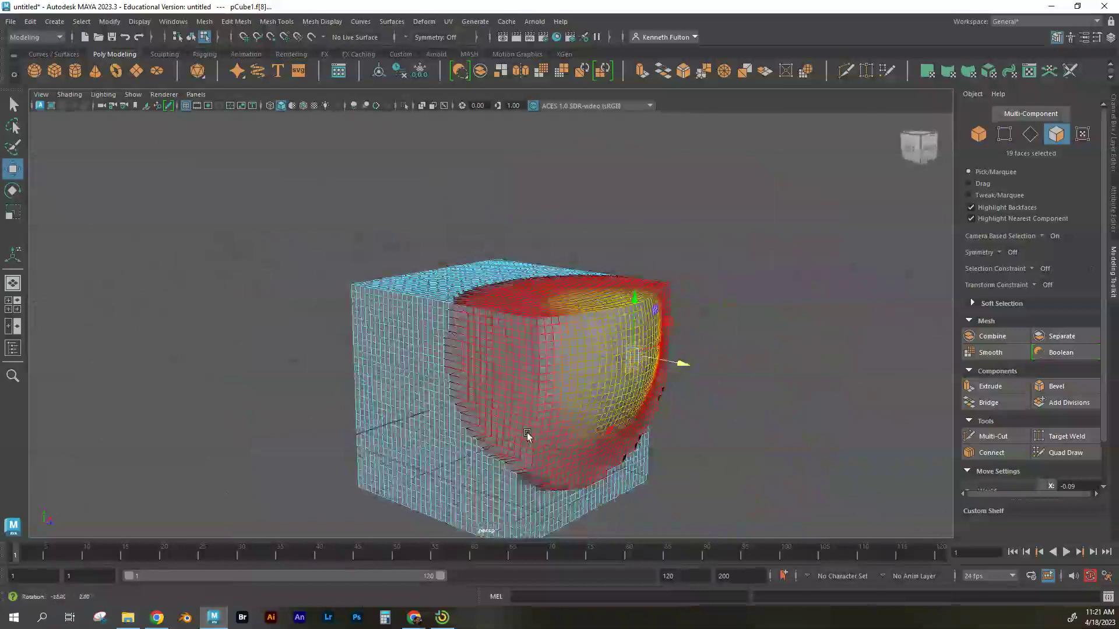
pyautogui.moveTo(624, 375); pyautogui.dragTo(532, 381, button='middle')
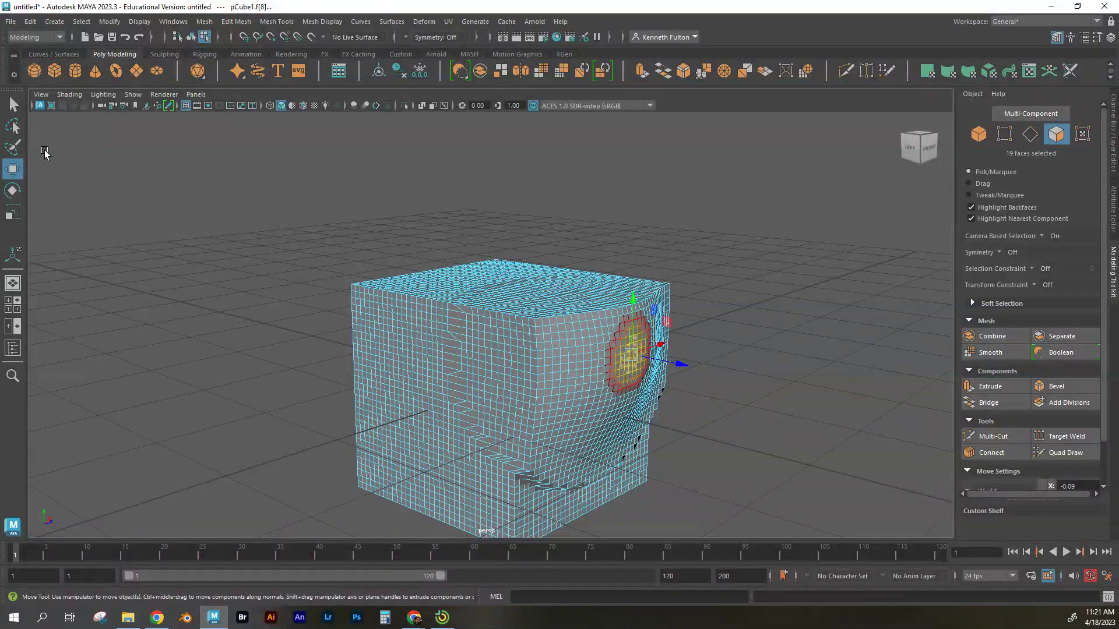
# Turn off Soft Selection, select a single face on the bulged front side, and bring the cube's back side into view
pyautogui.press('q')
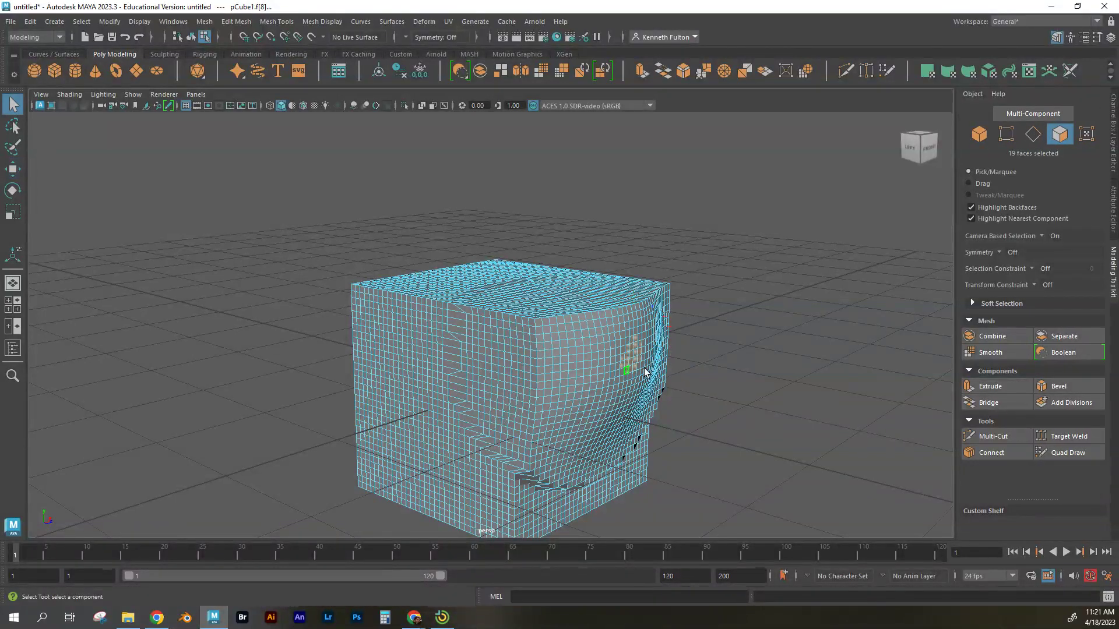
pyautogui.click(567, 411)
pyautogui.keyDown('alt'); pyautogui.moveTo(522, 489); pyautogui.dragTo(480, 460); pyautogui.keyUp('alt')
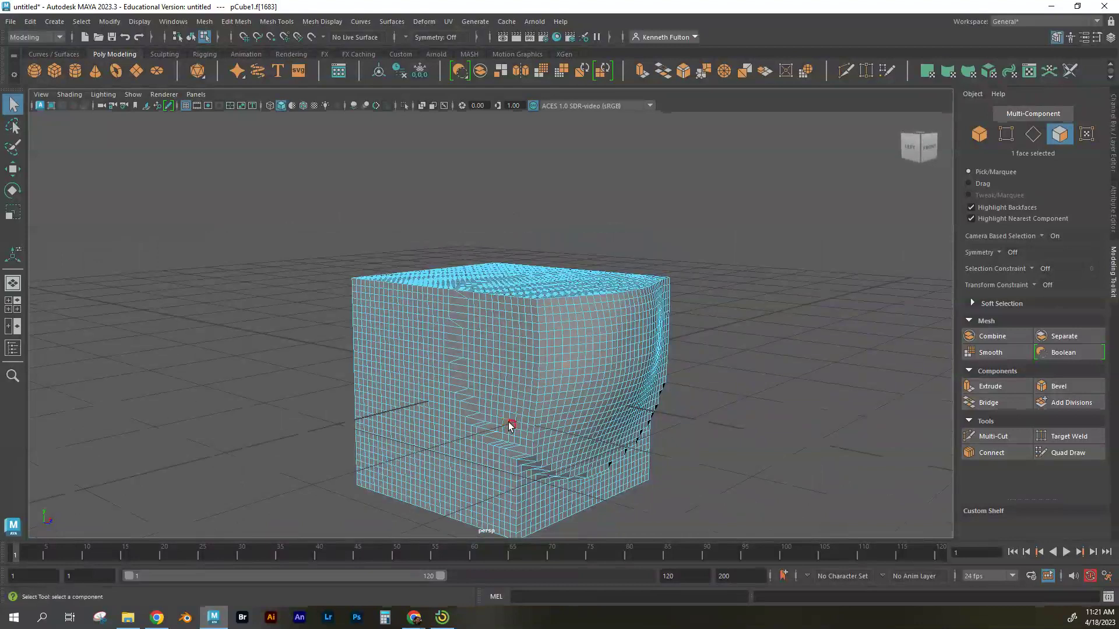
pyautogui.keyDown('alt'); pyautogui.moveTo(435, 412); pyautogui.dragTo(627, 406); pyautogui.keyUp('alt')
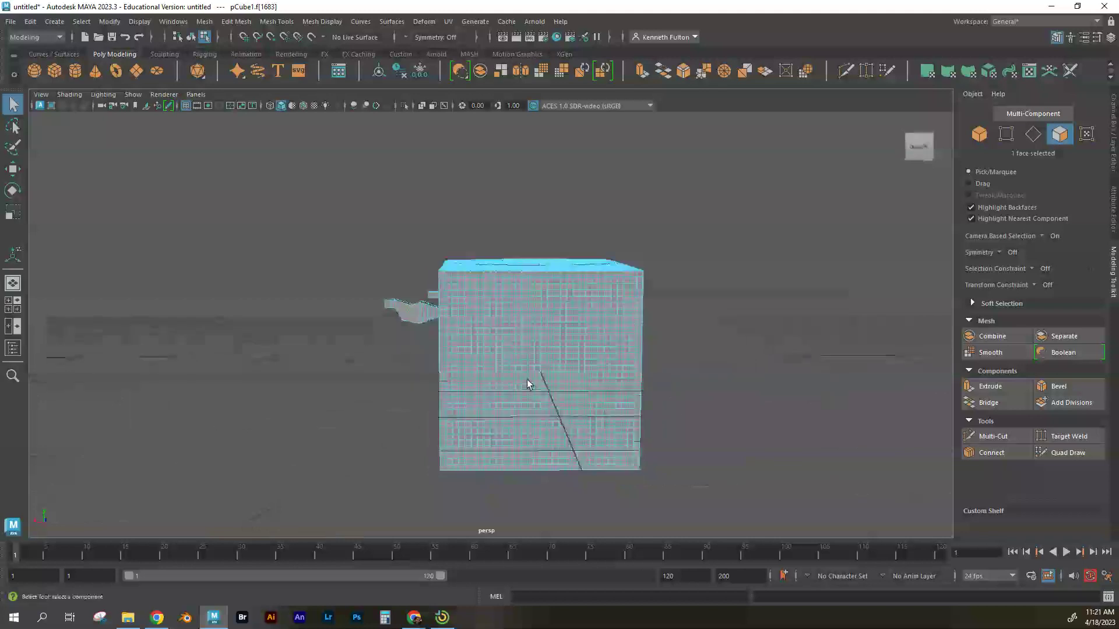
pyautogui.scroll(3, 527, 379)
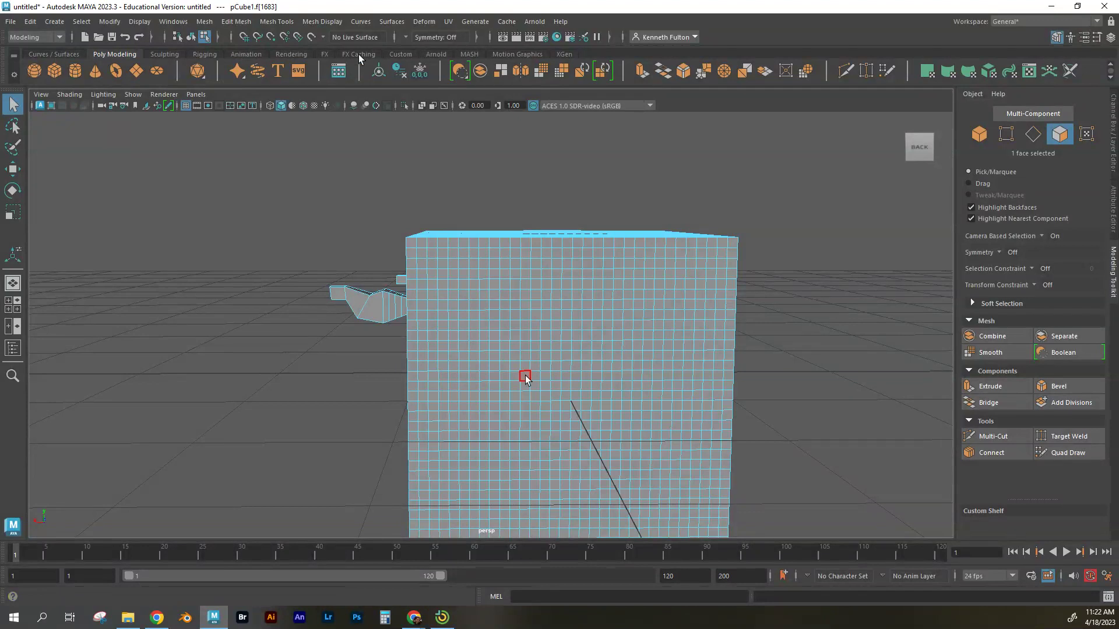
# Switch the cube to object mode and start the Sculpt Tool on it
pyautogui.click(164, 57)
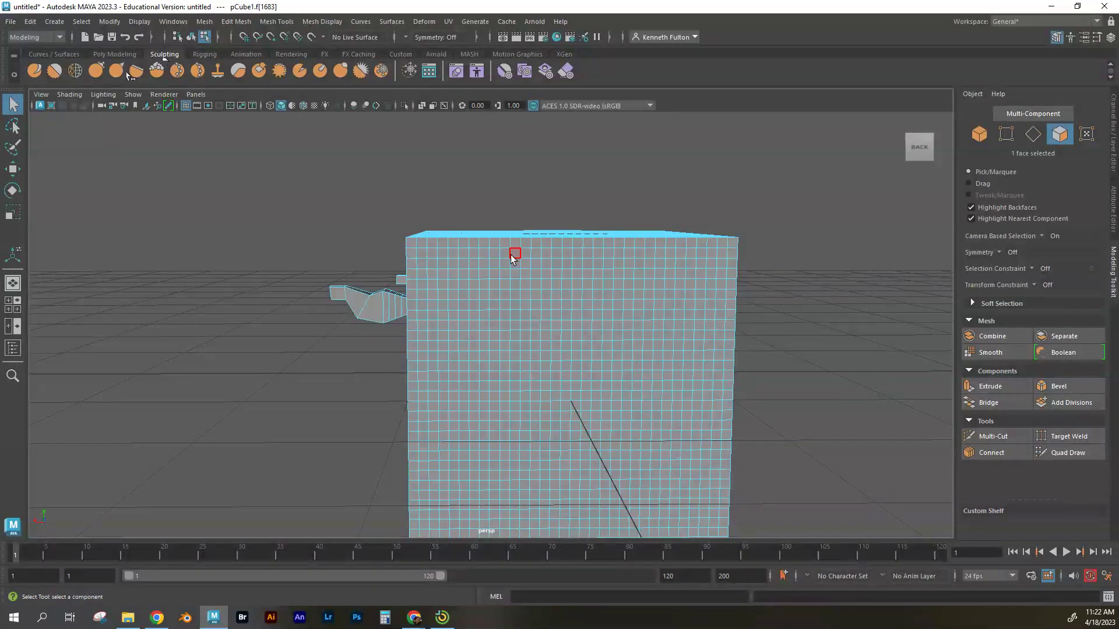
pyautogui.rightClick(515, 280)
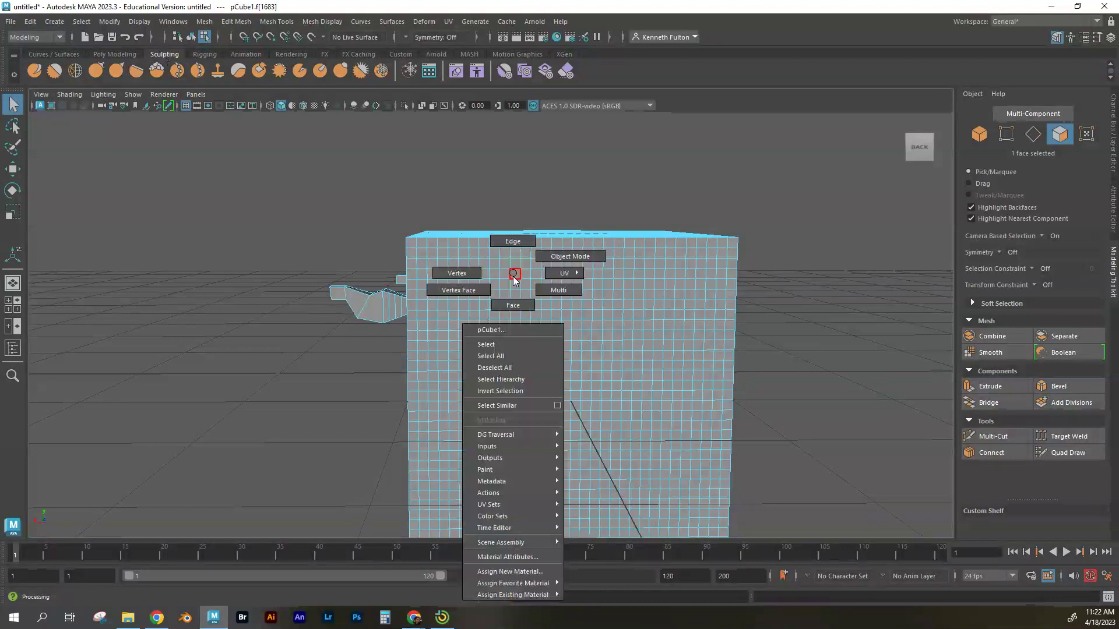
pyautogui.click(550, 259)
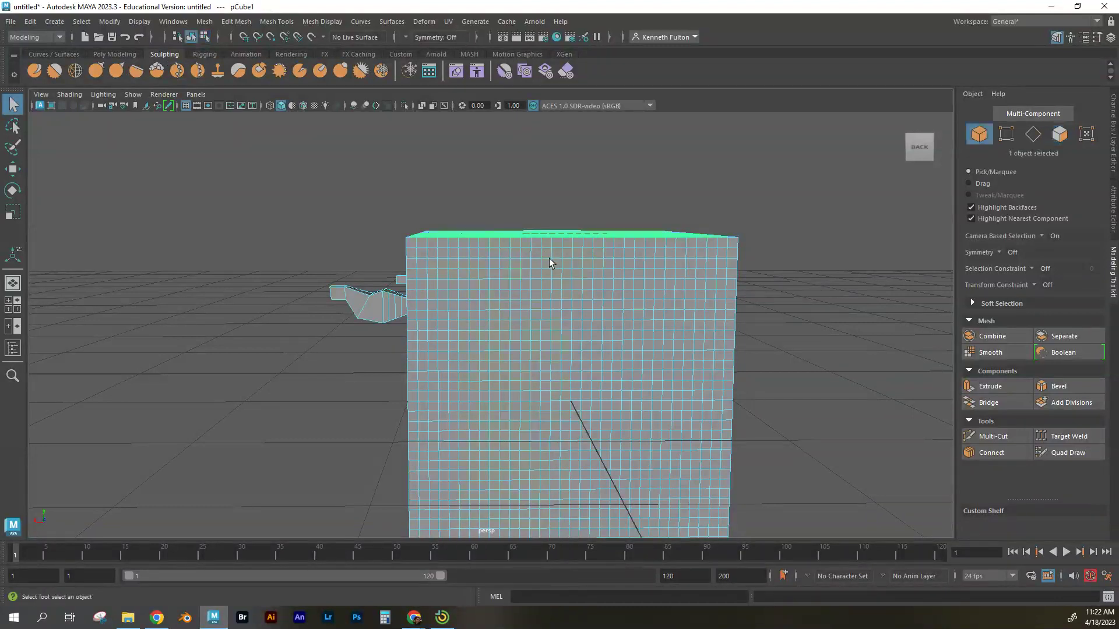
pyautogui.click(34, 70)
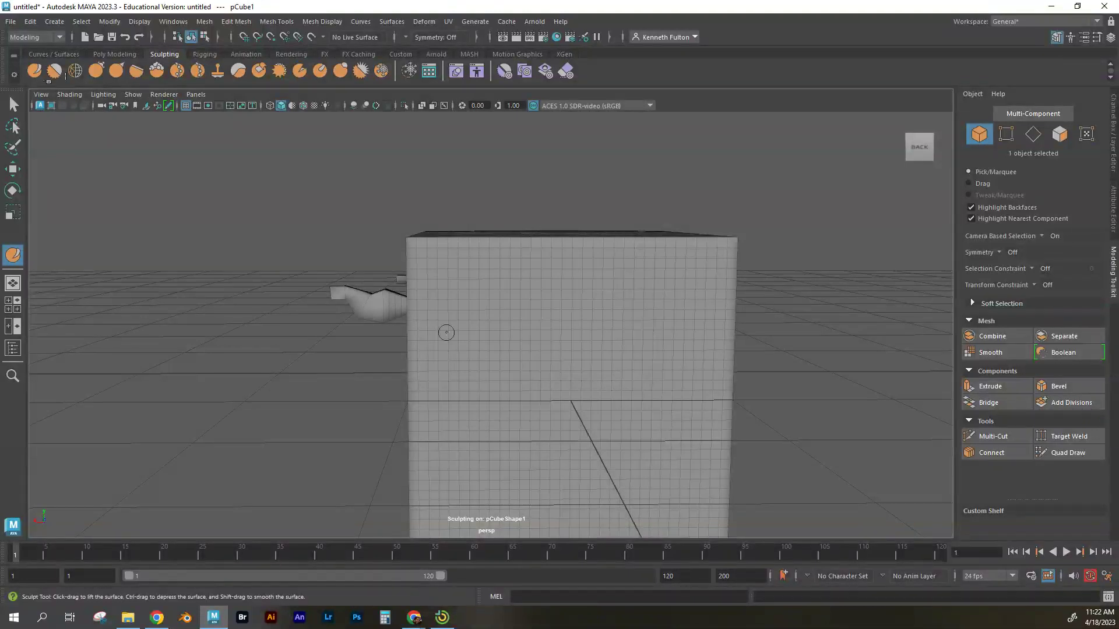
# Resize the Sculpt Tool brush until its circle spans about half the width of the cube's back side
pyautogui.press('b')
pyautogui.moveTo(598, 348); pyautogui.dragTo(598, 344)
pyautogui.scroll(-6, 524, 323)
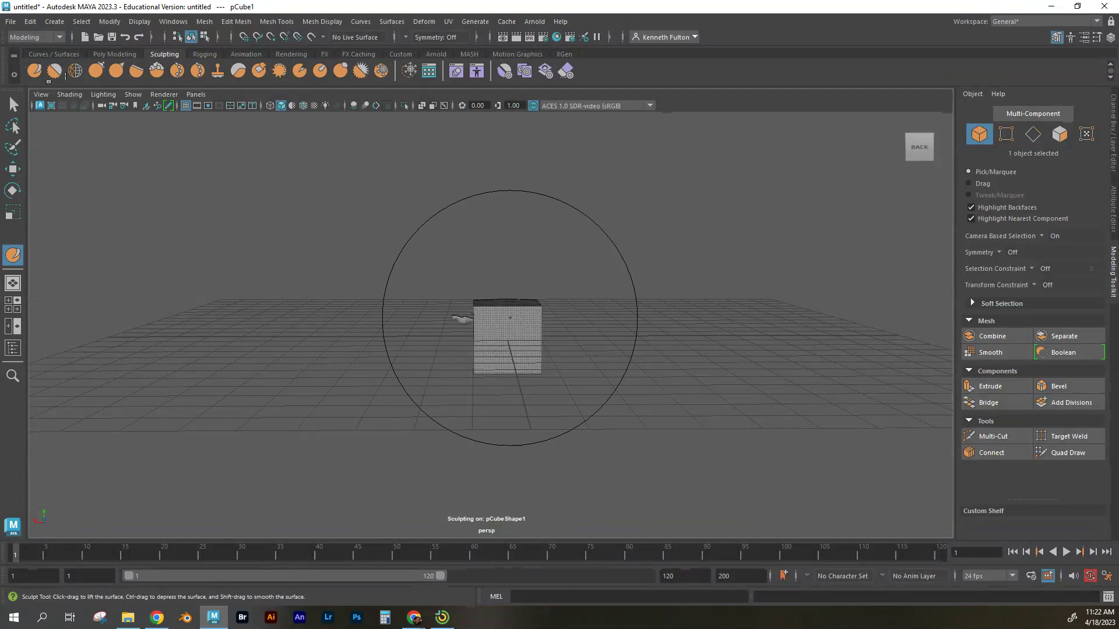
pyautogui.moveTo(509, 318); pyautogui.dragTo(394, 317)
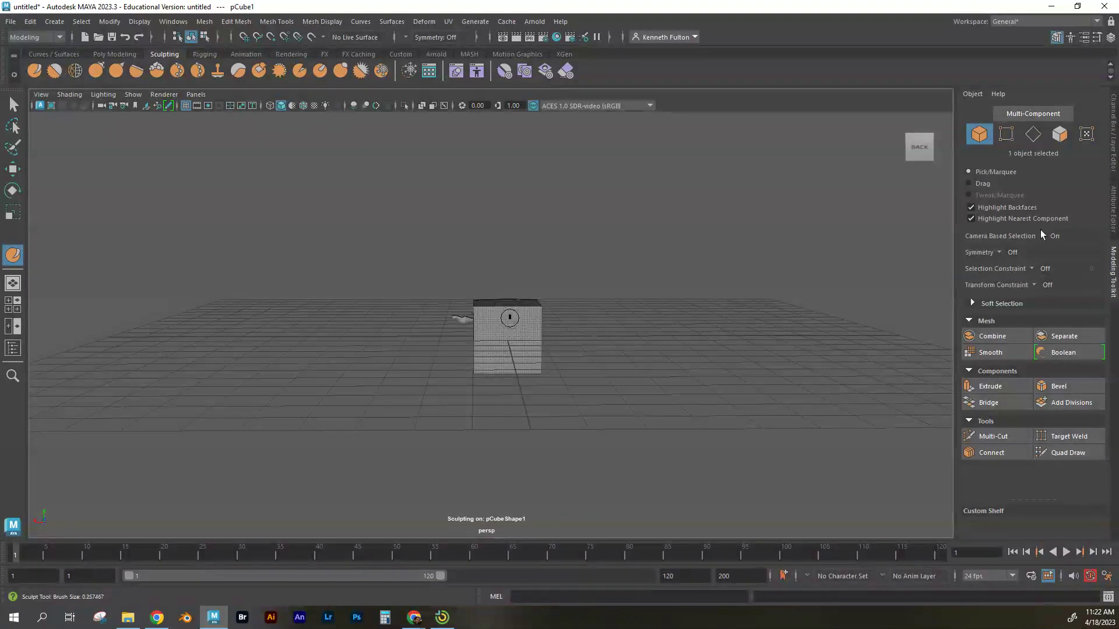
pyautogui.moveTo(510, 317)
pyautogui.mouseDown()
pyautogui.moveTo(574, 318)
pyautogui.moveTo(519, 319)
pyautogui.mouseUp()
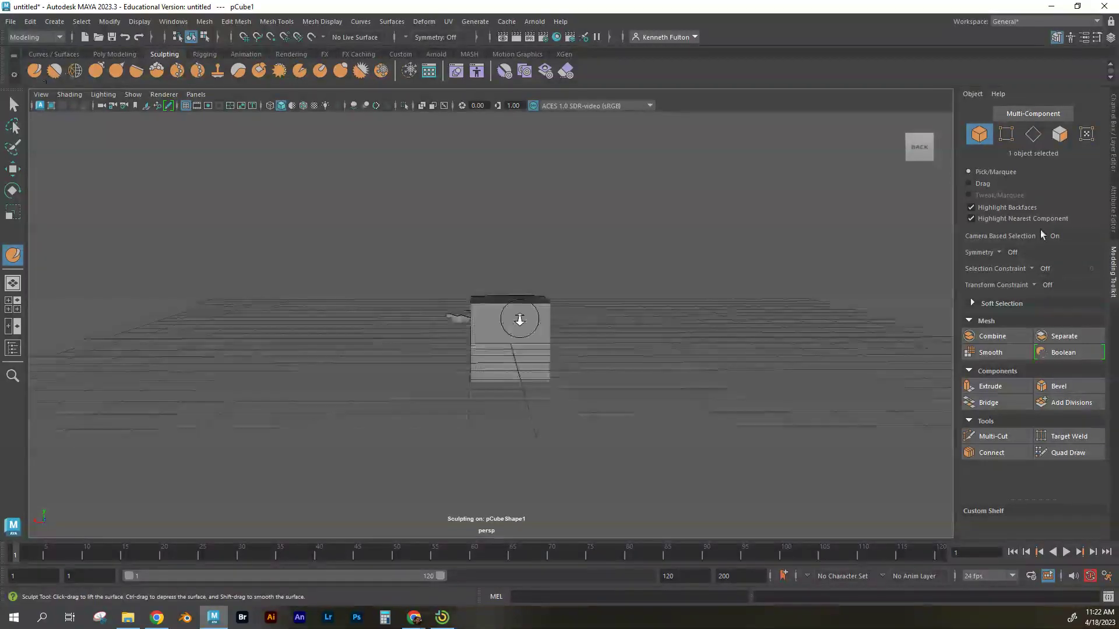
pyautogui.scroll(5, 519, 319)
pyautogui.scroll(3, 518, 318)
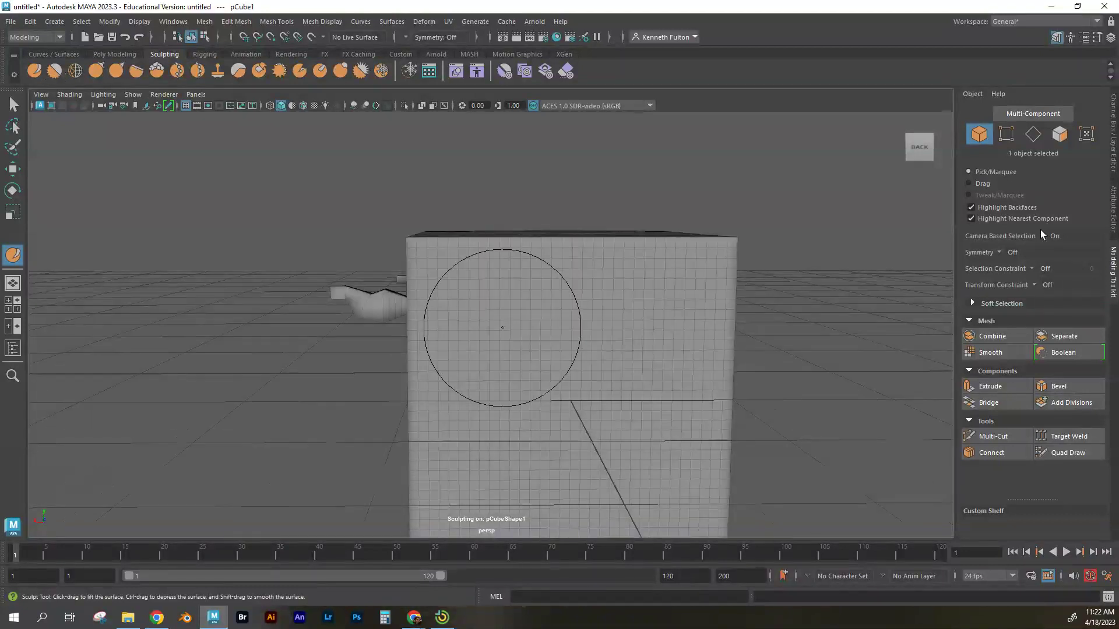
# Shrink the Sculpt Tool brush to about 0.195 and test it faintly on the upper left of the cube's back side
pyautogui.moveTo(507, 348)
pyautogui.mouseDown()
pyautogui.moveTo(562, 305)
pyautogui.moveTo(582, 321)
pyautogui.mouseUp()
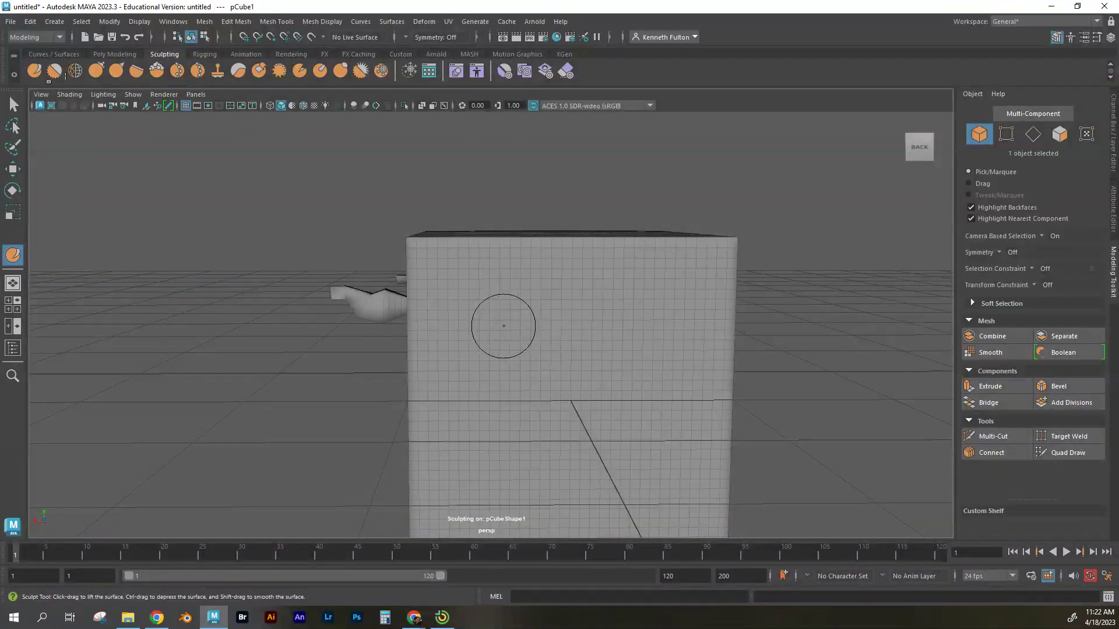
pyautogui.moveTo(65, 76); pyautogui.dragTo(1042, 235)
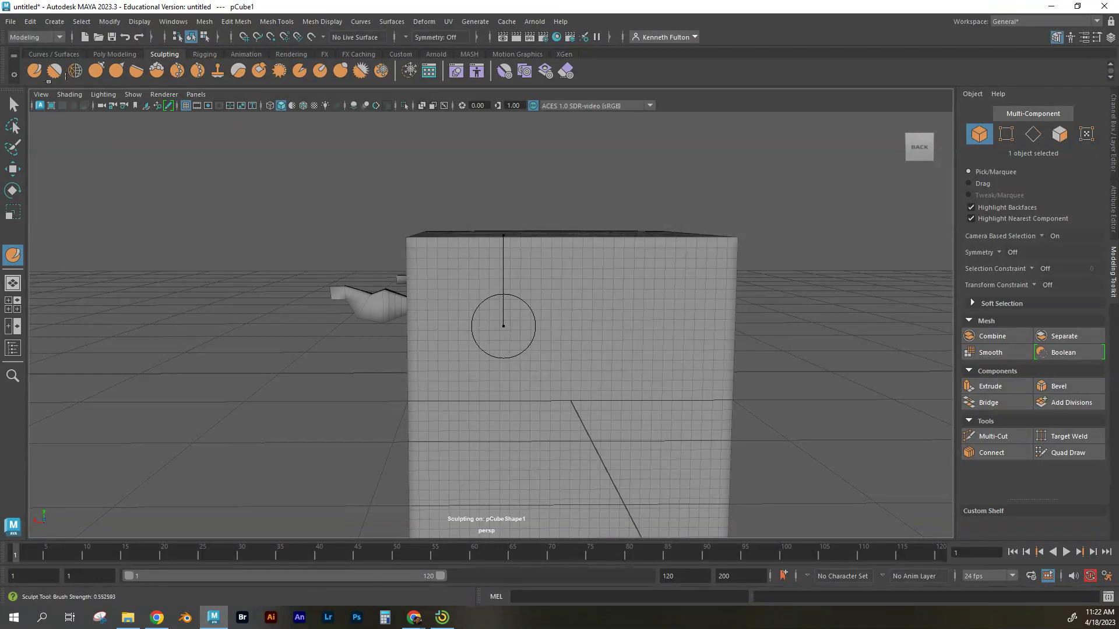
pyautogui.moveTo(503, 326); pyautogui.dragTo(432, 326)
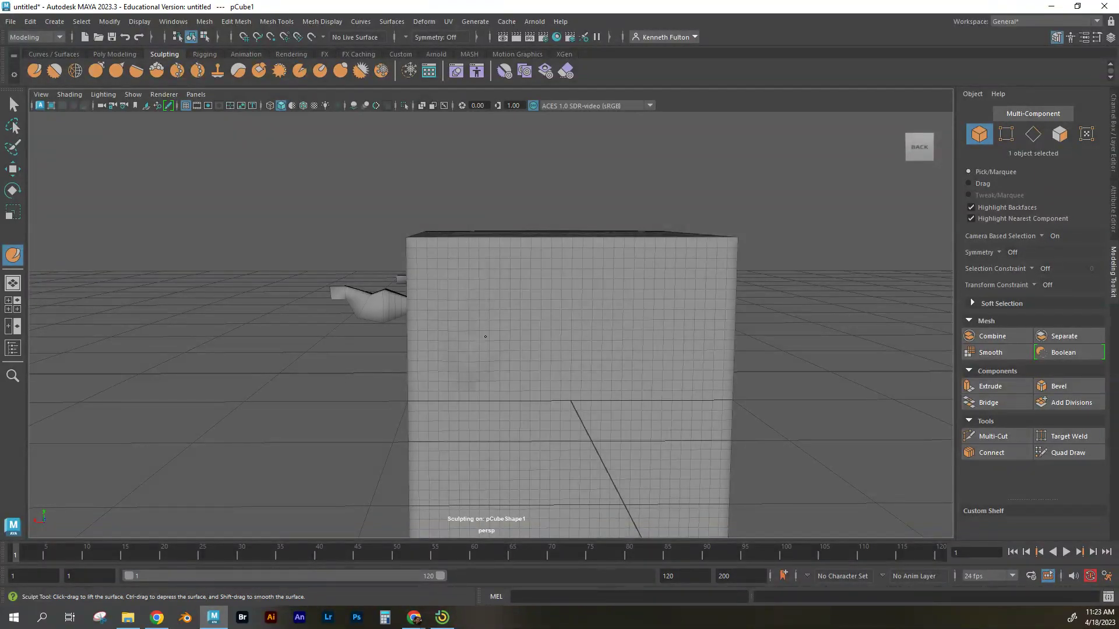
# Set the brush strength to about 0.794, sculpt a wavy raised ridge on the upper right of the back side, and review the brush settings
pyautogui.press('m')
pyautogui.moveTo(598, 316)
pyautogui.mouseDown()
pyautogui.moveTo(598, 185)
pyautogui.moveTo(564, 342)
pyautogui.moveTo(579, 369)
pyautogui.moveTo(608, 327)
pyautogui.moveTo(601, 303)
pyautogui.moveTo(641, 317)
pyautogui.moveTo(655, 376)
pyautogui.mouseUp()
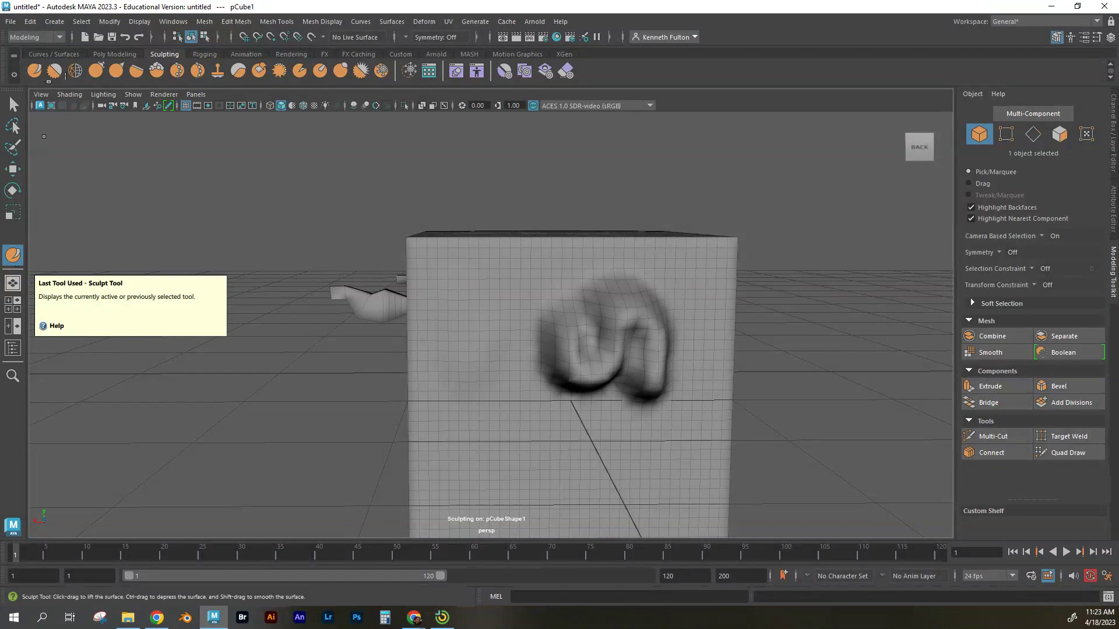
pyautogui.doubleClick(13, 256)
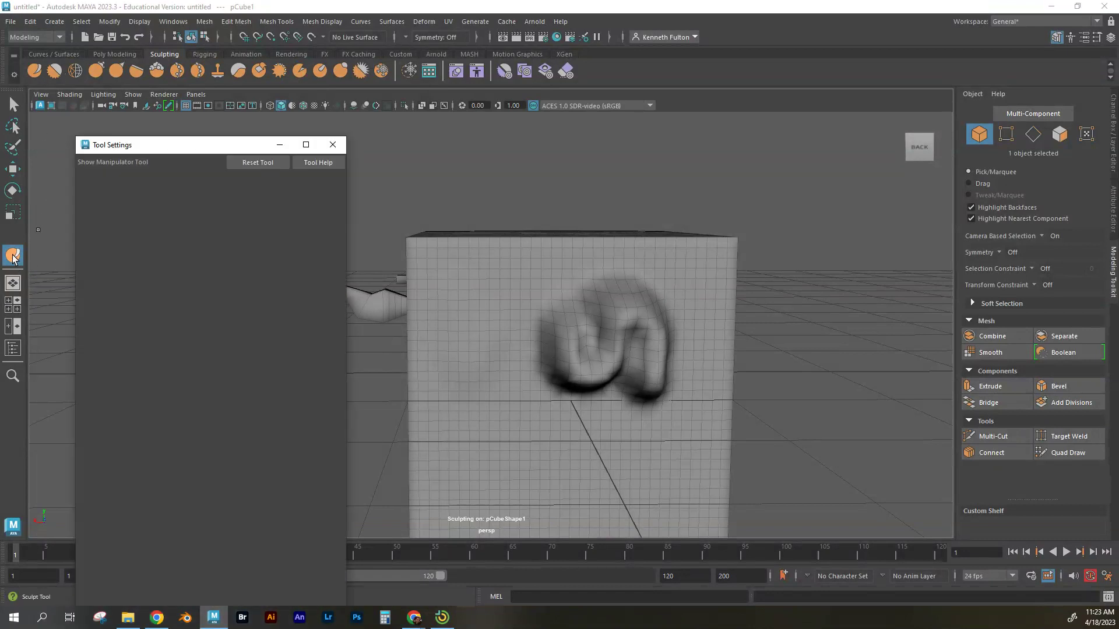
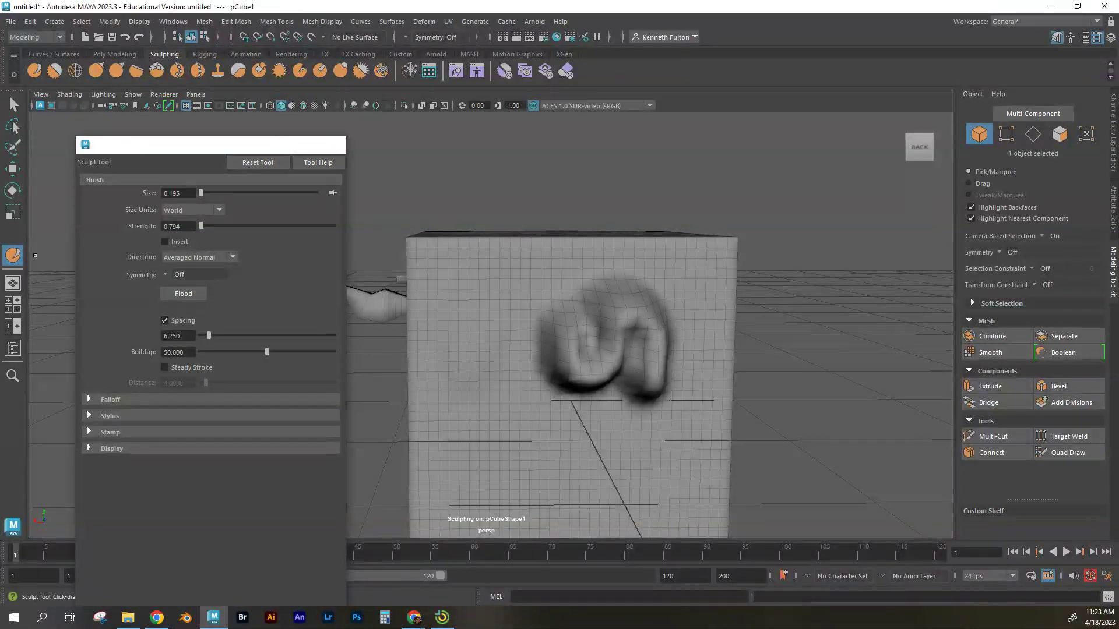
pyautogui.click(332, 144)
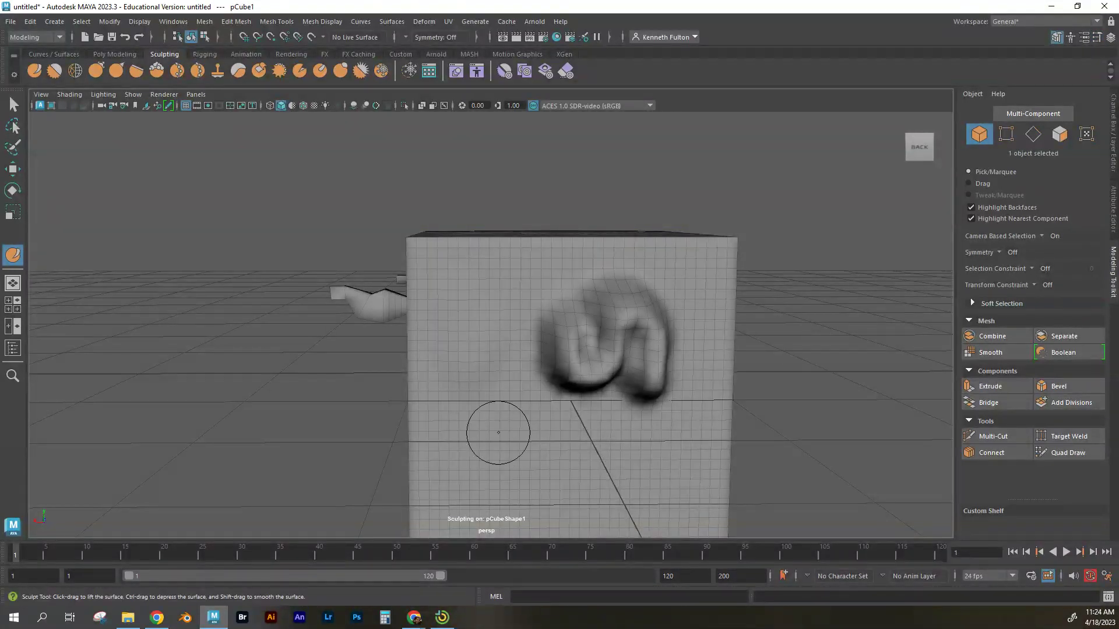
# Sculpt mirrored curved ridges across the lower half of the back side using Object X symmetry, and turn symmetry off
pyautogui.click(406, 37)
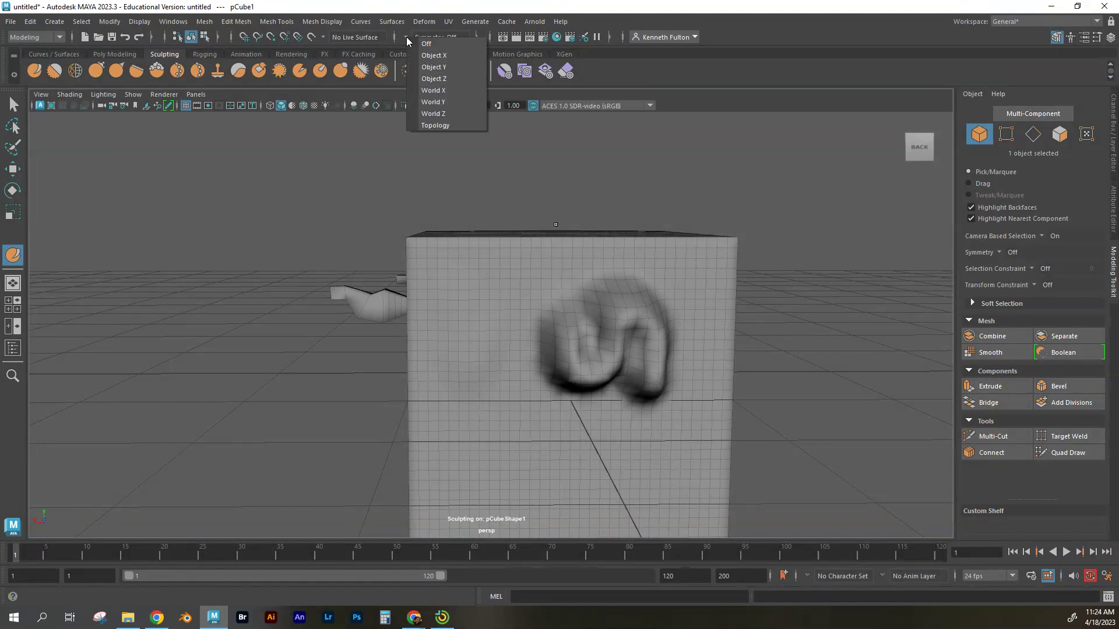
pyautogui.click(434, 55)
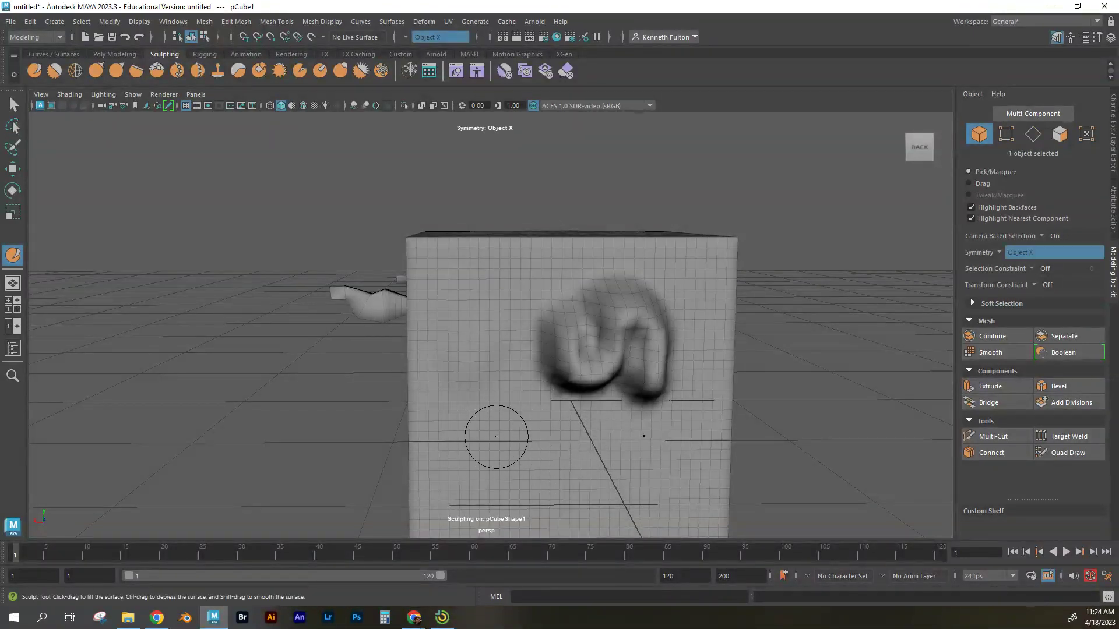
pyautogui.keyDown('alt'); pyautogui.moveTo(469, 442); pyautogui.dragTo(482, 375, button='middle'); pyautogui.keyUp('alt')
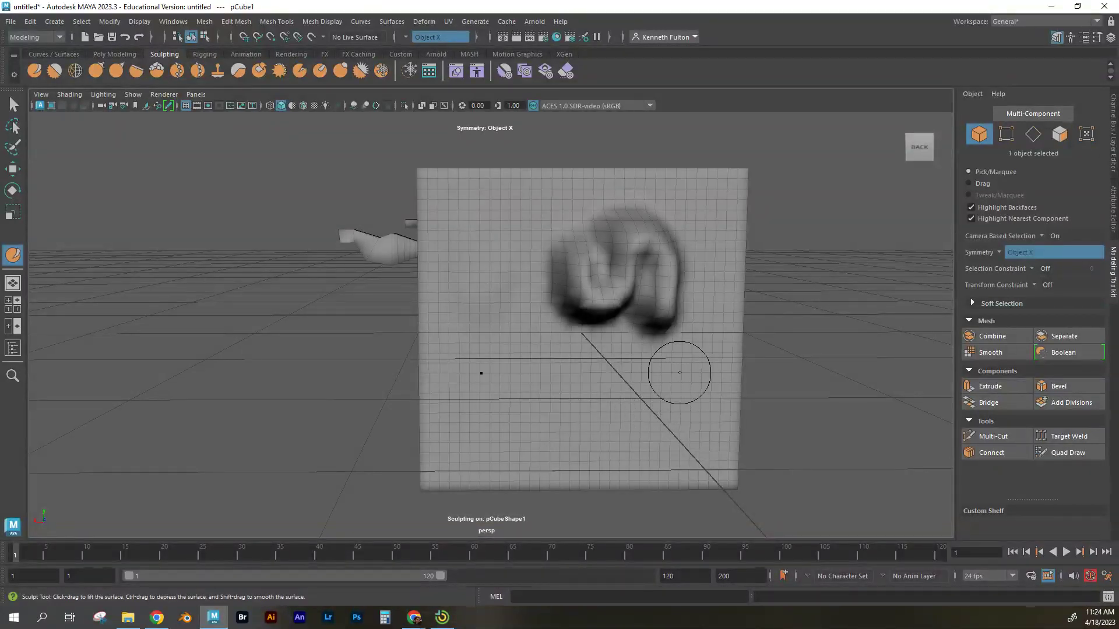
pyautogui.moveTo(679, 376)
pyautogui.mouseDown()
pyautogui.moveTo(676, 432)
pyautogui.moveTo(582, 400)
pyautogui.moveTo(618, 341)
pyautogui.mouseUp()
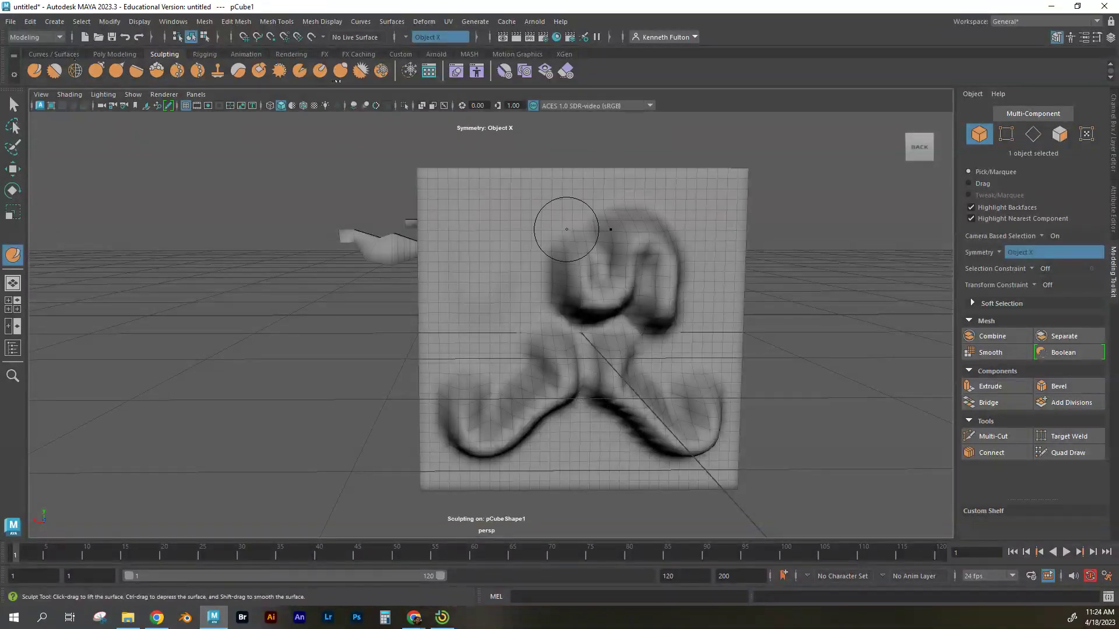
pyautogui.click(408, 36)
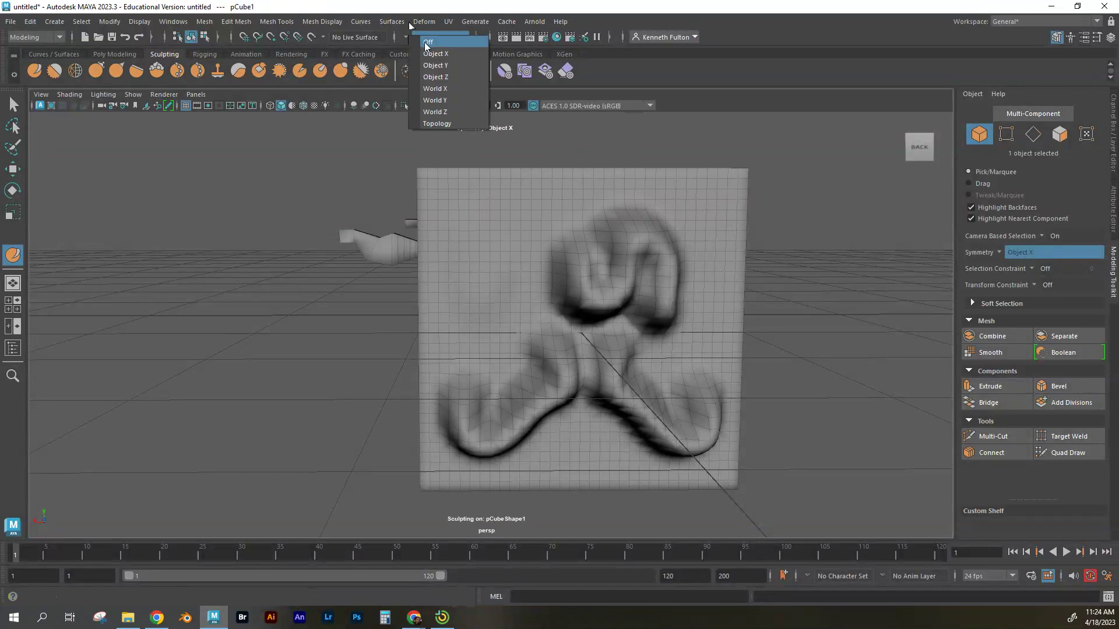
pyautogui.click(427, 42)
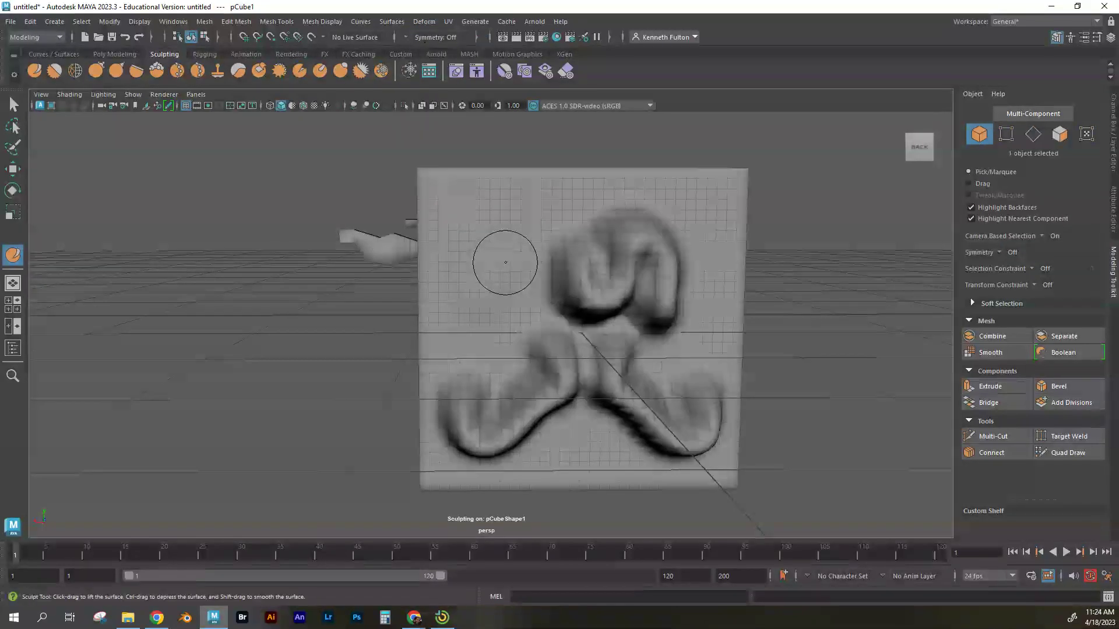
# Smooth the left part of the upper wavy ridge and sculpt deep curved strokes on the surface beside it
pyautogui.moveTo(639, 278)
pyautogui.mouseDown()
pyautogui.moveTo(600, 269)
pyautogui.moveTo(573, 237)
pyautogui.mouseUp()
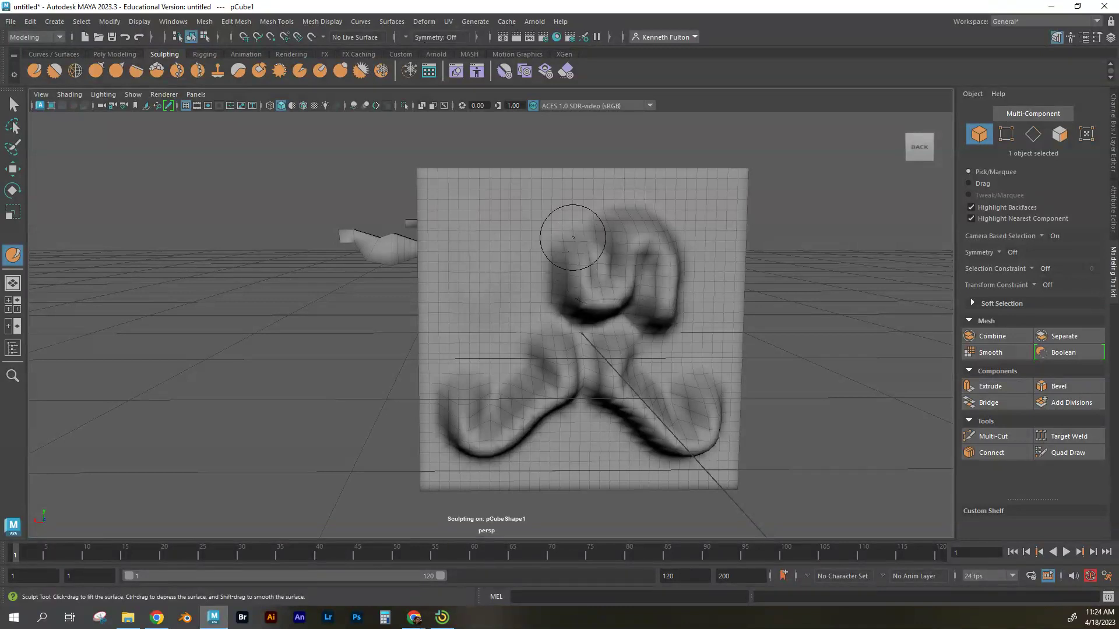
pyautogui.press('shift')
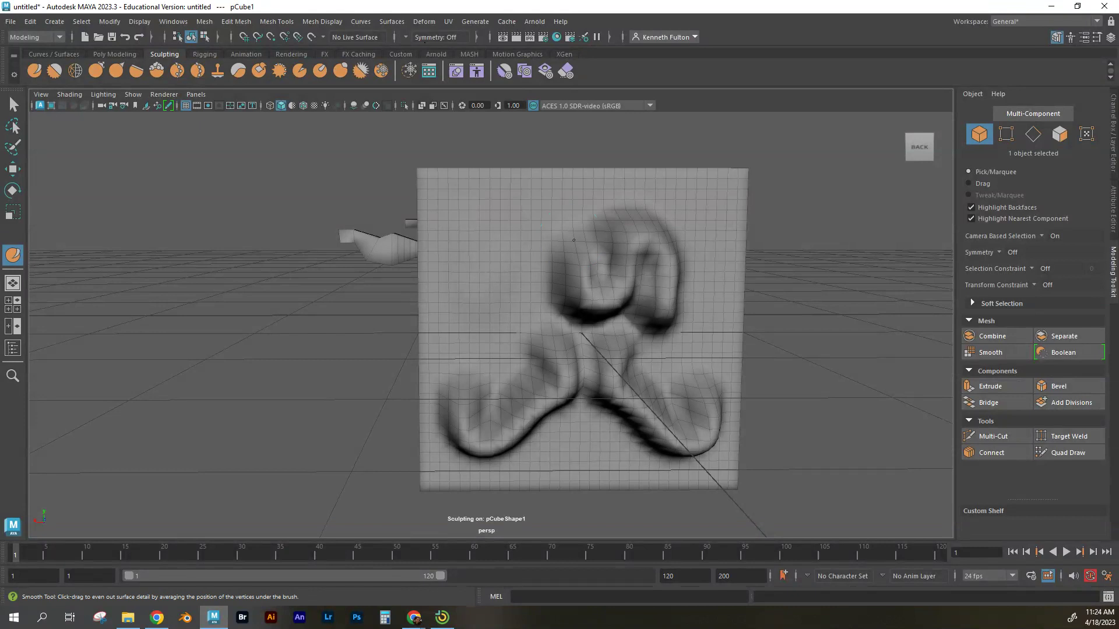
pyautogui.moveTo(573, 240)
pyautogui.keyDown('shift'); pyautogui.mouseDown()
pyautogui.moveTo(606, 326)
pyautogui.moveTo(589, 303)
pyautogui.moveTo(595, 258)
pyautogui.mouseUp(); pyautogui.keyUp('shift')
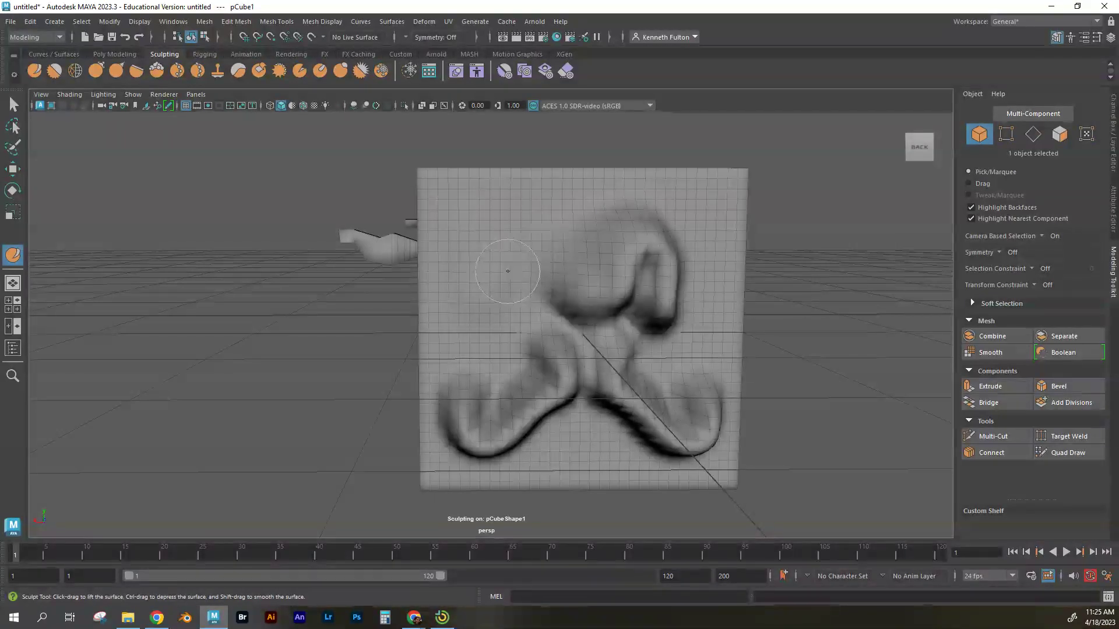
pyautogui.moveTo(508, 270)
pyautogui.mouseDown()
pyautogui.moveTo(497, 295)
pyautogui.moveTo(476, 282)
pyautogui.moveTo(475, 250)
pyautogui.moveTo(508, 236)
pyautogui.moveTo(588, 233)
pyautogui.mouseUp()
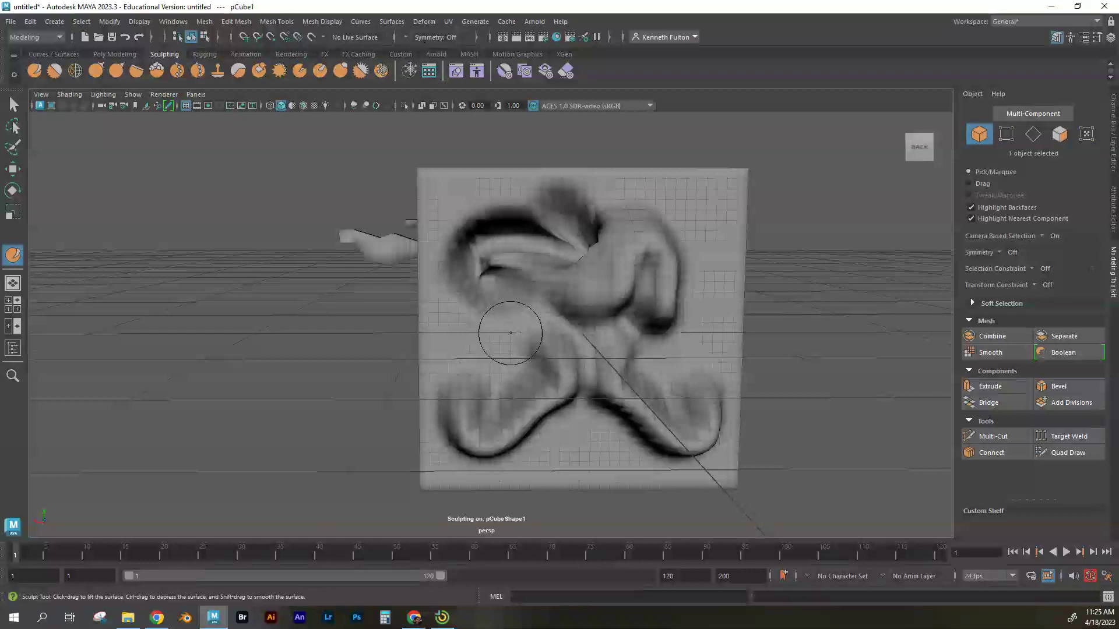
pyautogui.moveTo(500, 332)
pyautogui.keyDown('alt'); pyautogui.mouseDown()
pyautogui.moveTo(549, 344)
pyautogui.moveTo(551, 329)
pyautogui.moveTo(567, 341)
pyautogui.moveTo(512, 330)
pyautogui.mouseUp(); pyautogui.keyUp('alt')
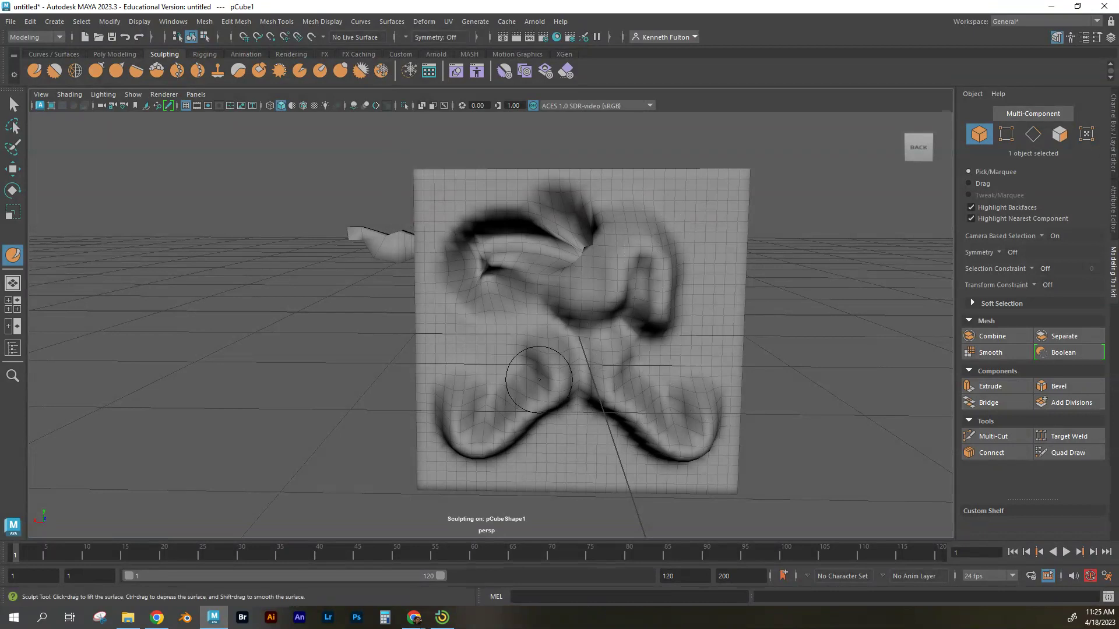
# Paint the lower ridges and the surface around them as frozen using the Freeze Tool with a brush size of 0.508
pyautogui.click(382, 72)
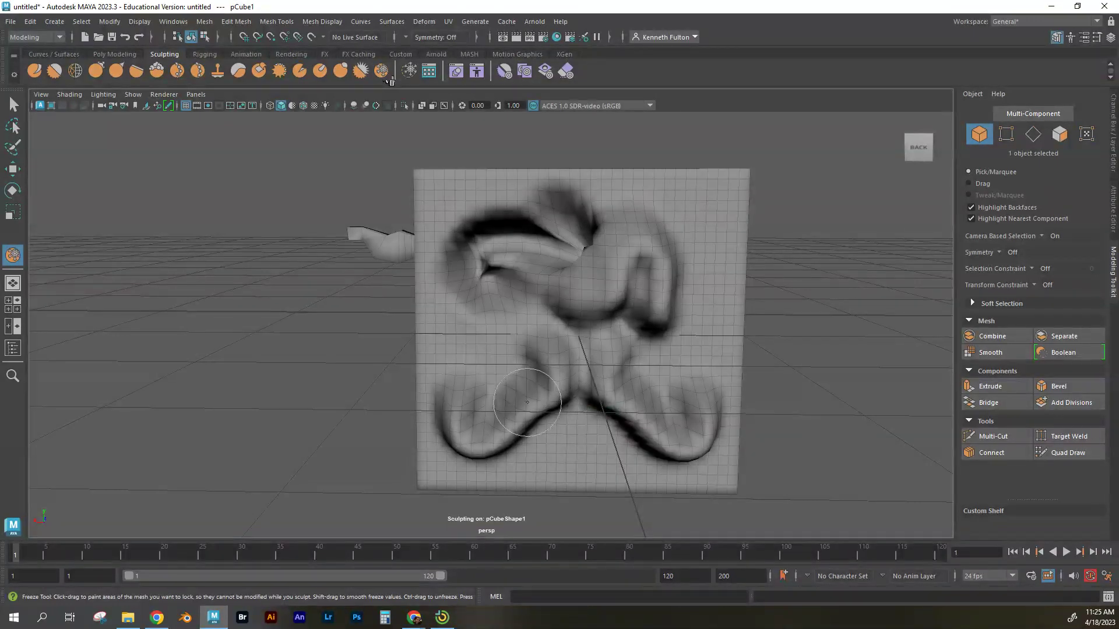
pyautogui.doubleClick(13, 257)
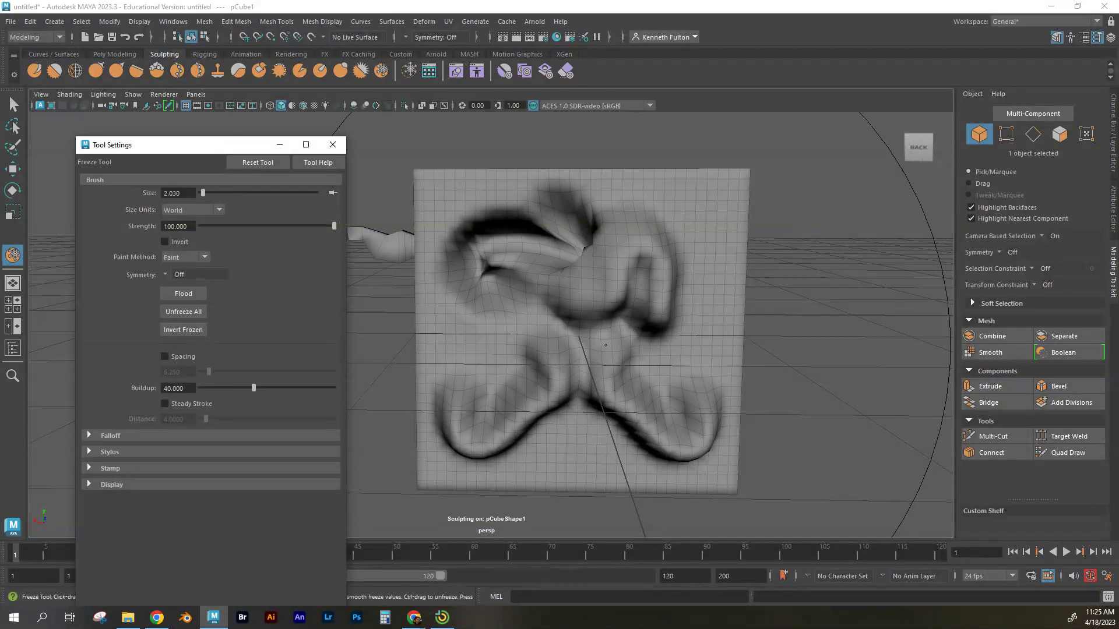
pyautogui.moveTo(203, 192); pyautogui.dragTo(201, 193)
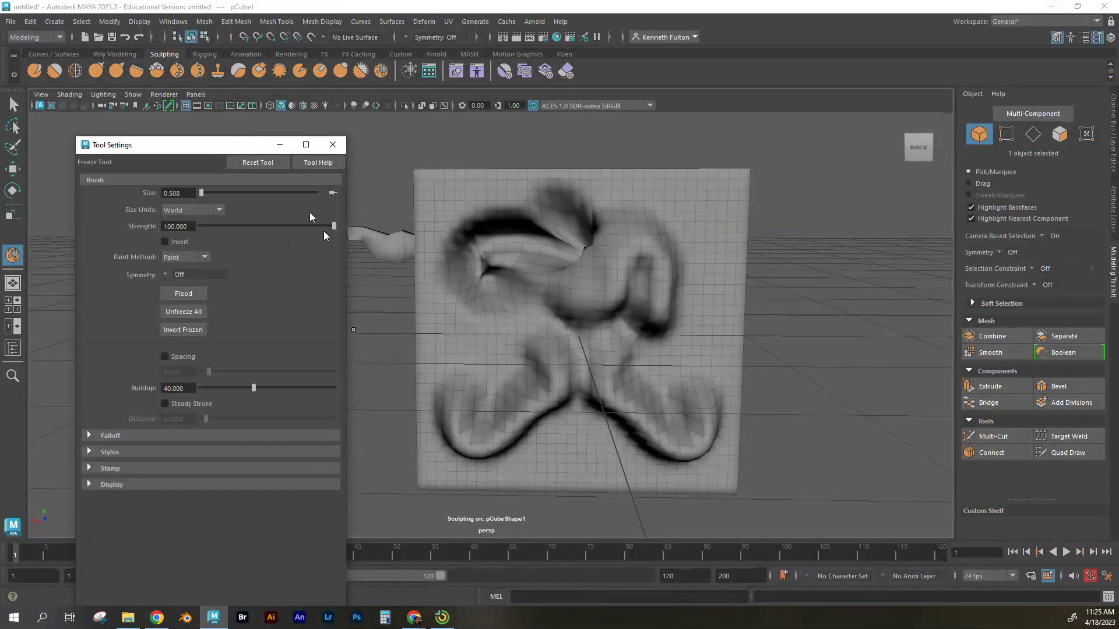
pyautogui.moveTo(221, 149); pyautogui.dragTo(99, 172)
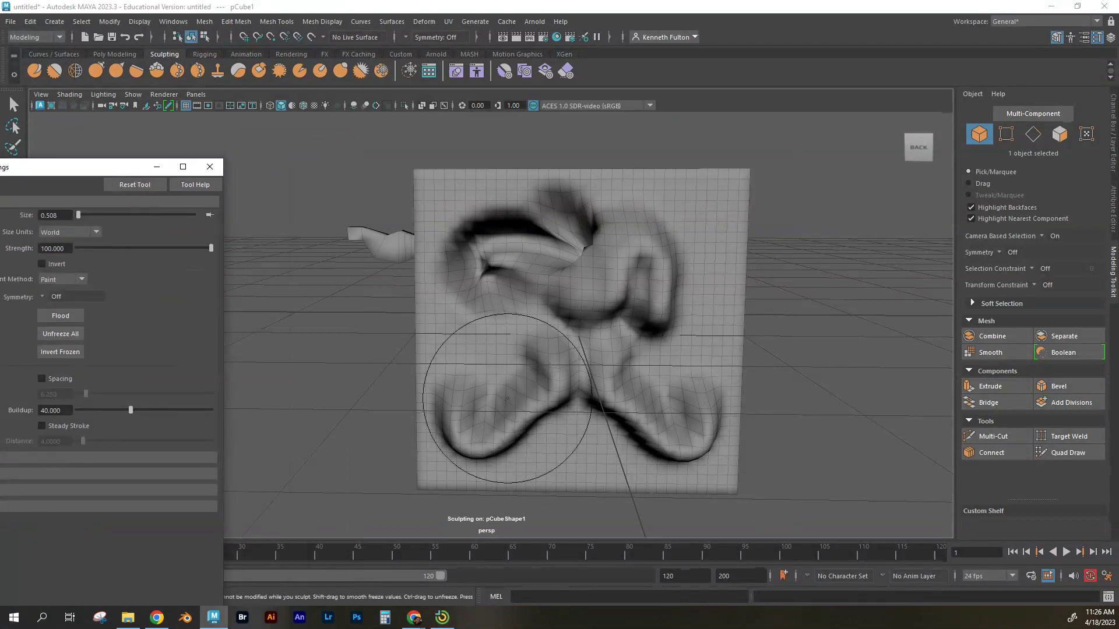
pyautogui.moveTo(686, 460)
pyautogui.mouseDown()
pyautogui.moveTo(623, 431)
pyautogui.moveTo(550, 452)
pyautogui.moveTo(512, 405)
pyautogui.moveTo(426, 423)
pyautogui.moveTo(495, 374)
pyautogui.mouseUp()
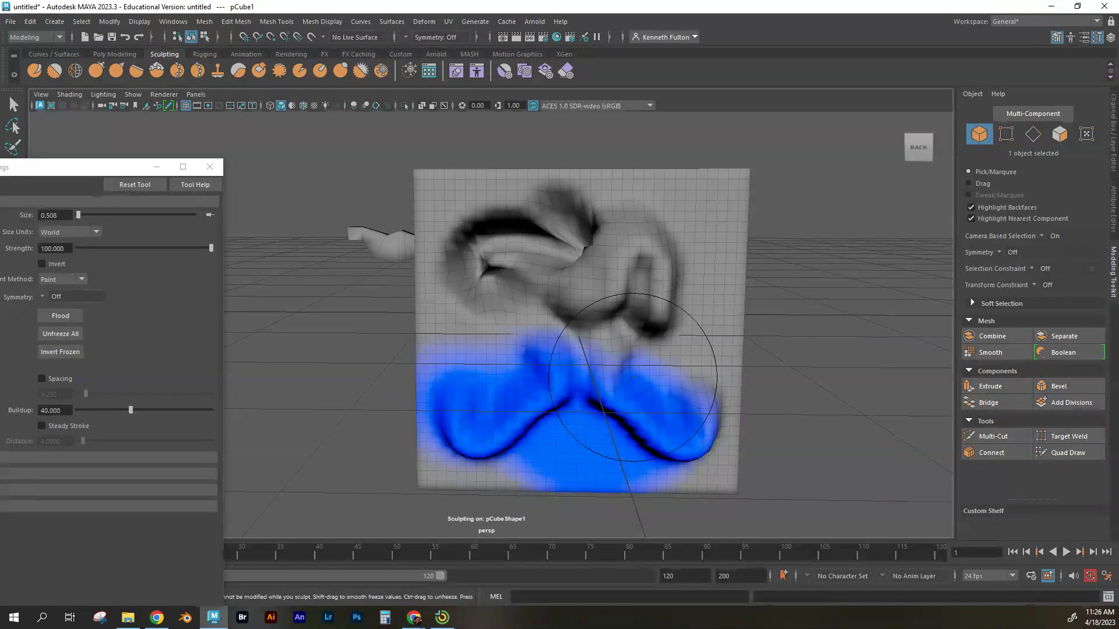
pyautogui.moveTo(577, 373)
pyautogui.mouseDown()
pyautogui.moveTo(635, 355)
pyautogui.moveTo(656, 417)
pyautogui.moveTo(375, 470)
pyautogui.mouseUp()
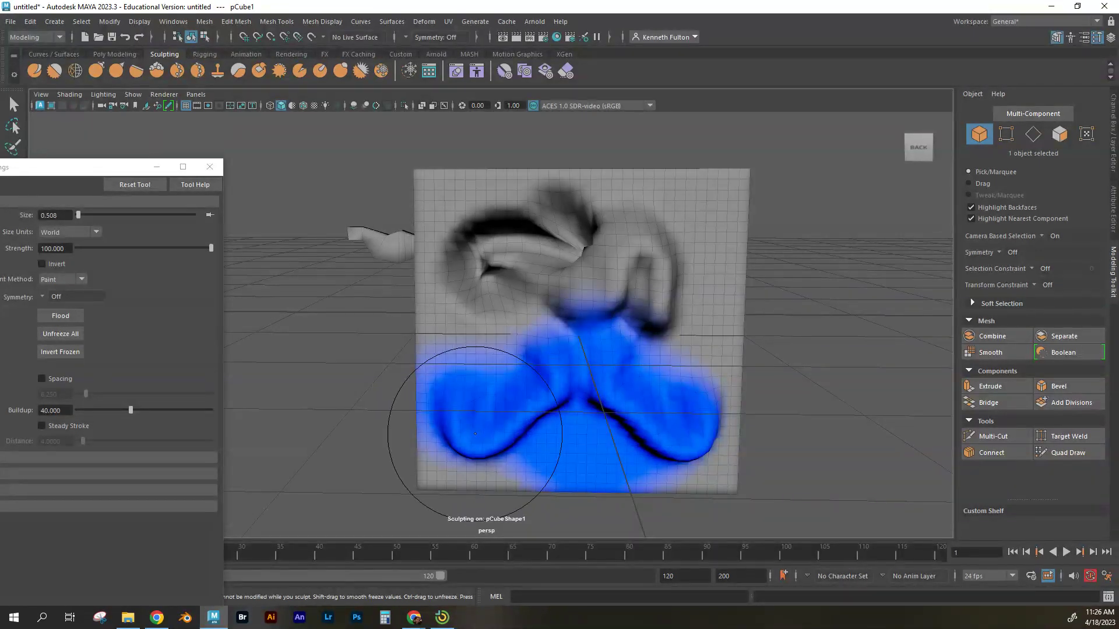
pyautogui.moveTo(474, 458); pyautogui.dragTo(512, 487)
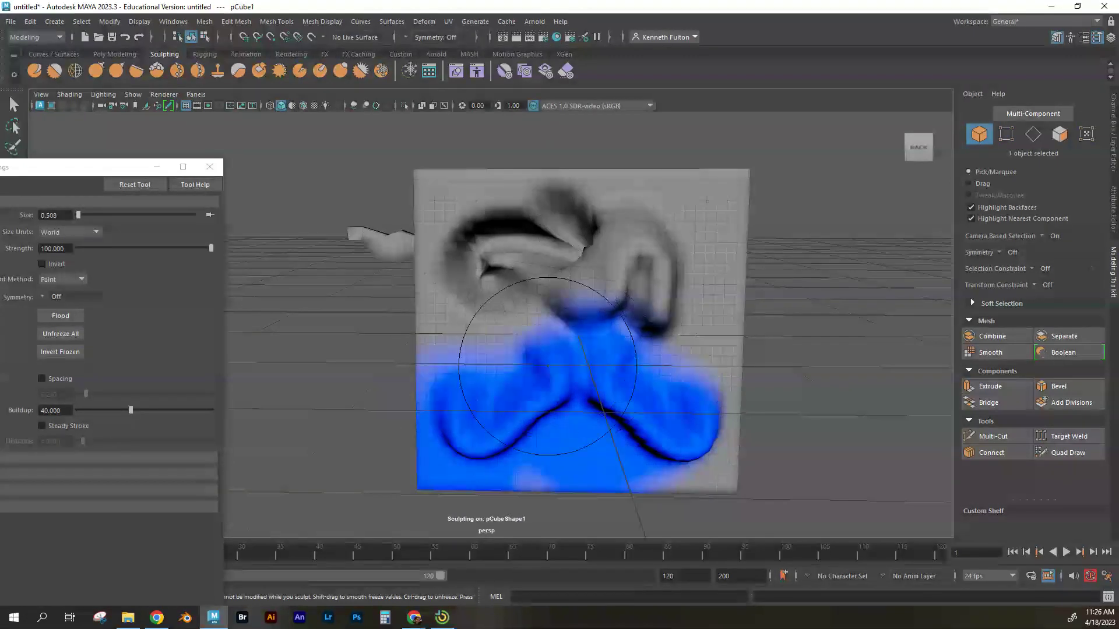
pyautogui.click(207, 172)
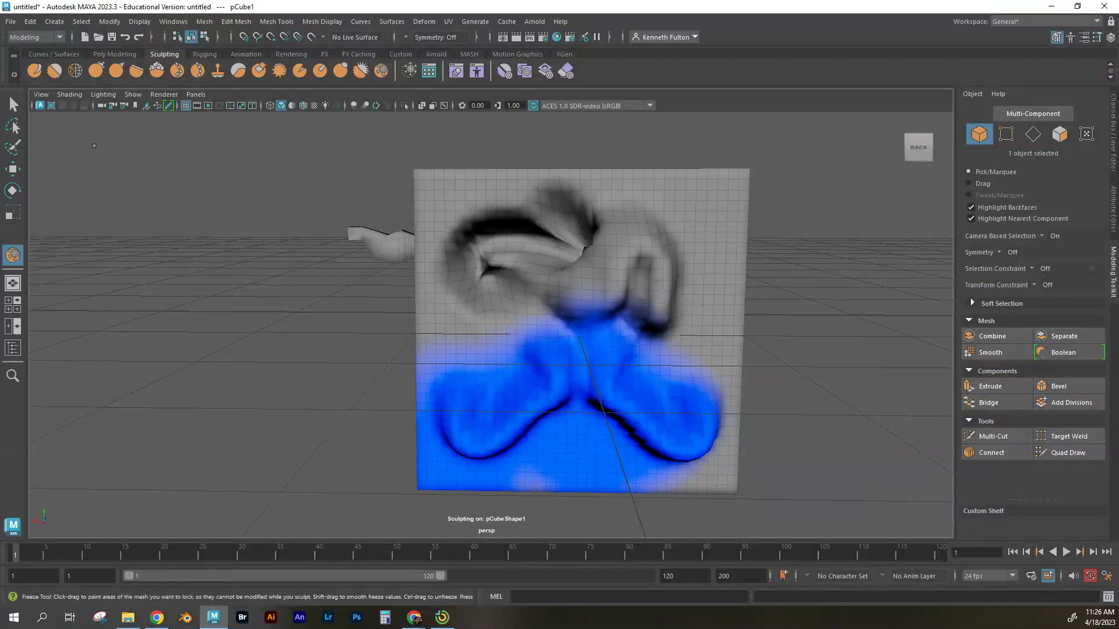
# Sculpt with a large Sculpt Tool brush over the unfrozen surface and across the border of the frozen area
pyautogui.click(35, 71)
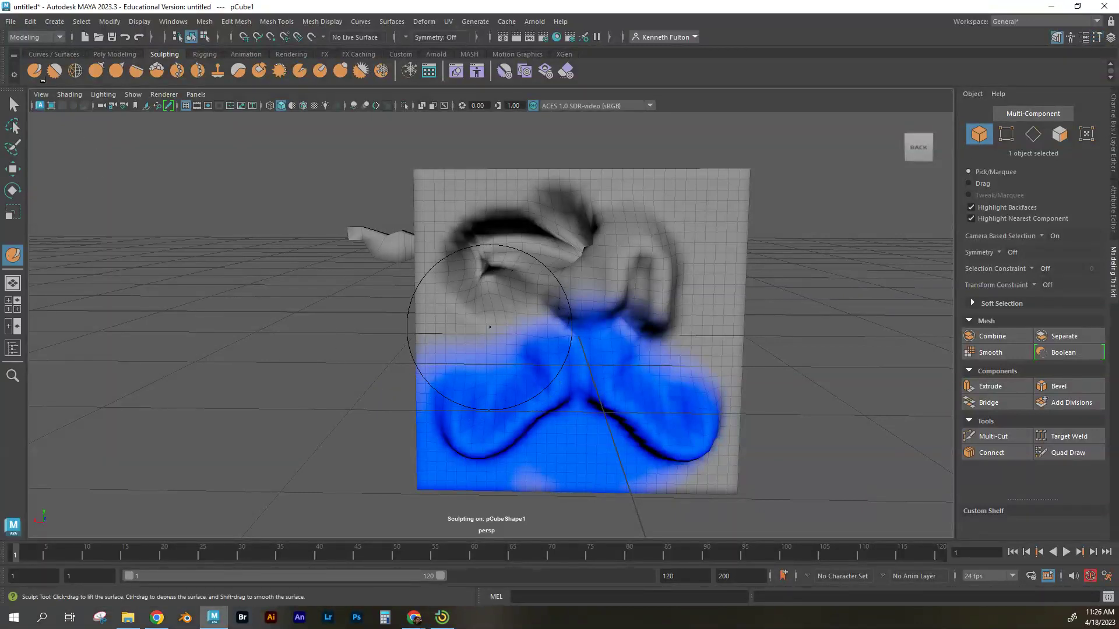
pyautogui.moveTo(501, 323)
pyautogui.mouseDown()
pyautogui.moveTo(437, 387)
pyautogui.moveTo(464, 374)
pyautogui.moveTo(486, 340)
pyautogui.moveTo(610, 313)
pyautogui.moveTo(641, 318)
pyautogui.moveTo(685, 408)
pyautogui.moveTo(633, 407)
pyautogui.moveTo(615, 443)
pyautogui.moveTo(590, 440)
pyautogui.moveTo(647, 394)
pyautogui.moveTo(689, 417)
pyautogui.moveTo(713, 386)
pyautogui.moveTo(685, 380)
pyautogui.moveTo(699, 361)
pyautogui.moveTo(729, 361)
pyautogui.moveTo(728, 427)
pyautogui.moveTo(692, 415)
pyautogui.moveTo(679, 389)
pyautogui.moveTo(672, 401)
pyautogui.moveTo(676, 369)
pyautogui.mouseUp()
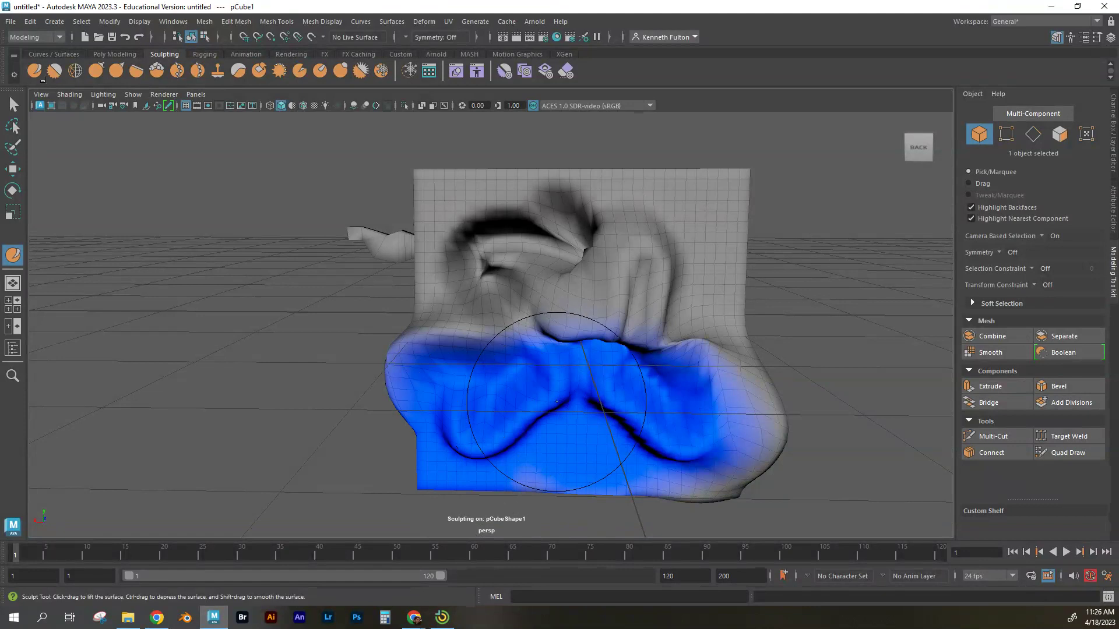
pyautogui.moveTo(648, 357)
pyautogui.keyDown('alt'); pyautogui.mouseDown()
pyautogui.moveTo(631, 375)
pyautogui.moveTo(534, 369)
pyautogui.mouseUp(); pyautogui.keyUp('alt')
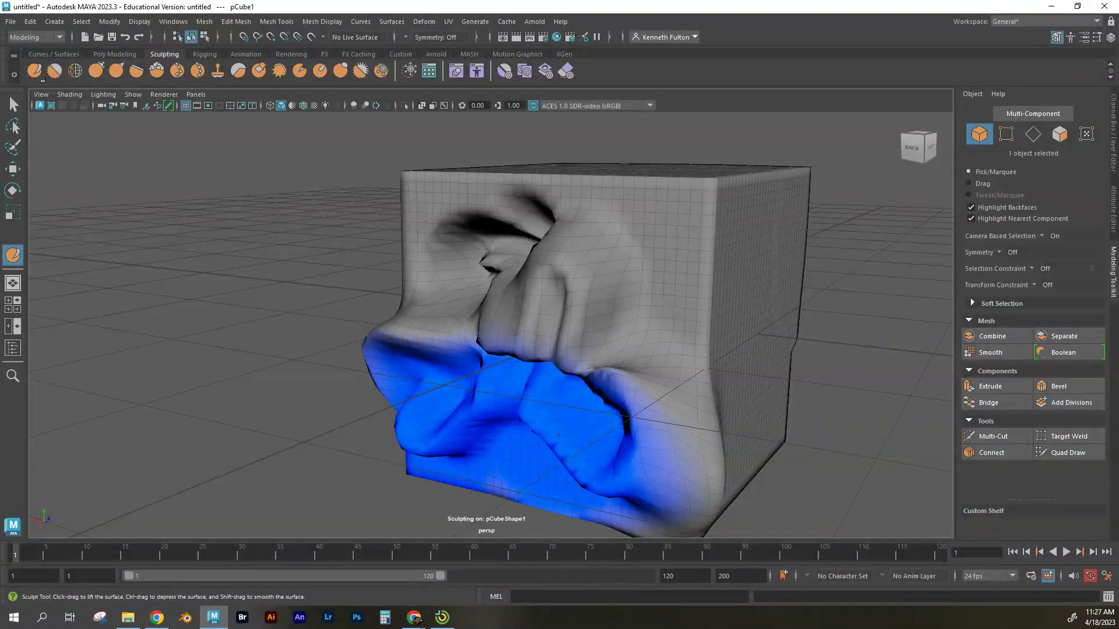
# Erase the frozen paint from the middle of the lower back side using the inverted Freeze Tool brush
pyautogui.click(382, 70)
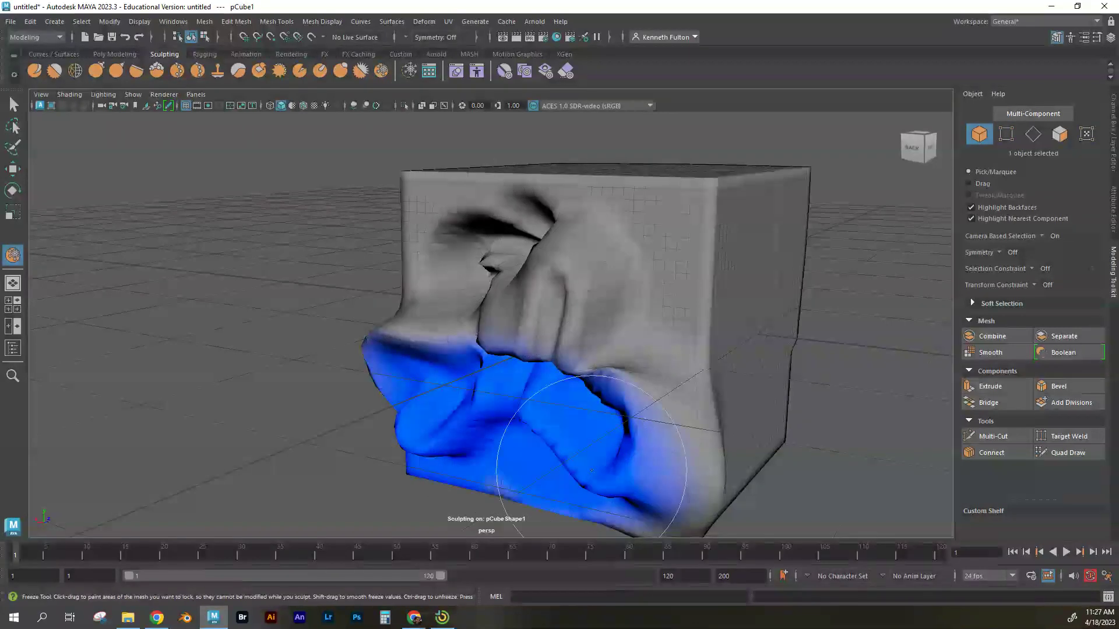
pyautogui.moveTo(508, 434)
pyautogui.keyDown('ctrl'); pyautogui.mouseDown()
pyautogui.moveTo(562, 447)
pyautogui.moveTo(573, 438)
pyautogui.moveTo(410, 377)
pyautogui.moveTo(400, 357)
pyautogui.moveTo(503, 347)
pyautogui.mouseUp(); pyautogui.keyUp('ctrl')
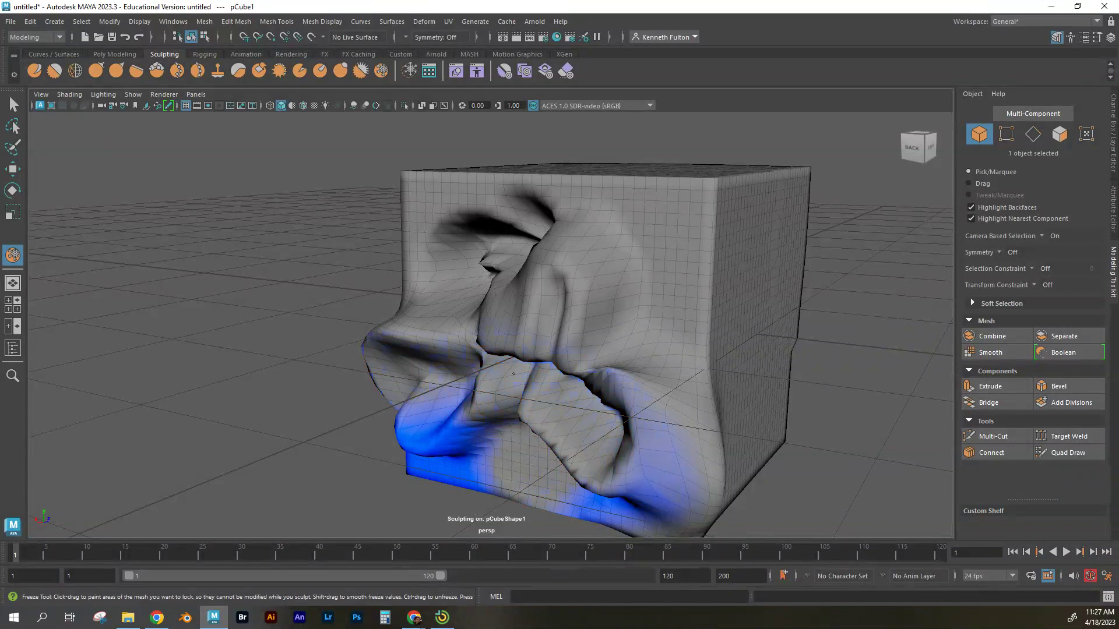
pyautogui.keyDown('ctrl'); pyautogui.moveTo(537, 434); pyautogui.dragTo(120, 177); pyautogui.keyUp('ctrl')
# Unfreeze all remaining frozen parts of the cube through the Freeze Tool's settings
pyautogui.doubleClick(13, 255)
pyautogui.moveTo(51, 169)
pyautogui.mouseDown()
pyautogui.moveTo(236, 144)
pyautogui.moveTo(215, 85)
pyautogui.mouseUp()
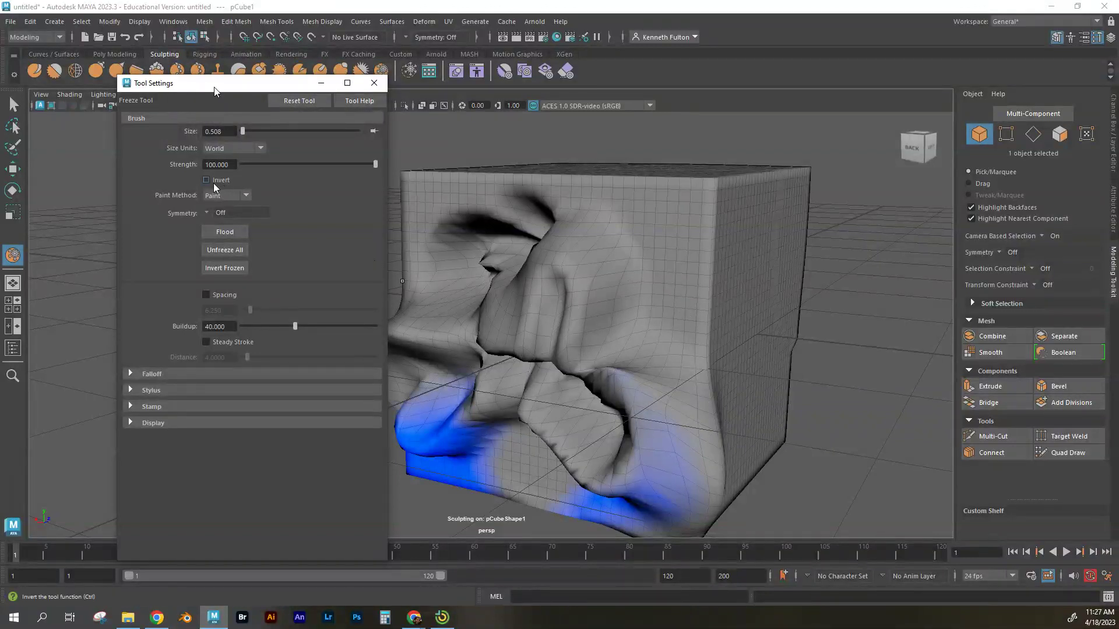
pyautogui.click(225, 252)
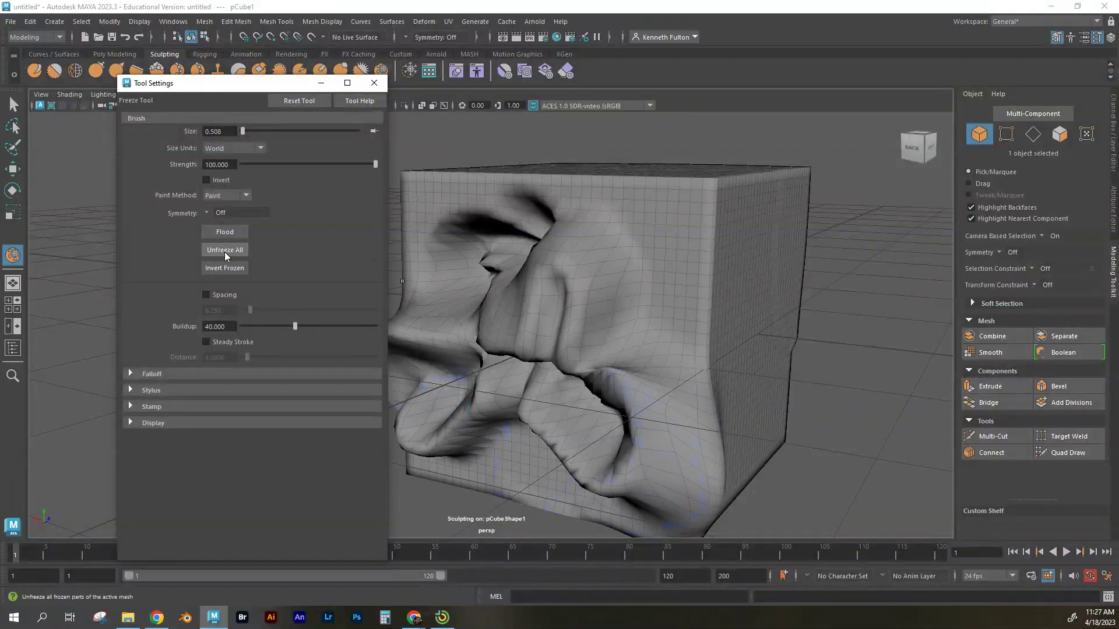
pyautogui.click(374, 83)
# Examine the deformed and sculpted cube from its different sides
pyautogui.moveTo(497, 387)
pyautogui.keyDown('alt'); pyautogui.mouseDown()
pyautogui.moveTo(589, 375)
pyautogui.moveTo(631, 407)
pyautogui.moveTo(660, 381)
pyautogui.moveTo(512, 369)
pyautogui.moveTo(528, 406)
pyautogui.moveTo(529, 375)
pyautogui.moveTo(628, 391)
pyautogui.moveTo(624, 349)
pyautogui.mouseUp(); pyautogui.keyUp('alt')
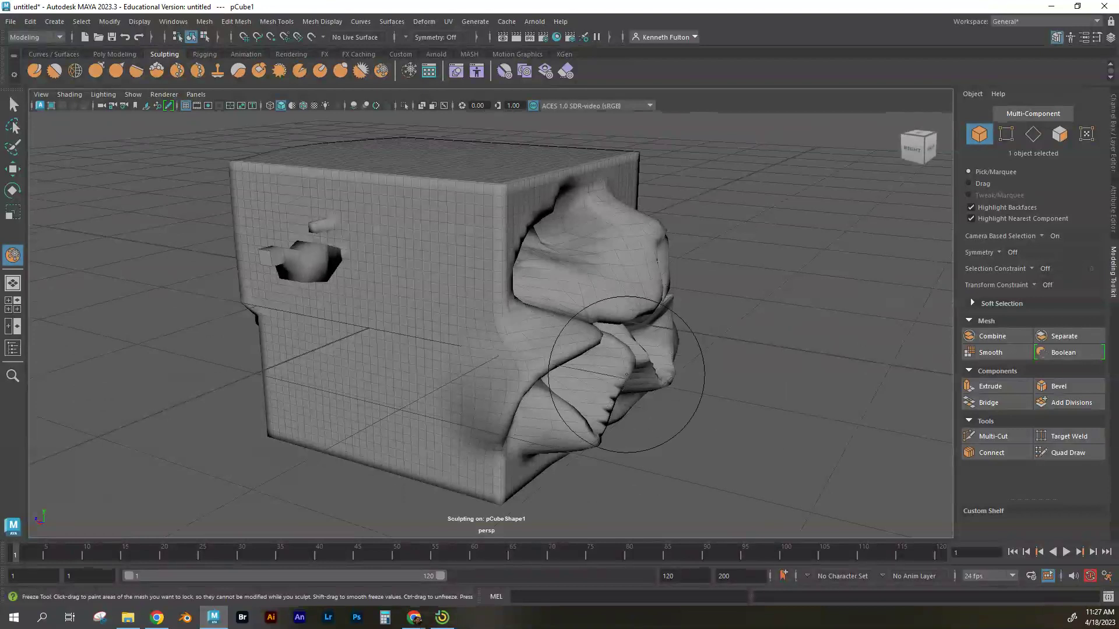
pyautogui.moveTo(537, 337)
pyautogui.keyDown('alt'); pyautogui.mouseDown()
pyautogui.moveTo(449, 350)
pyautogui.moveTo(404, 330)
pyautogui.moveTo(339, 333)
pyautogui.moveTo(591, 357)
pyautogui.moveTo(549, 334)
pyautogui.moveTo(552, 325)
pyautogui.mouseUp(); pyautogui.keyUp('alt')
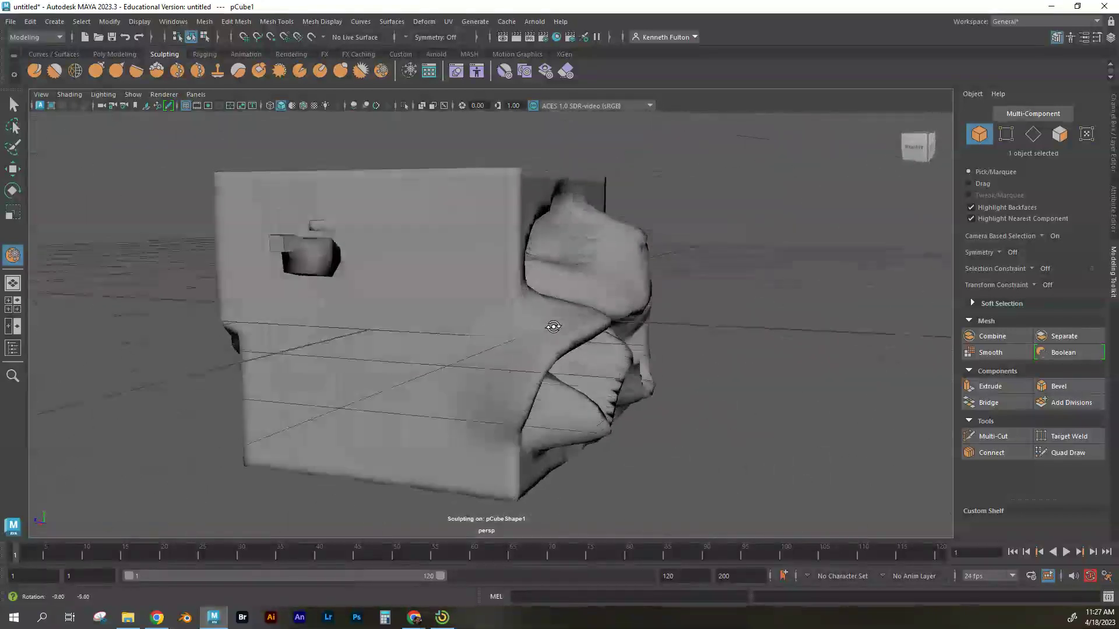
pyautogui.moveTo(360, 316)
pyautogui.keyDown('alt'); pyautogui.mouseDown()
pyautogui.moveTo(387, 315)
pyautogui.moveTo(395, 327)
pyautogui.moveTo(433, 324)
pyautogui.moveTo(435, 315)
pyautogui.mouseUp(); pyautogui.keyUp('alt')
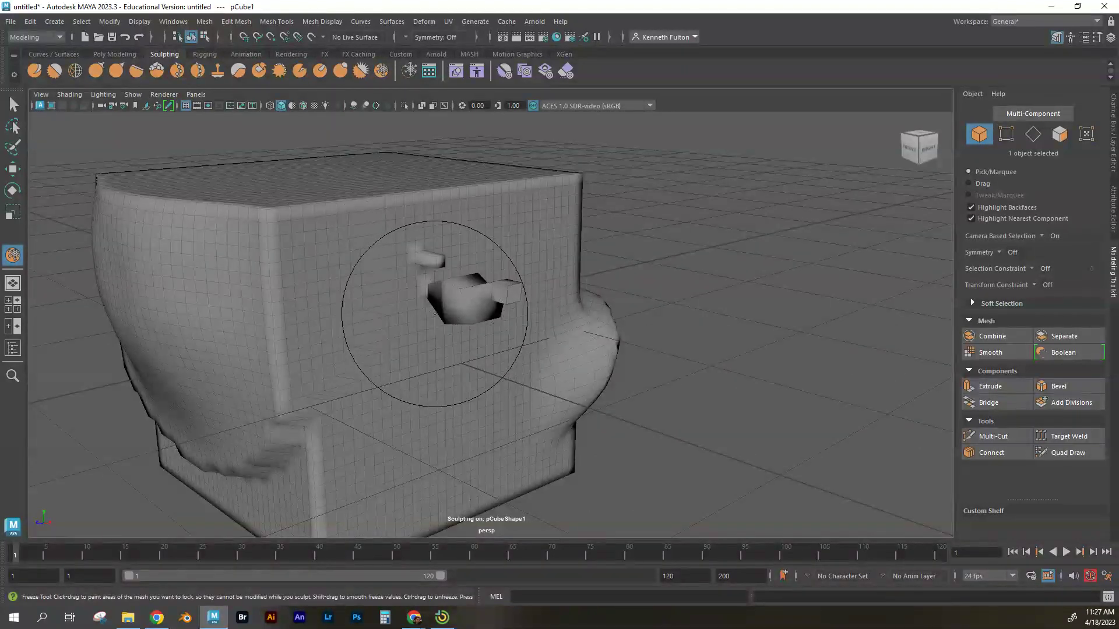
pyautogui.moveTo(439, 350)
pyautogui.keyDown('alt'); pyautogui.mouseDown()
pyautogui.moveTo(274, 353)
pyautogui.moveTo(438, 357)
pyautogui.mouseUp(); pyautogui.keyUp('alt')
pyautogui.moveTo(592, 311)
pyautogui.keyDown('alt'); pyautogui.mouseDown()
pyautogui.moveTo(549, 342)
pyautogui.moveTo(617, 295)
pyautogui.moveTo(689, 295)
pyautogui.moveTo(642, 212)
pyautogui.mouseUp(); pyautogui.keyUp('alt')
pyautogui.moveTo(455, 407)
pyautogui.keyDown('alt'); pyautogui.mouseDown()
pyautogui.moveTo(492, 275)
pyautogui.moveTo(528, 296)
pyautogui.moveTo(474, 323)
pyautogui.moveTo(429, 302)
pyautogui.moveTo(485, 282)
pyautogui.mouseUp(); pyautogui.keyUp('alt')
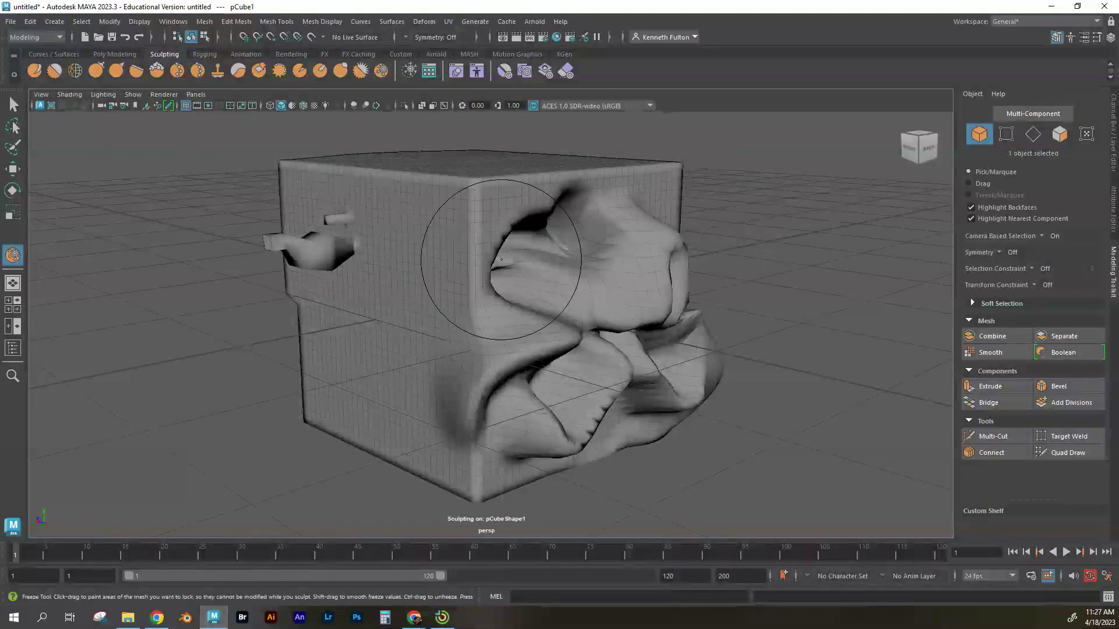